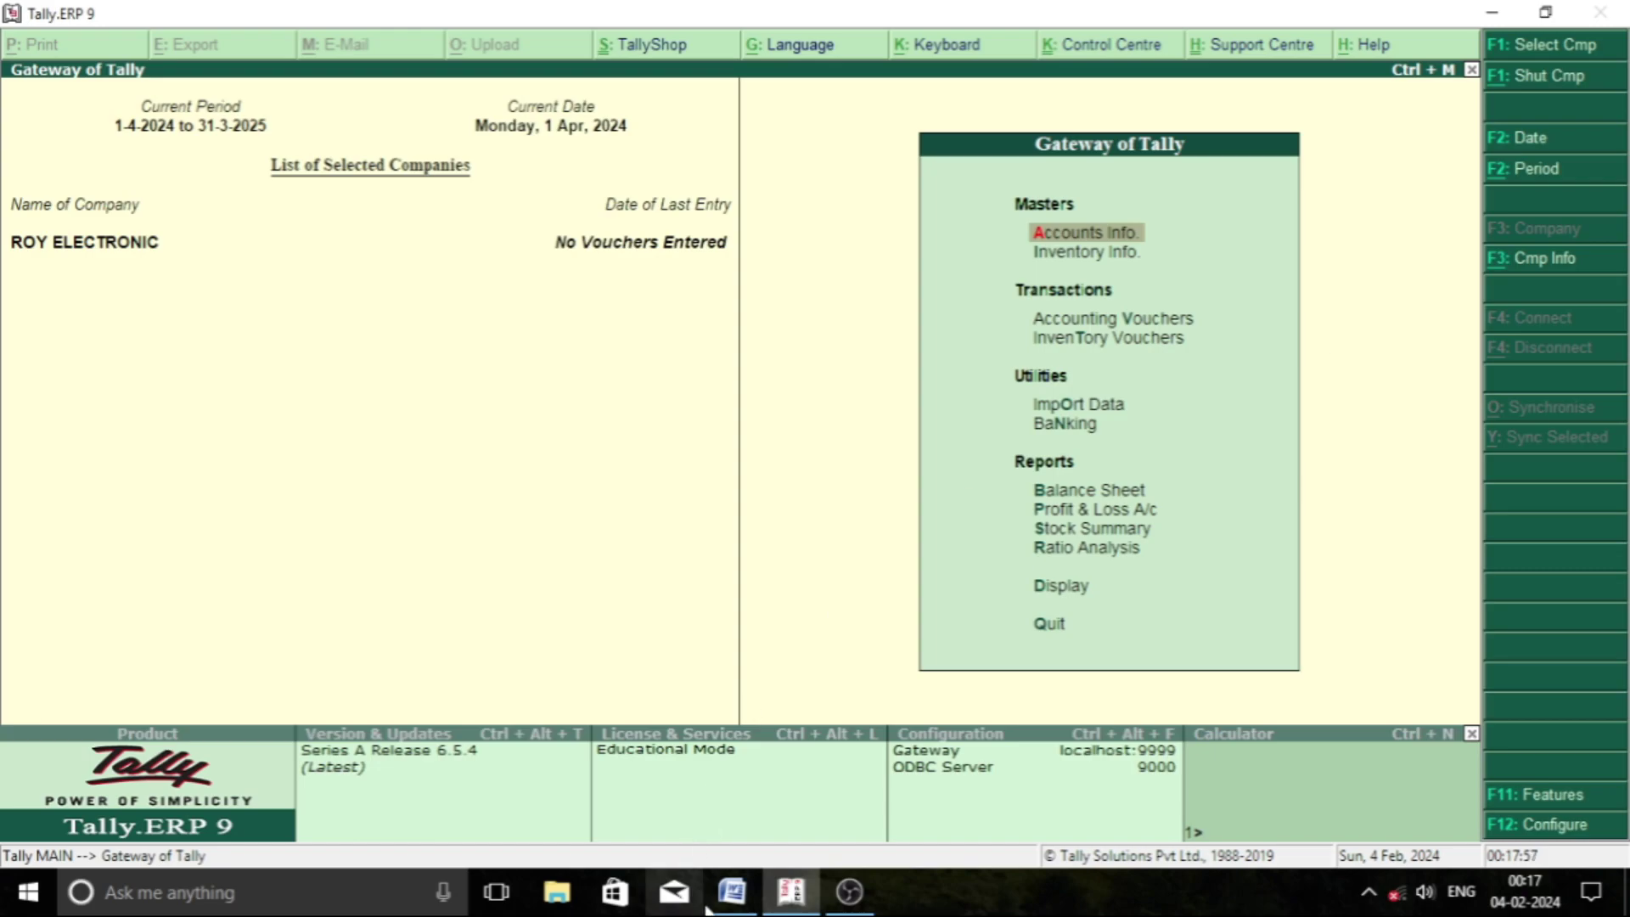
# - Switch to the SALE& PURCHASE document in Word and review the four purchase and sale transactions listed under the title
pyautogui.click(731, 892)
pyautogui.moveTo(570, 132); pyautogui.dragTo(1102, 128)
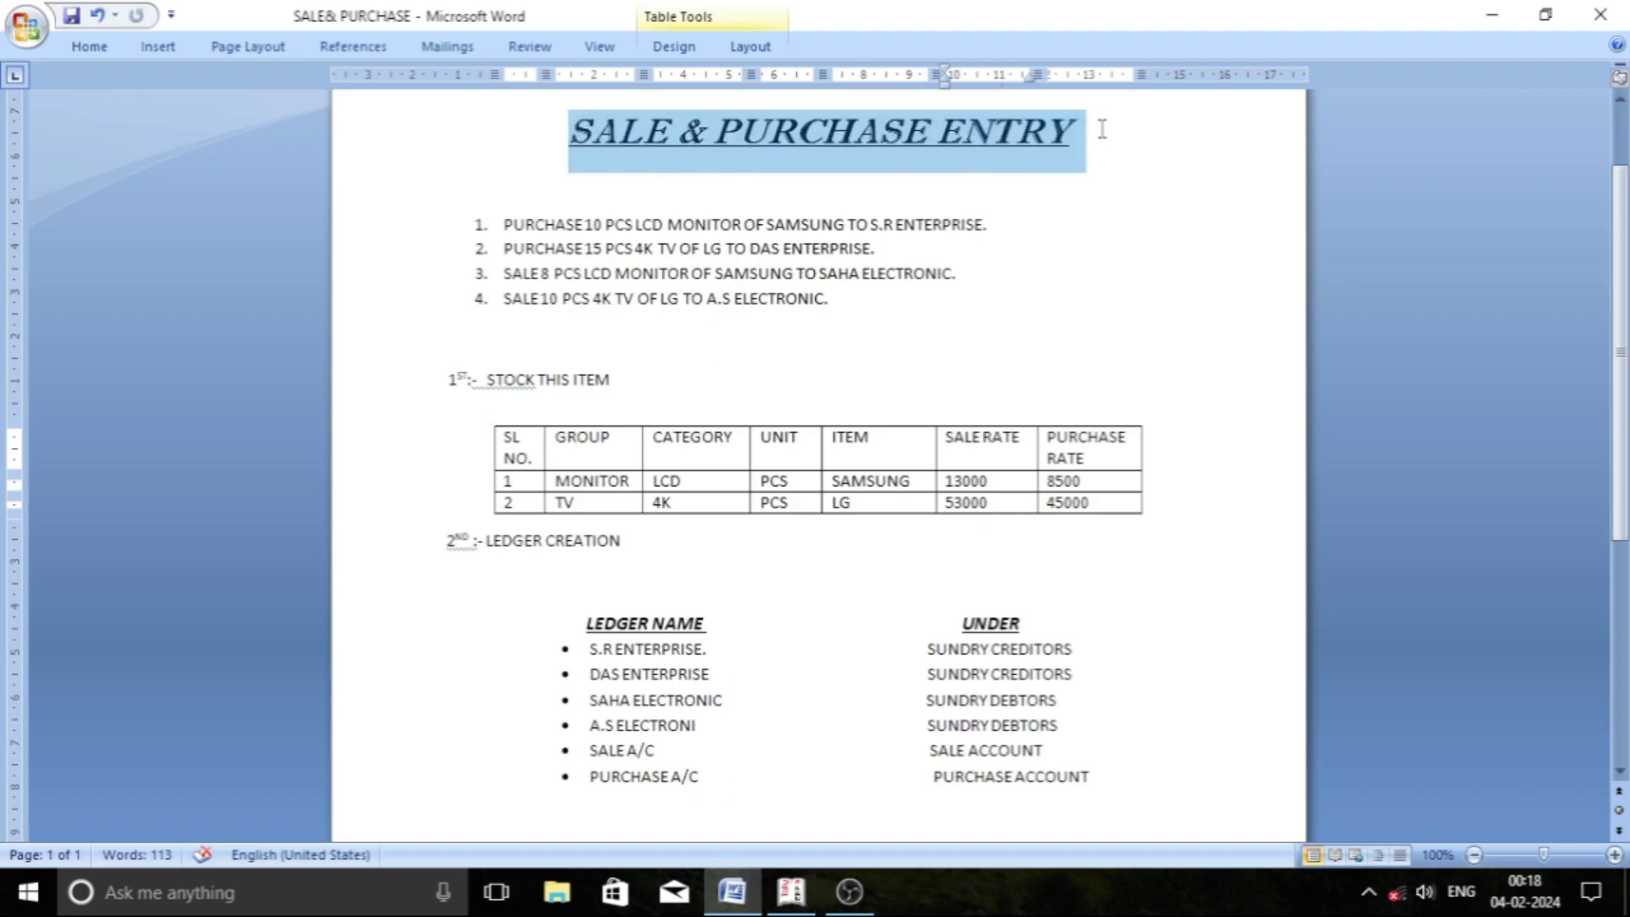
pyautogui.click(504, 224)
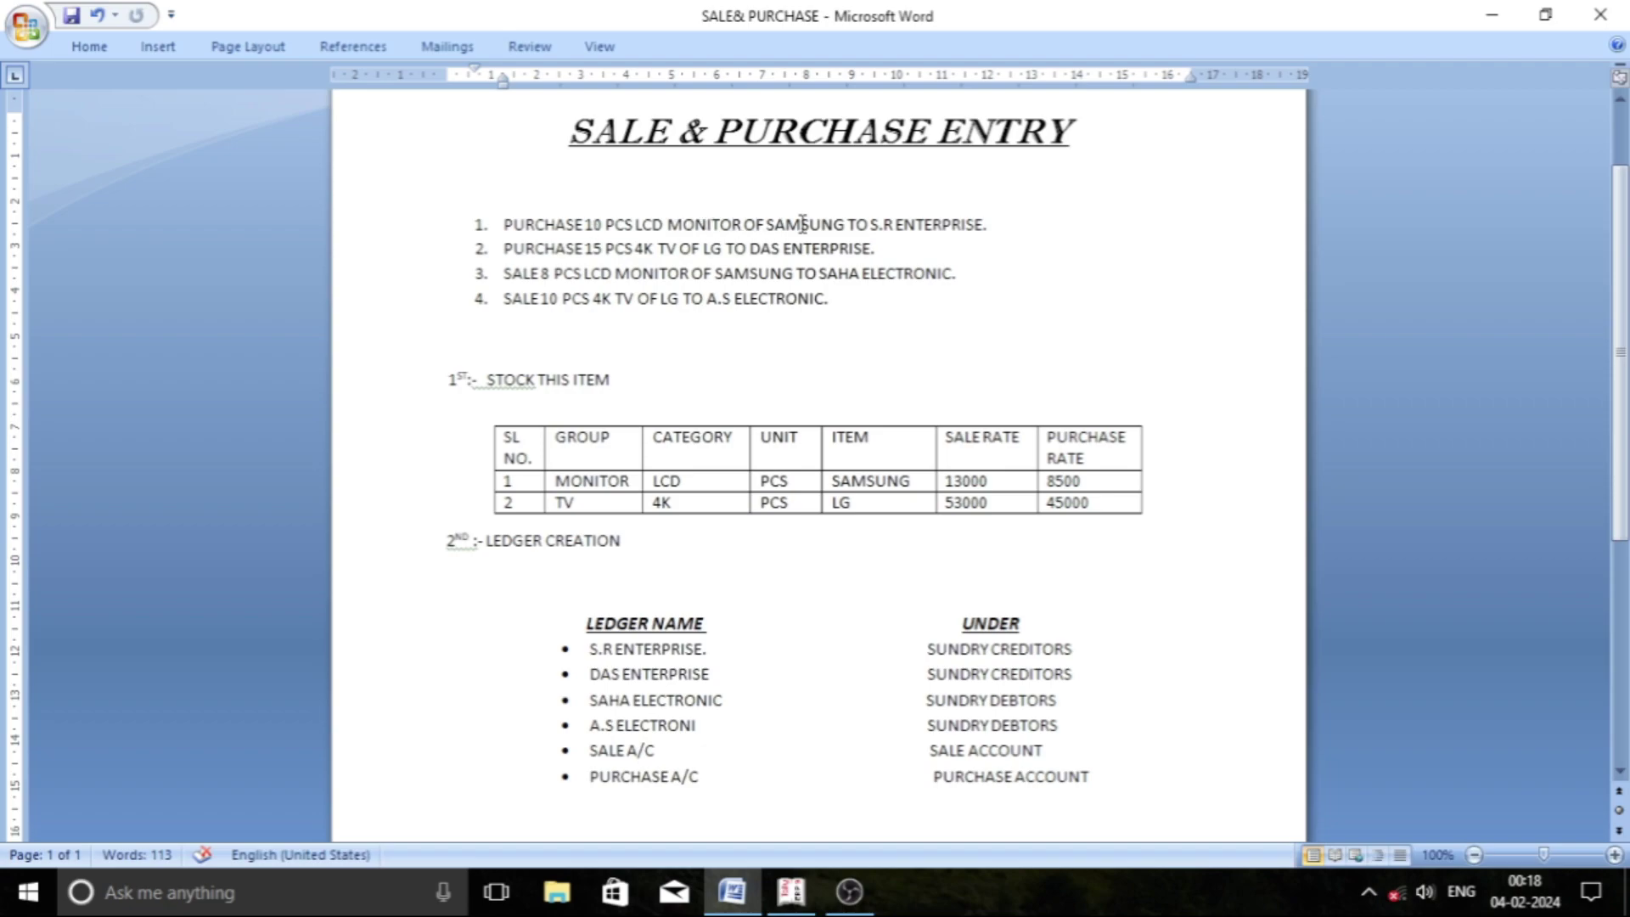
pyautogui.moveTo(806, 223)
pyautogui.mouseDown()
pyautogui.moveTo(837, 225)
pyautogui.moveTo(792, 225)
pyautogui.mouseUp()
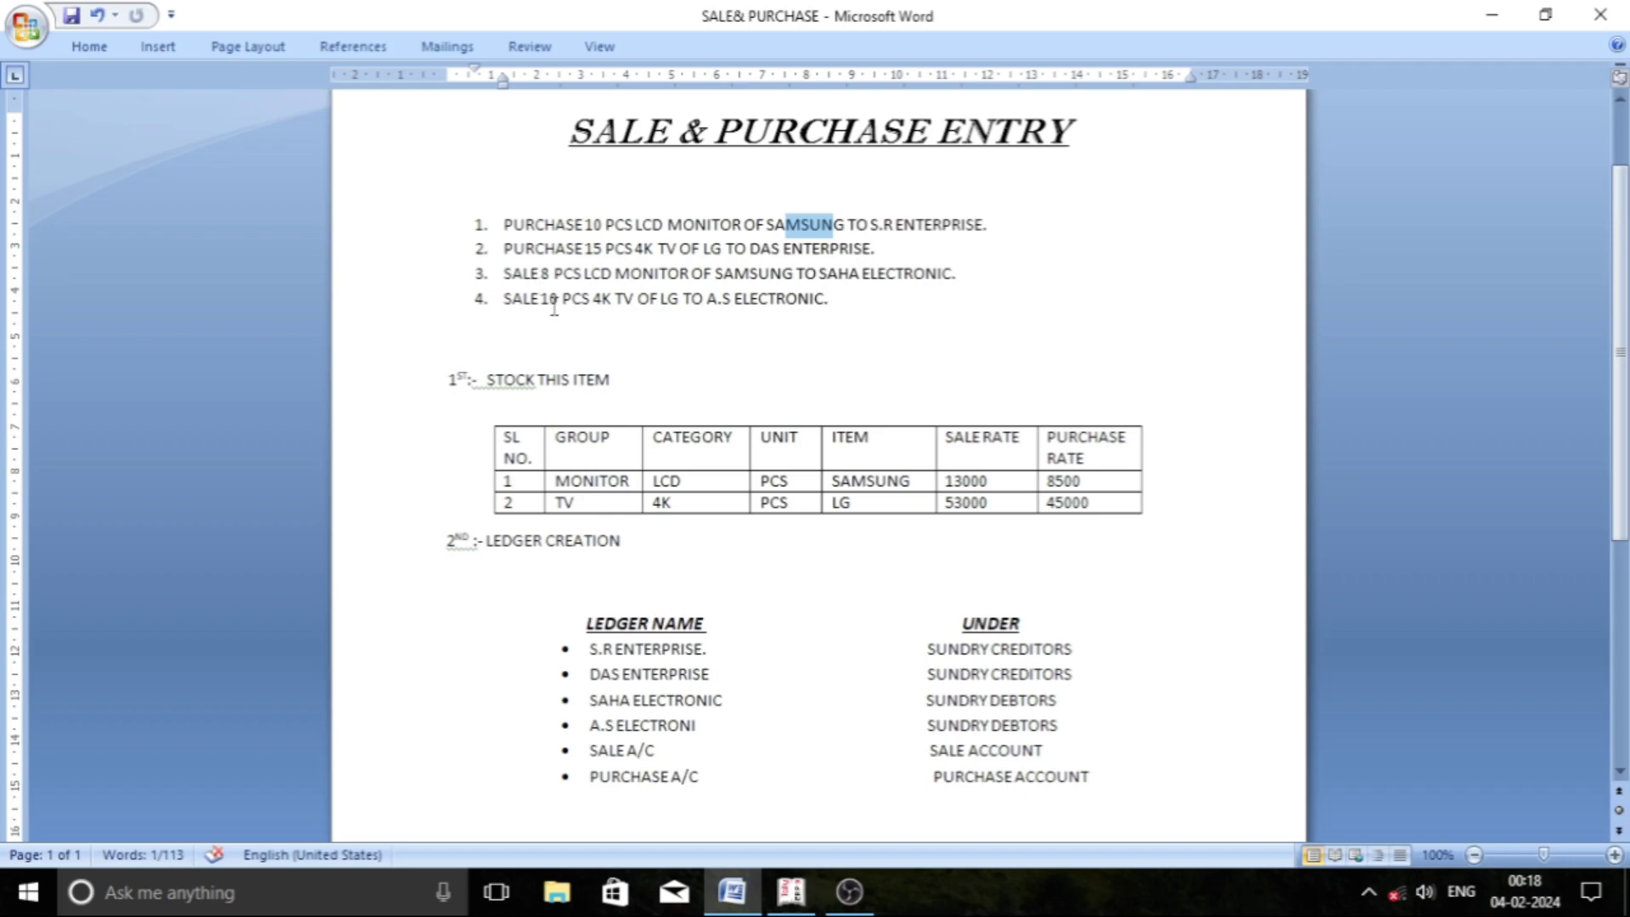
pyautogui.moveTo(815, 273); pyautogui.dragTo(959, 276)
pyautogui.click(958, 276)
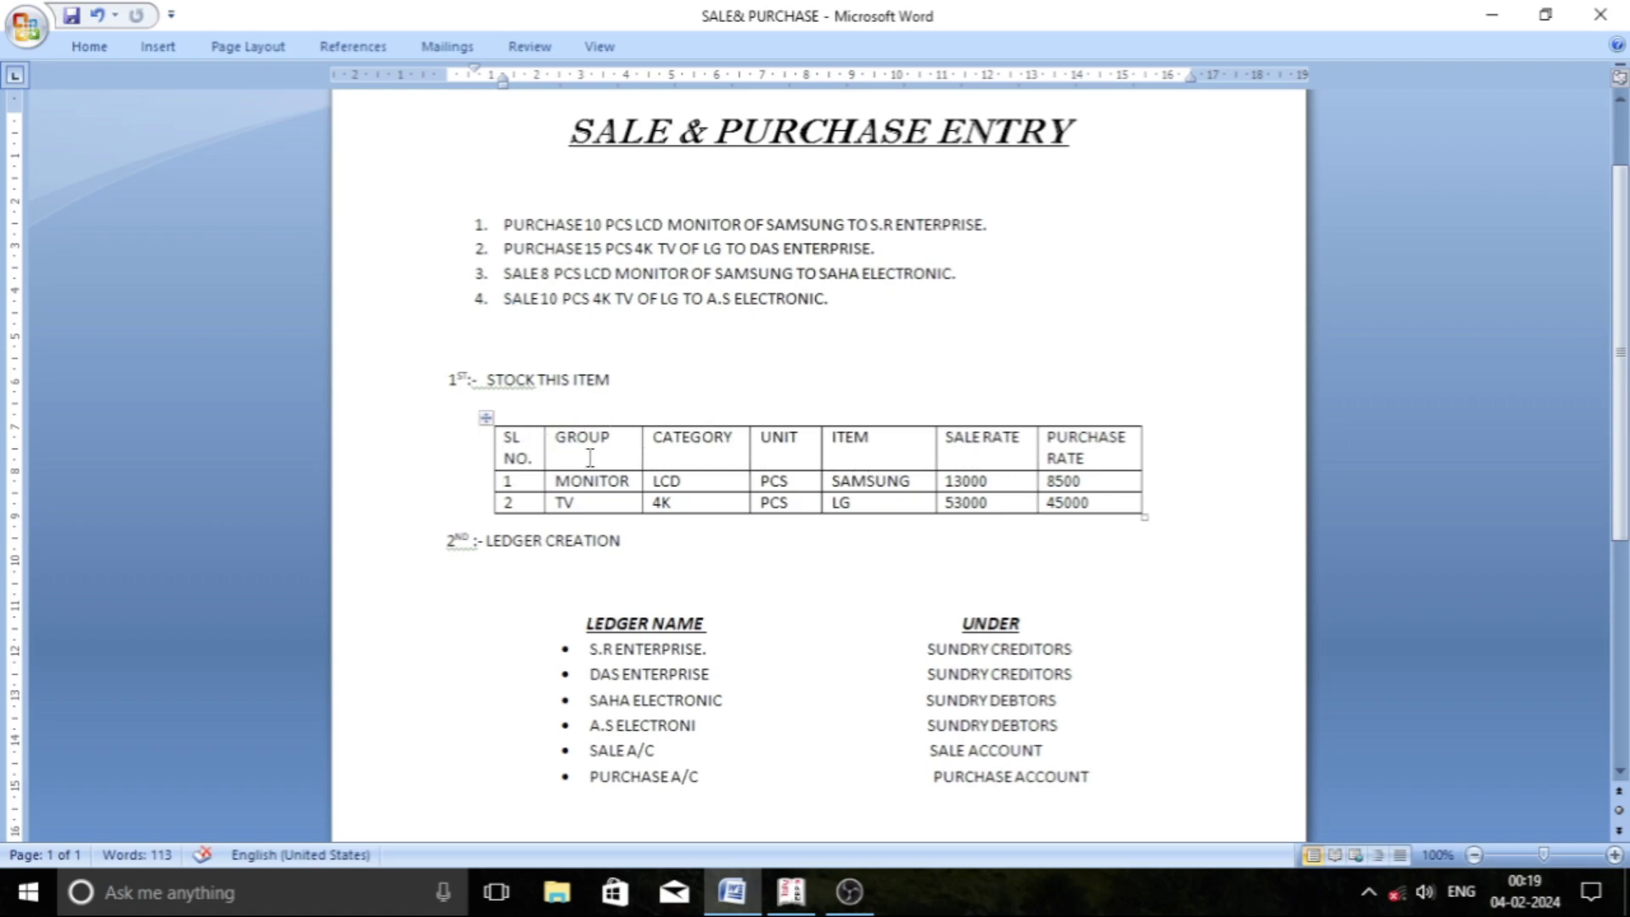
# - Review the stock item table's columns: group, category, unit, item, sale rate and purchase rate
pyautogui.moveTo(612, 447); pyautogui.dragTo(560, 450)
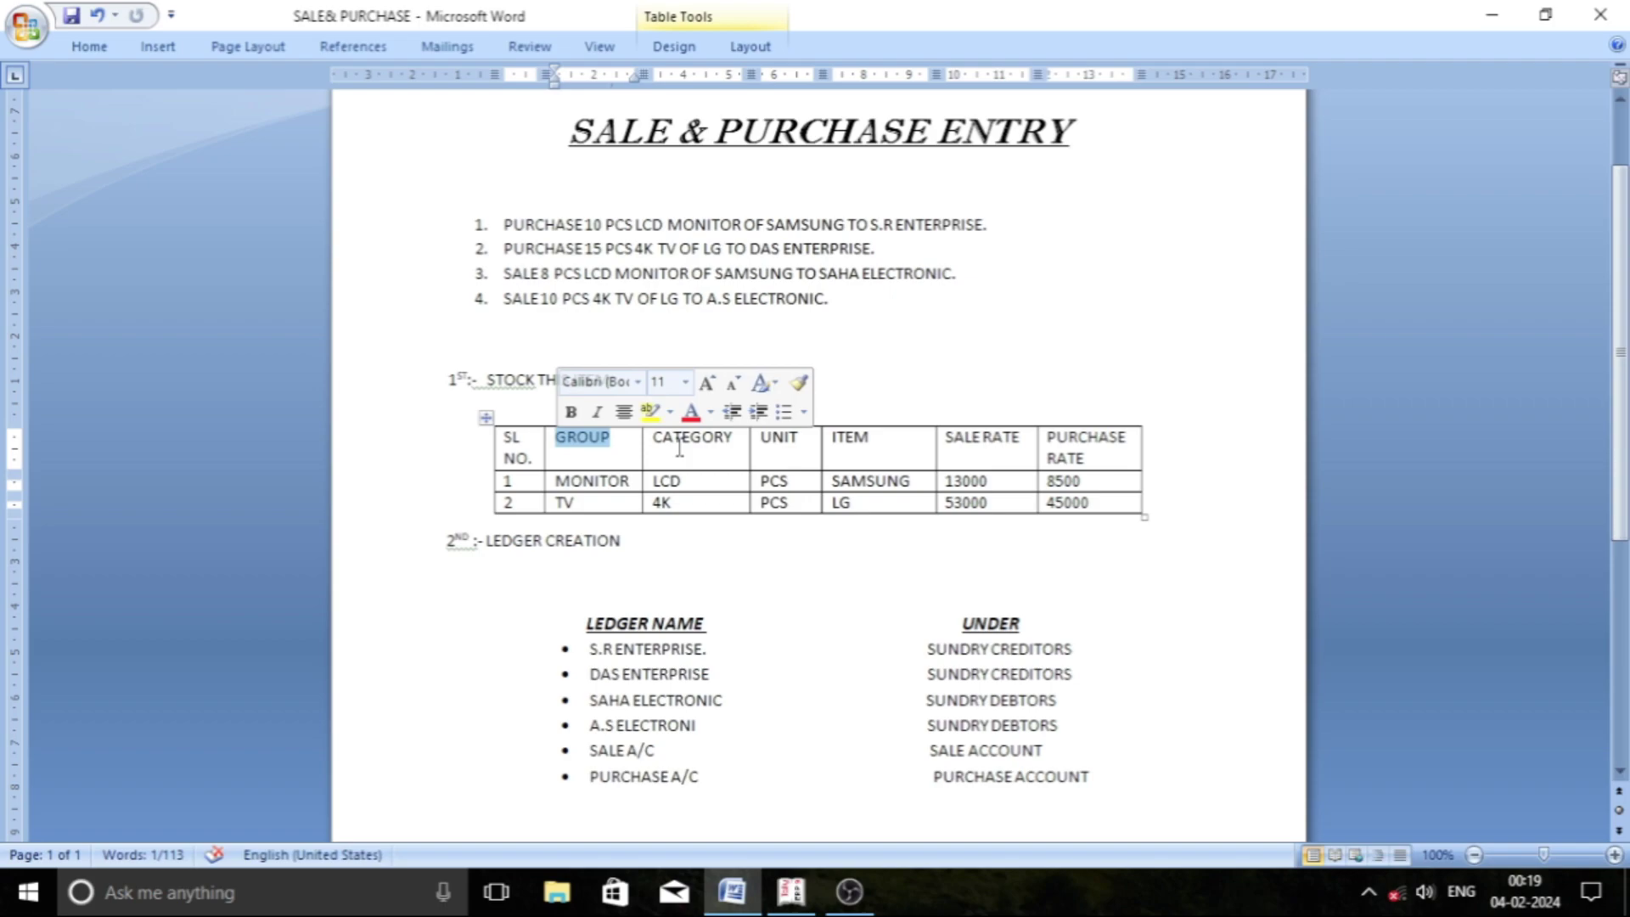
pyautogui.moveTo(731, 441); pyautogui.dragTo(657, 440)
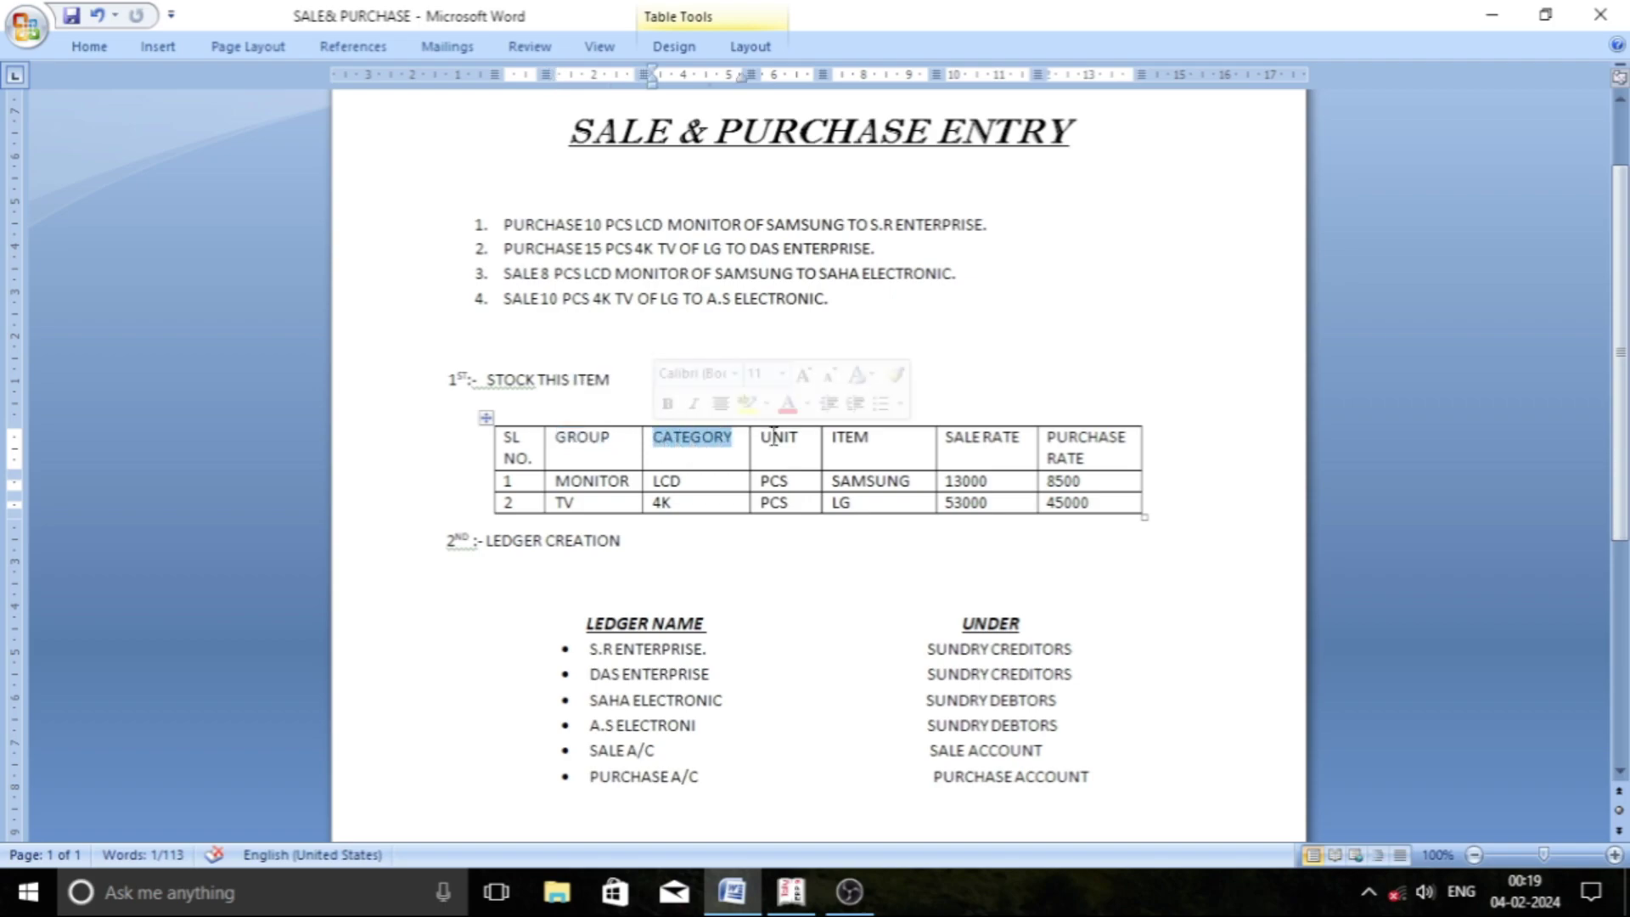
pyautogui.moveTo(804, 436); pyautogui.dragTo(753, 436)
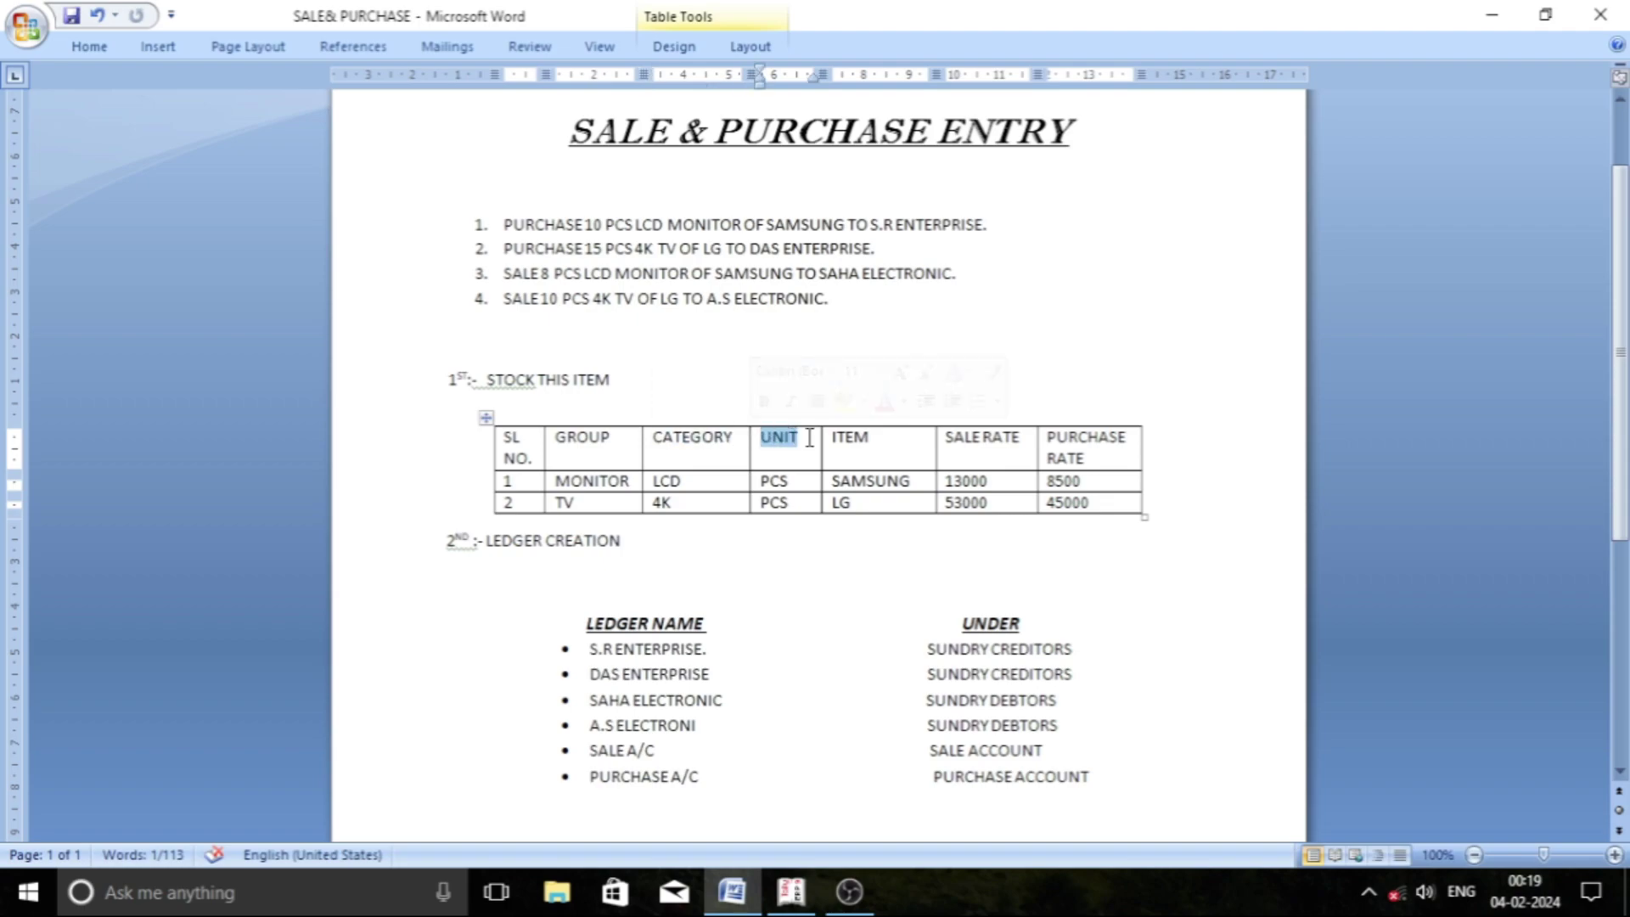
pyautogui.moveTo(868, 436); pyautogui.dragTo(821, 436)
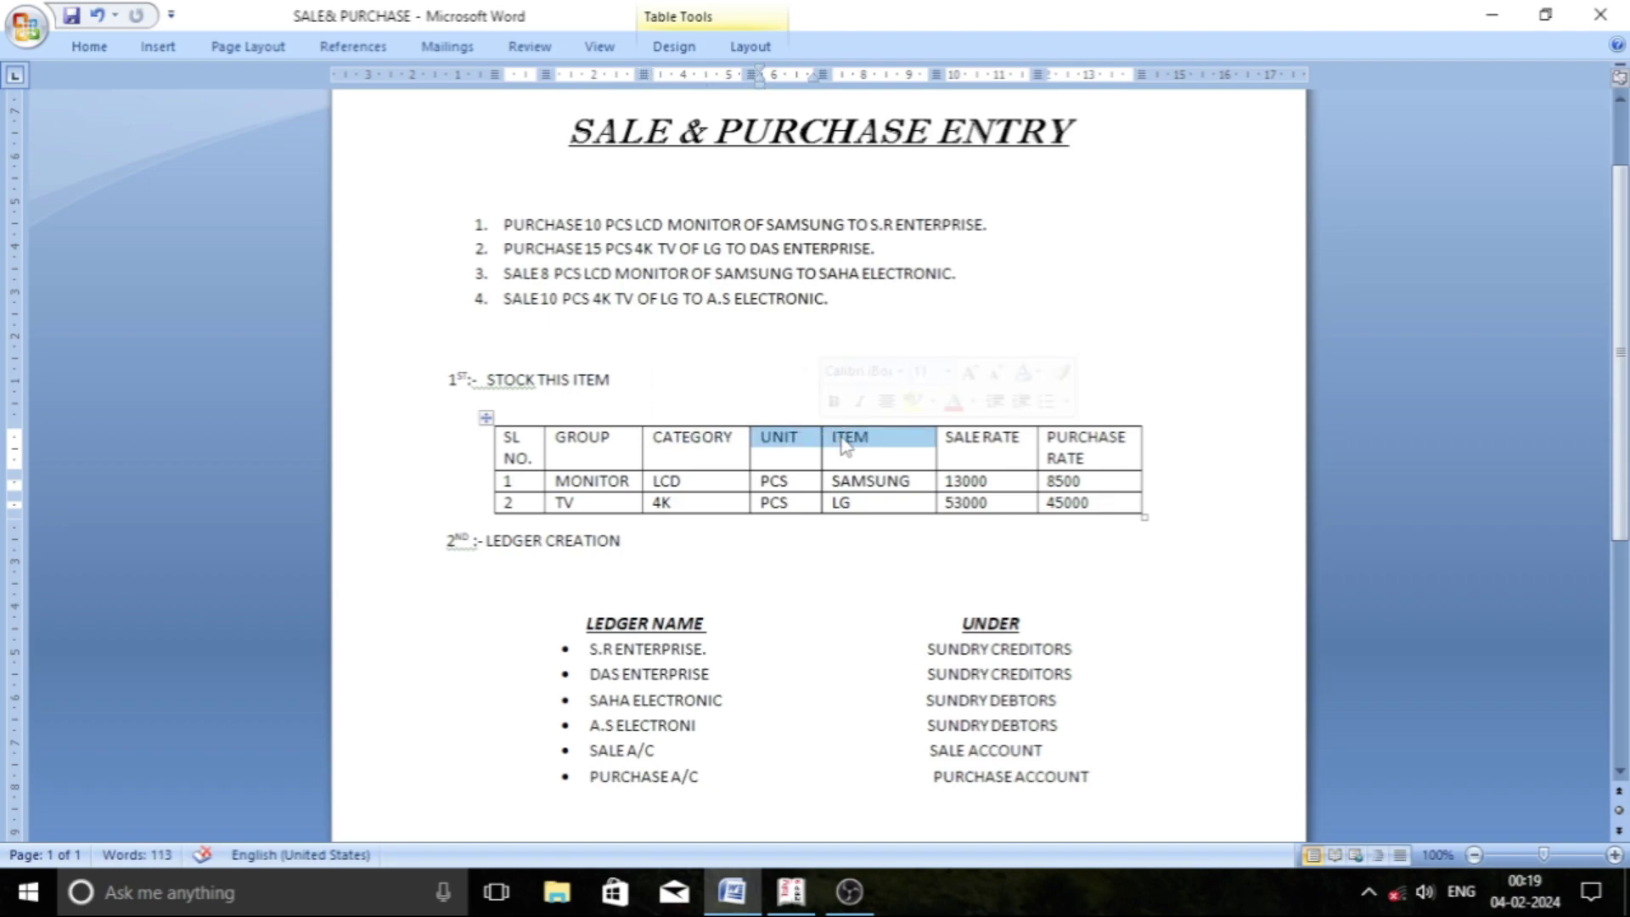
pyautogui.click(1003, 436)
pyautogui.doubleClick(1002, 436)
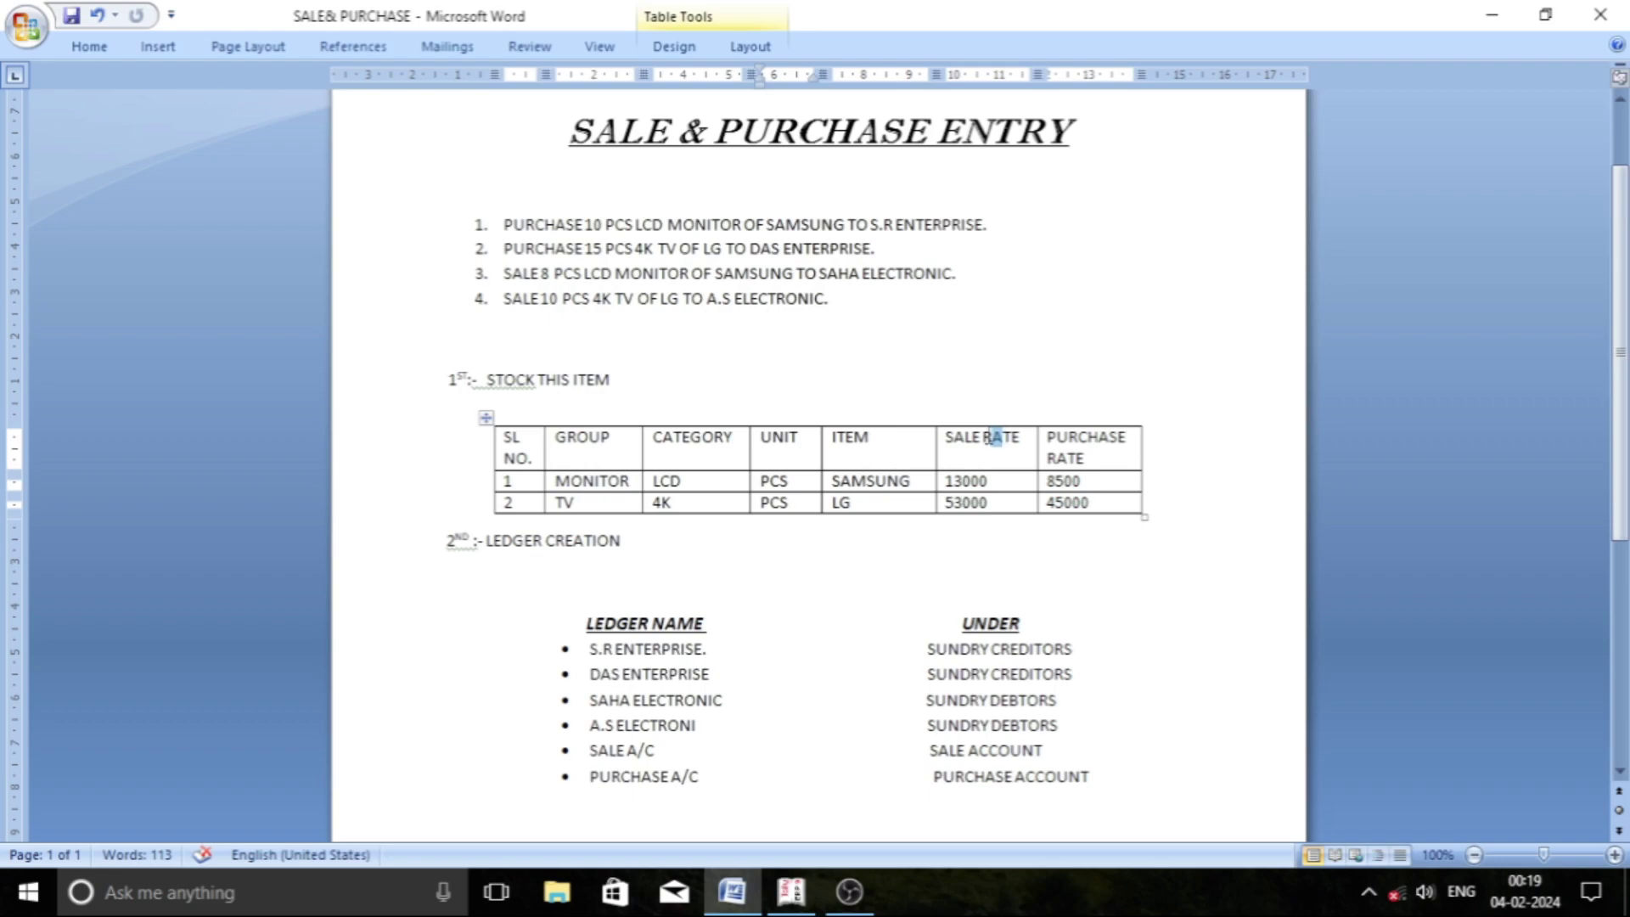
pyautogui.moveTo(1100, 437); pyautogui.dragTo(1009, 443)
pyautogui.click(1010, 449)
# - Examine the ledger creation list, comparing each ledger name with the account group it belongs under
pyautogui.scroll(-3, 671, 594)
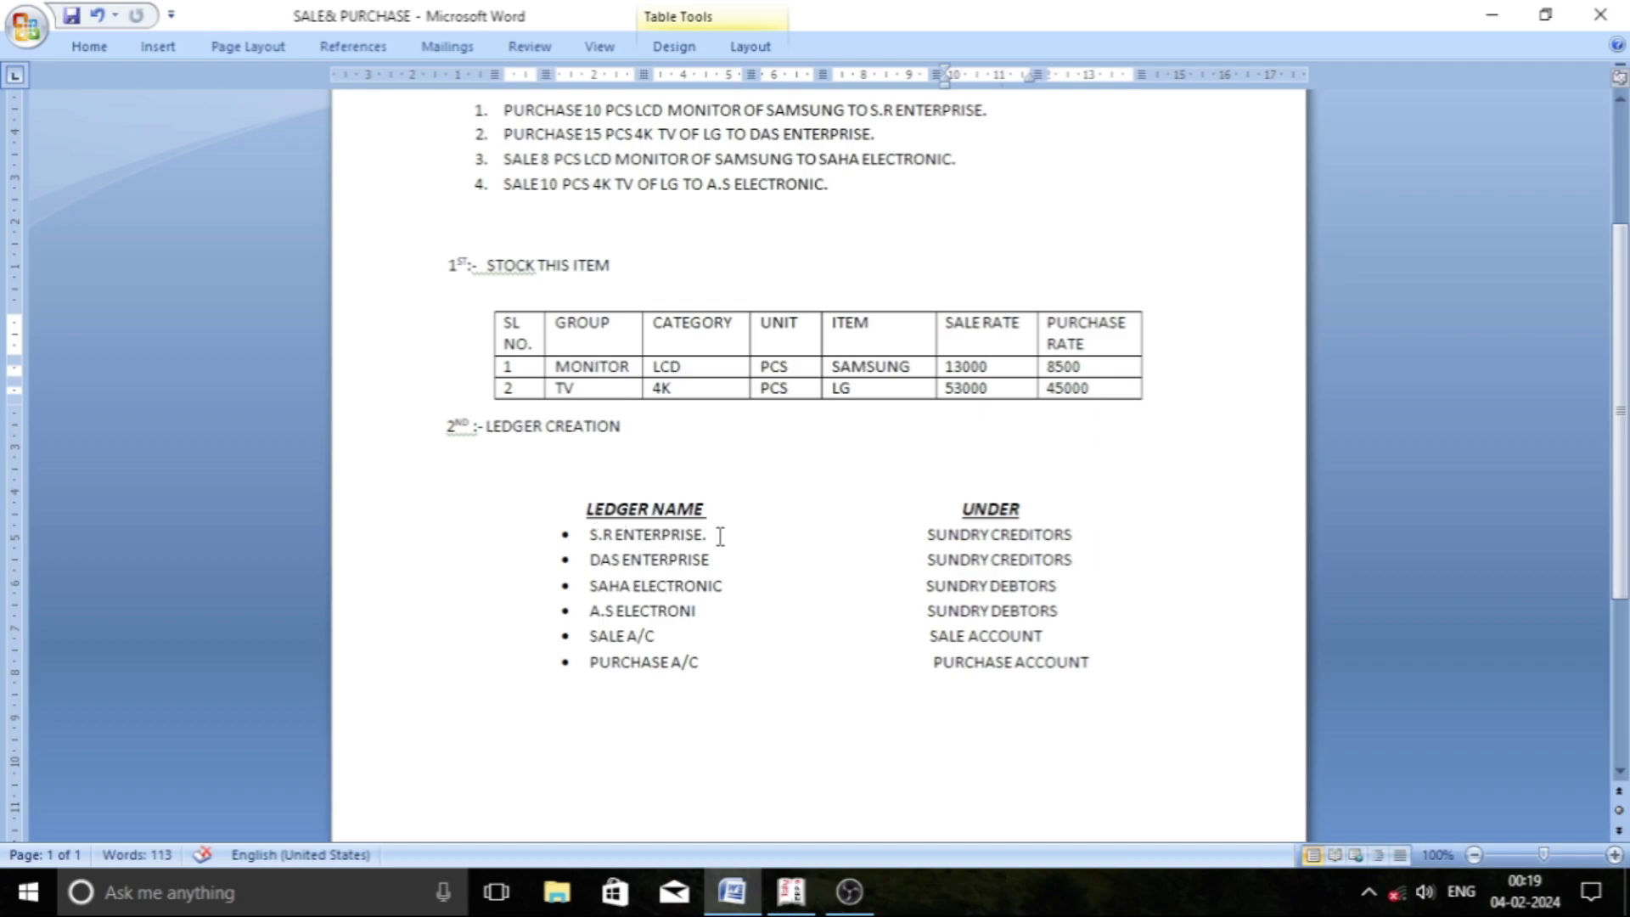
pyautogui.moveTo(719, 536); pyautogui.dragTo(590, 535)
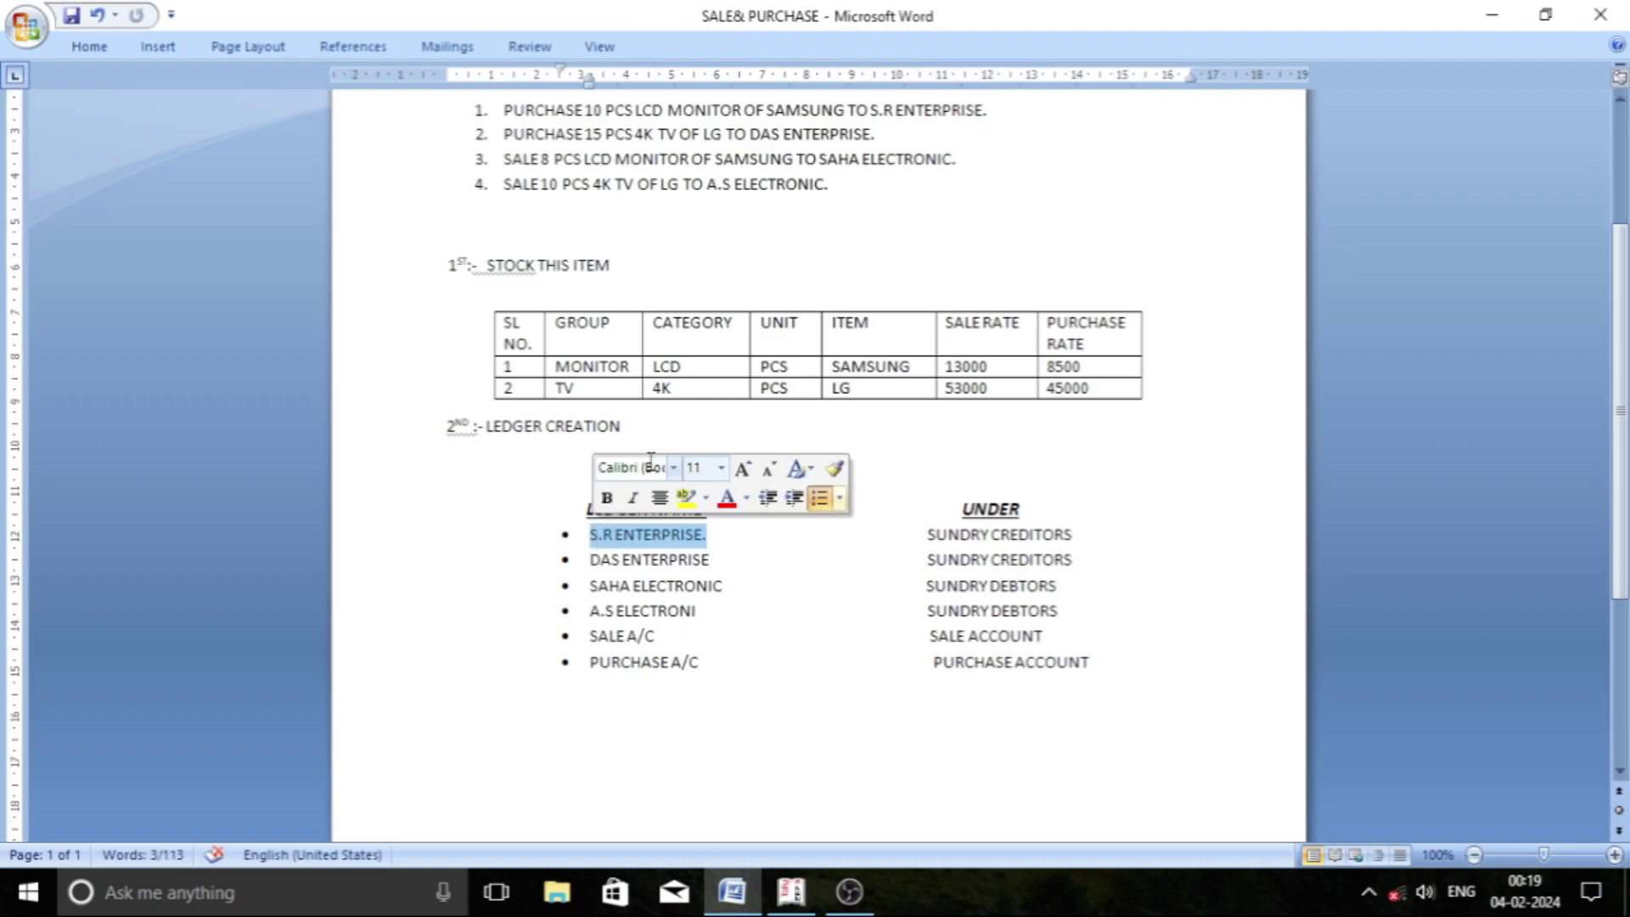
pyautogui.click(821, 552)
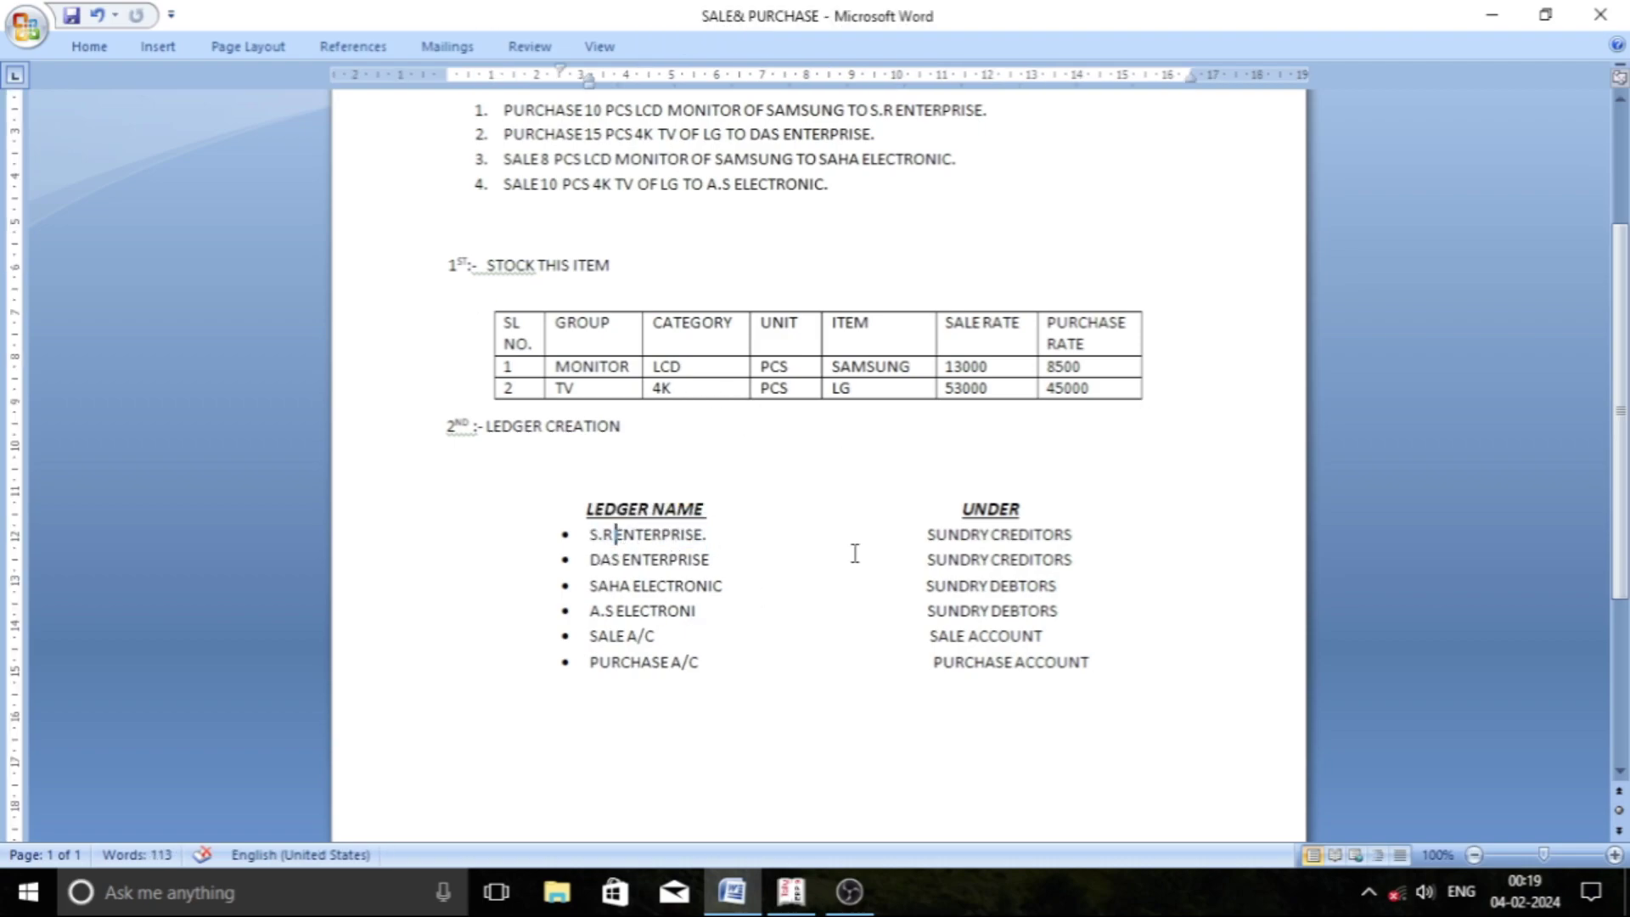
pyautogui.moveTo(925, 585); pyautogui.dragTo(1082, 589)
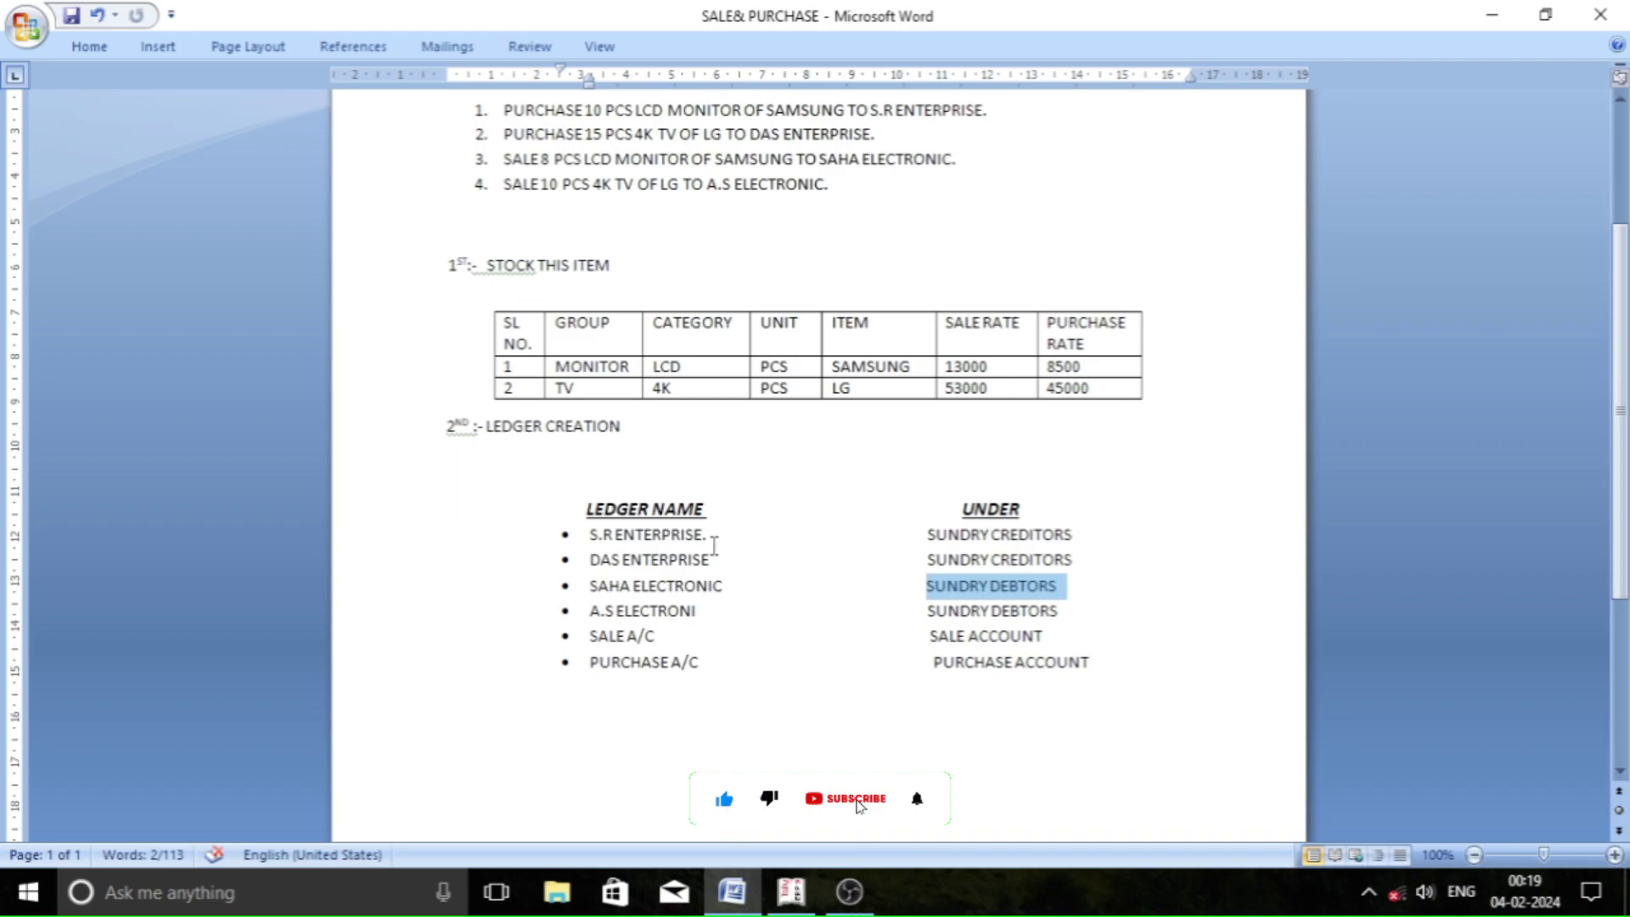
pyautogui.moveTo(710, 537); pyautogui.dragTo(581, 537)
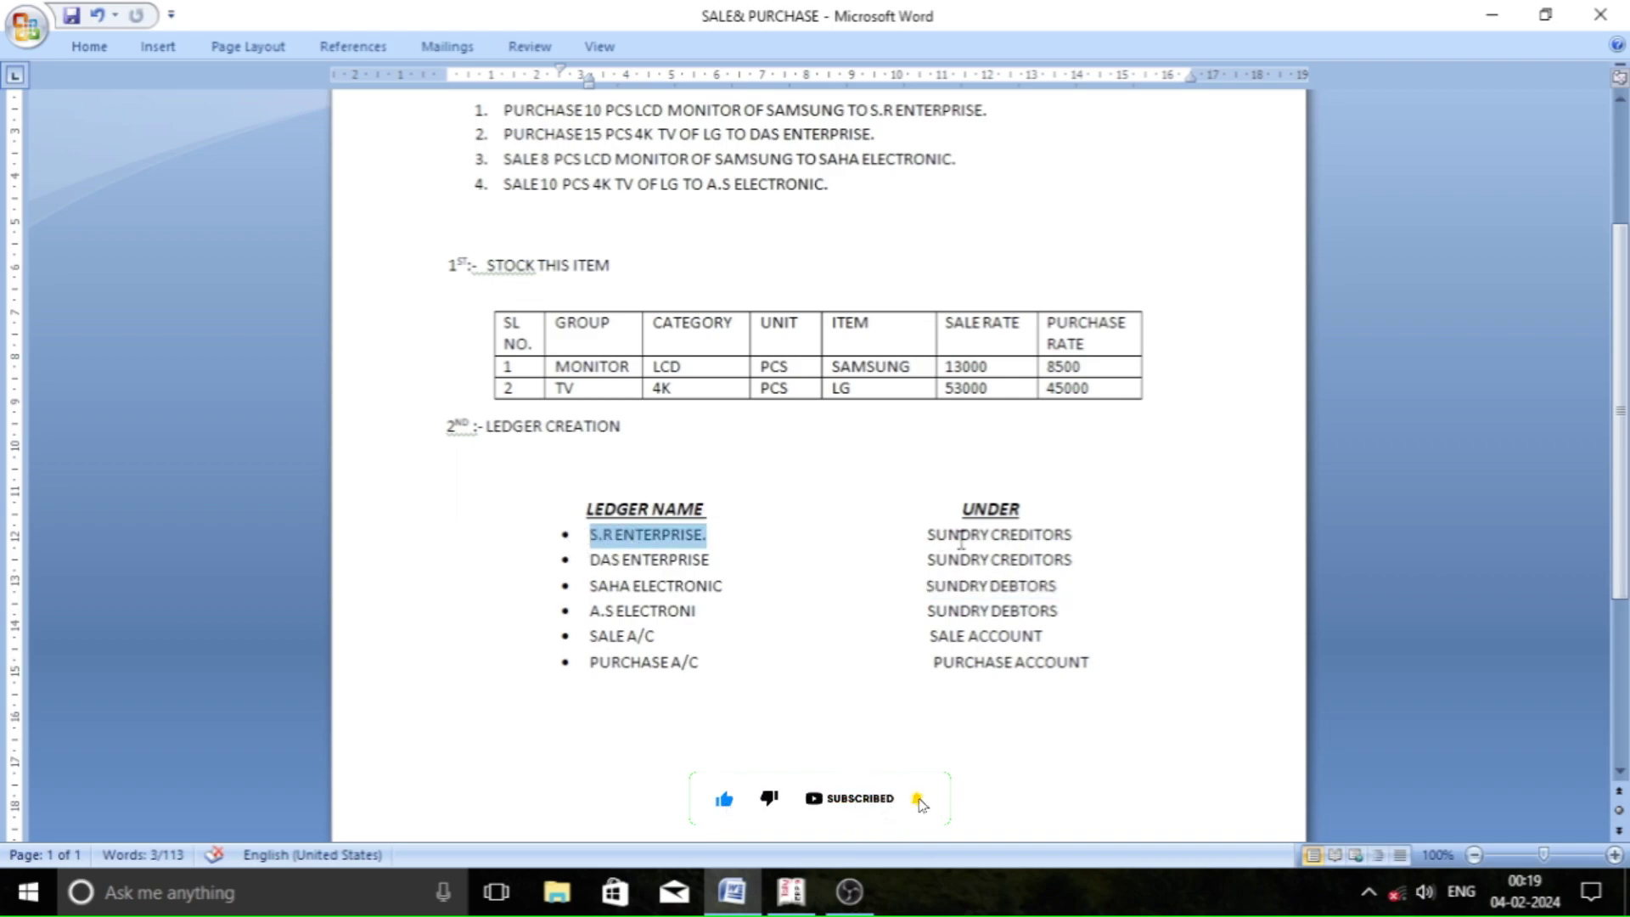
pyautogui.moveTo(926, 535); pyautogui.dragTo(1073, 536)
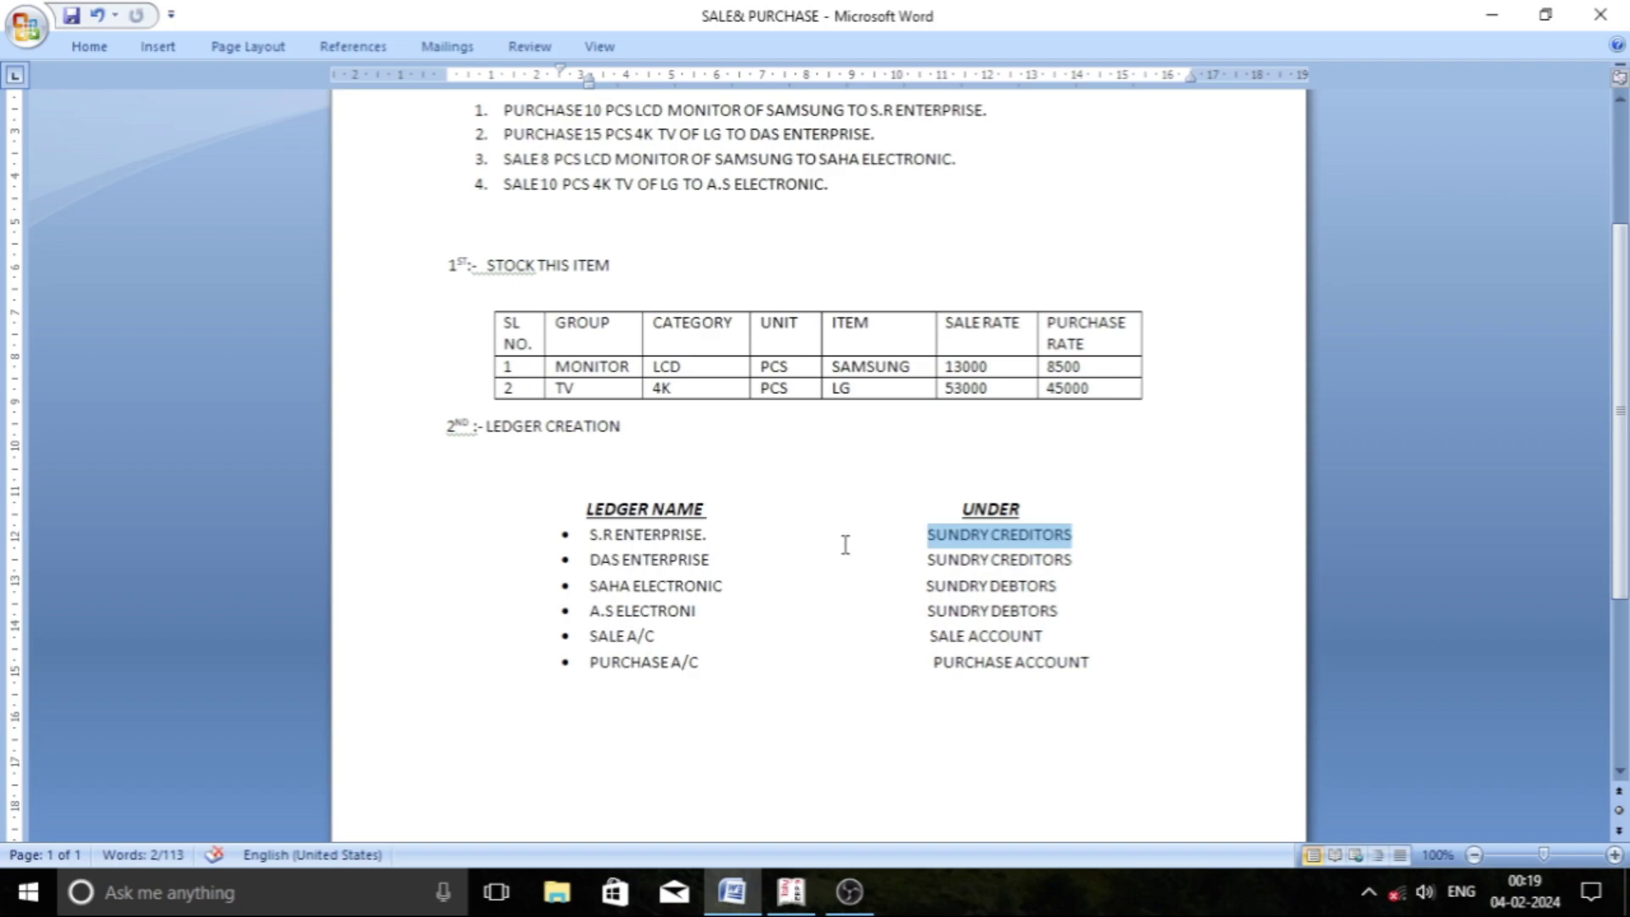
pyautogui.click(1041, 540)
pyautogui.moveTo(647, 636); pyautogui.dragTo(594, 639)
pyautogui.moveTo(931, 637); pyautogui.dragTo(1043, 639)
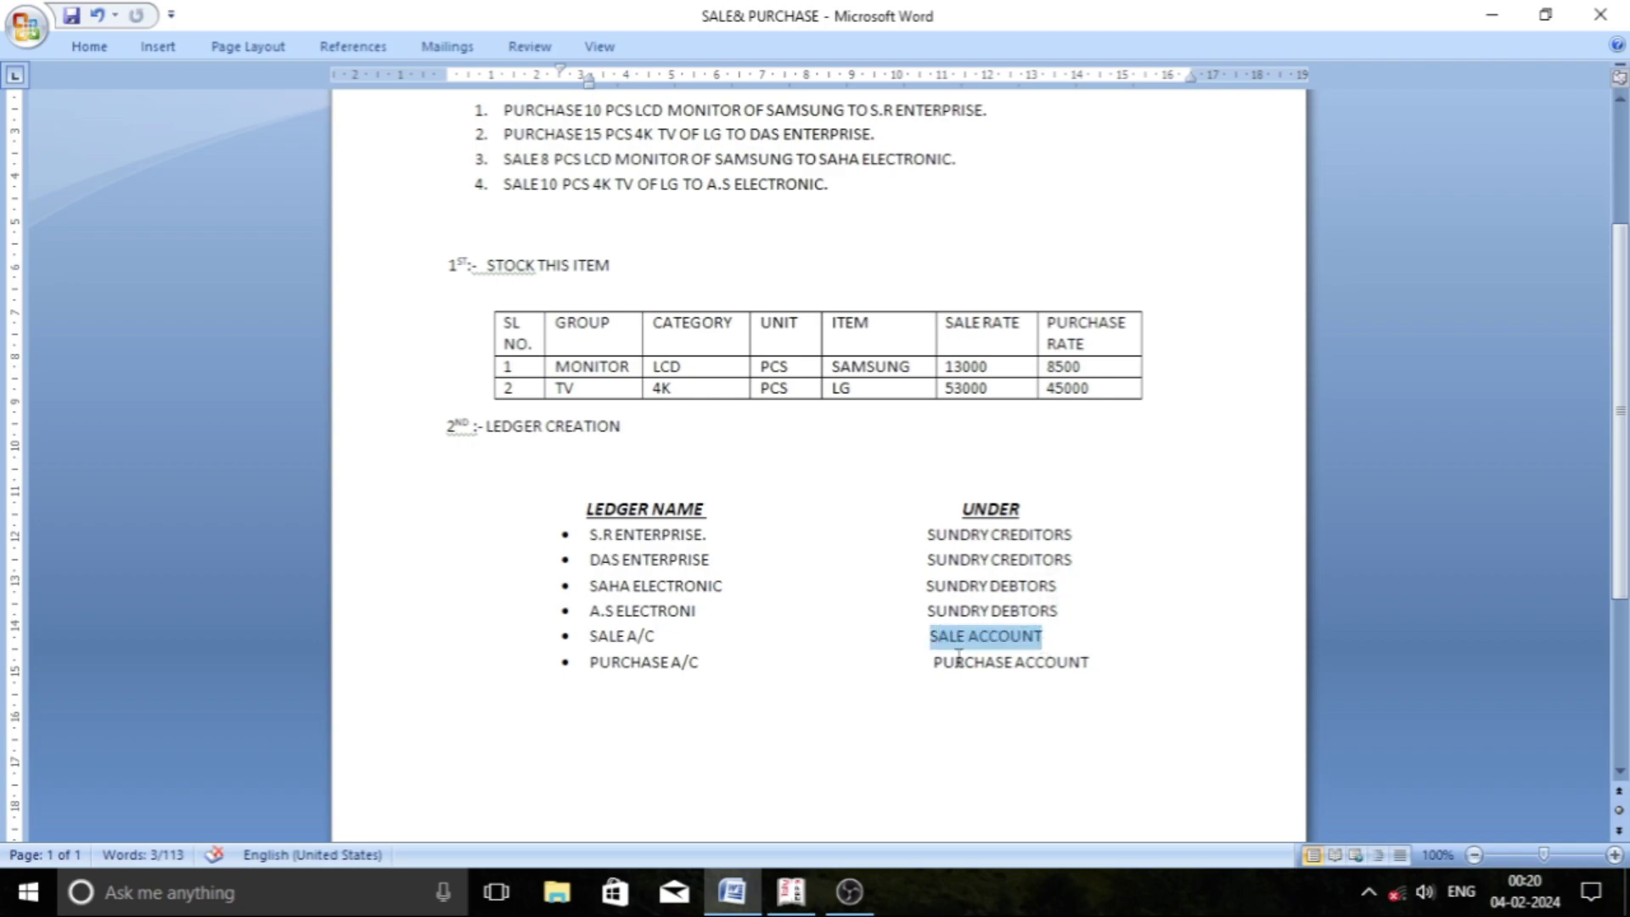
pyautogui.moveTo(698, 668); pyautogui.dragTo(598, 665)
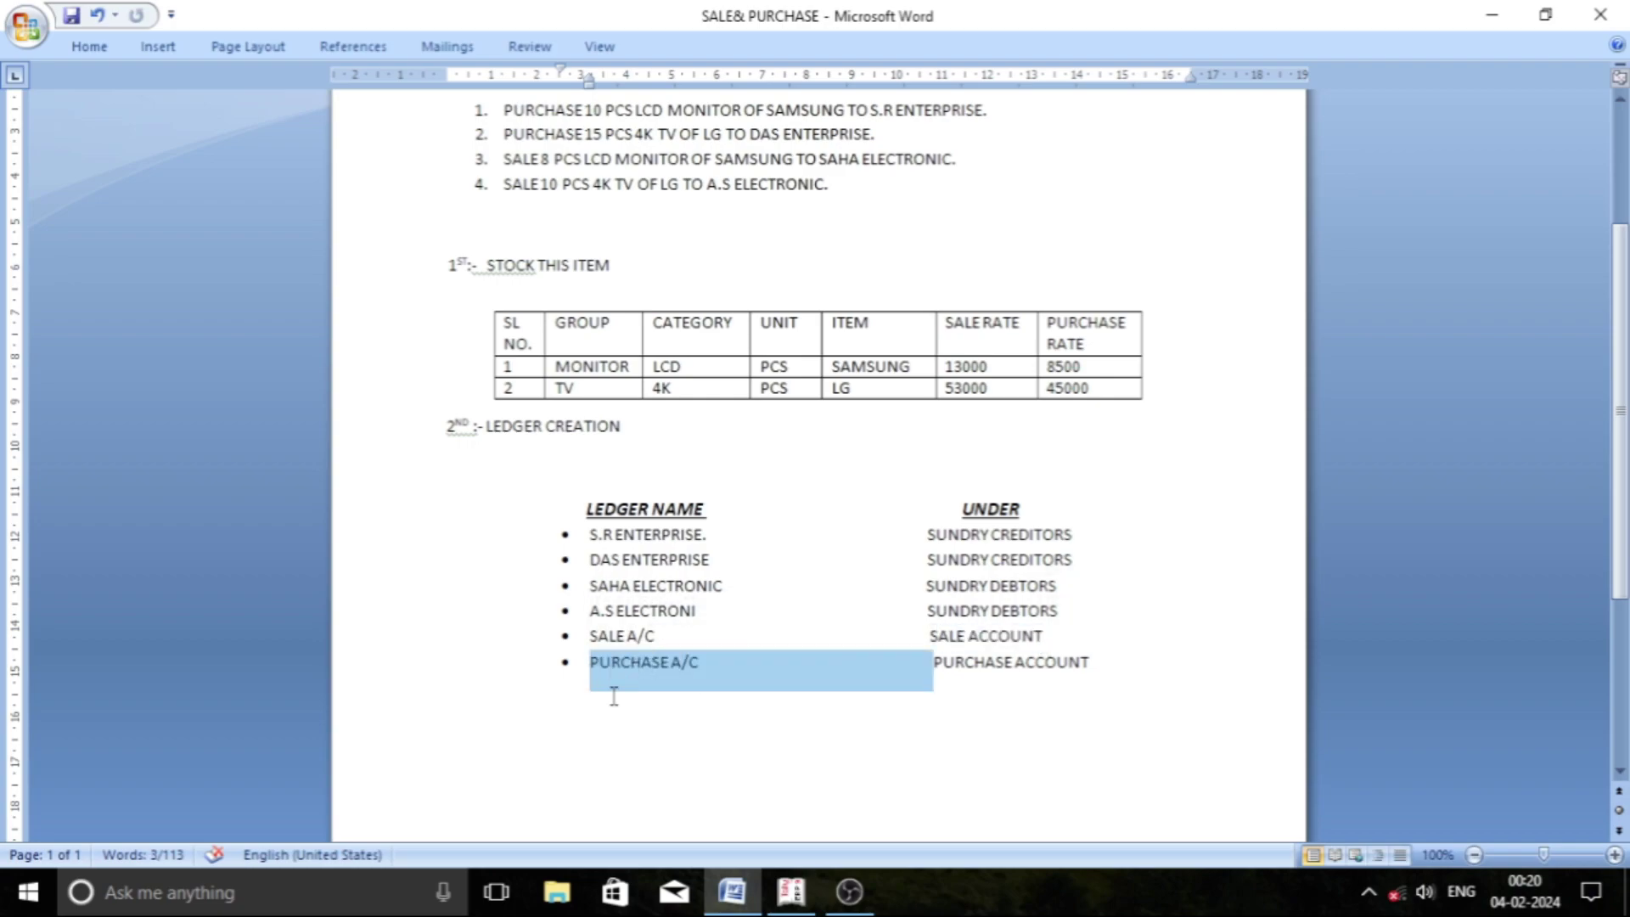
pyautogui.moveTo(933, 667); pyautogui.dragTo(1103, 669)
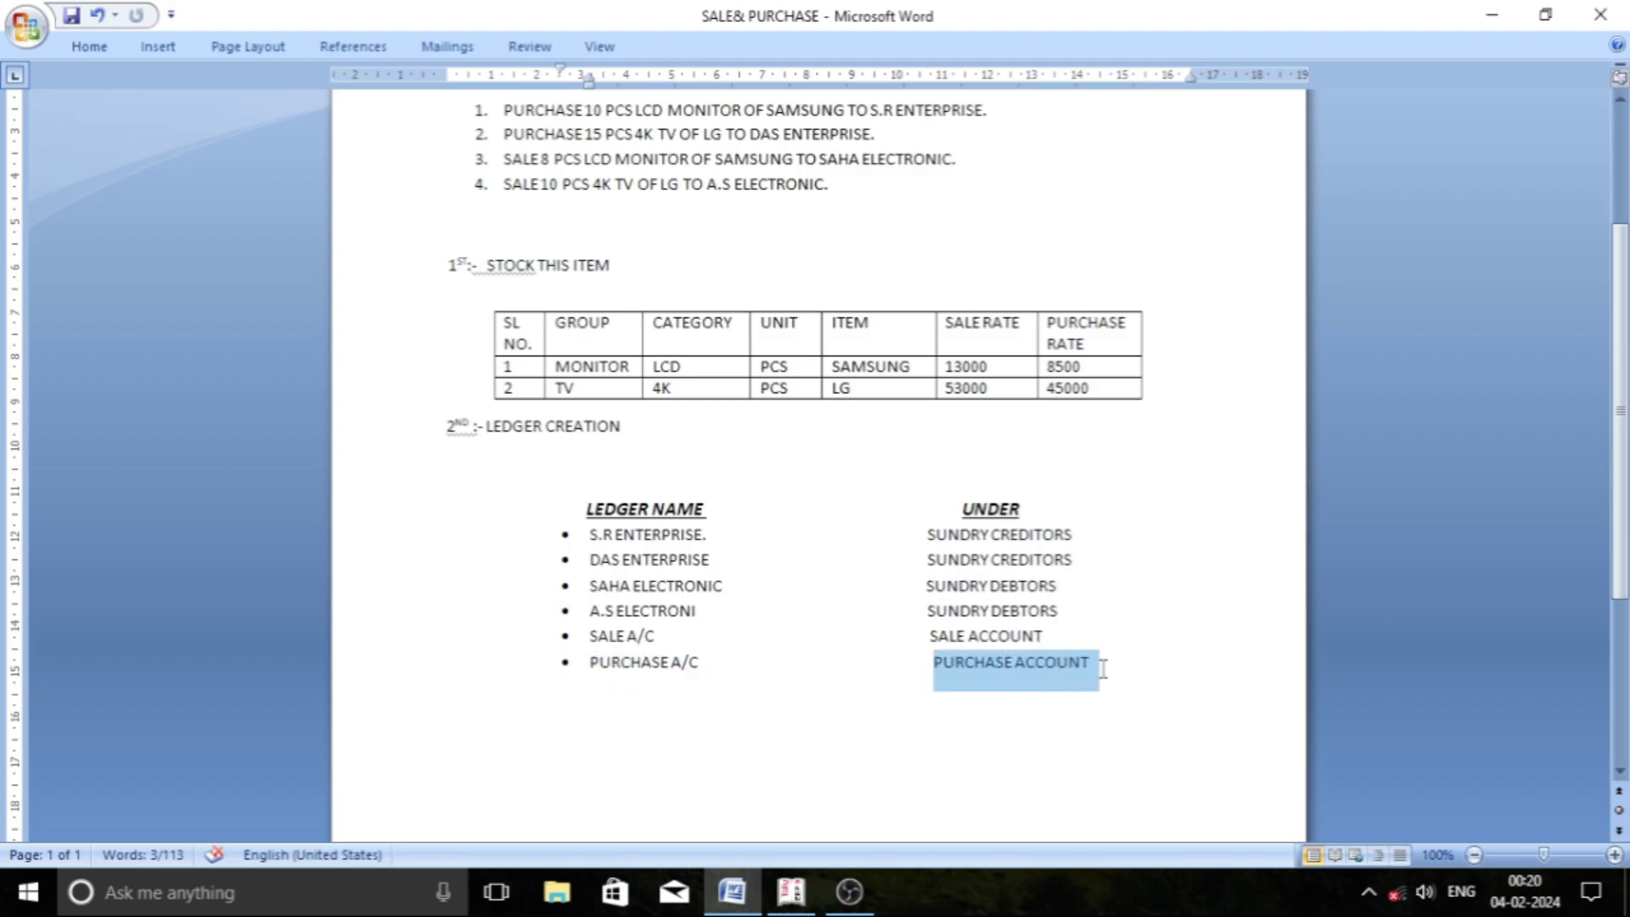
# - Review the order of the two preparation tasks in the document: stocking the items and creating the ledgers
pyautogui.scroll(4, 917, 670)
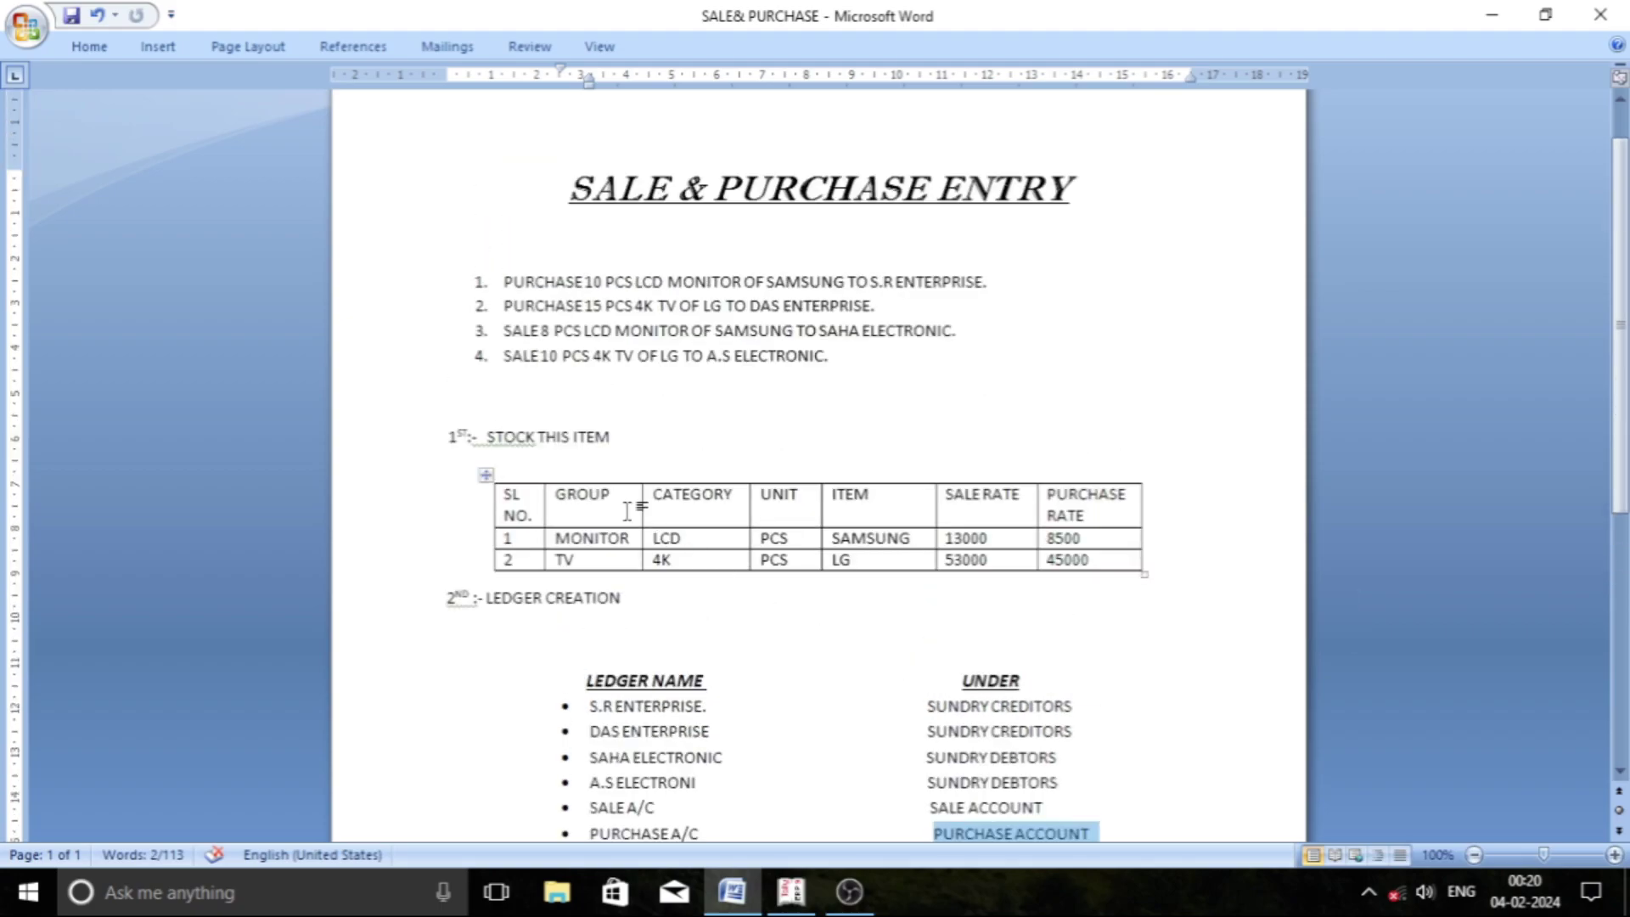
pyautogui.moveTo(484, 453); pyautogui.dragTo(624, 450)
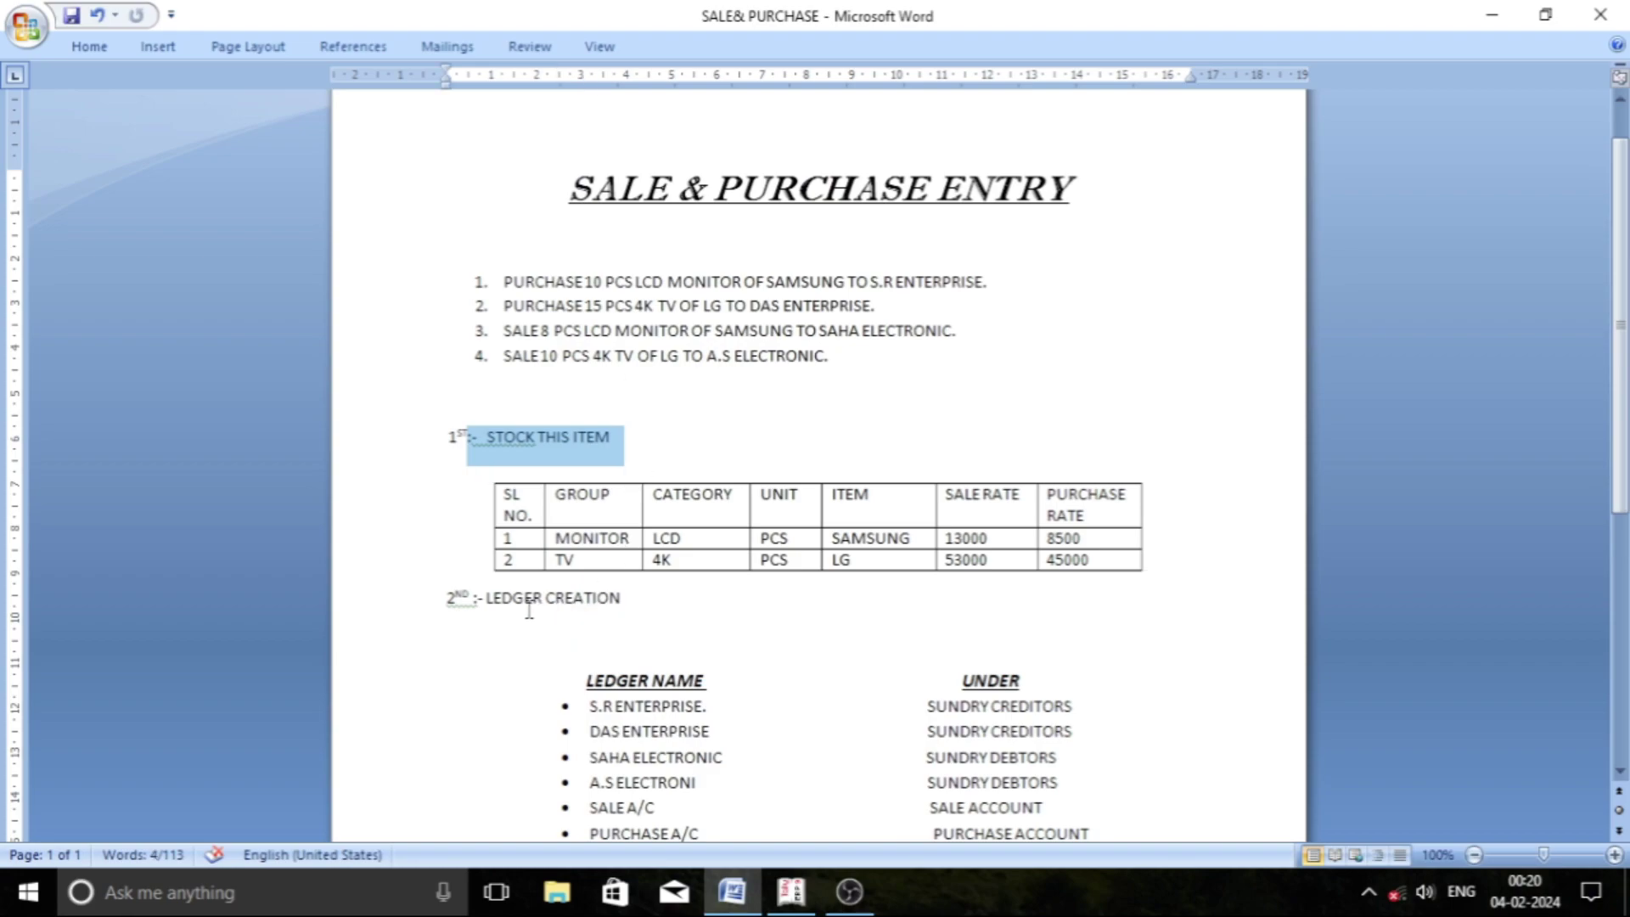
pyautogui.moveTo(511, 604); pyautogui.dragTo(645, 604)
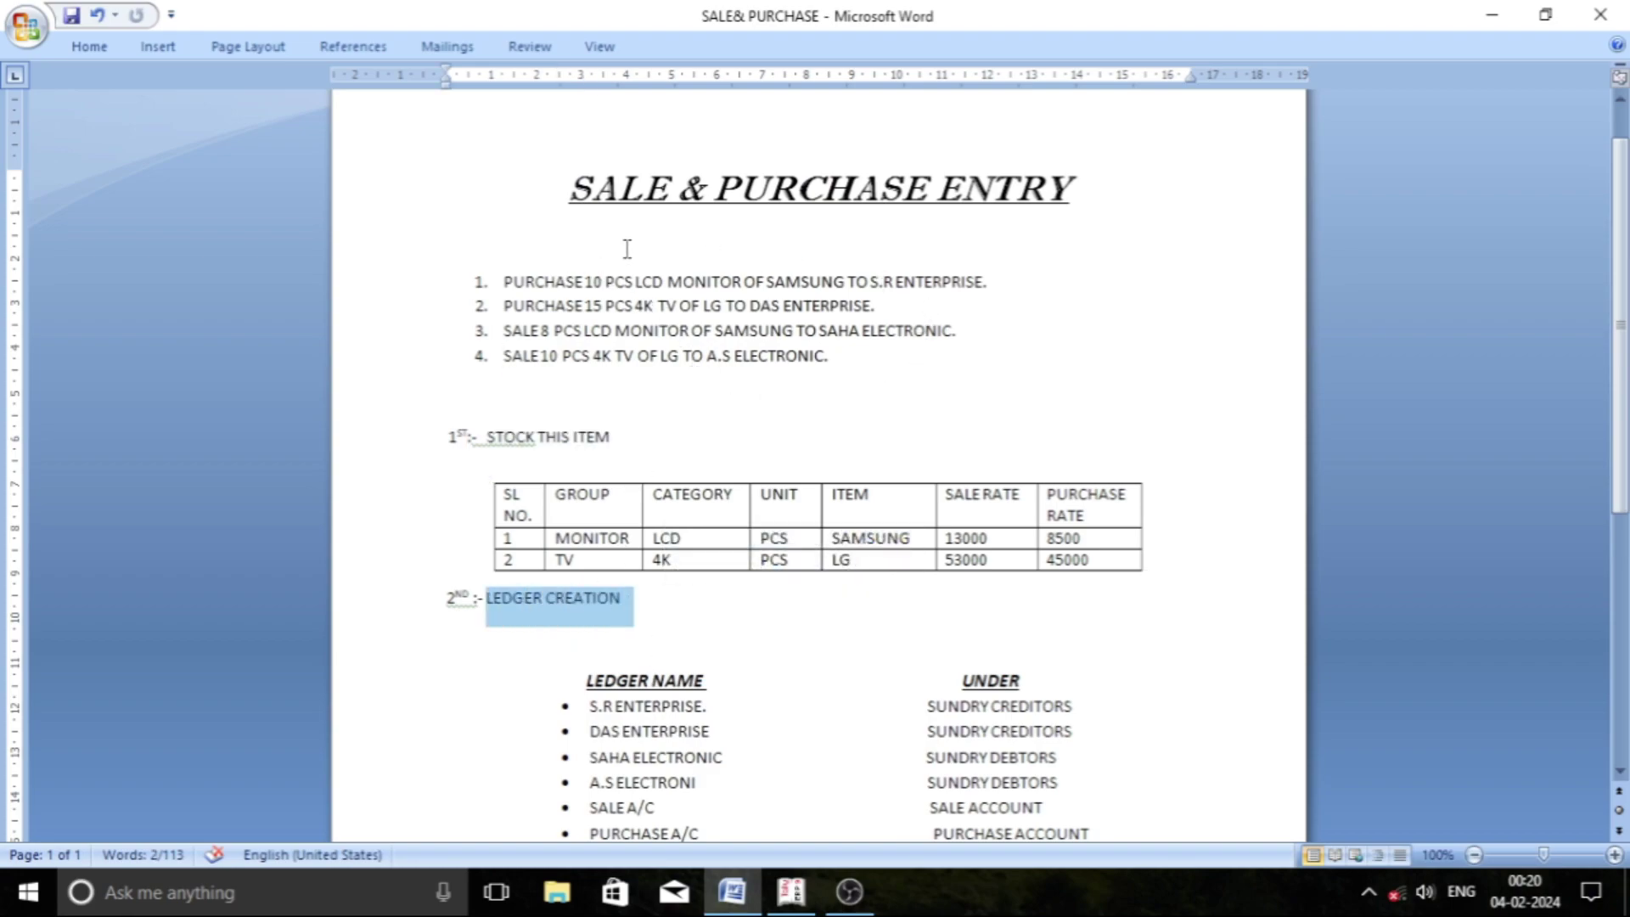
# - Switch to Tally.ERP 9 and open Inventory Info. for the company ROY ELECTRONIC
pyautogui.click(791, 892)
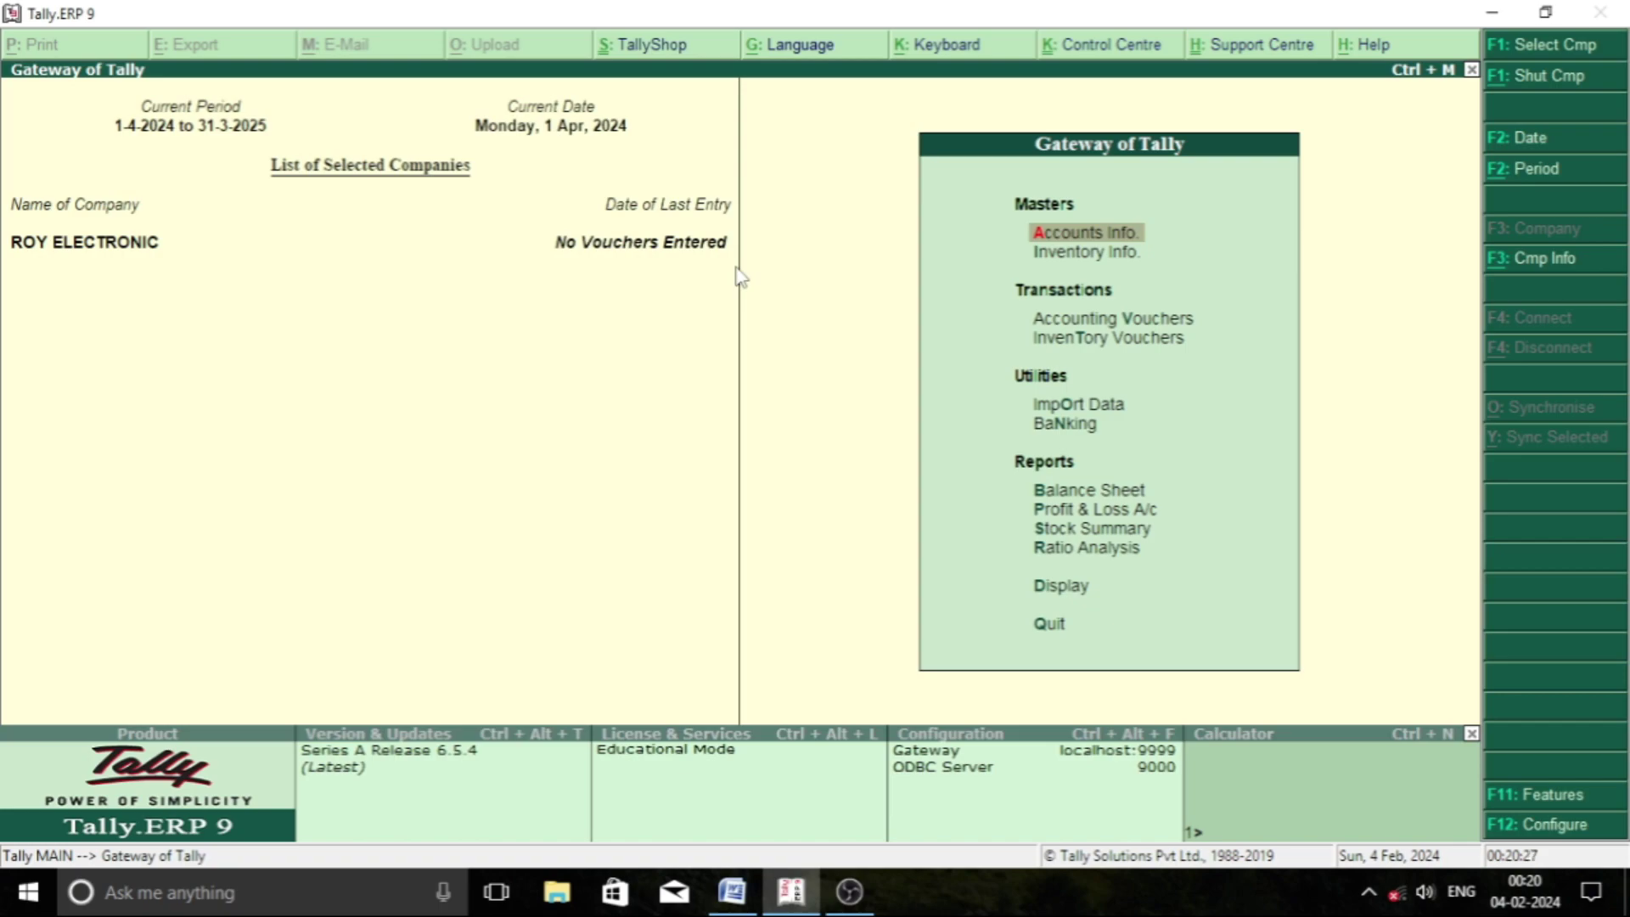
pyautogui.press('Down')
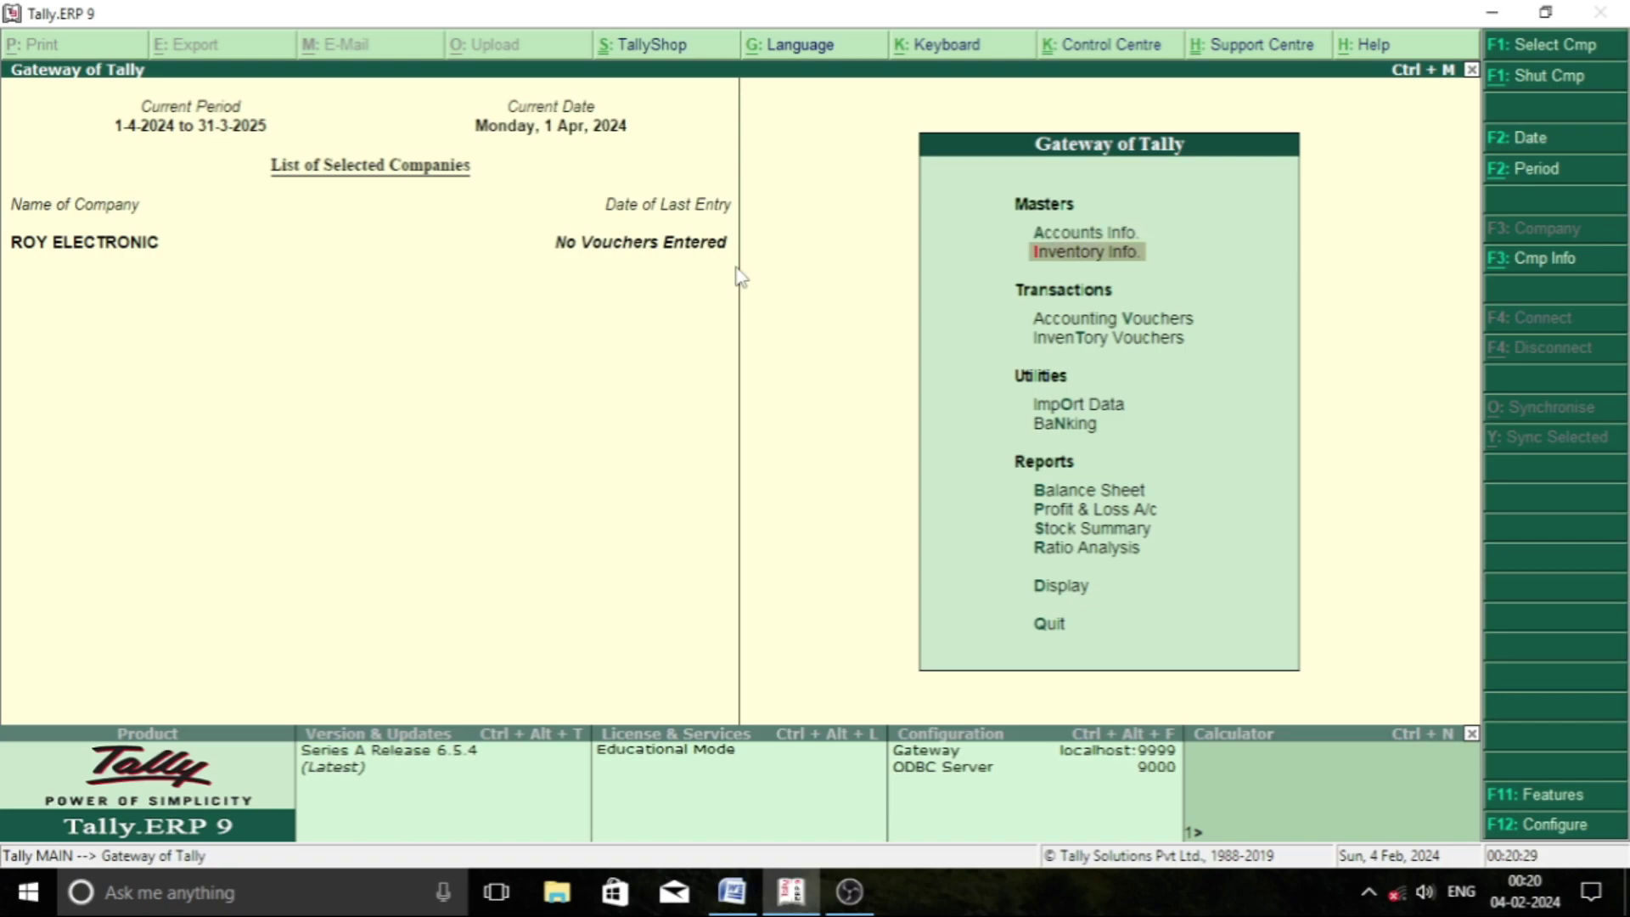
pyautogui.press('Return')
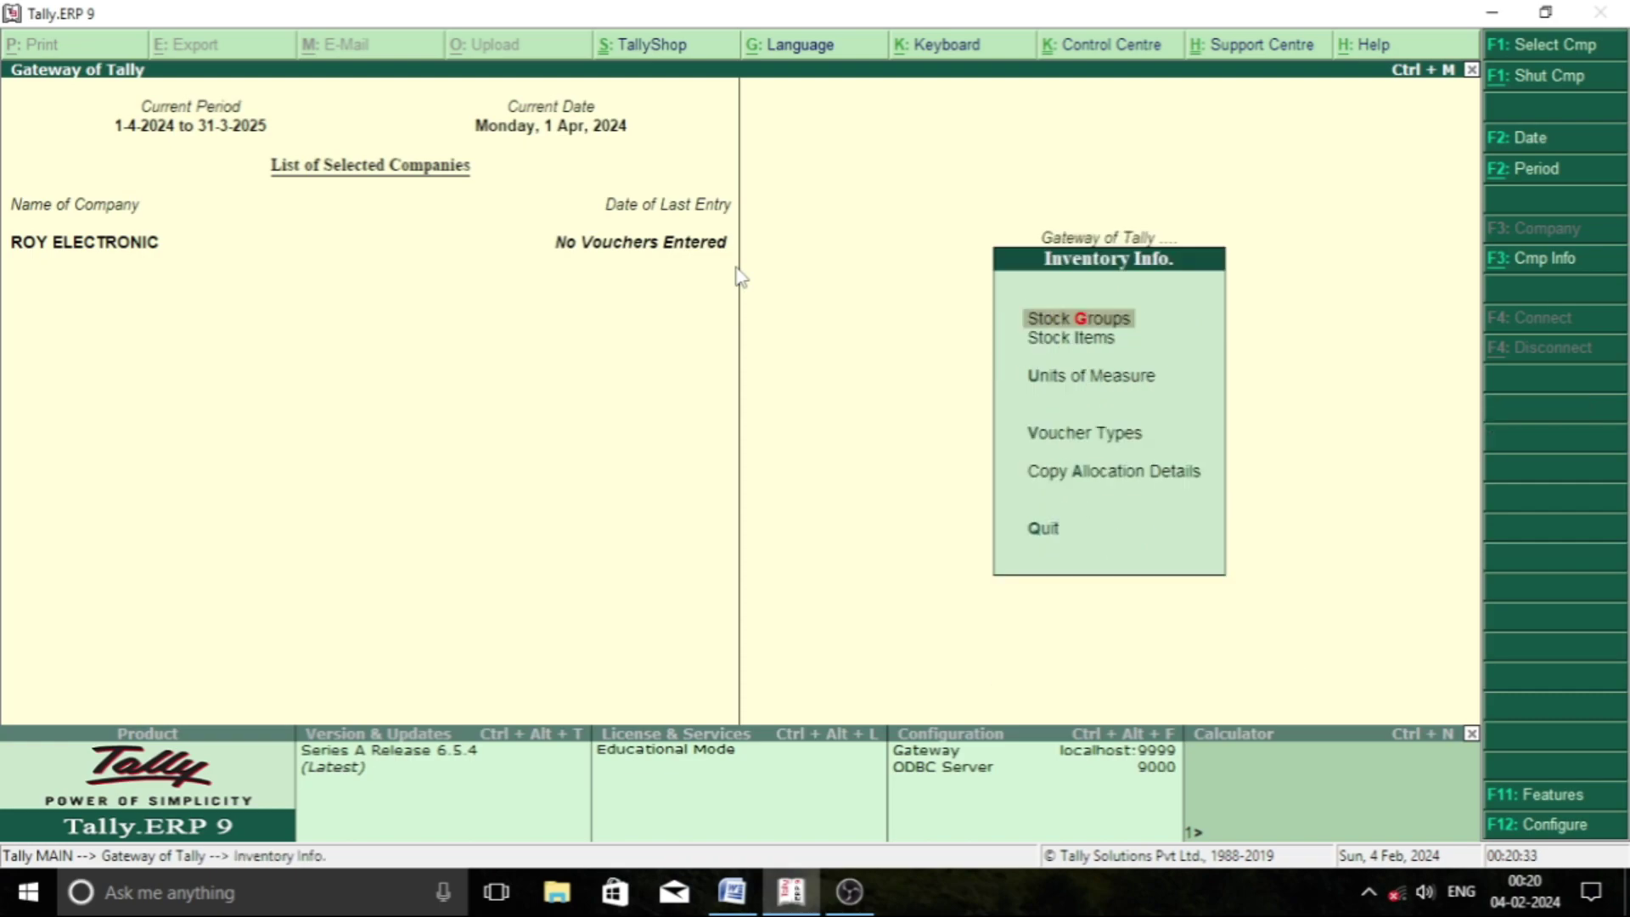
# - Examine the inventory master types offered in Inventory Info., checking whether stock categories are available
pyautogui.press('Down')
pyautogui.press('Down')
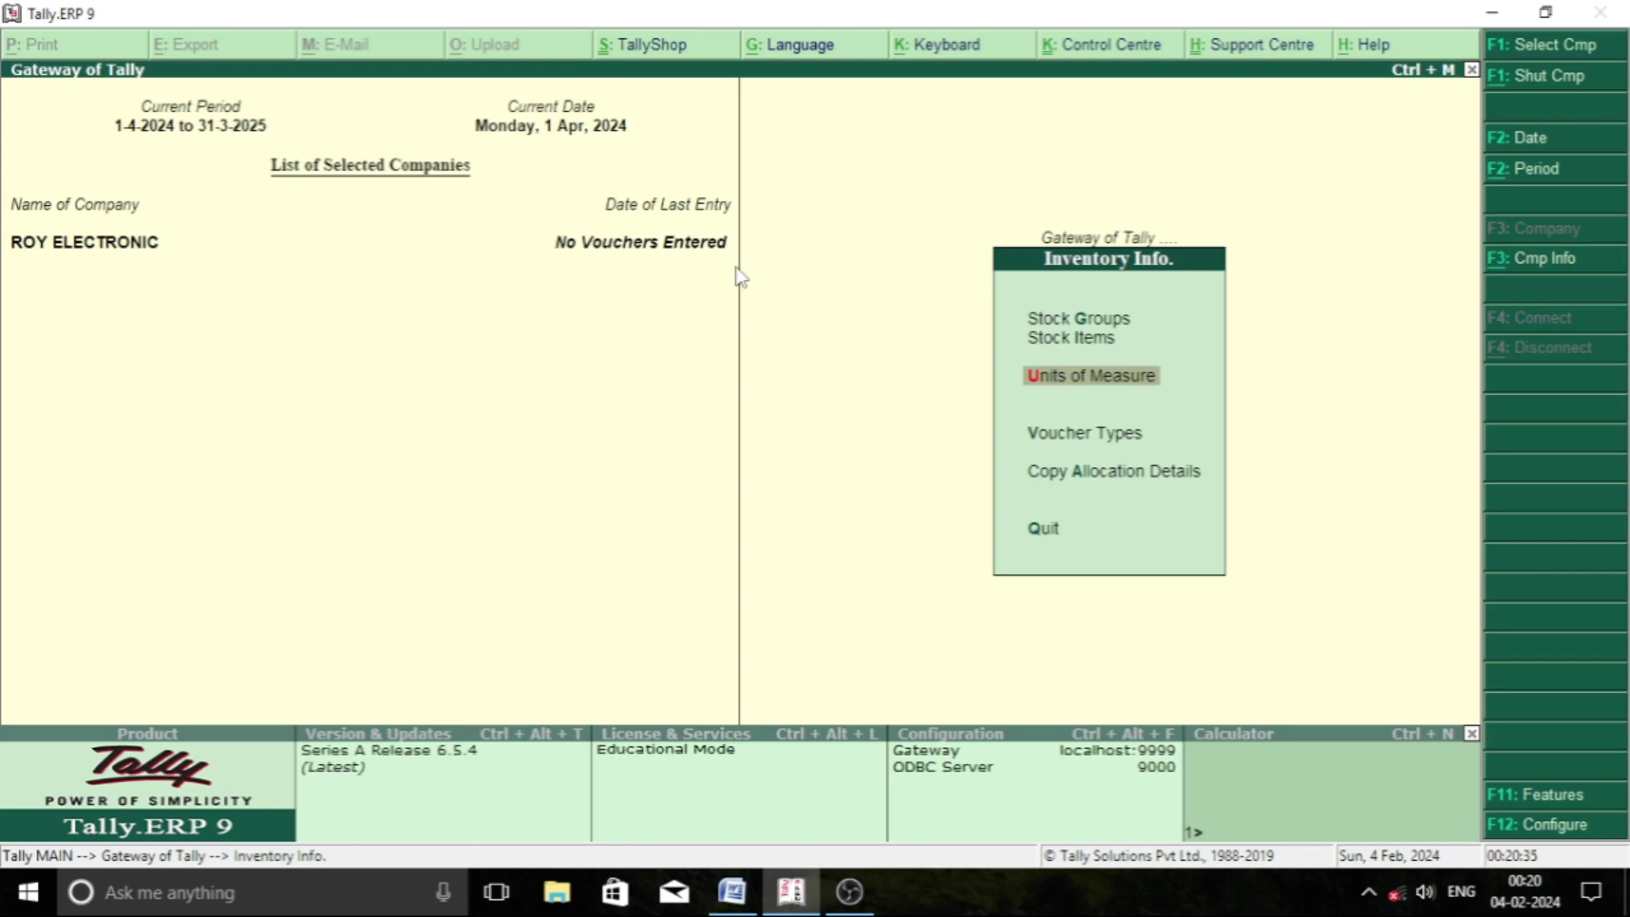
pyautogui.press('Up')
pyautogui.press('Up')
pyautogui.press('Down')
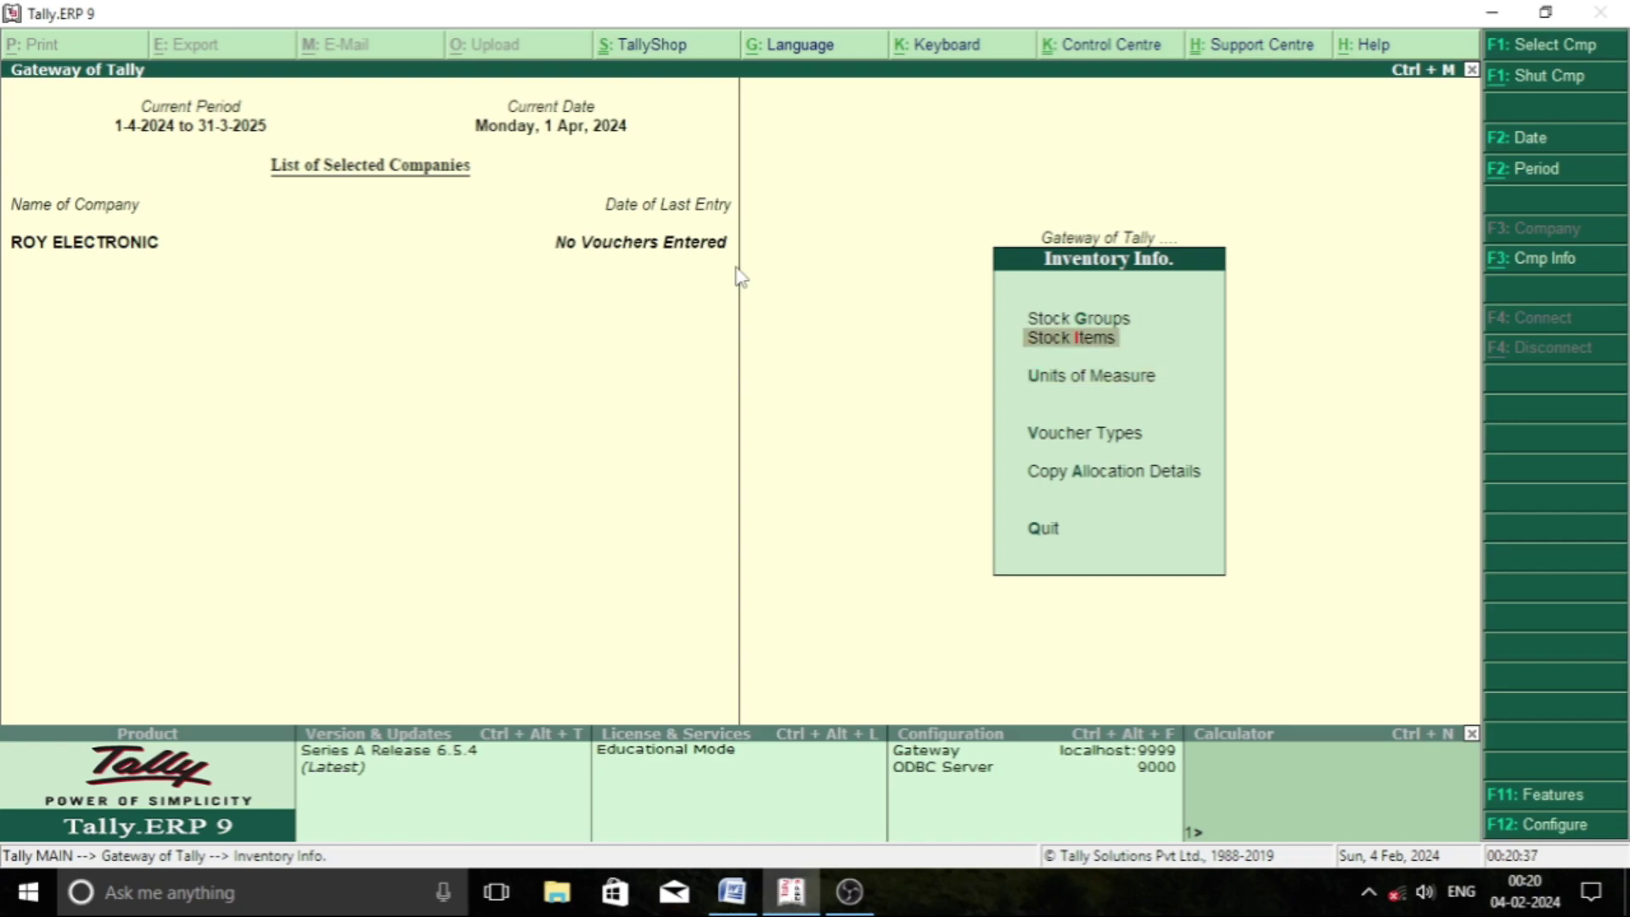
pyautogui.press('Down')
pyautogui.press('Down')
pyautogui.press('Up')
pyautogui.press('Up')
pyautogui.press('Up')
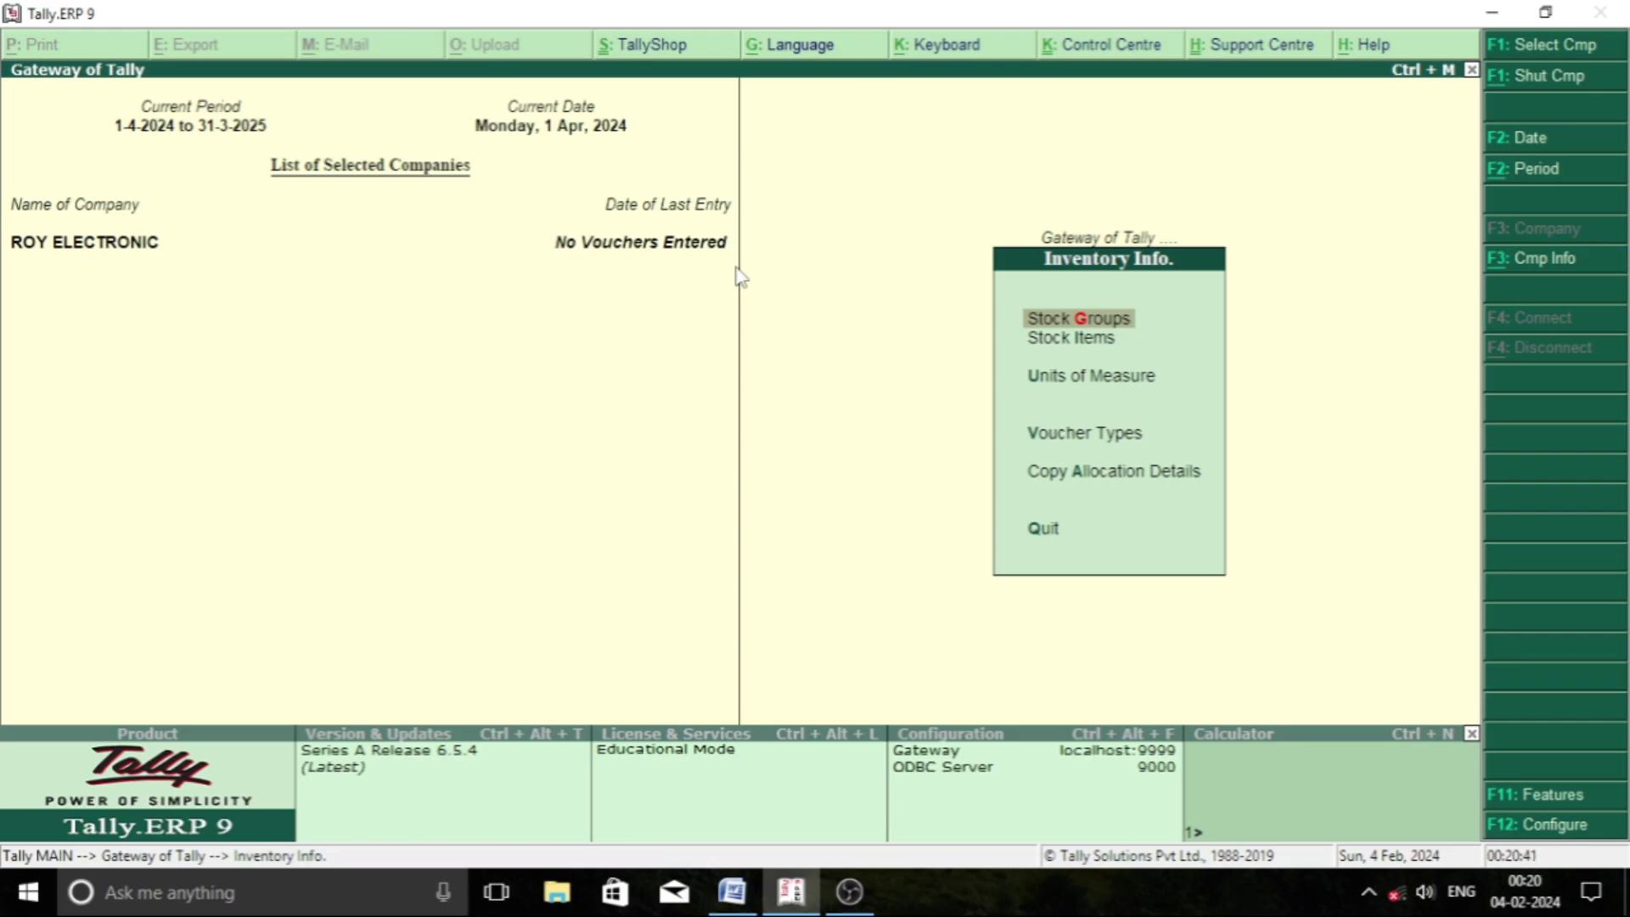
# - Set Maintain stock categories to Yes in the company's inventory features, accept the change and return to Inventory Info
pyautogui.press('F11')
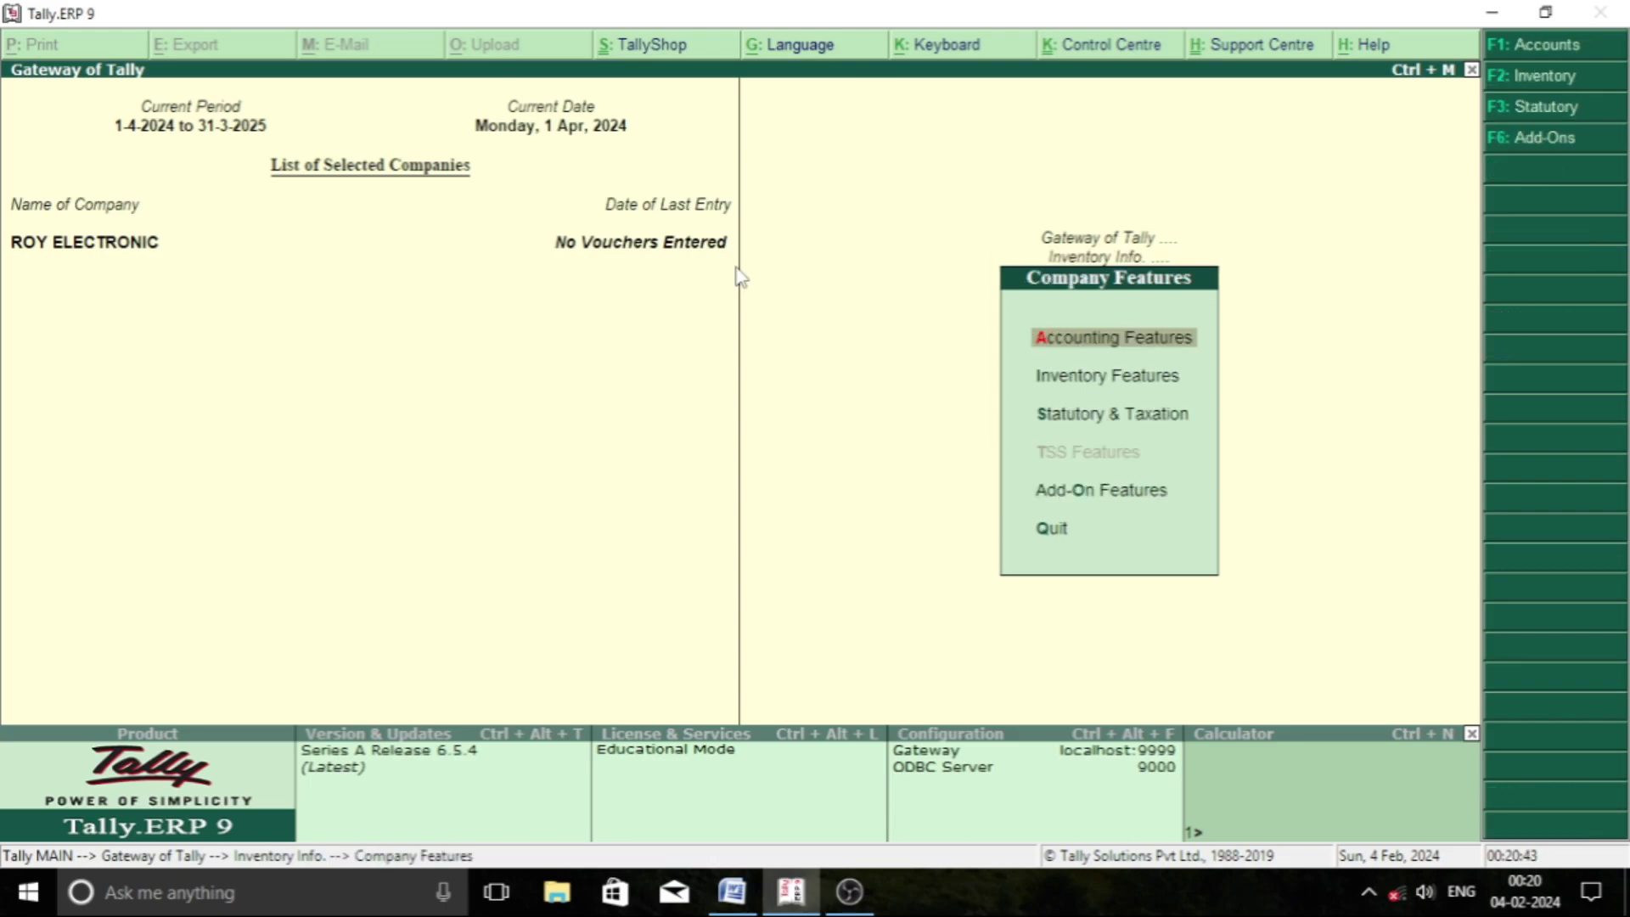
pyautogui.press('F2')
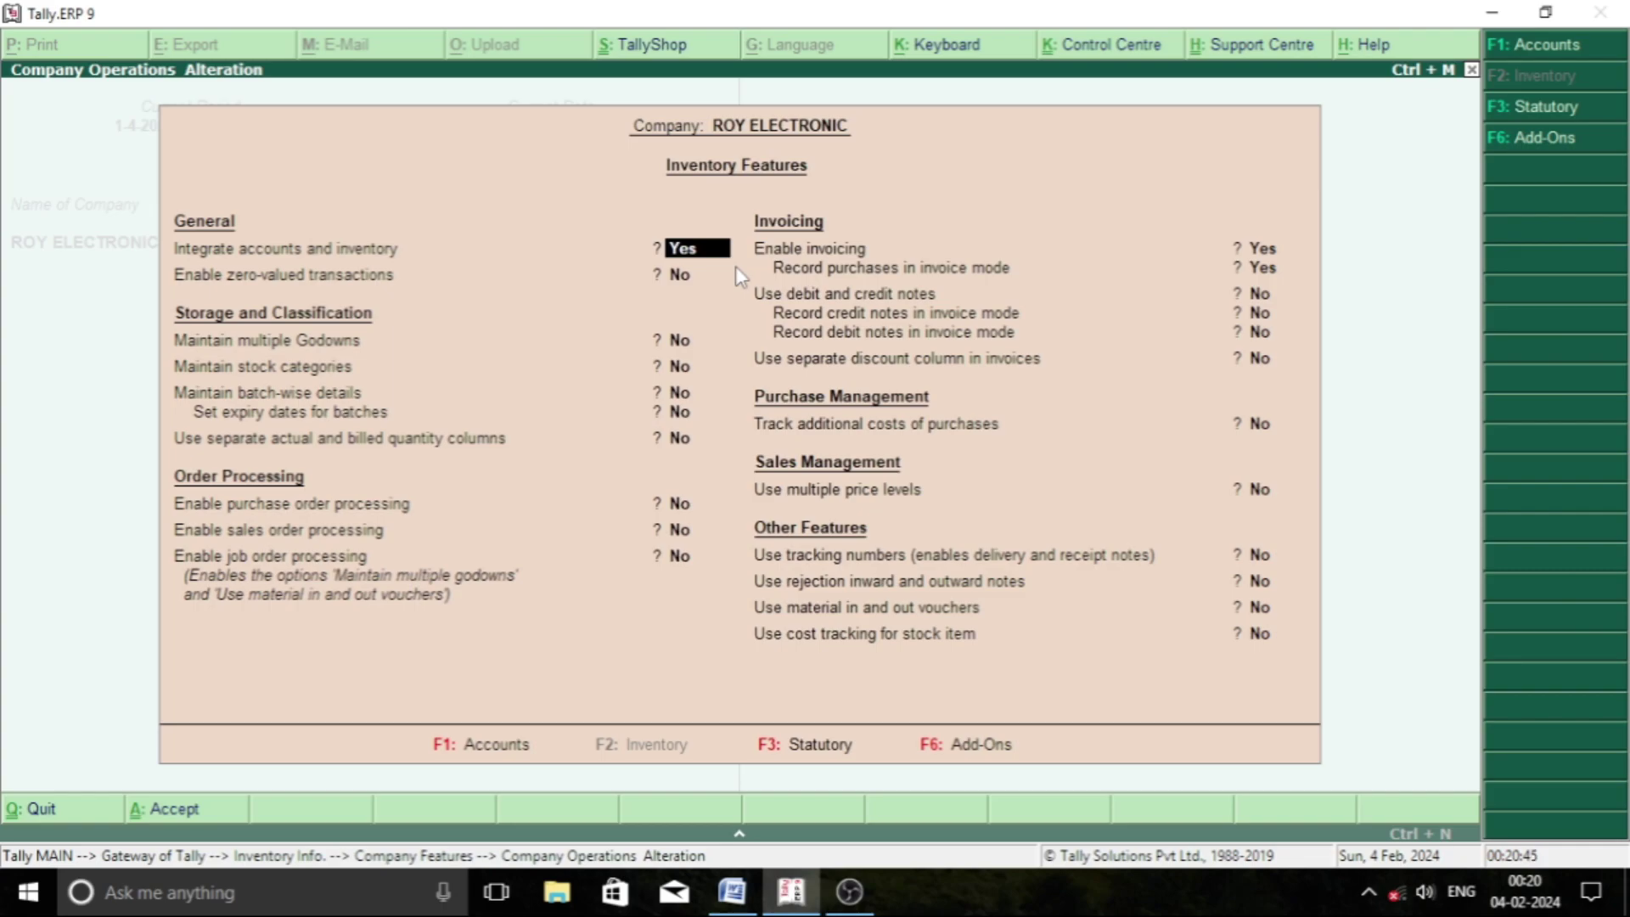
pyautogui.press('Return')
pyautogui.press('Return')
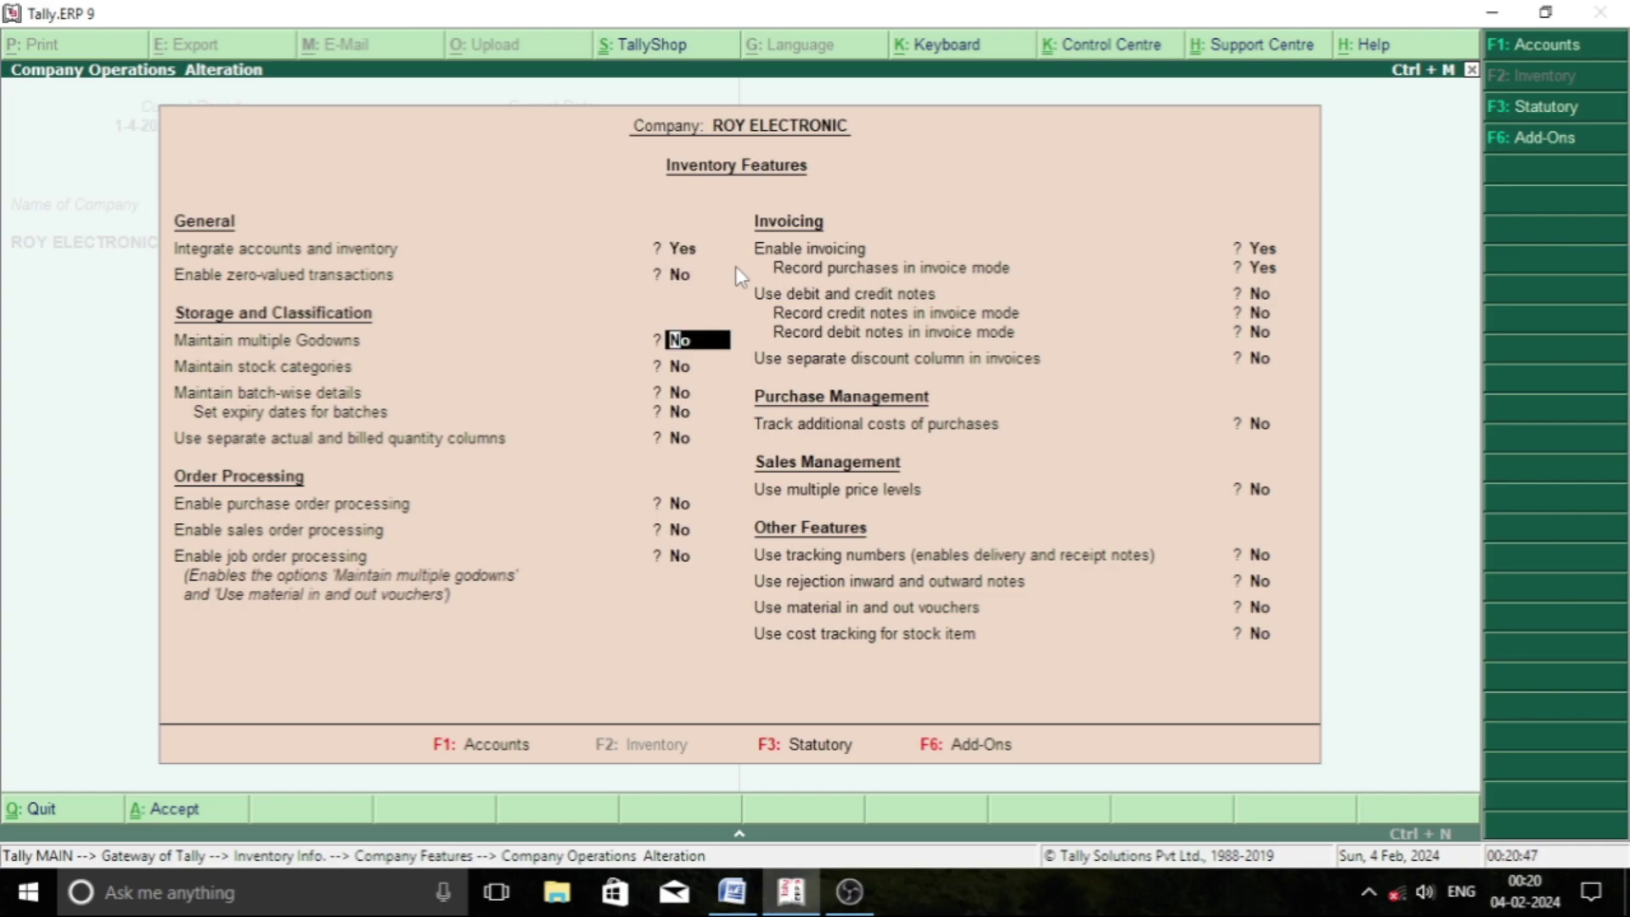
pyautogui.press('Return')
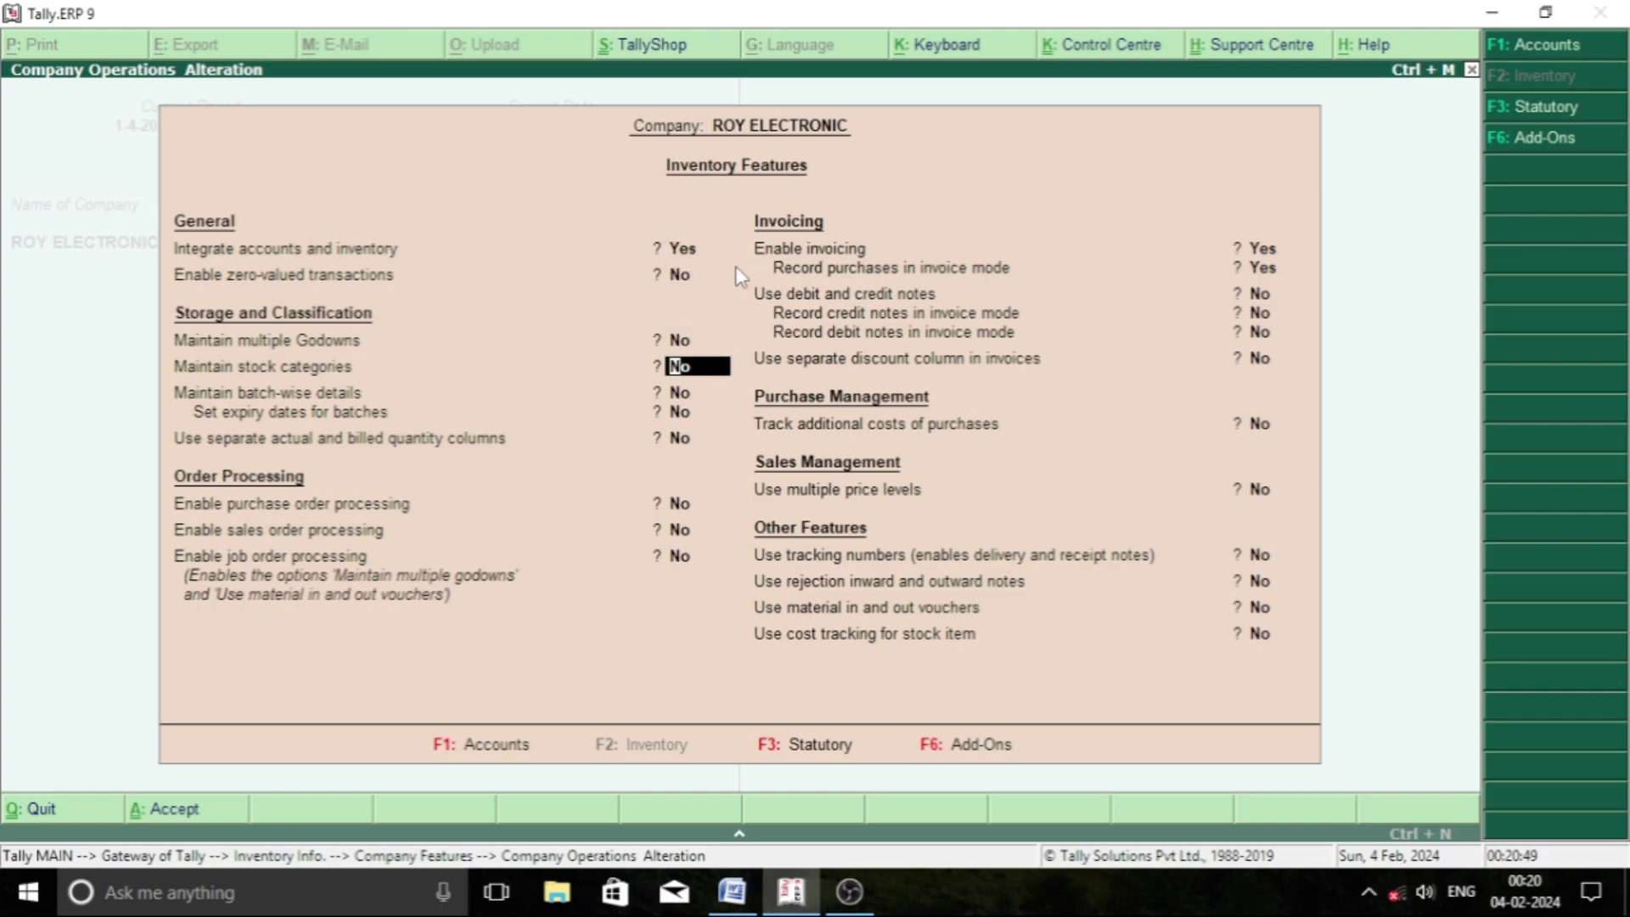
pyautogui.write('y')
pyautogui.press('Return')
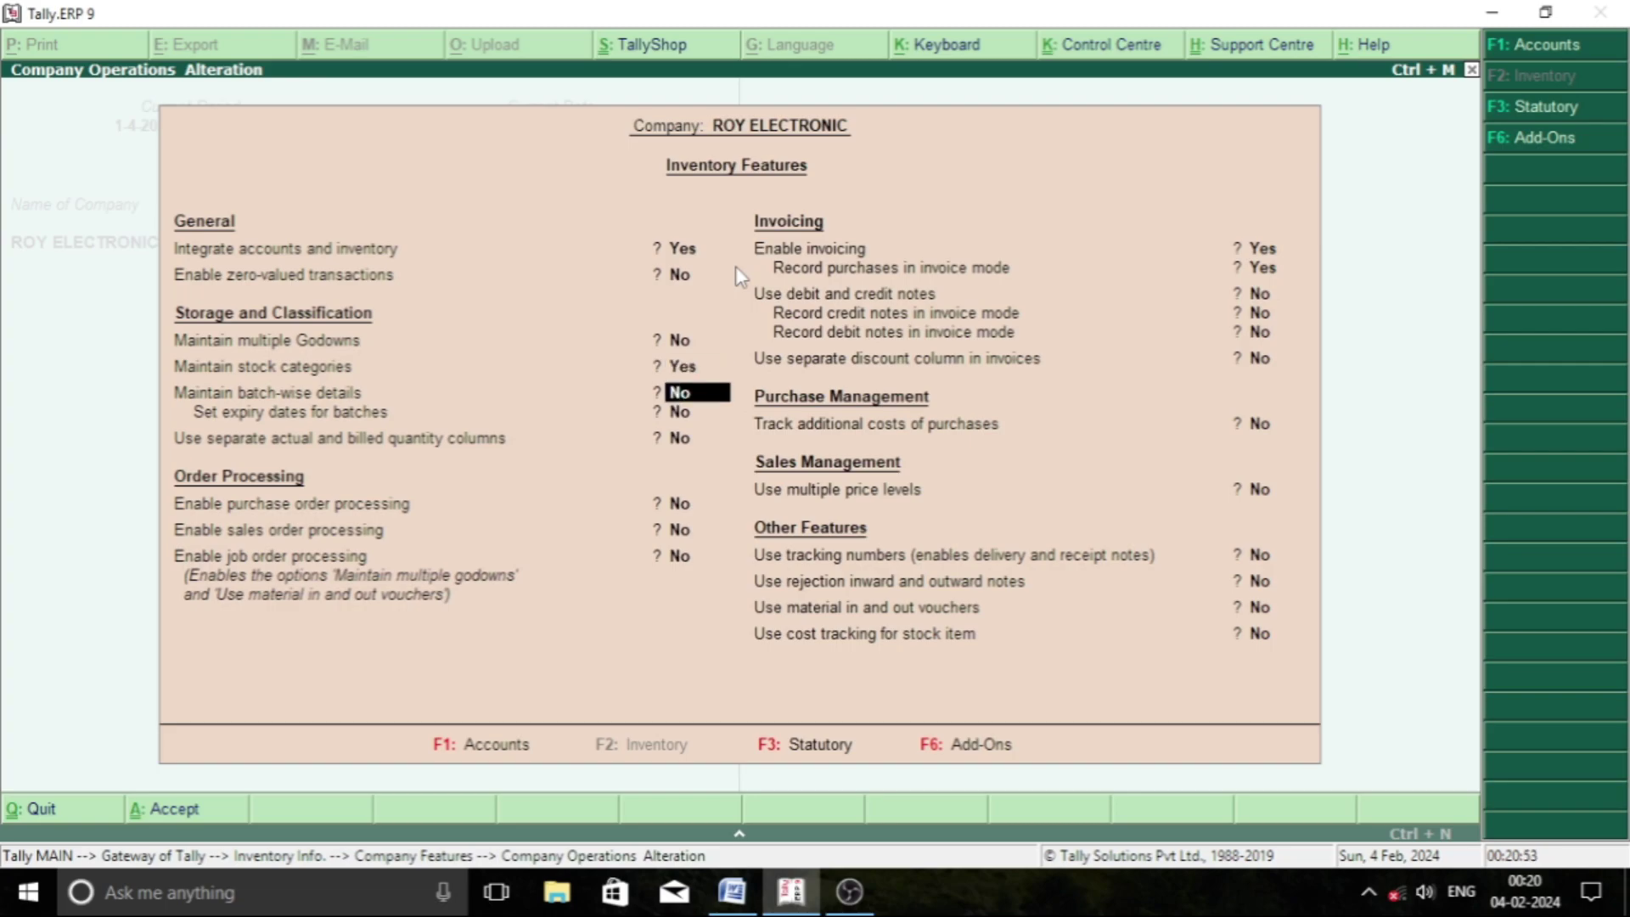
pyautogui.hotkey('ctrl', 'a')
pyautogui.press('Escape')
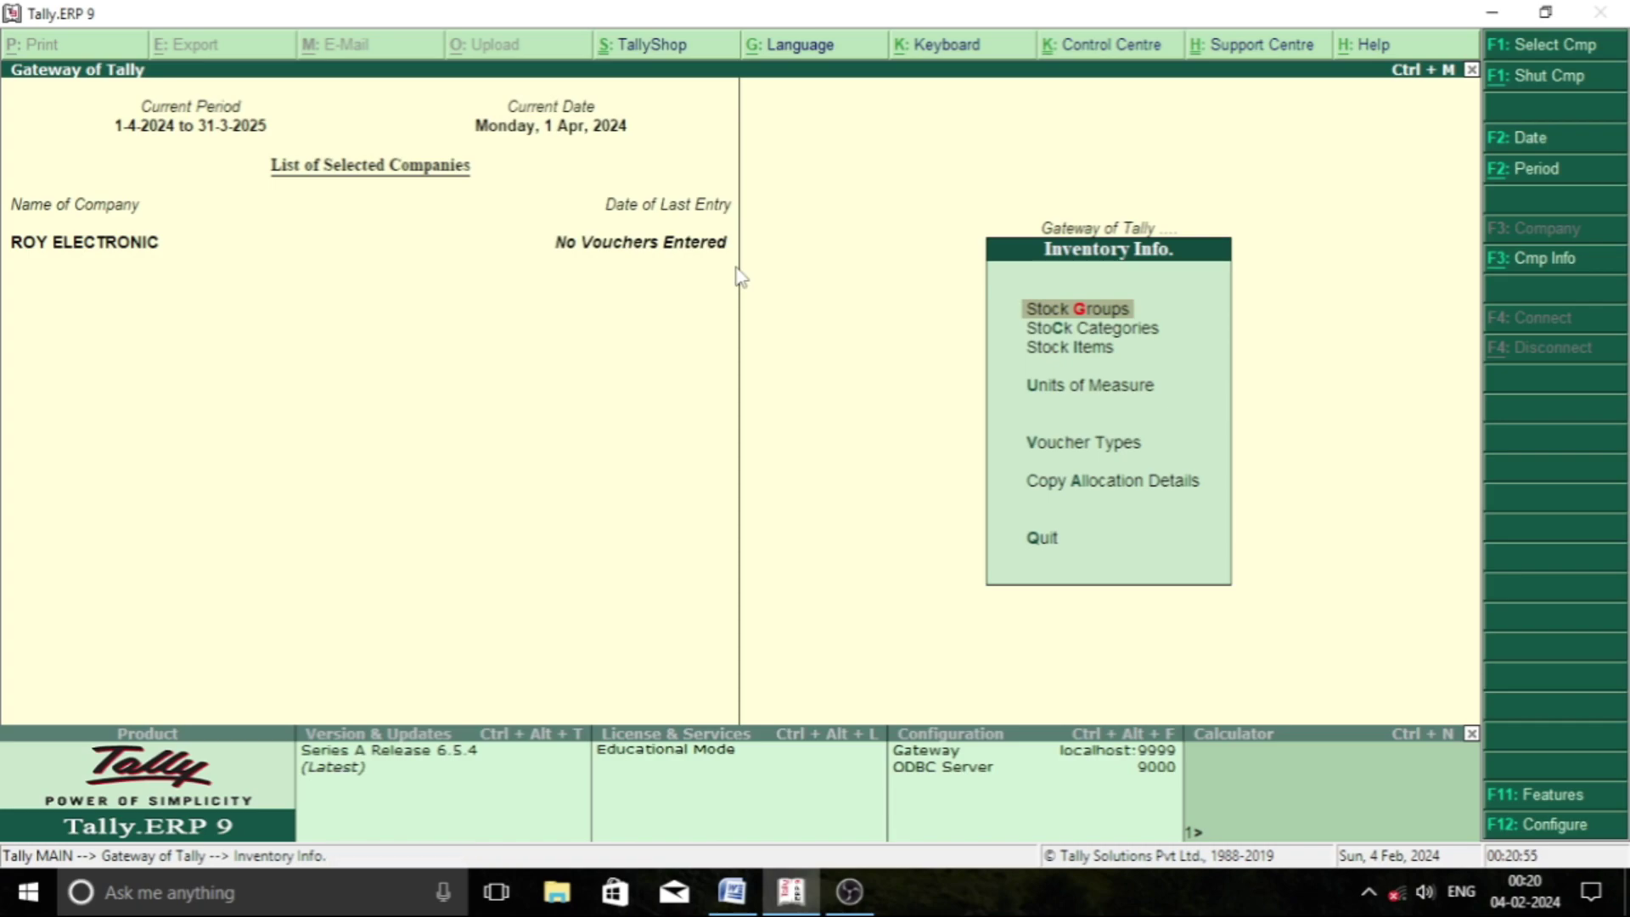
pyautogui.press('Down')
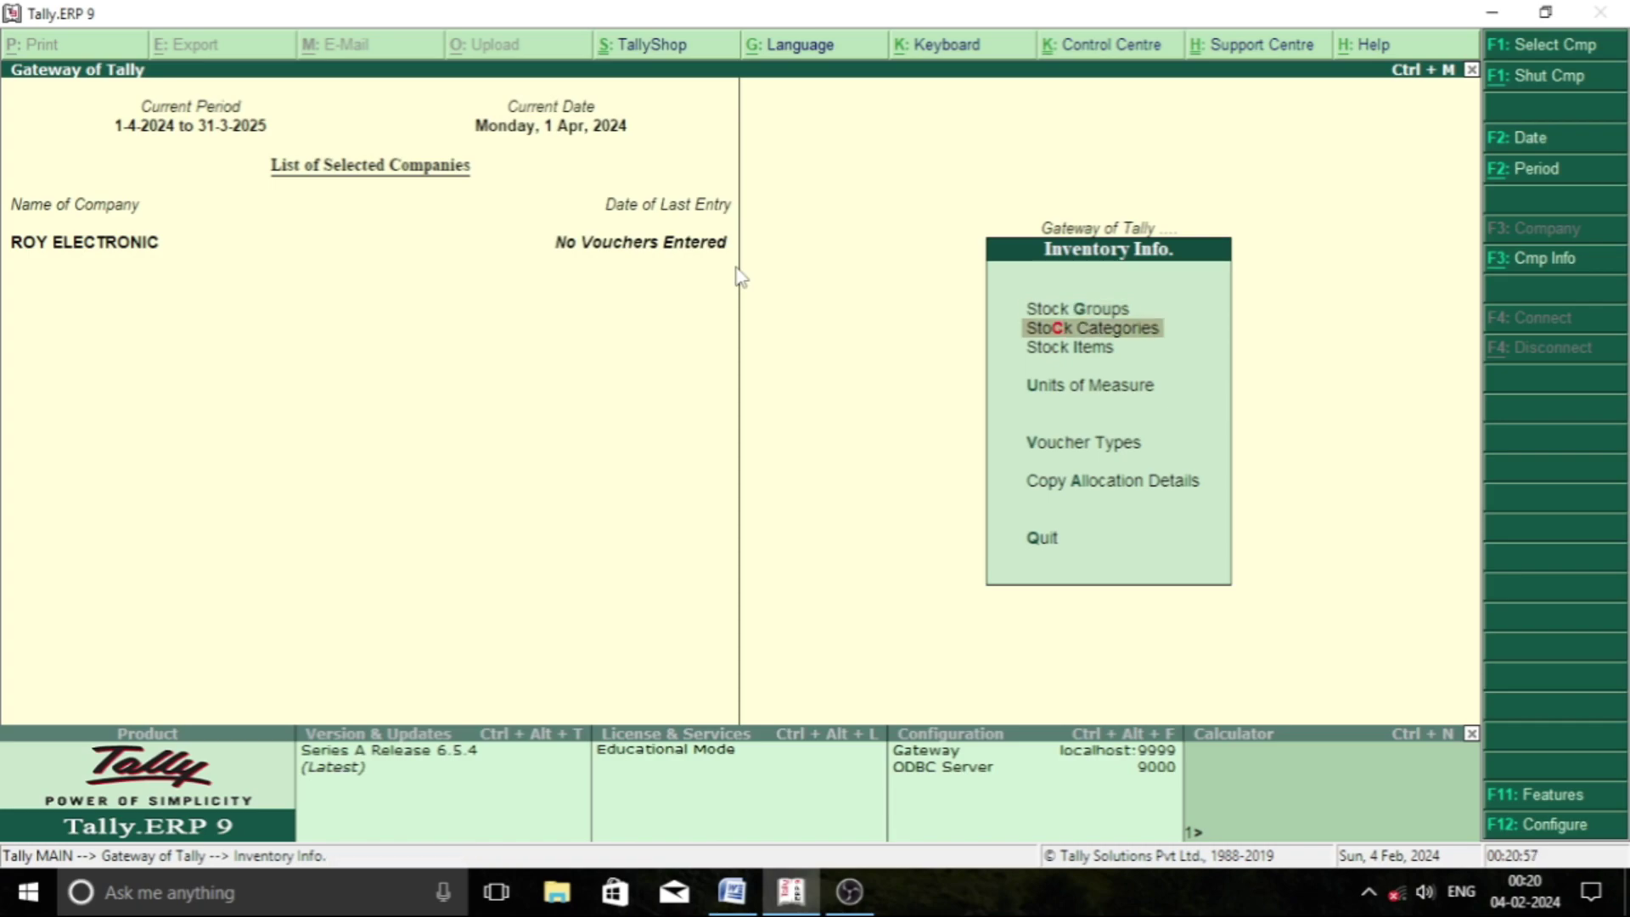
pyautogui.press('Up')
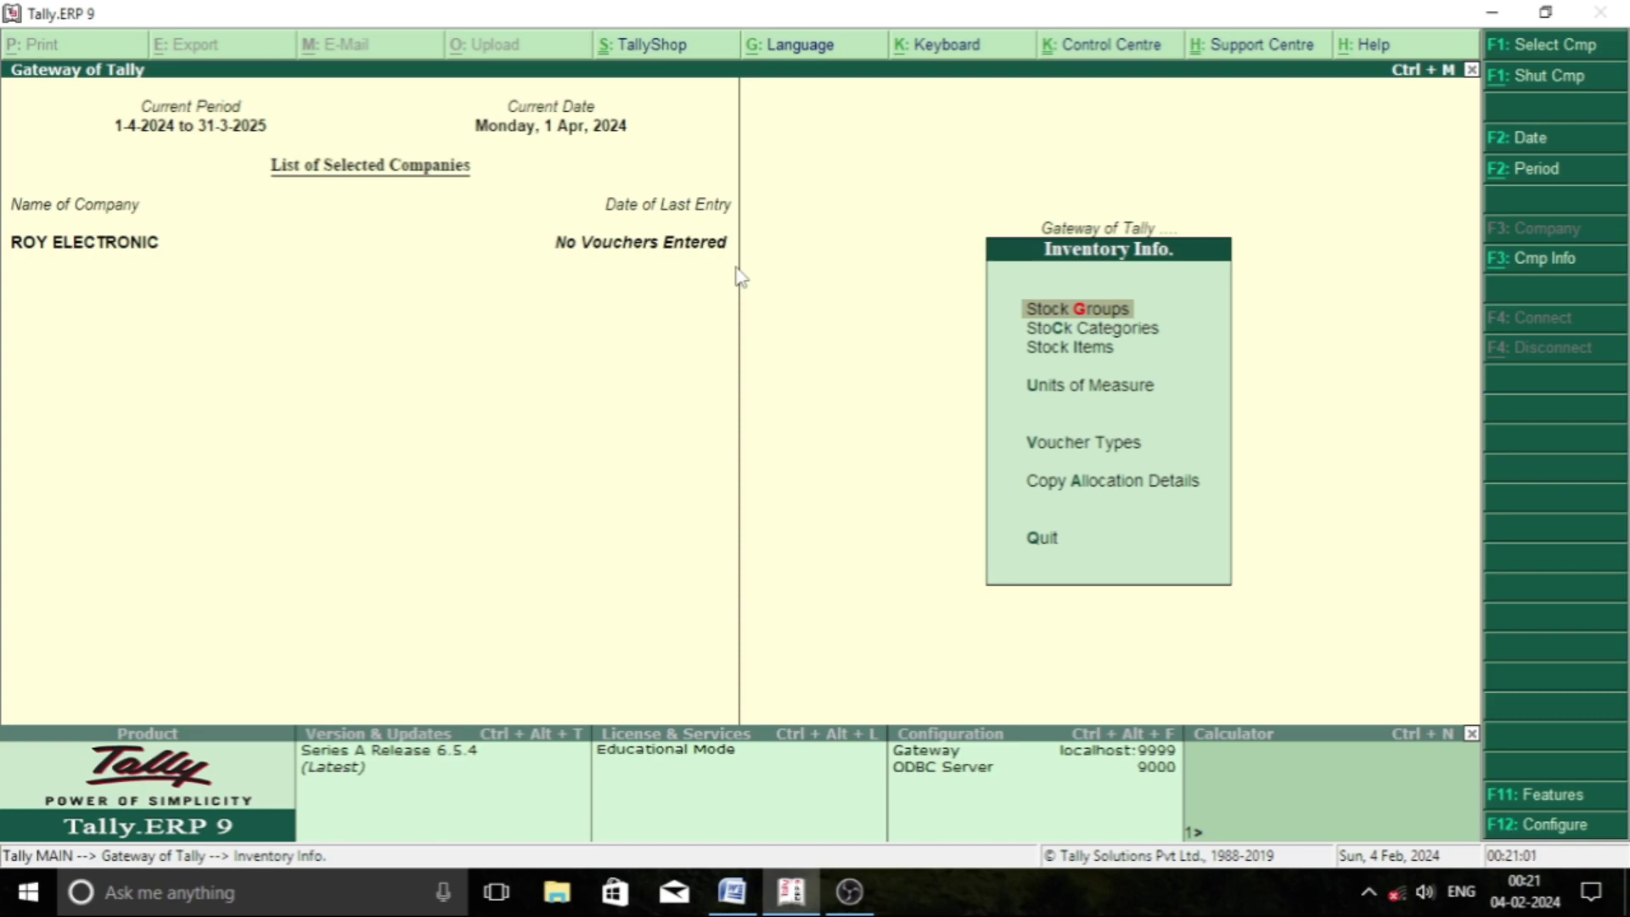
# - Create a stock group named MONITOR under Primary and save it
pyautogui.press('Return')
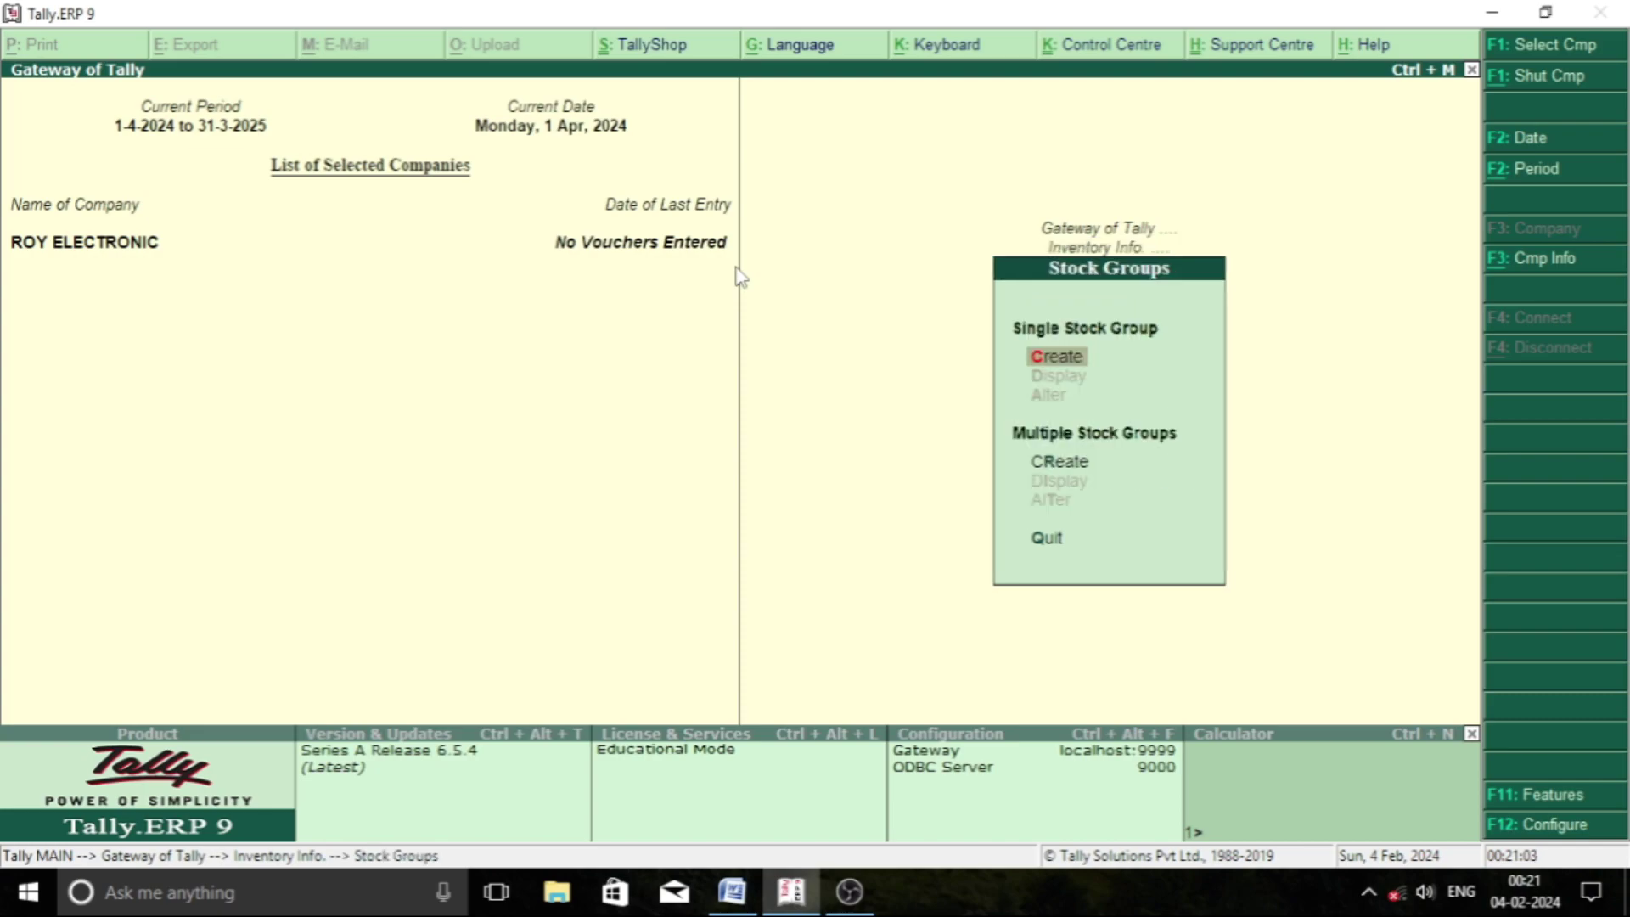
pyautogui.press('Return')
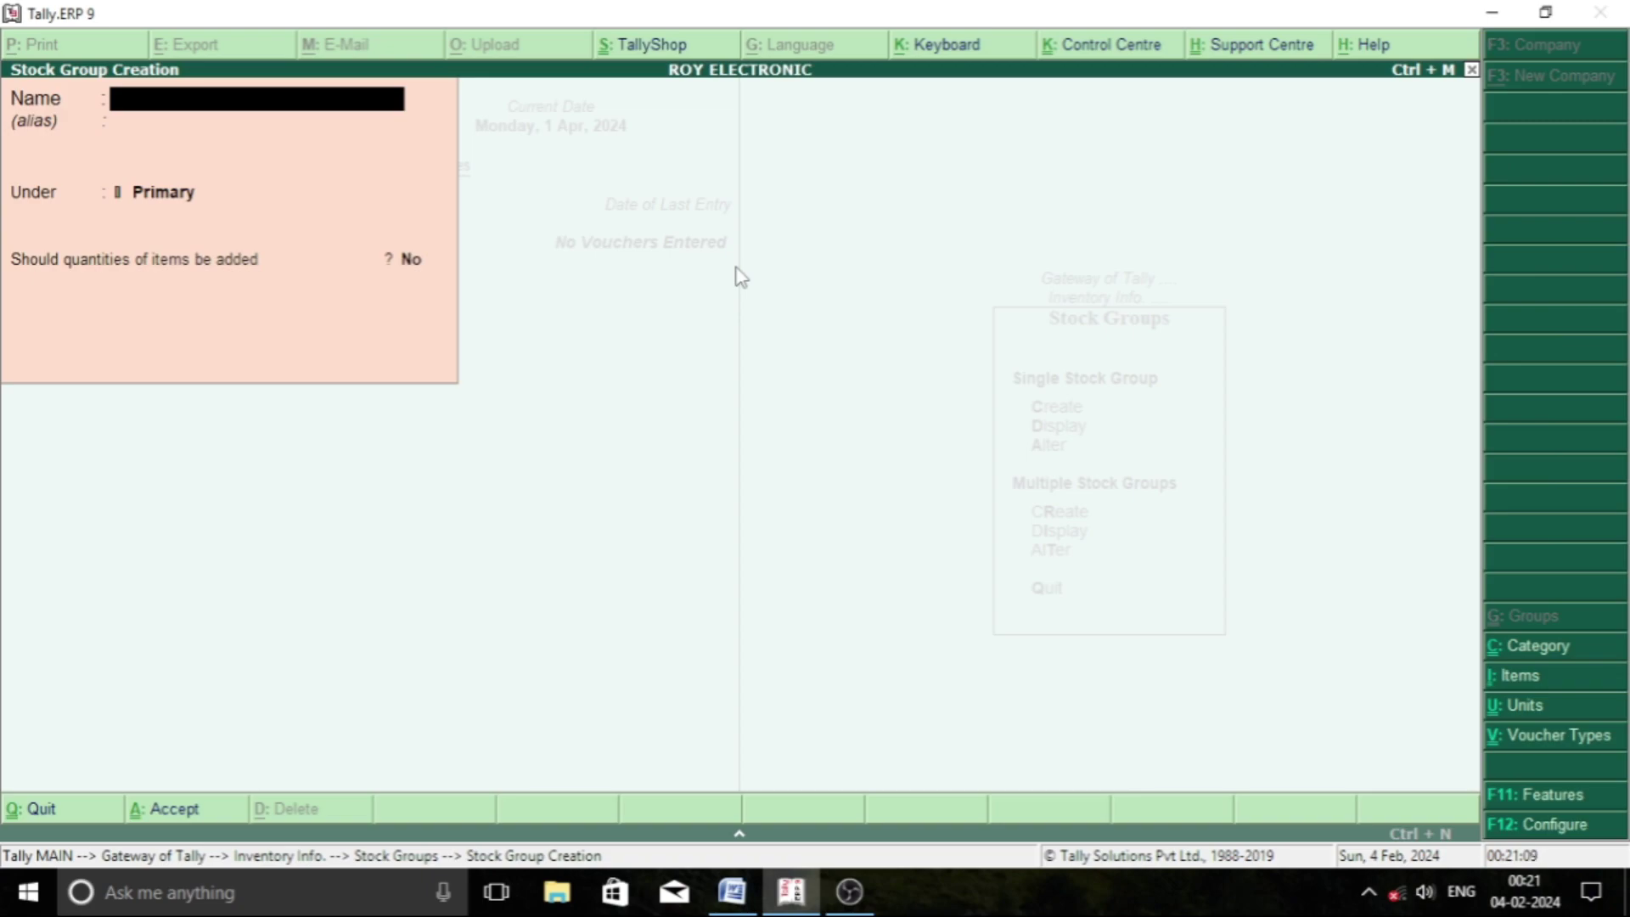
pyautogui.write('MONITOR')
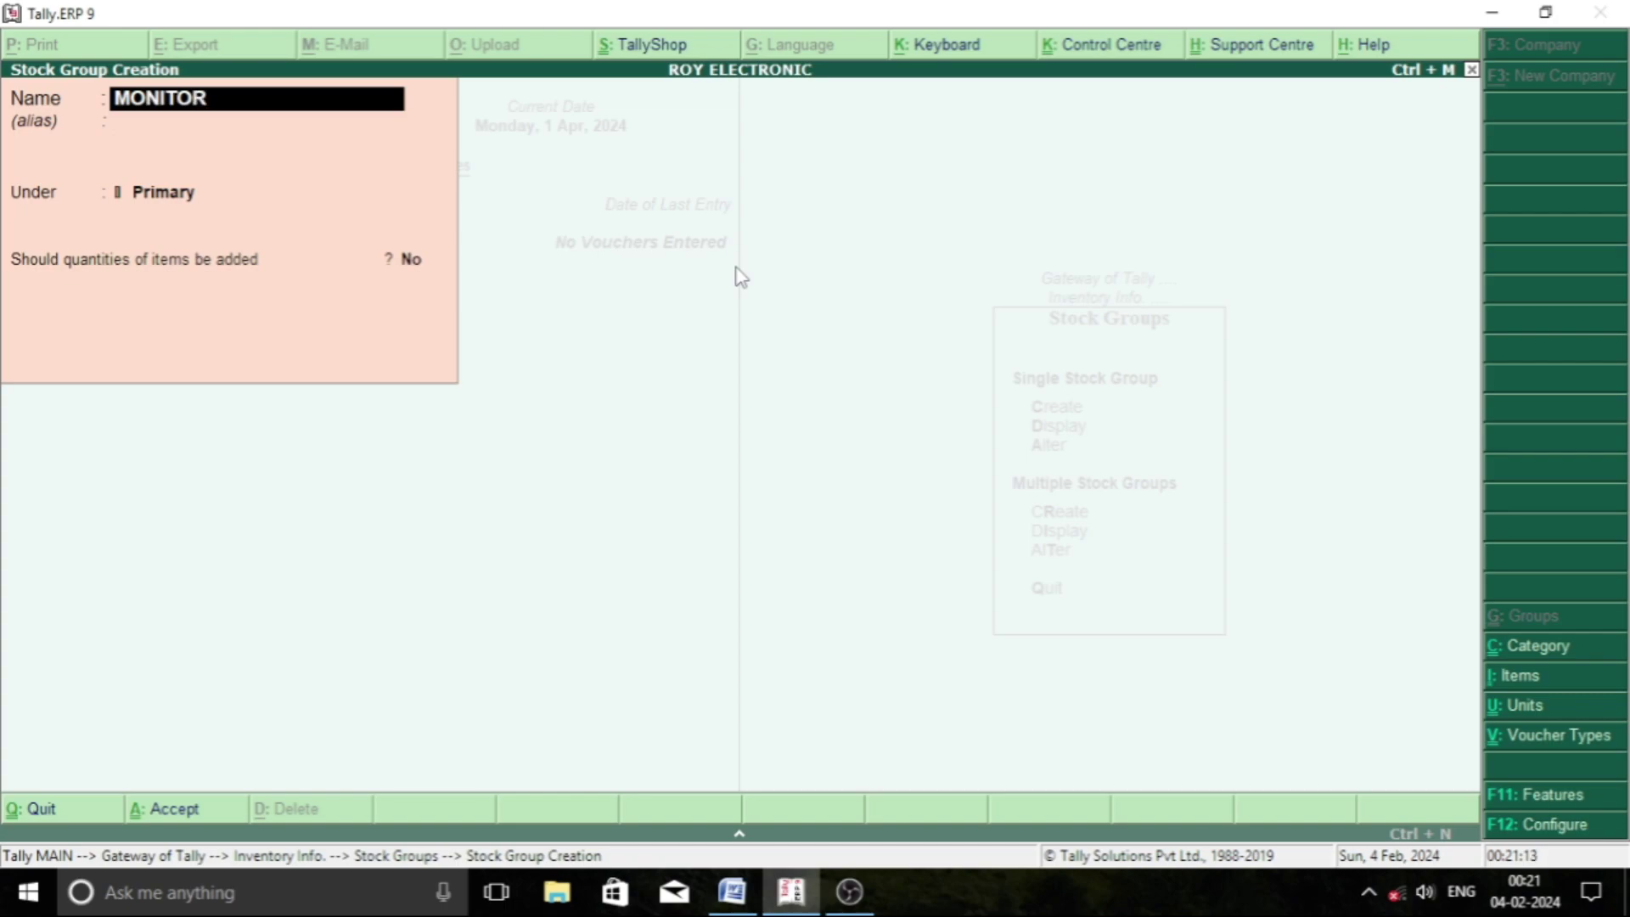
pyautogui.press('Return')
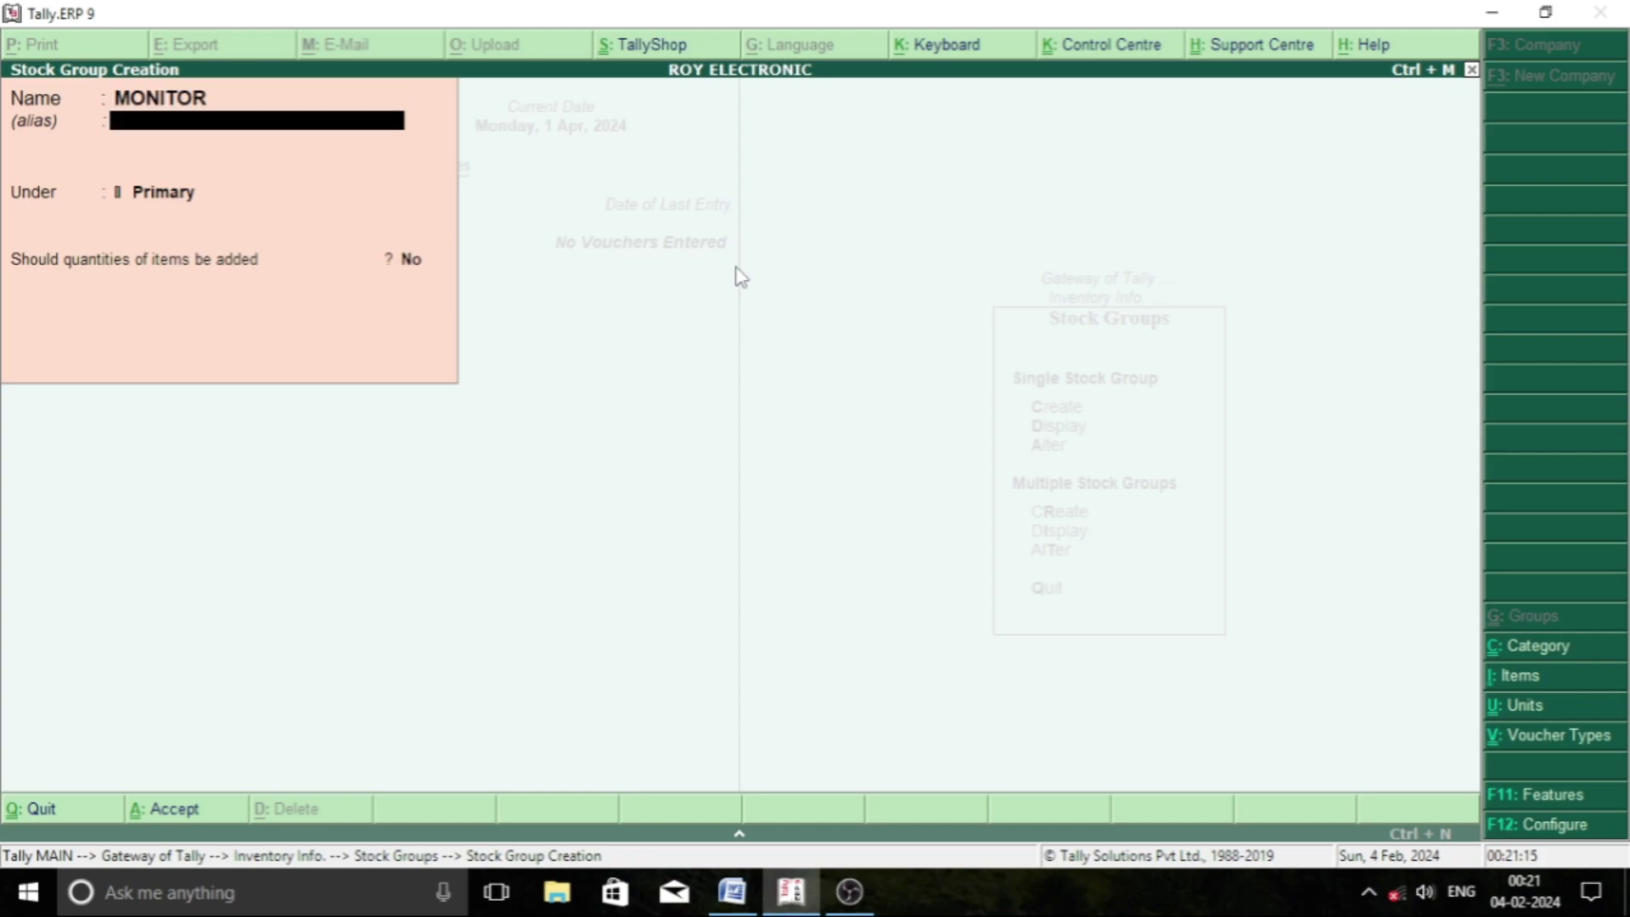
pyautogui.hotkey('ctrl', 'a')
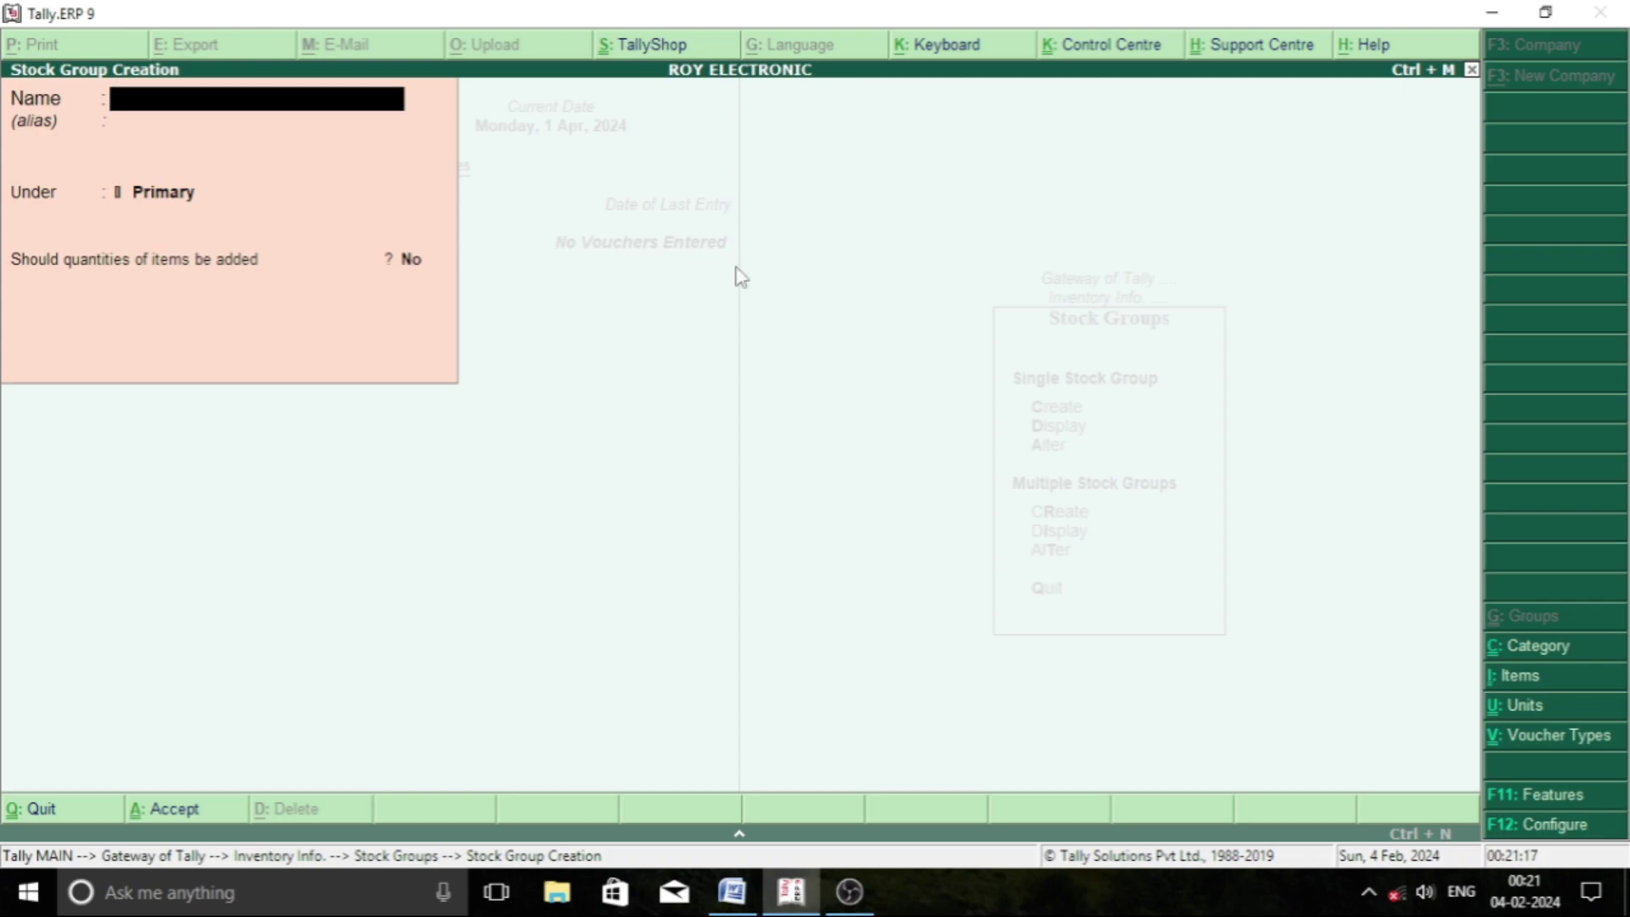
# - Create a second stock group named TV under Primary and return to Inventory Info
pyautogui.write('TV')
pyautogui.press('BackSpace')
pyautogui.press('BackSpace')
pyautogui.press('Escape')
pyautogui.press('y')
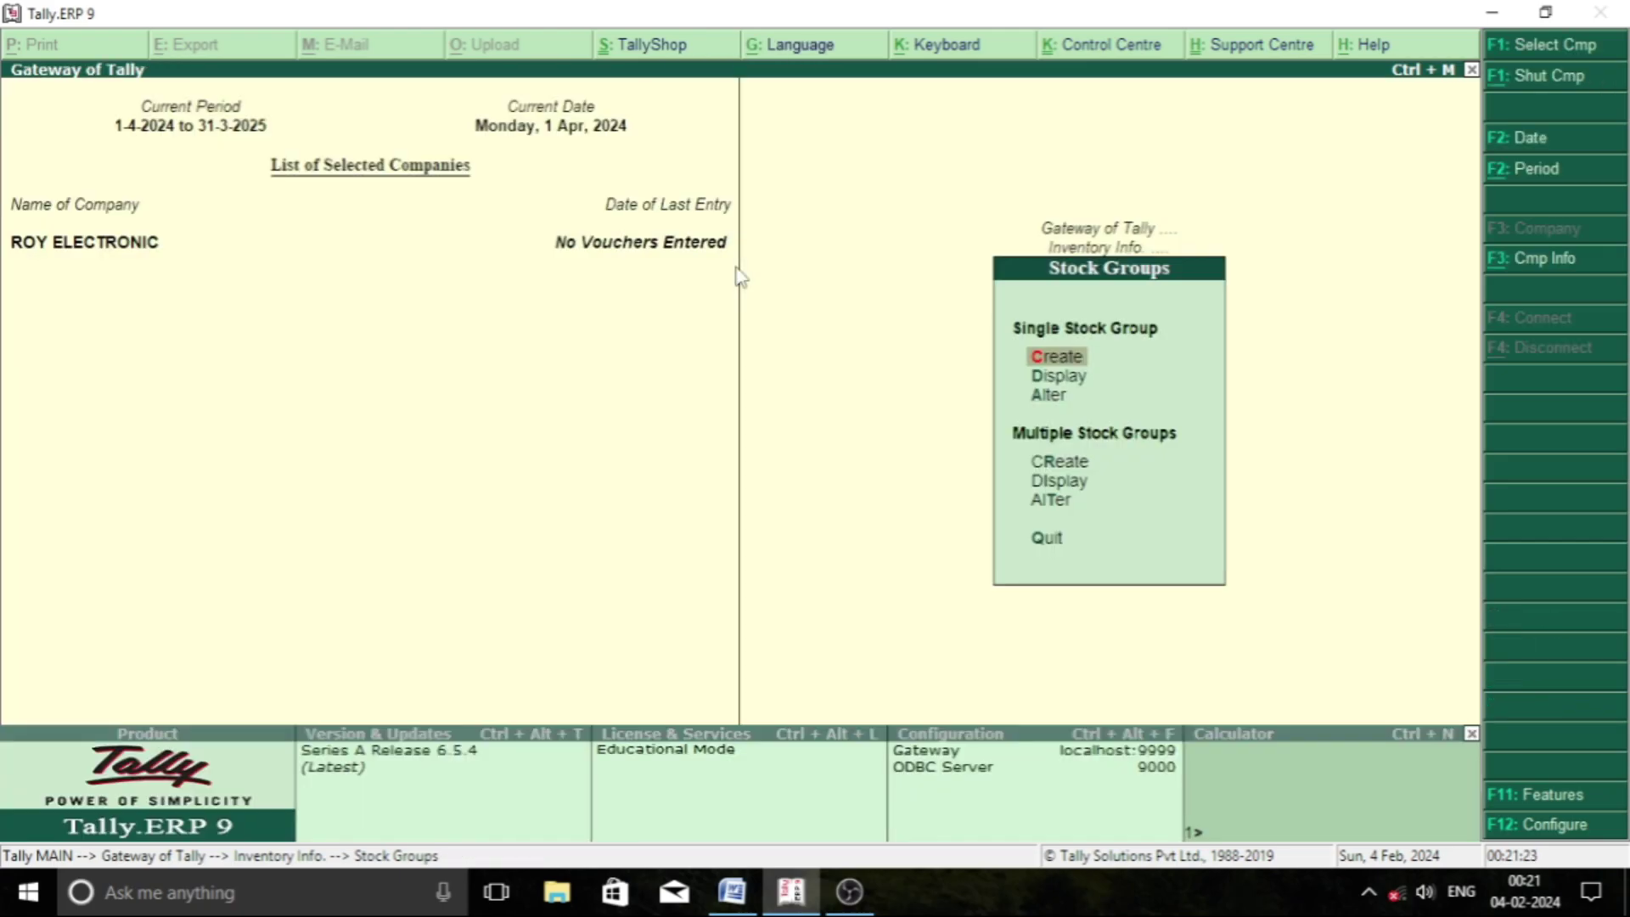
pyautogui.press('Escape')
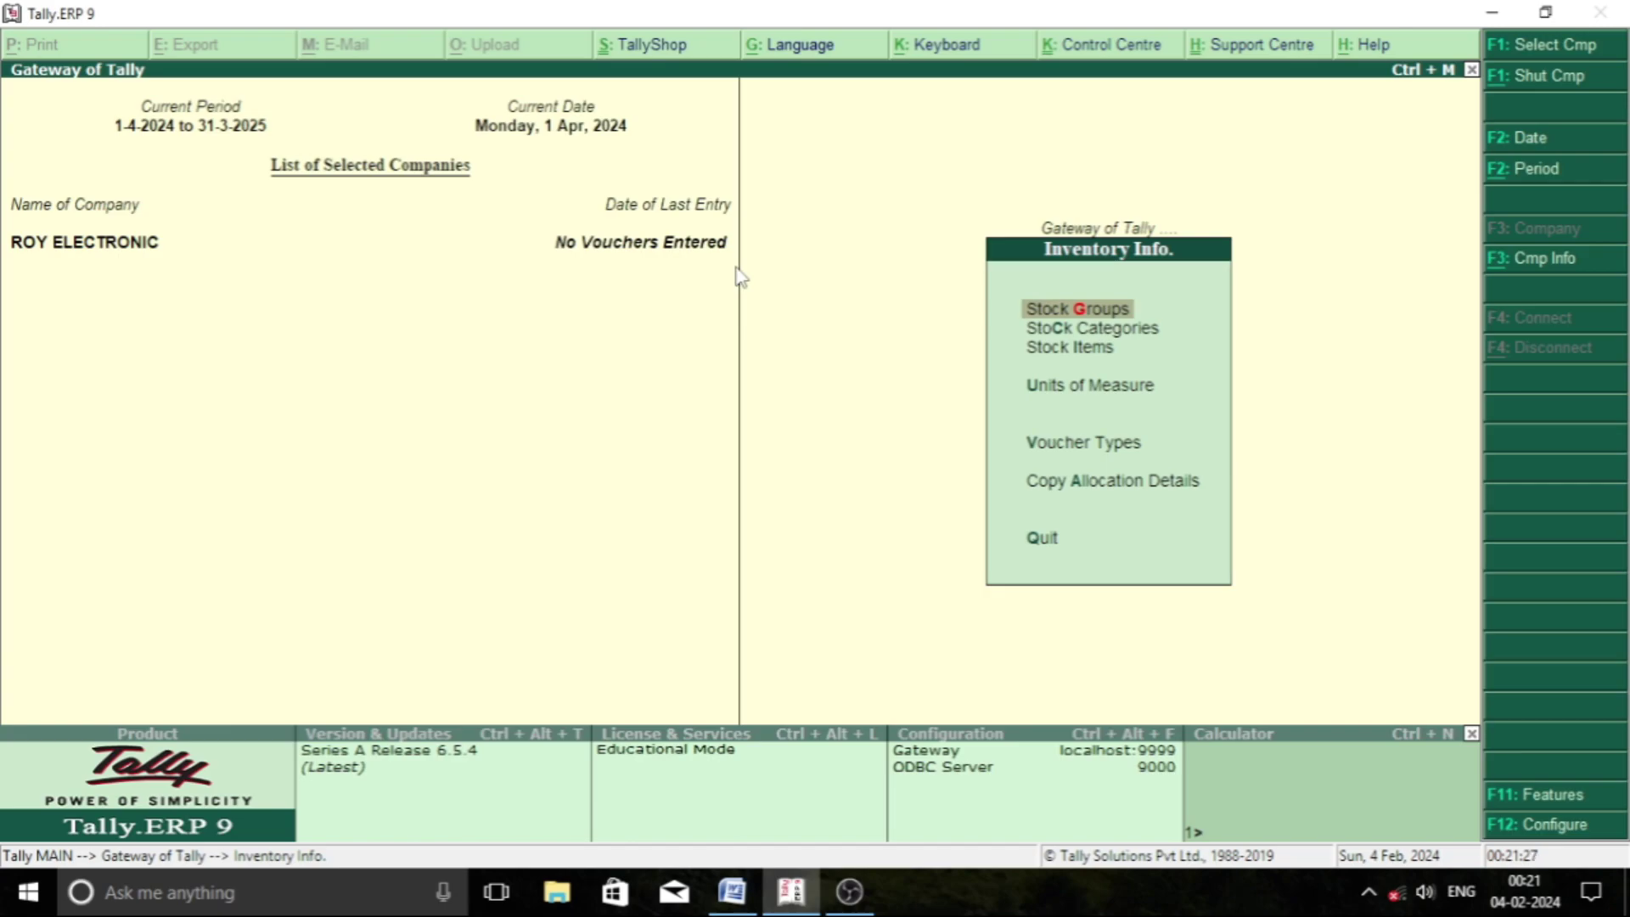
# - Create a stock category named LCD under Primary
pyautogui.press('Down')
pyautogui.press('Return')
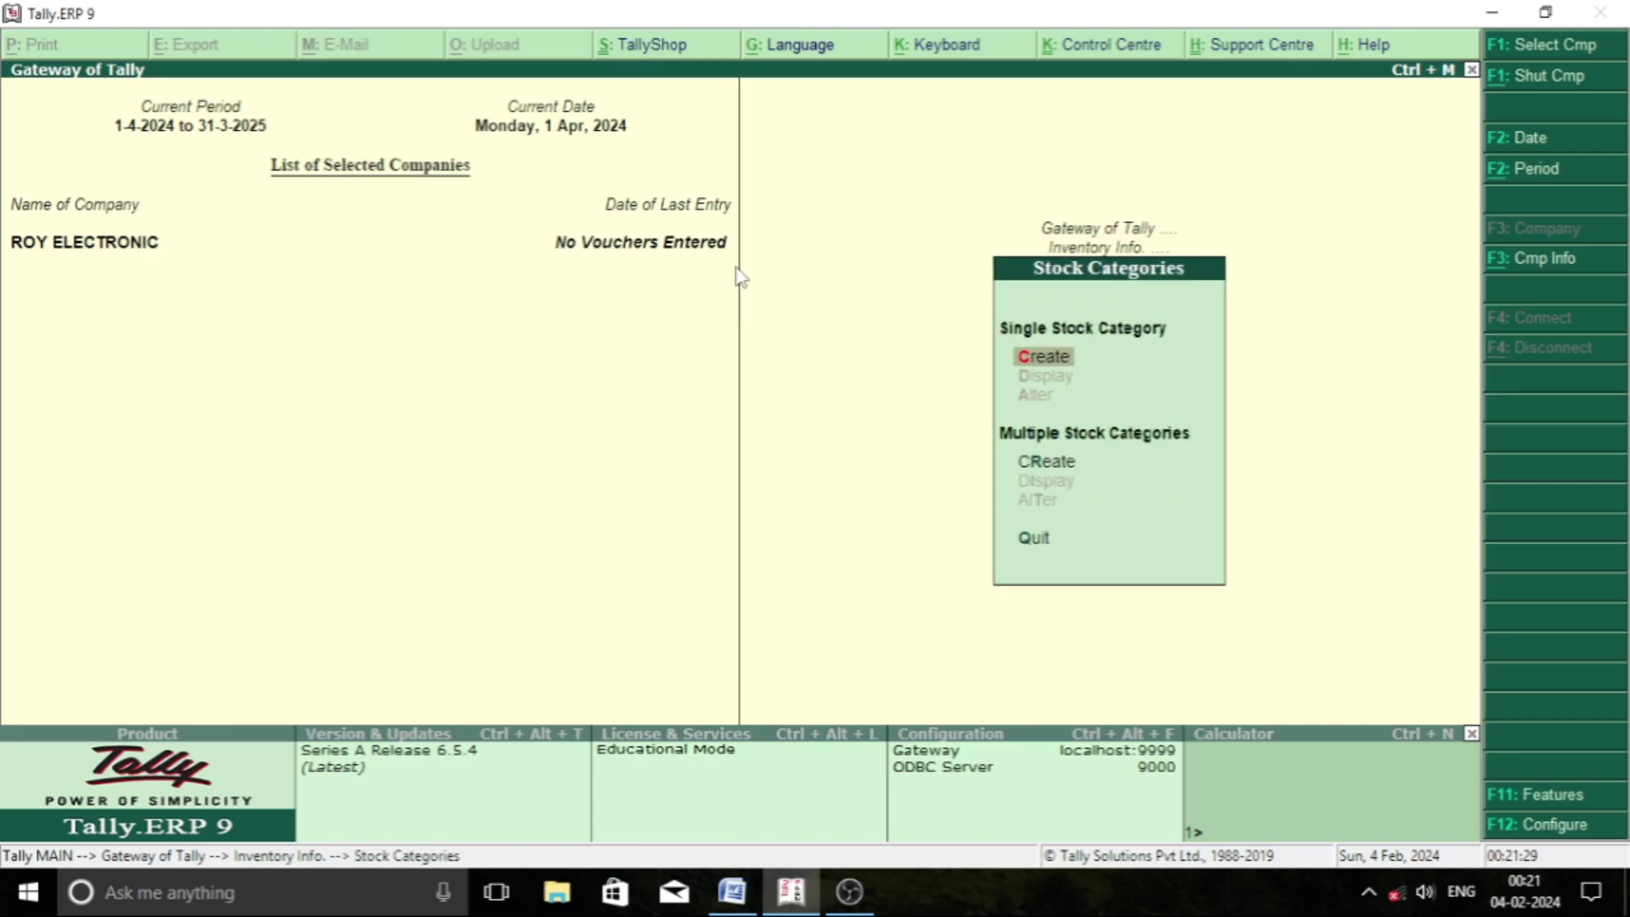
pyautogui.press('Return')
pyautogui.write('LCD')
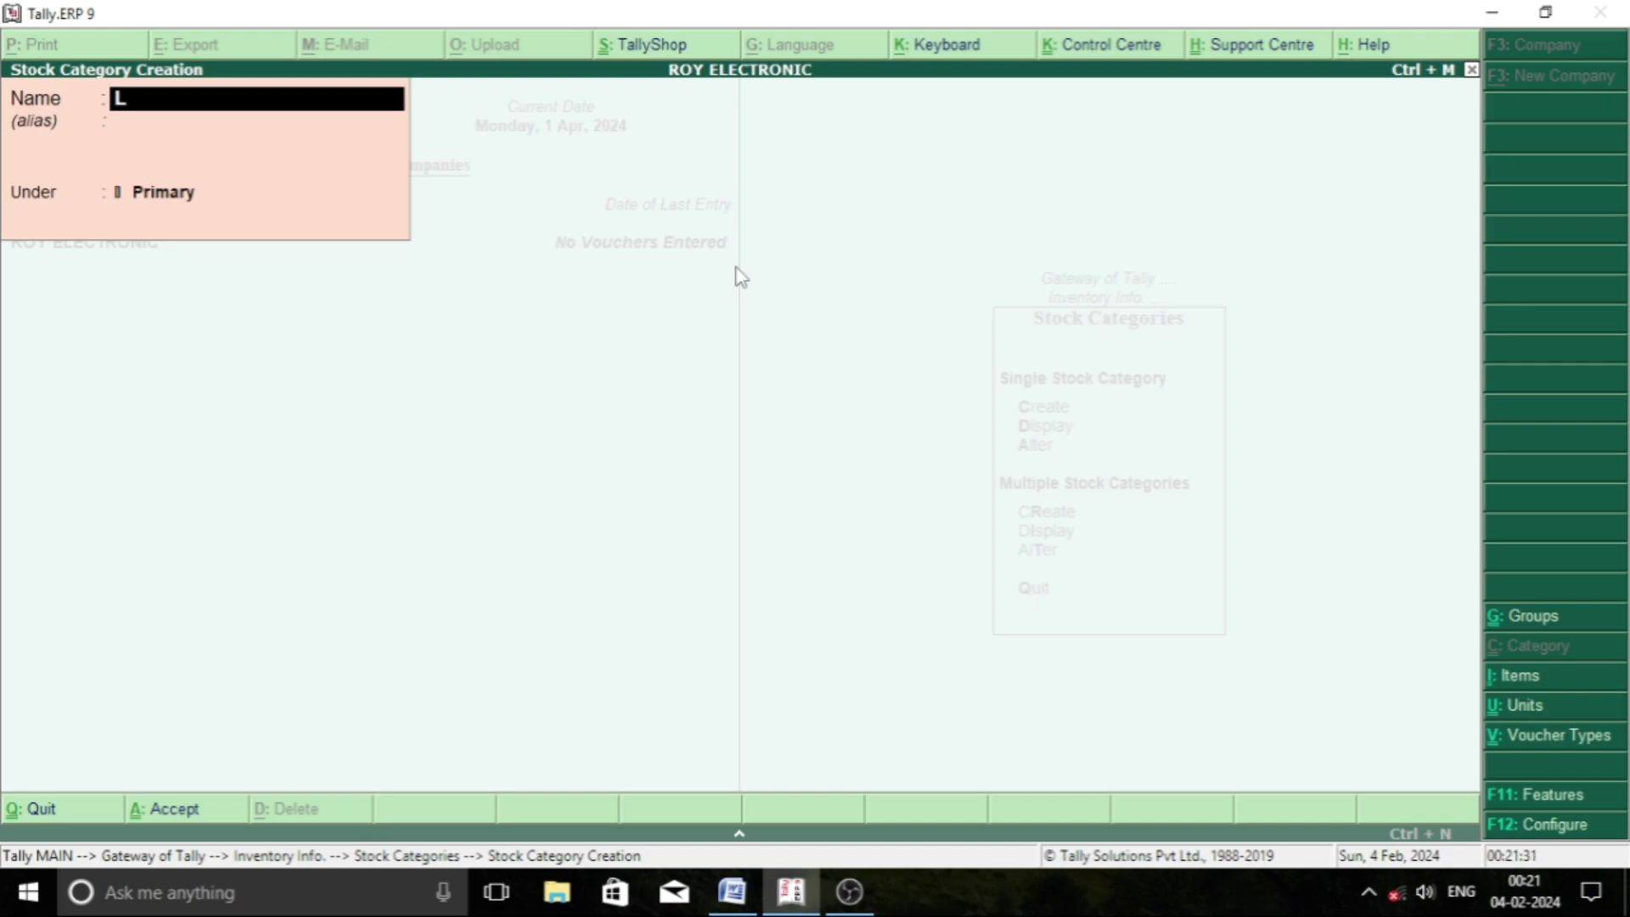
pyautogui.press('BackSpace')
pyautogui.press('BackSpace')
pyautogui.press('BackSpace')
# - Create a second stock category named 4K under Primary and return to Inventory Info
pyautogui.write('4K')
pyautogui.press('Escape')
pyautogui.press('y')
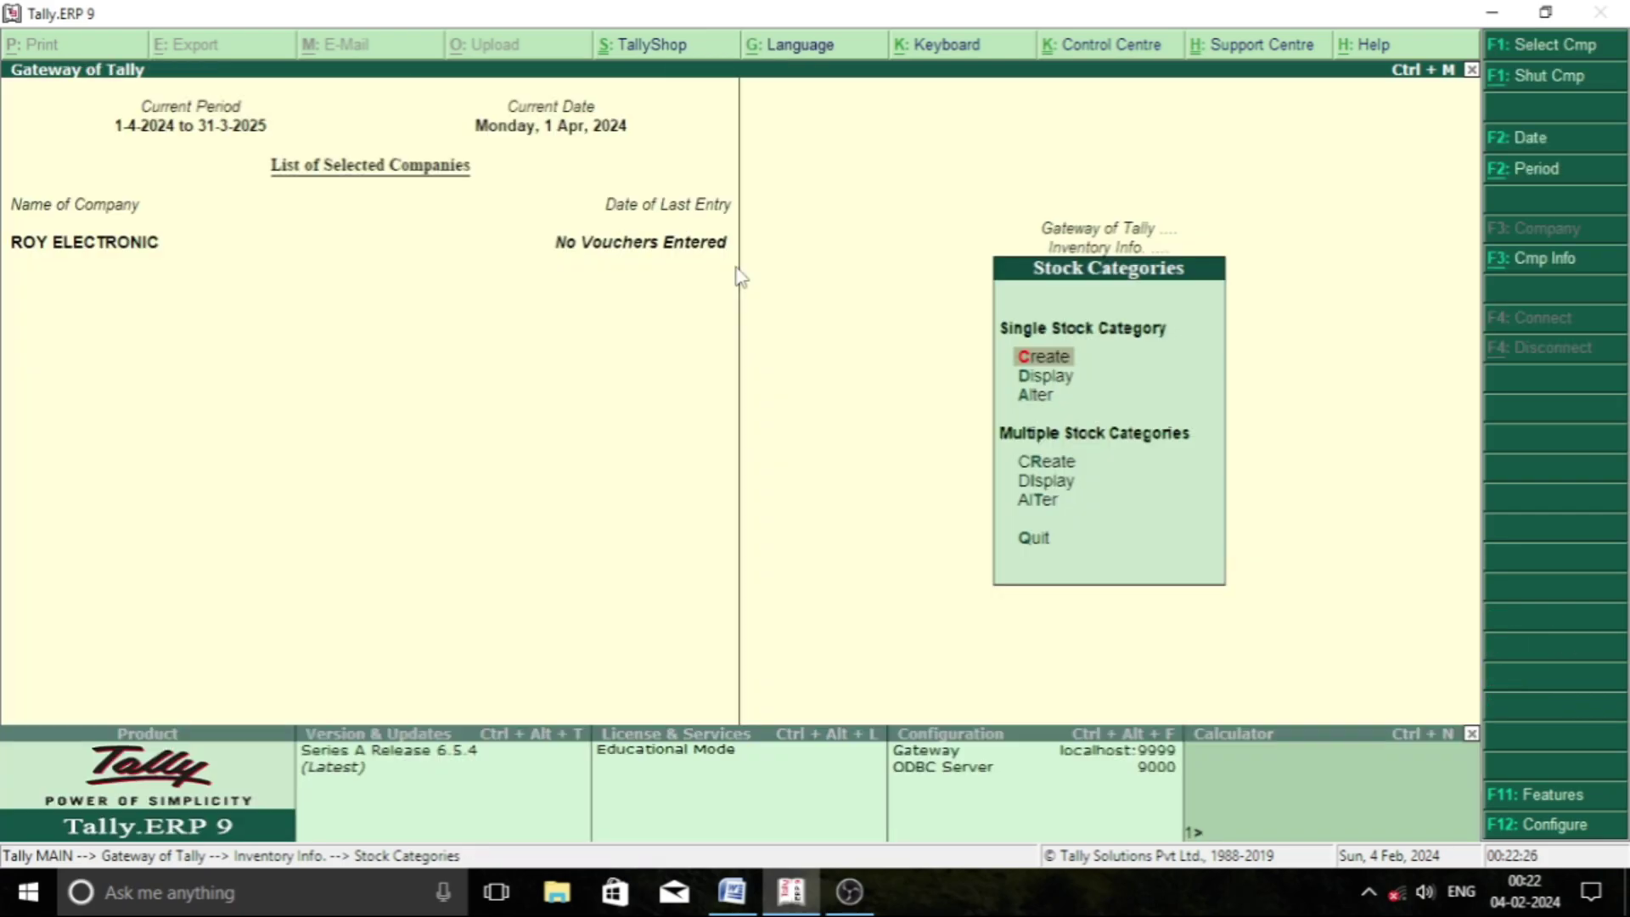
pyautogui.press('Escape')
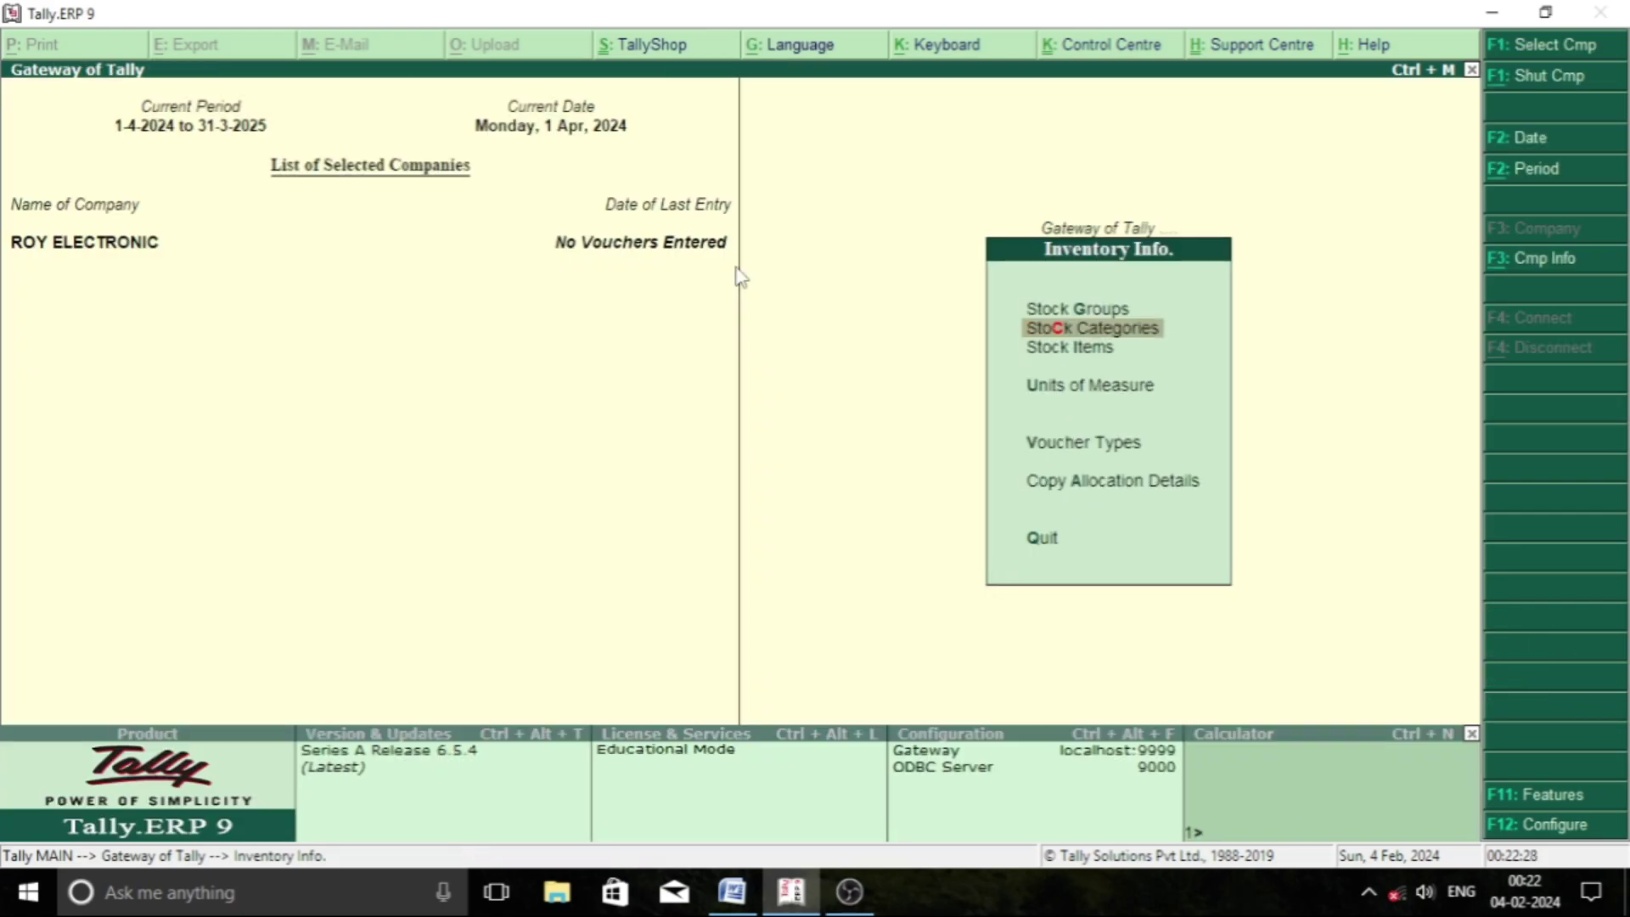
# - Create a simple unit of measure with the symbol PCS and return to Inventory Info
pyautogui.press('Down')
pyautogui.press('Down')
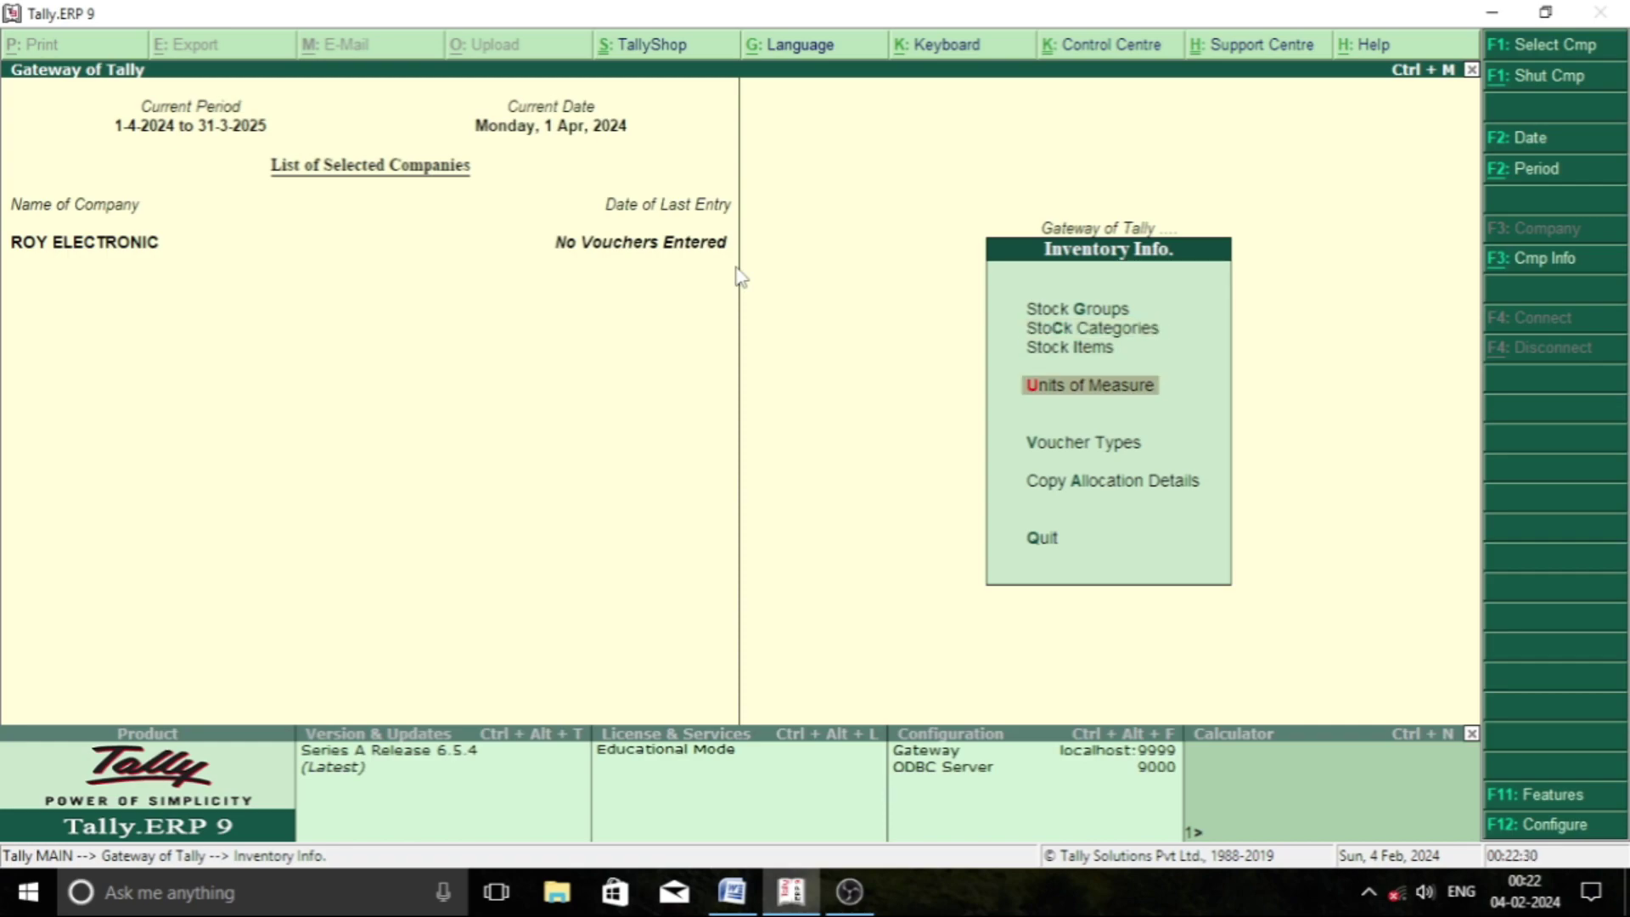
pyautogui.press('Return')
pyautogui.press('Return')
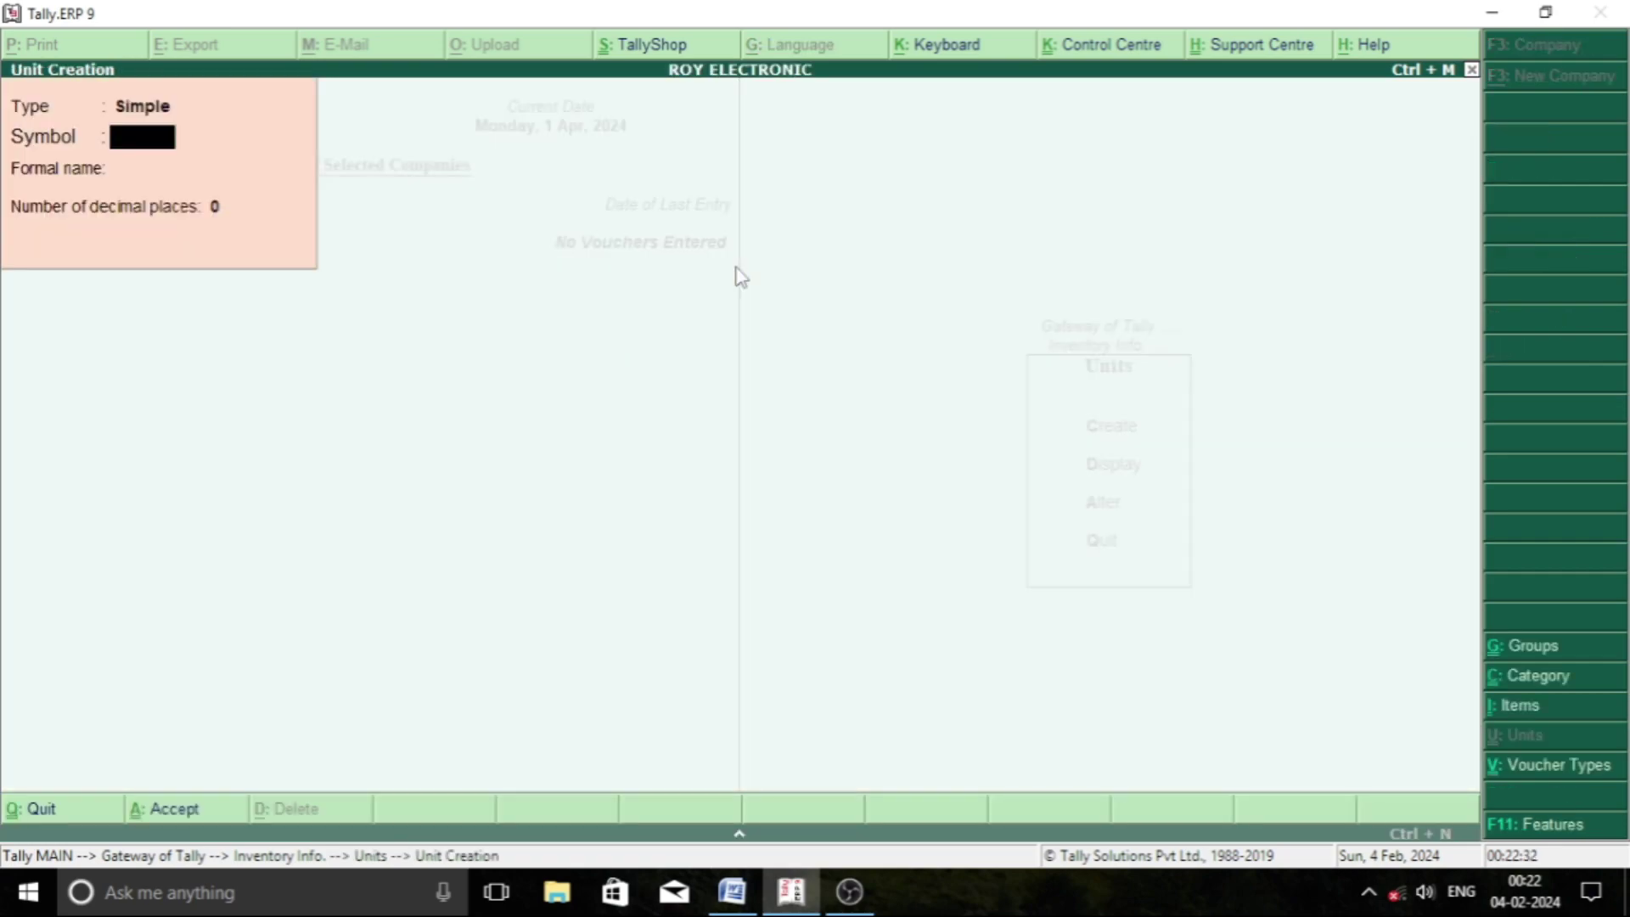
pyautogui.write('PCS')
pyautogui.press('BackSpace')
pyautogui.press('BackSpace')
pyautogui.press('BackSpace')
pyautogui.press('Escape')
pyautogui.press('y')
pyautogui.press('Escape')
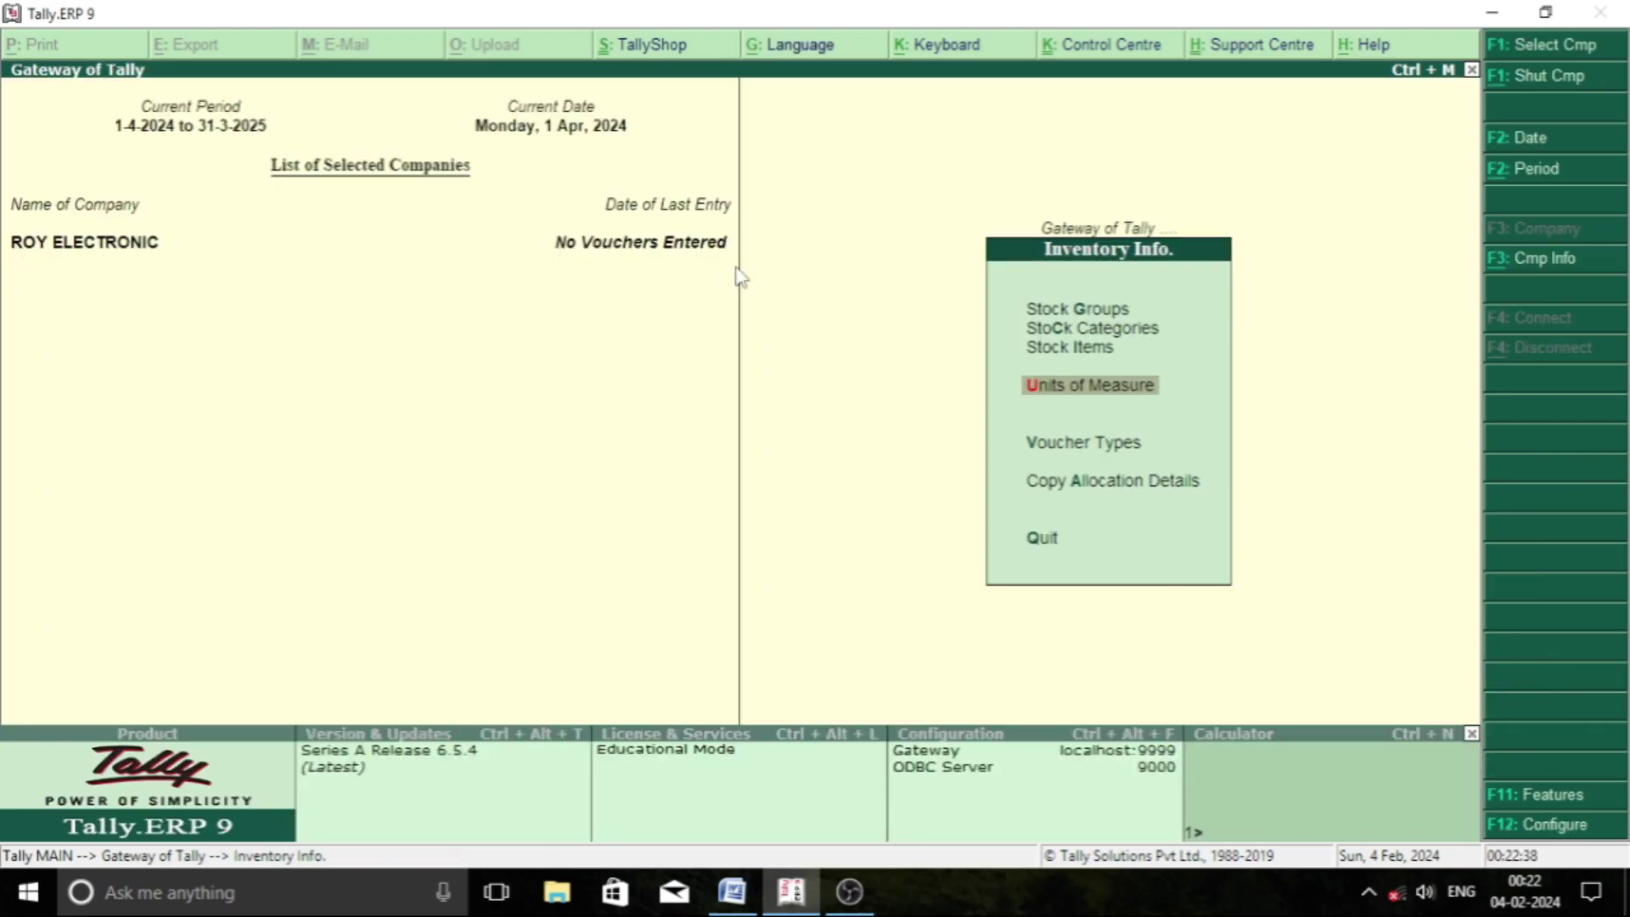
# - Start a new single stock item named SAMSUNG without an alias and place it under the MONITOR group
pyautogui.press('Up')
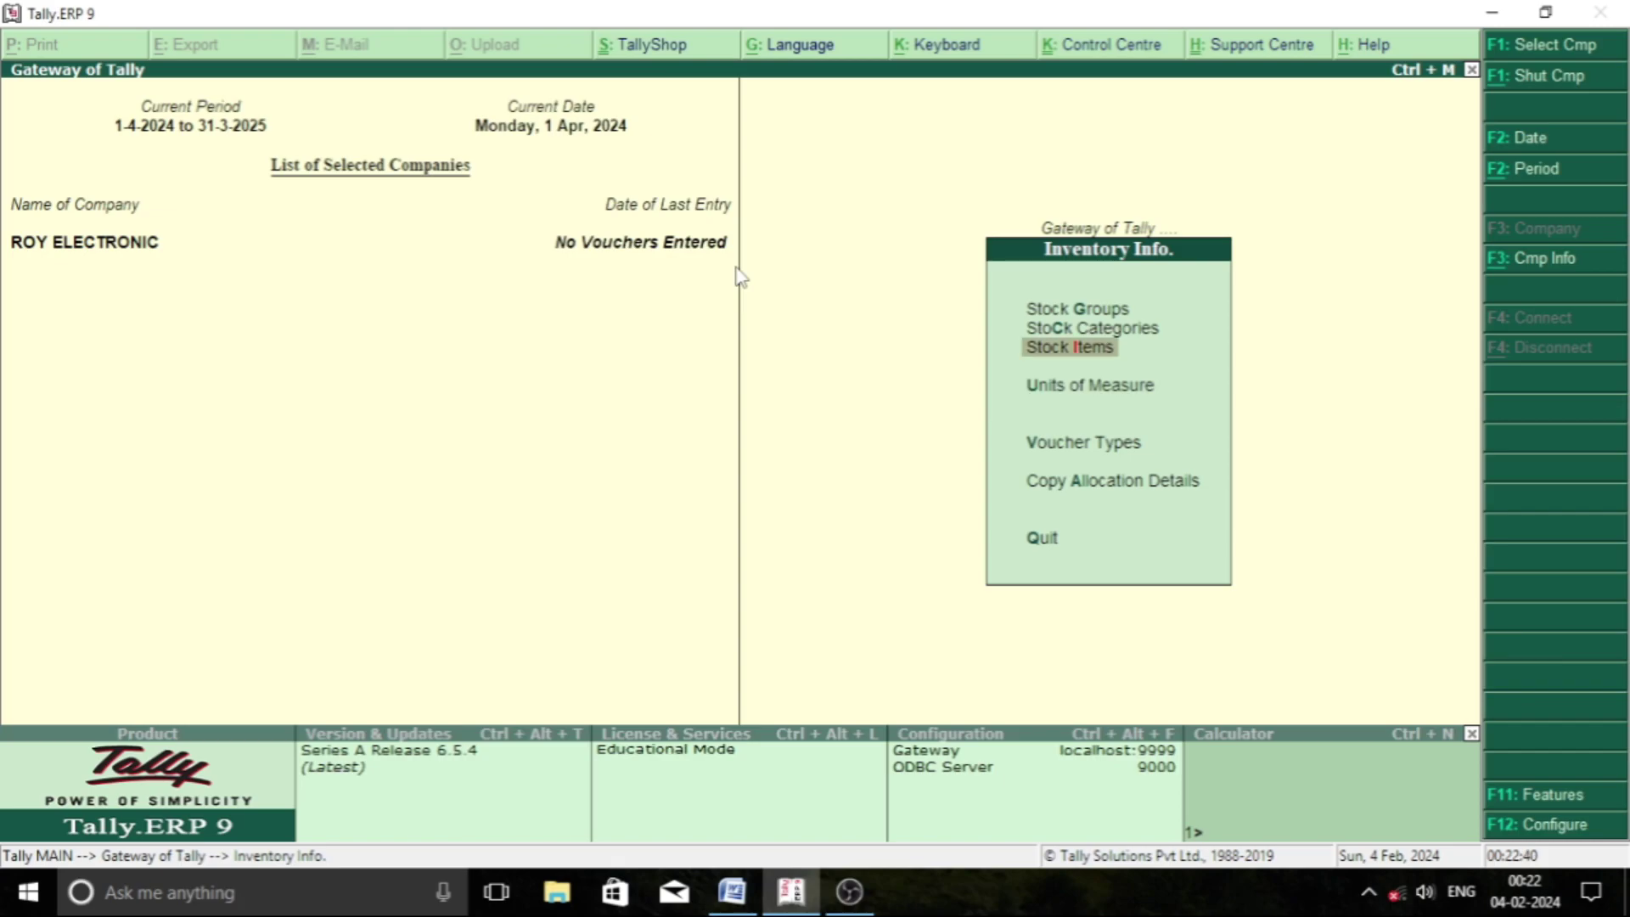
pyautogui.press('Return')
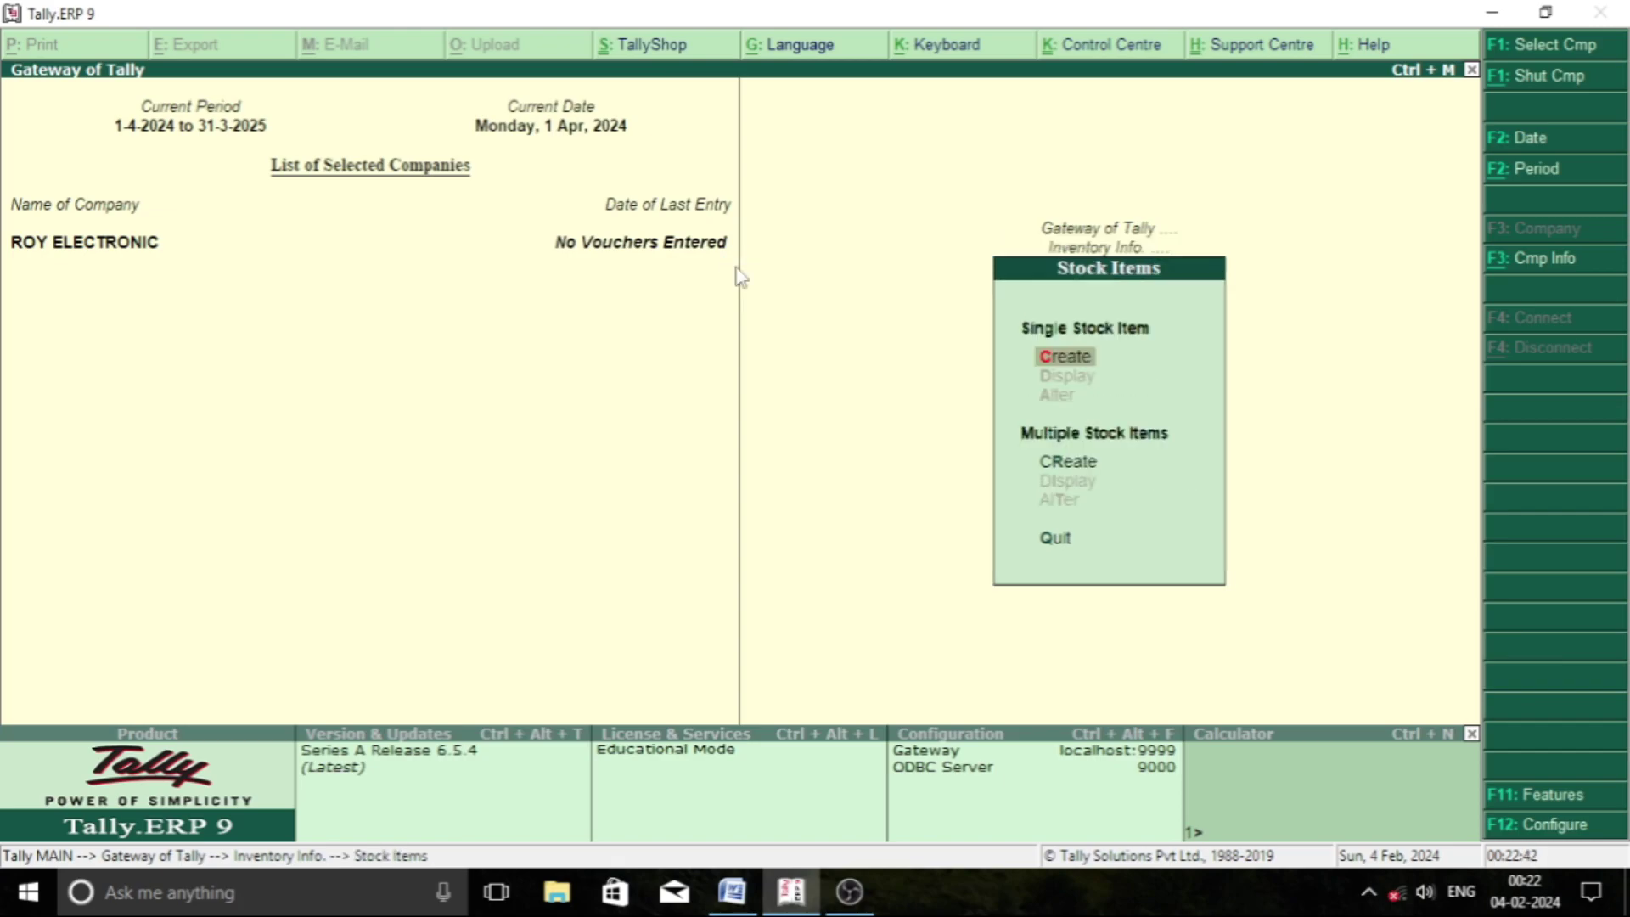
pyautogui.press('Return')
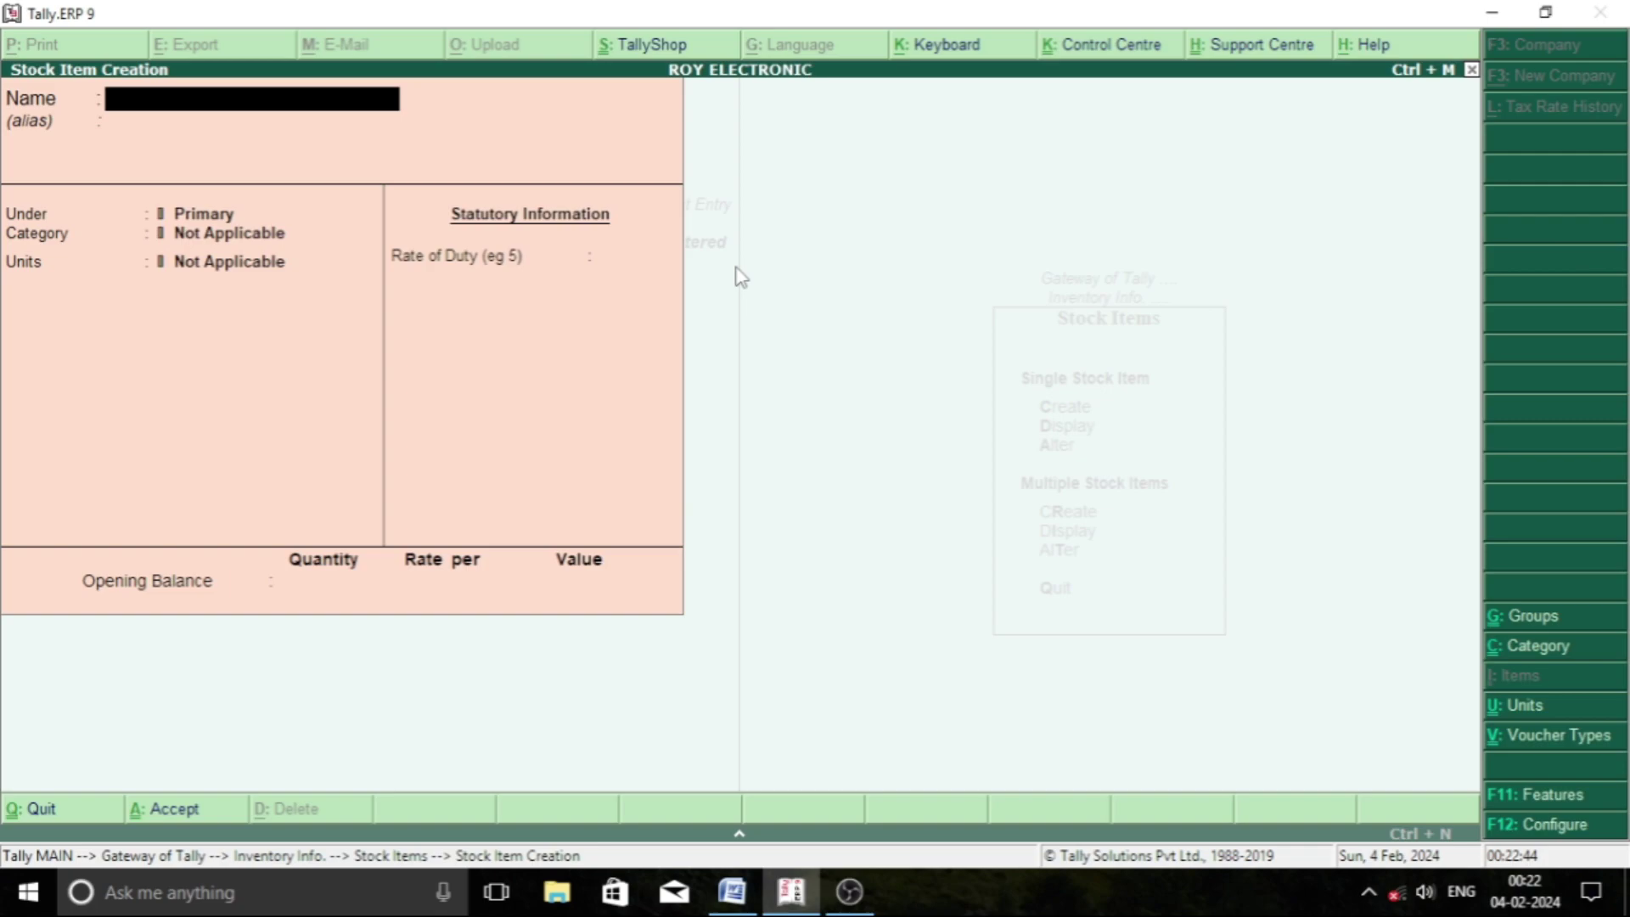
pyautogui.write('SAMSUNG')
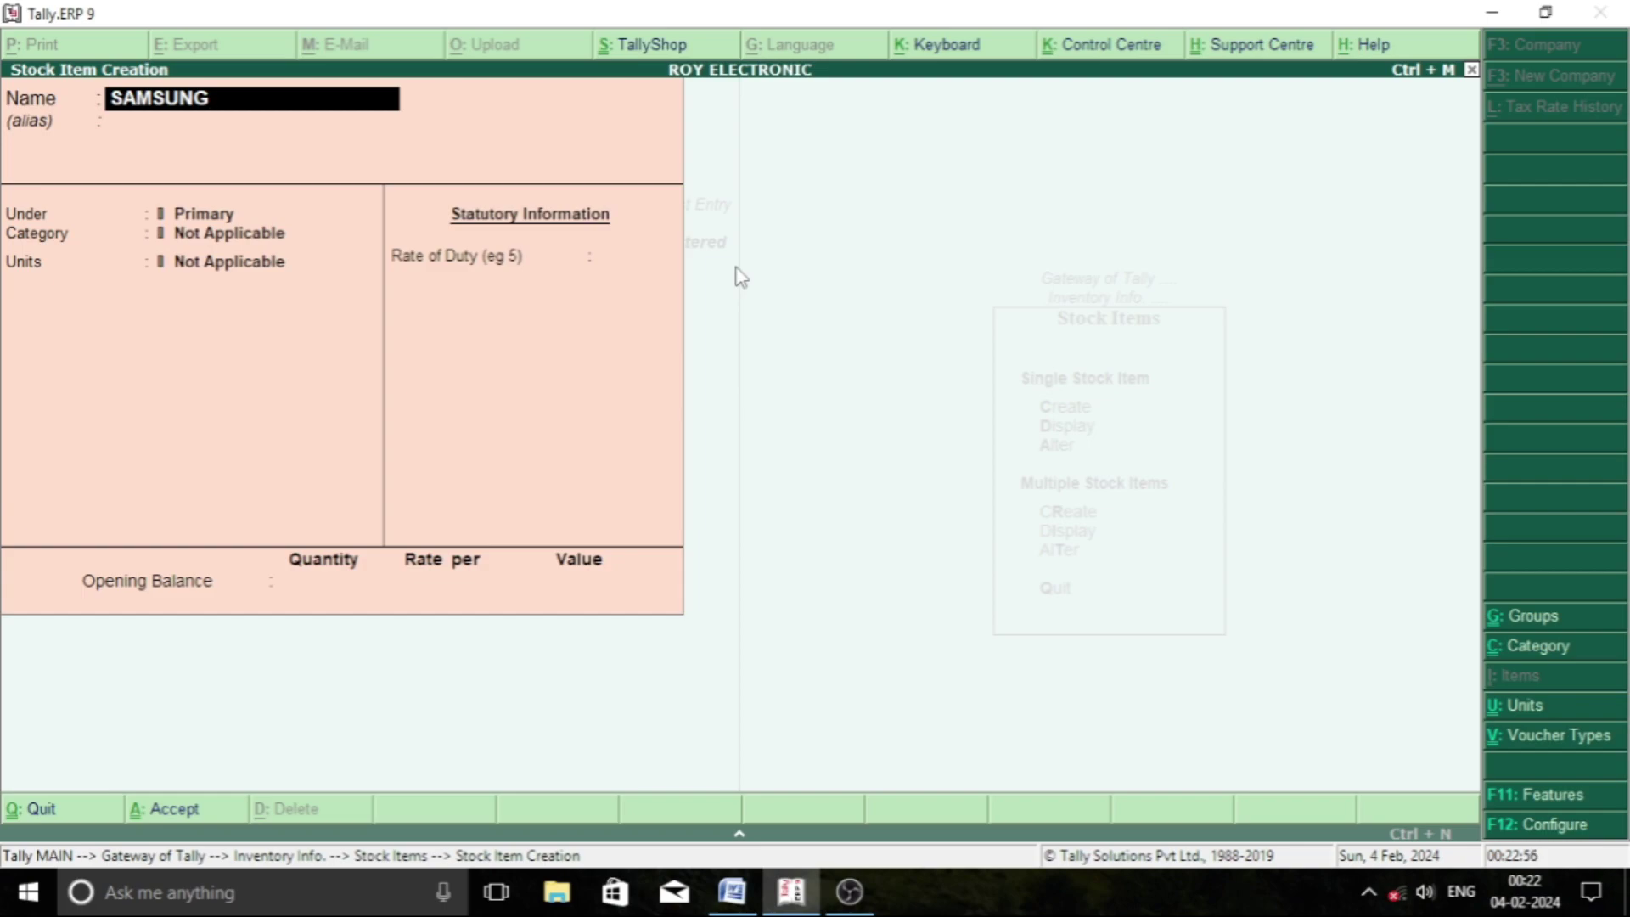
pyautogui.press('Return')
pyautogui.press('Return')
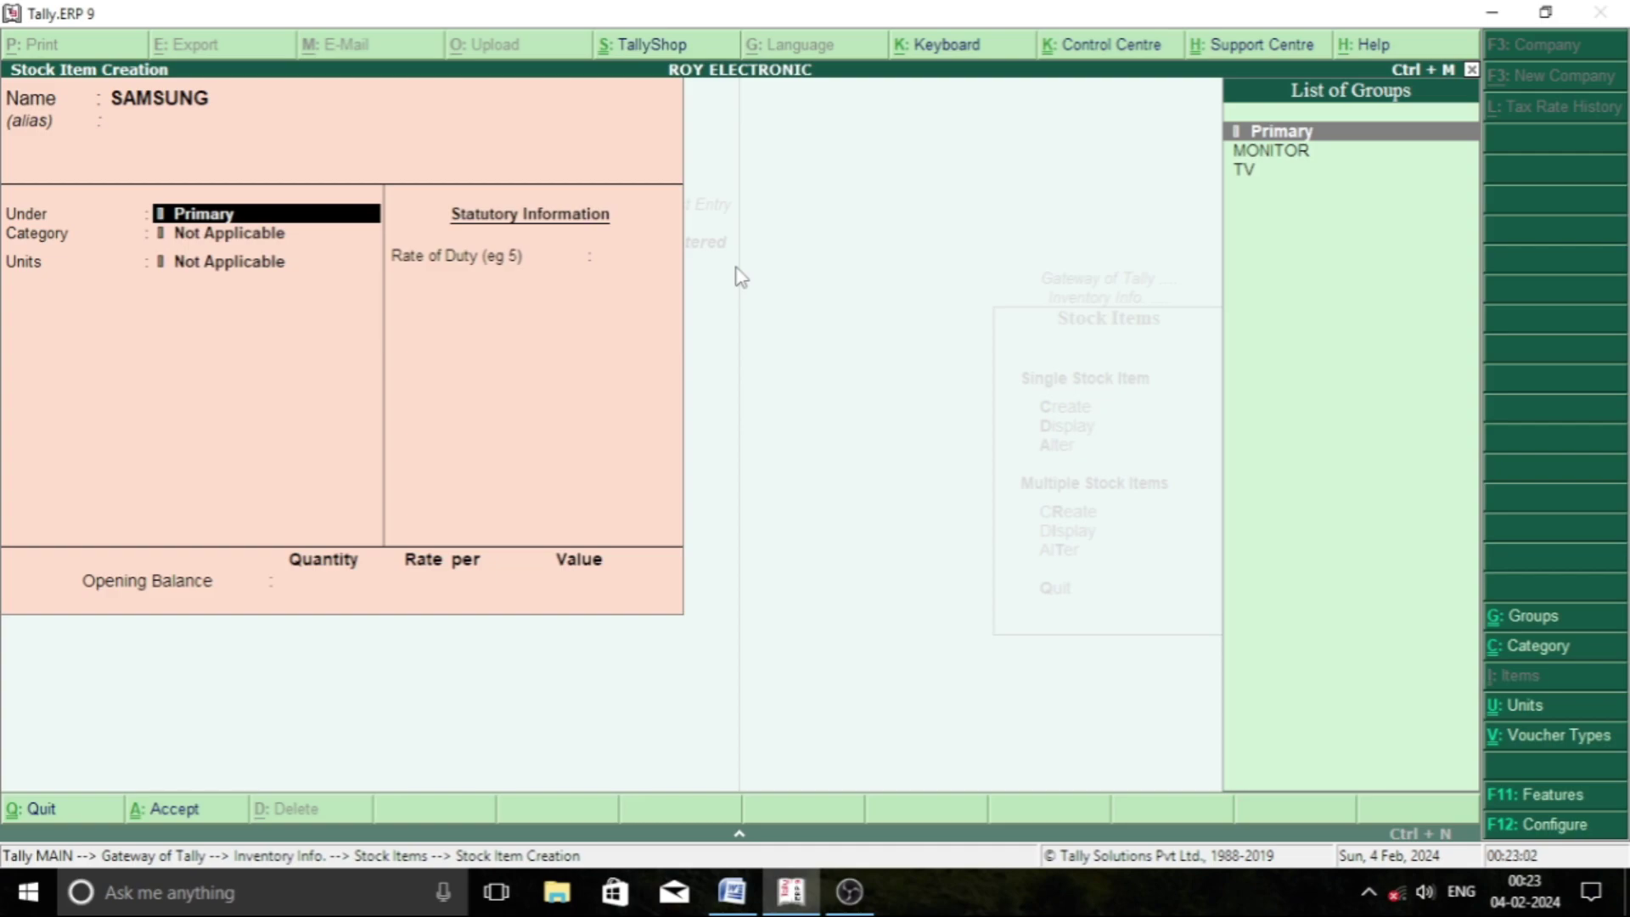
pyautogui.press('Down')
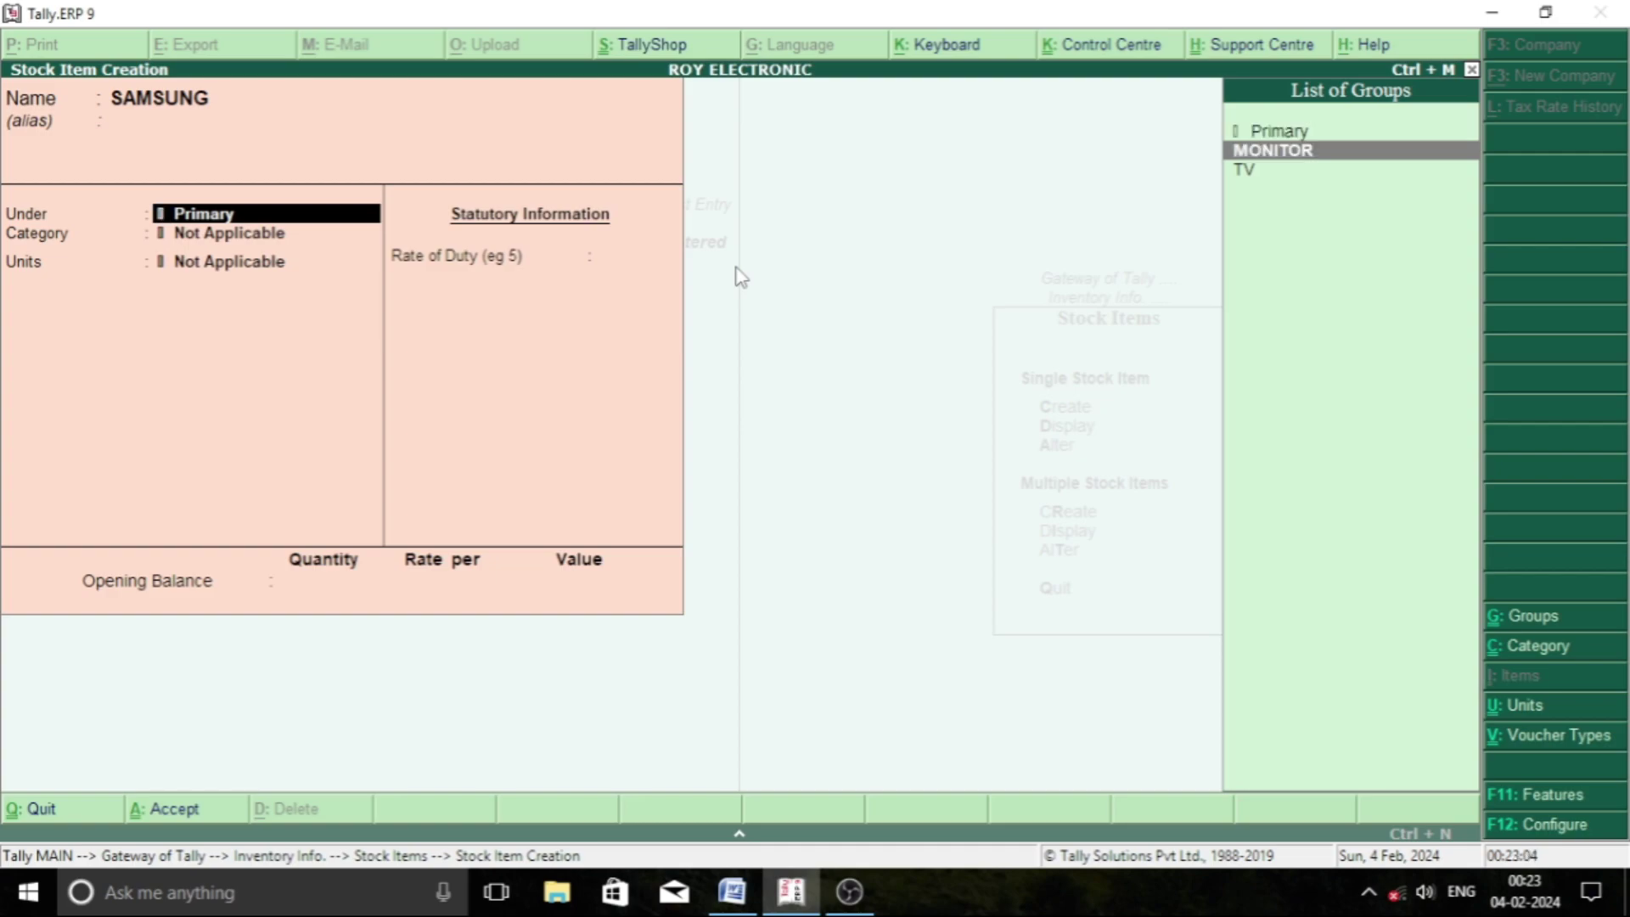
pyautogui.press('Return')
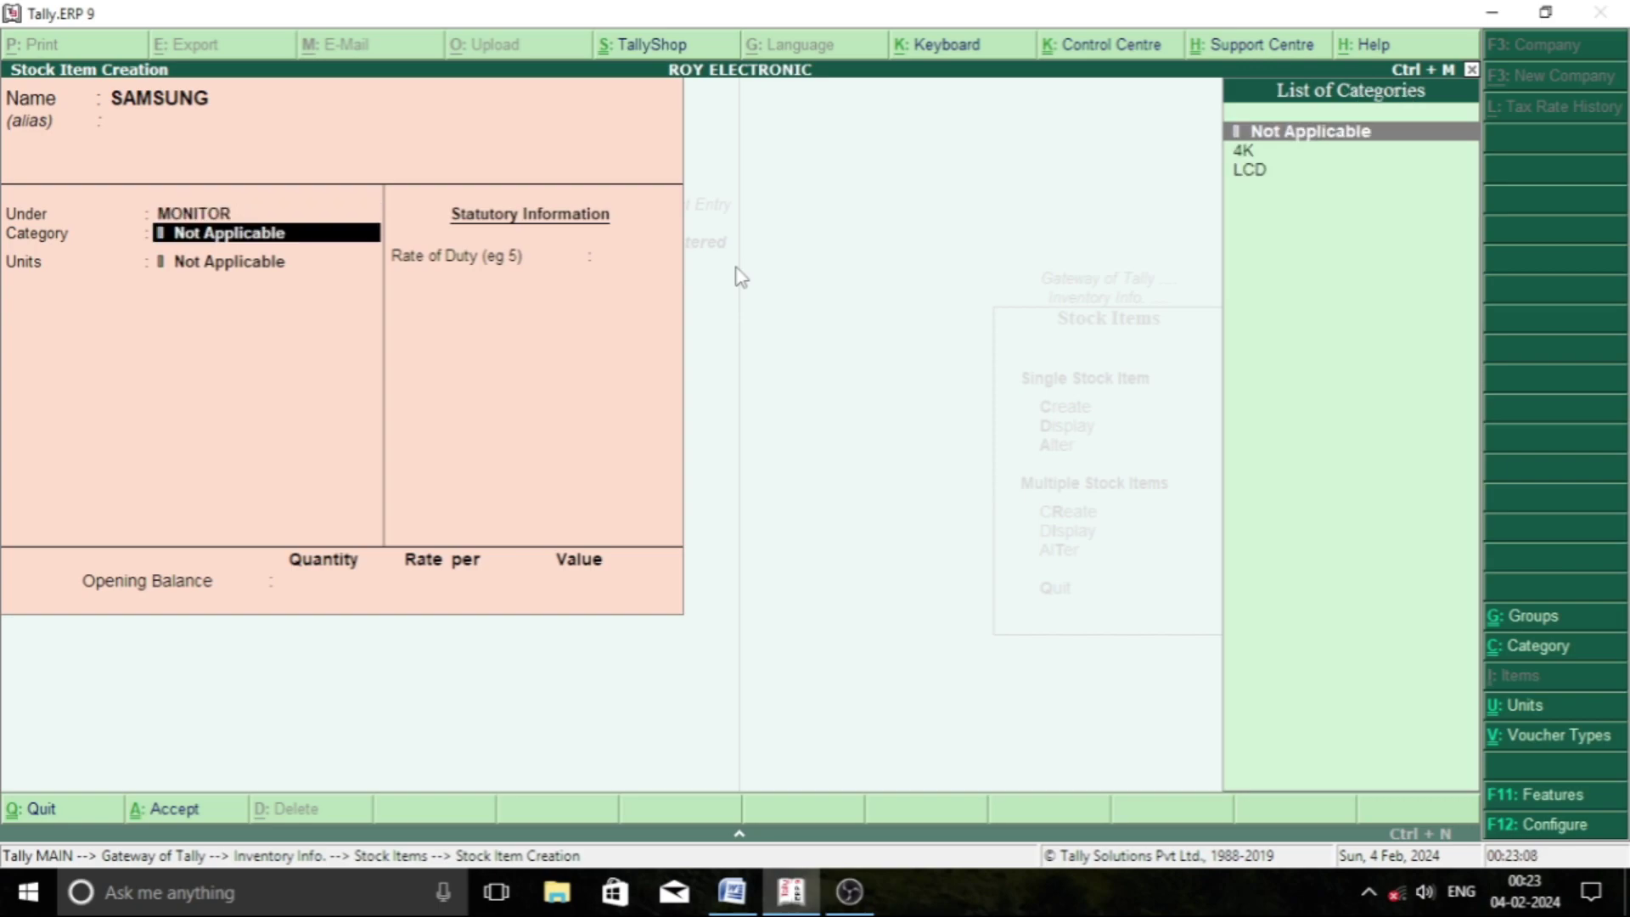
# - Assign the SAMSUNG item the category LCD and the unit PCS
pyautogui.press('Down')
pyautogui.press('Down')
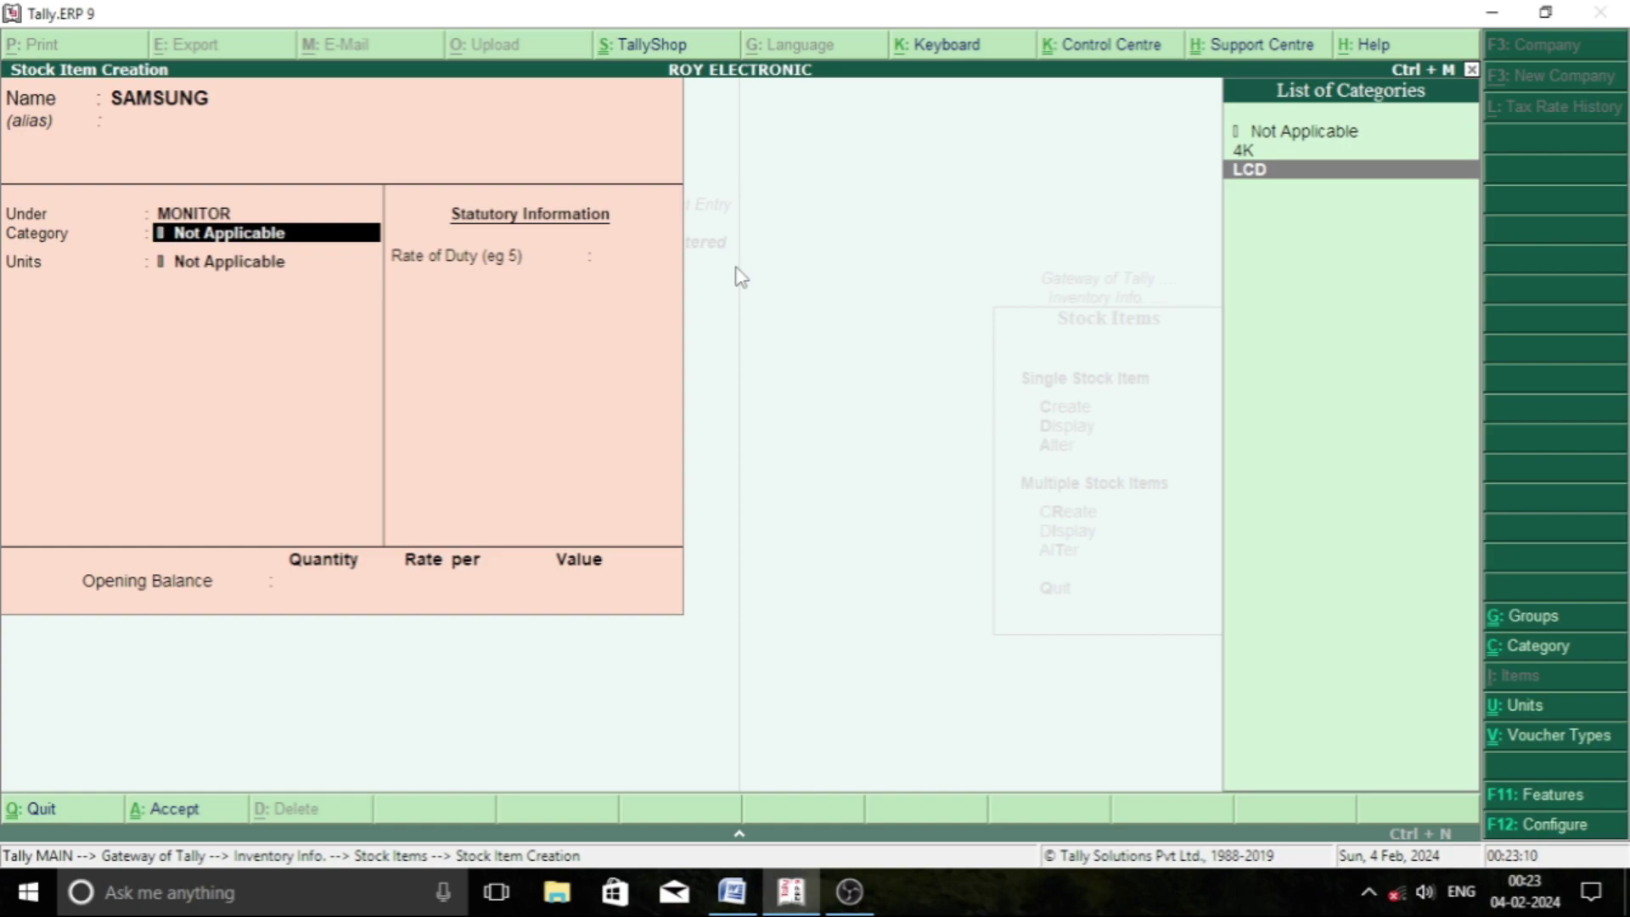
pyautogui.press('Return')
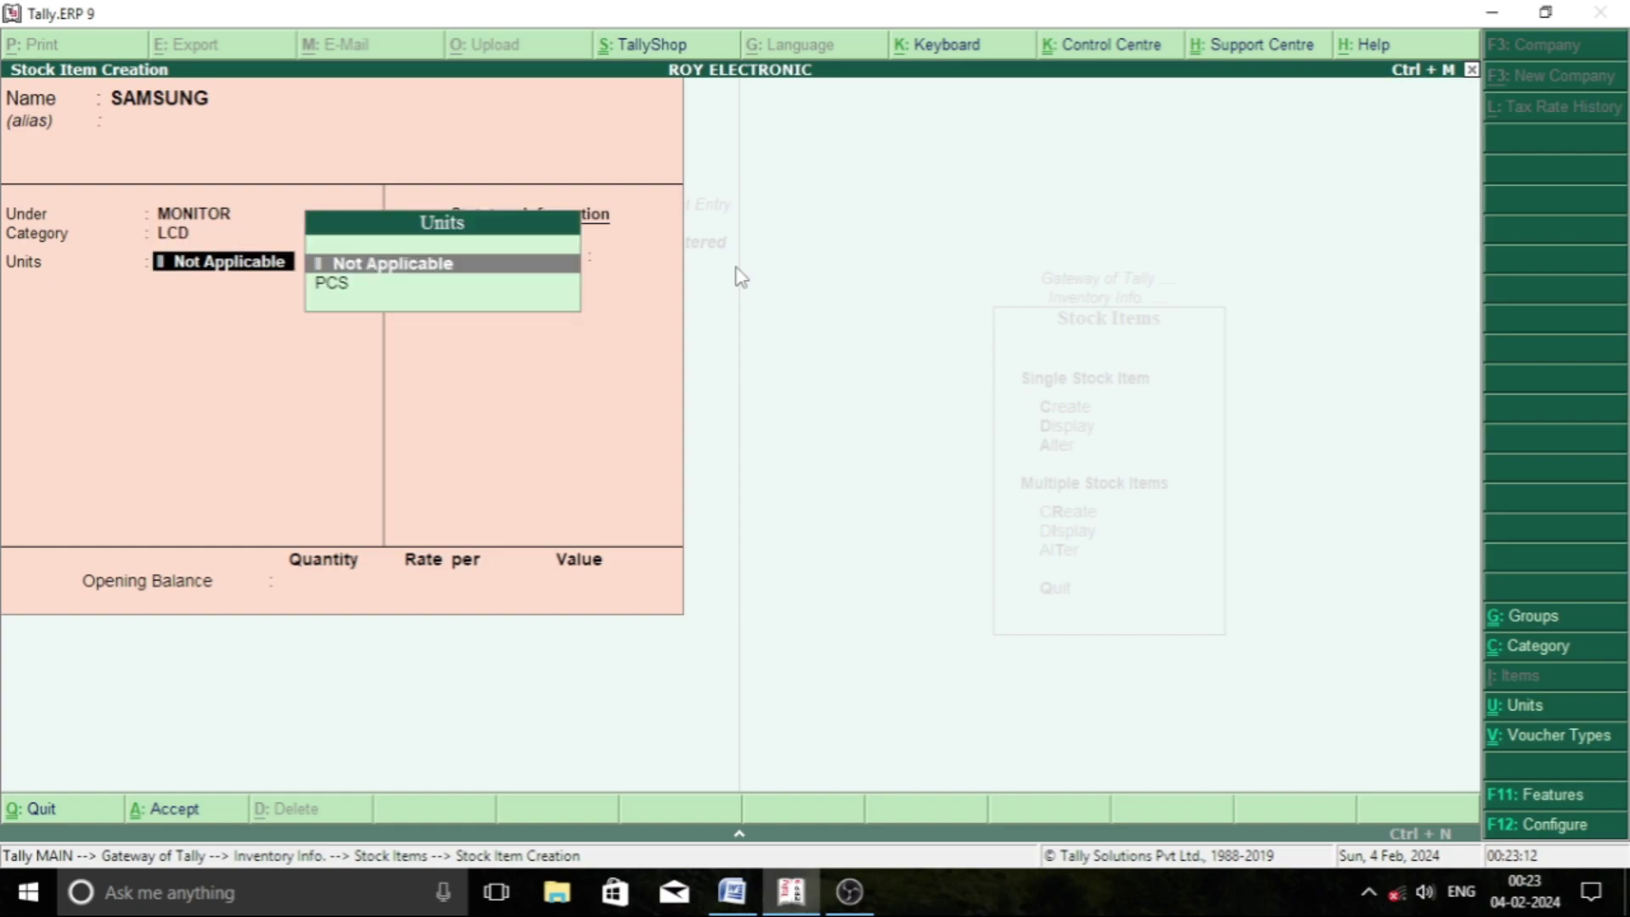
pyautogui.press('Down')
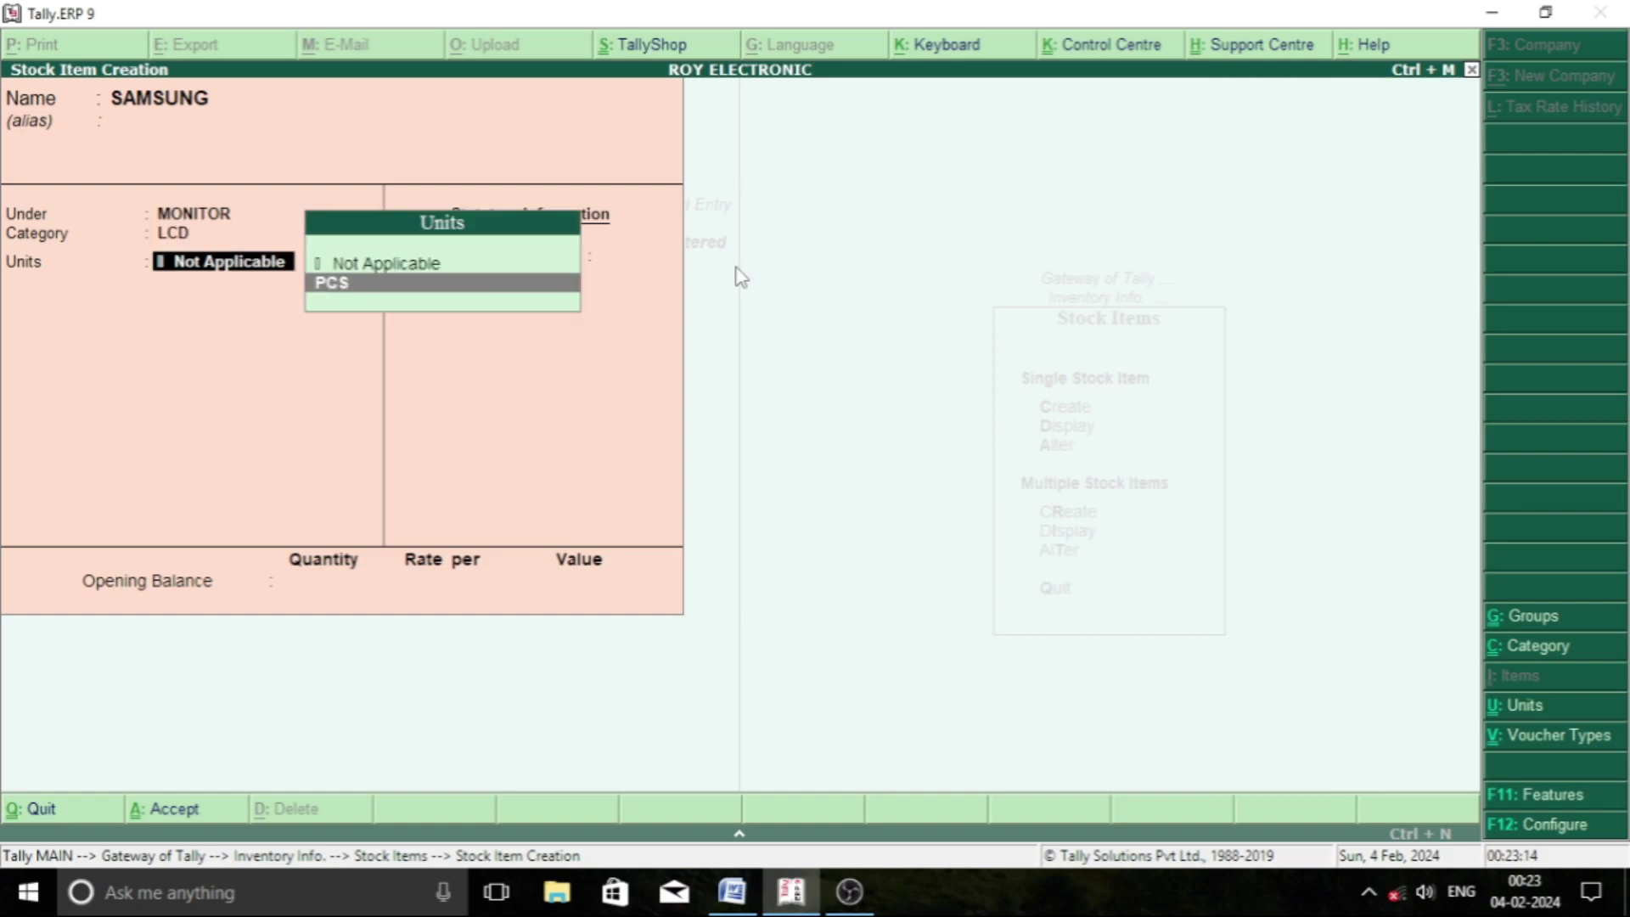
pyautogui.press('Return')
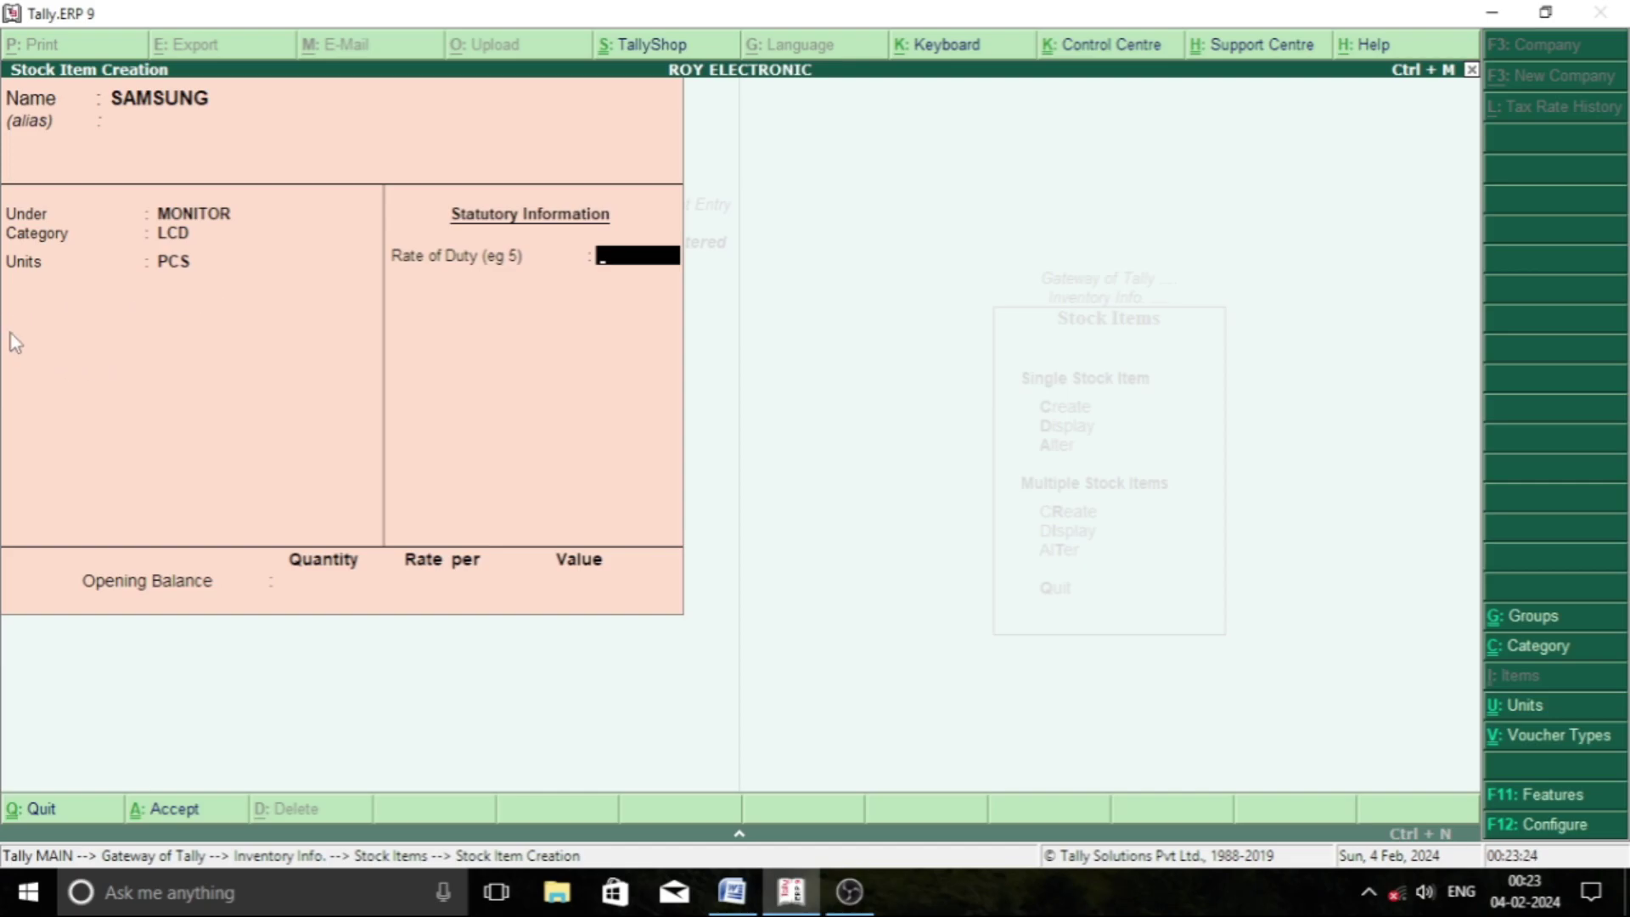
# - Set Enable standard rates for stock items to Yes in the stock item configuration and return to the SAMSUNG item
pyautogui.press('F12')
pyautogui.press('Return')
pyautogui.press('Return')
pyautogui.press('Return')
pyautogui.press('Return')
pyautogui.press('Return')
pyautogui.press('Return')
pyautogui.press('Return')
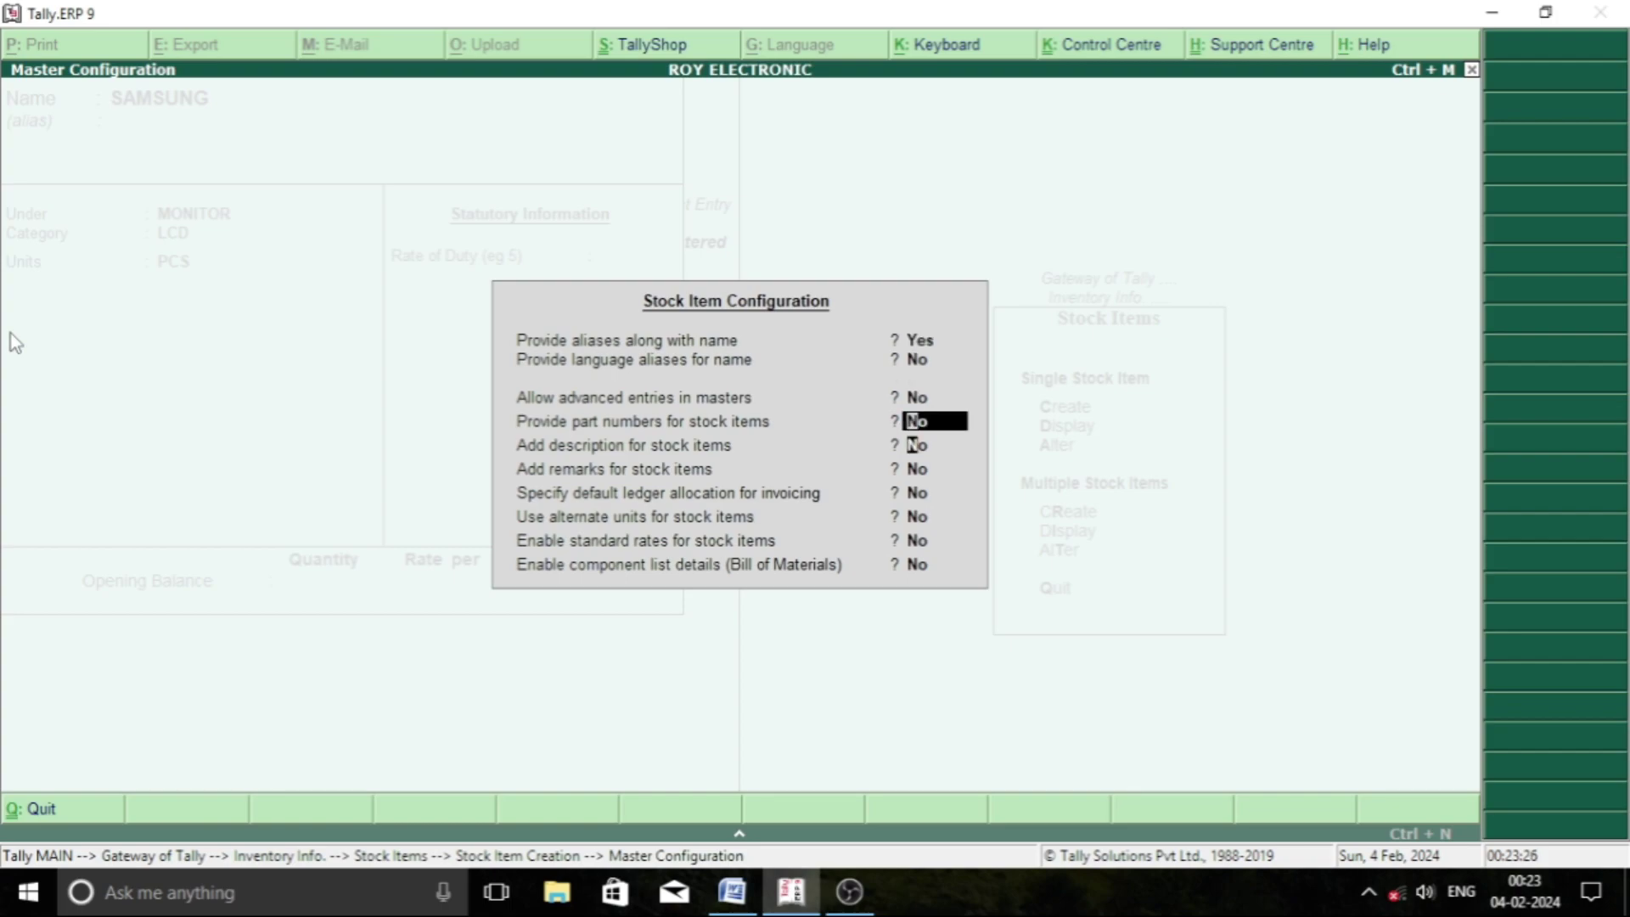
pyautogui.press('Return')
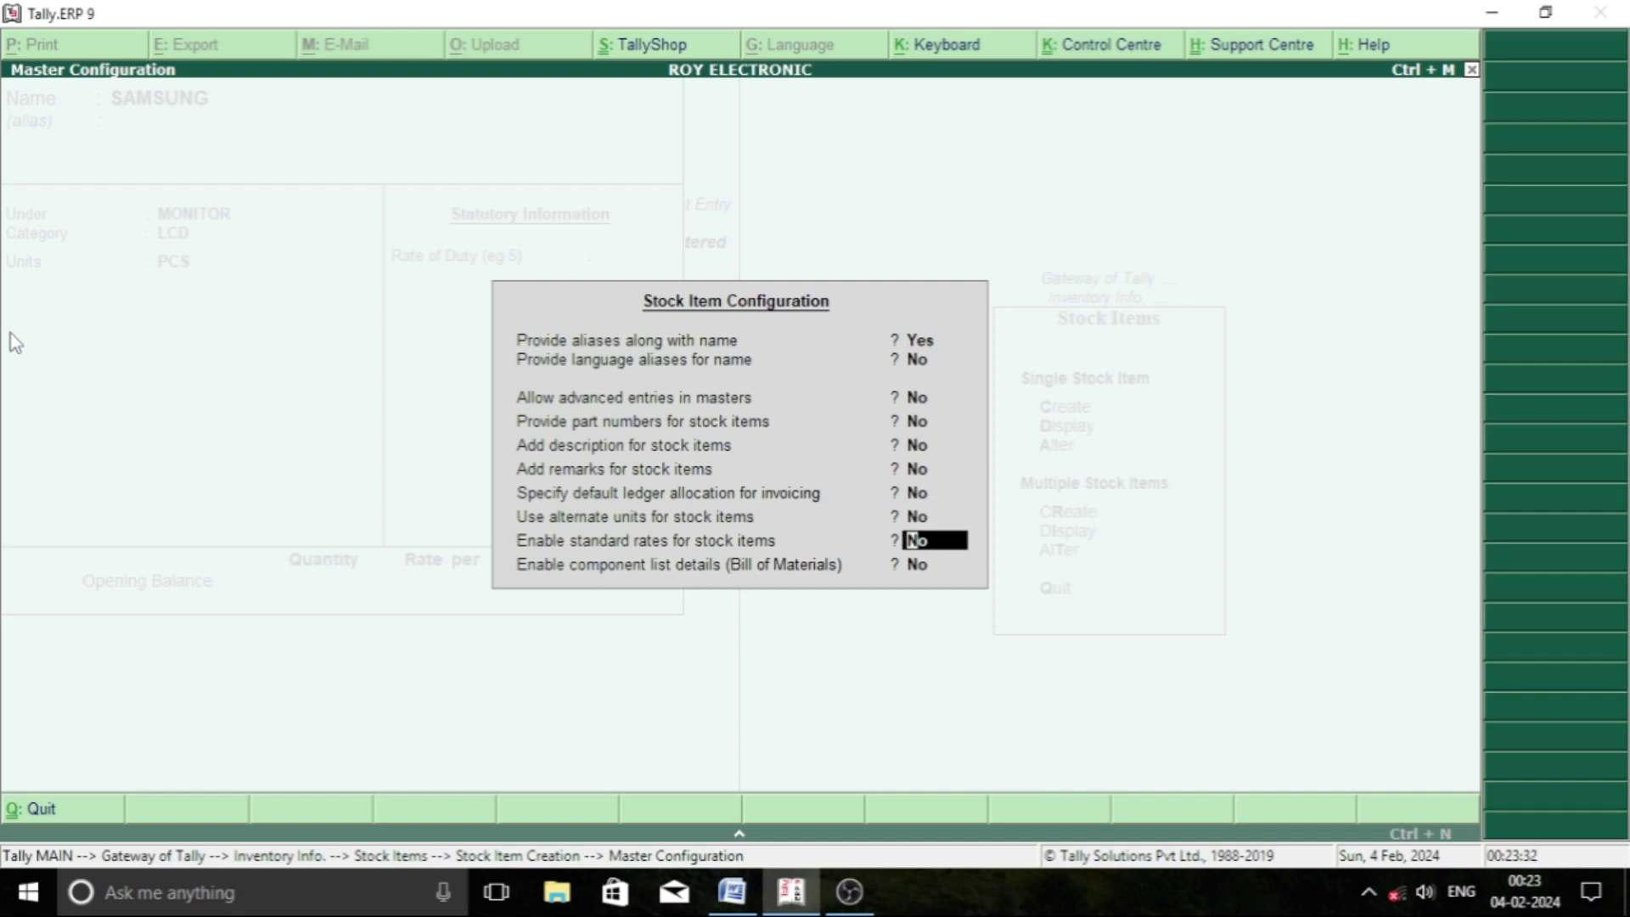
pyautogui.write('y')
pyautogui.press('Return')
pyautogui.press('Return')
pyautogui.press('Return')
pyautogui.press('Return')
pyautogui.press('Return')
pyautogui.press('Return')
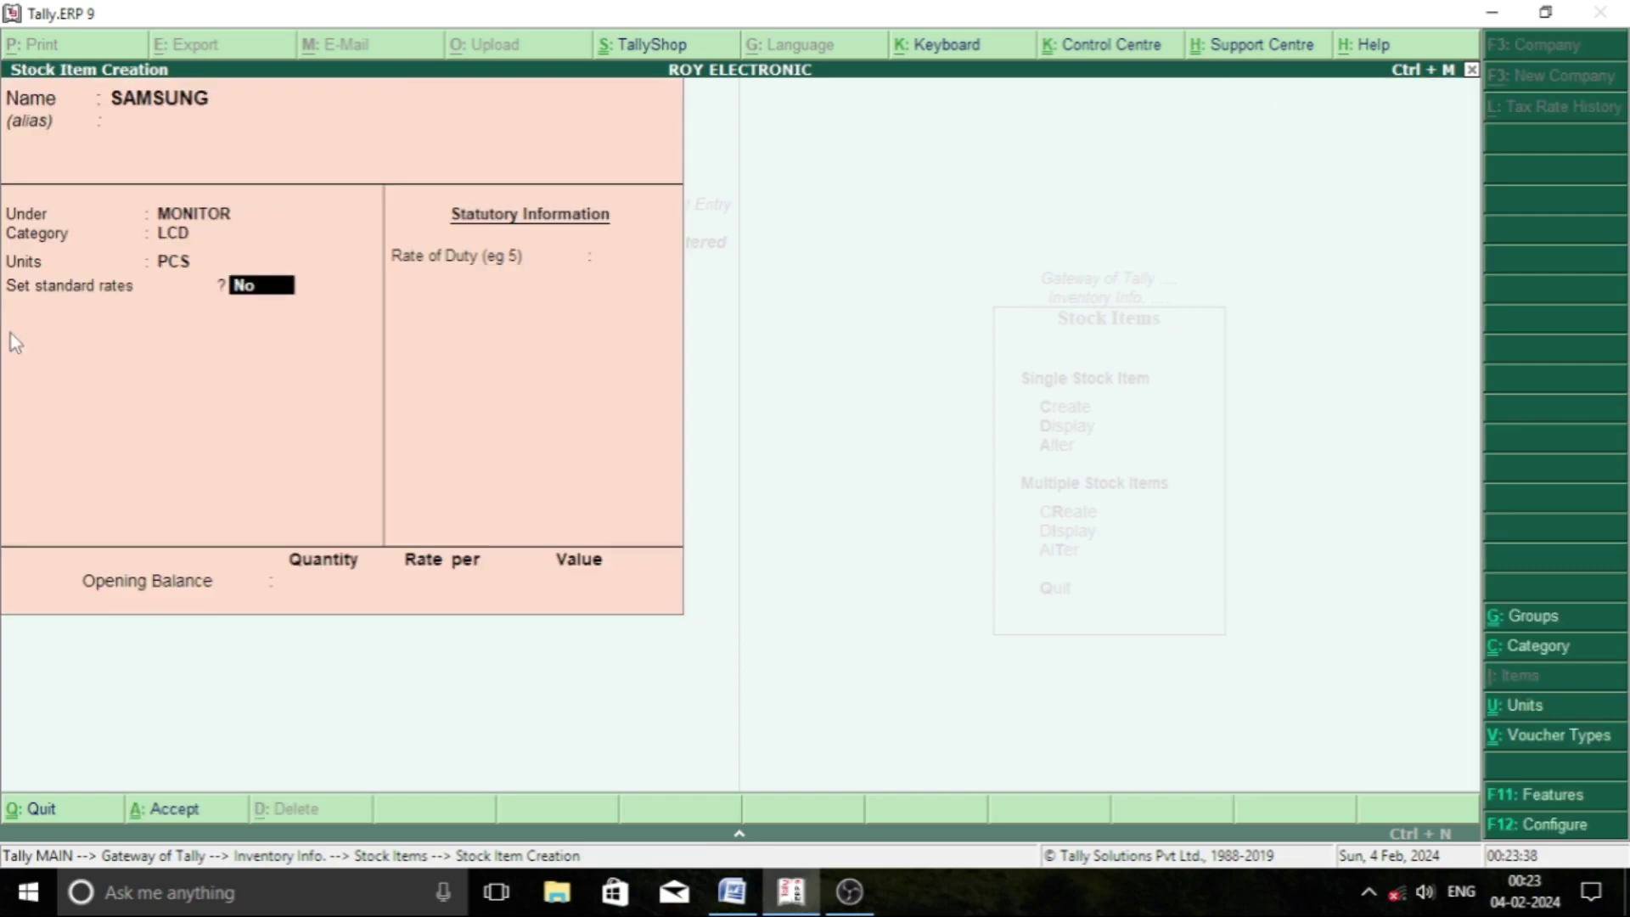
# - Turn on standard rates for SAMSUNG and enter a standard cost of 8500 per PCS applicable from 1-Apr-2023
pyautogui.write('y')
pyautogui.press('Return')
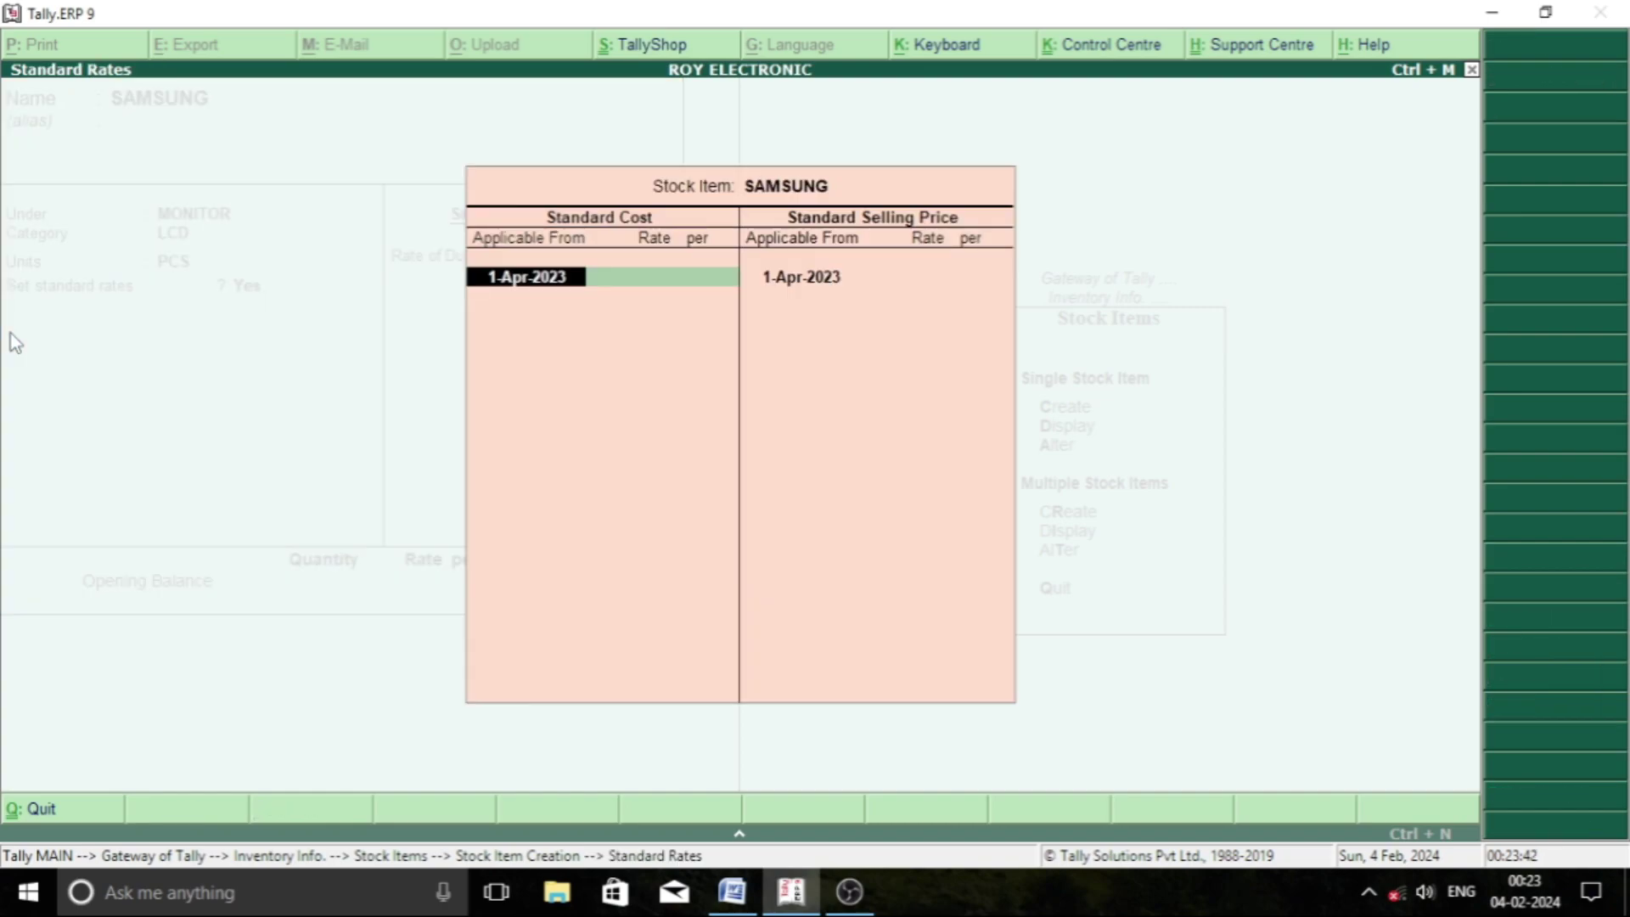
pyautogui.press('Return')
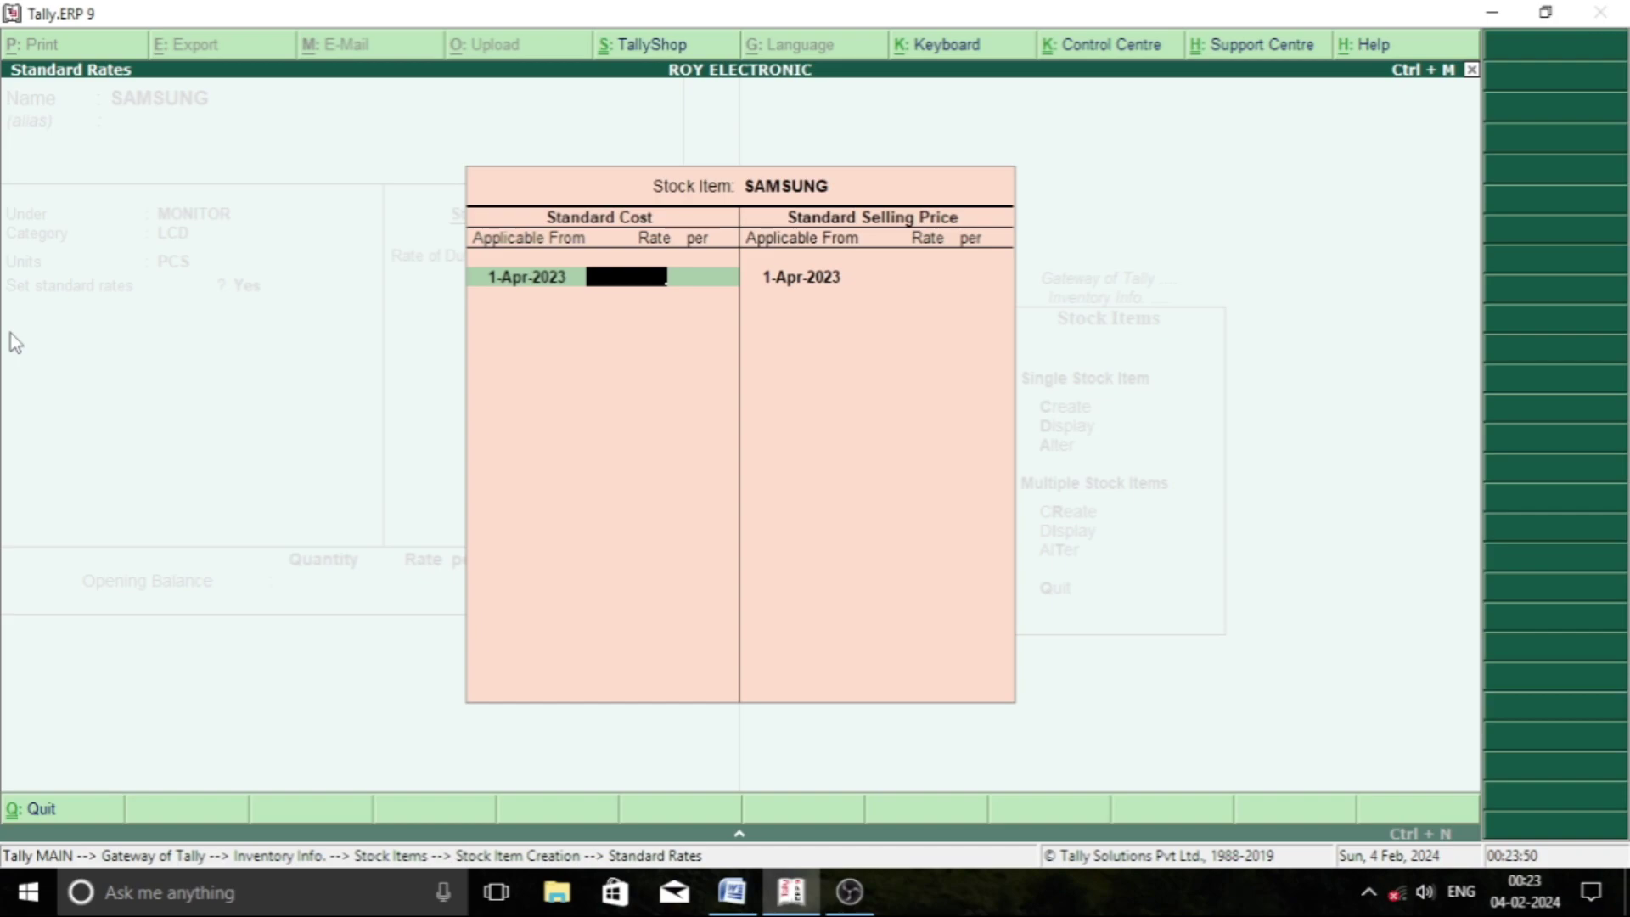
pyautogui.write('8500')
pyautogui.press('Return')
pyautogui.press('Return')
pyautogui.press('Return')
pyautogui.press('Return')
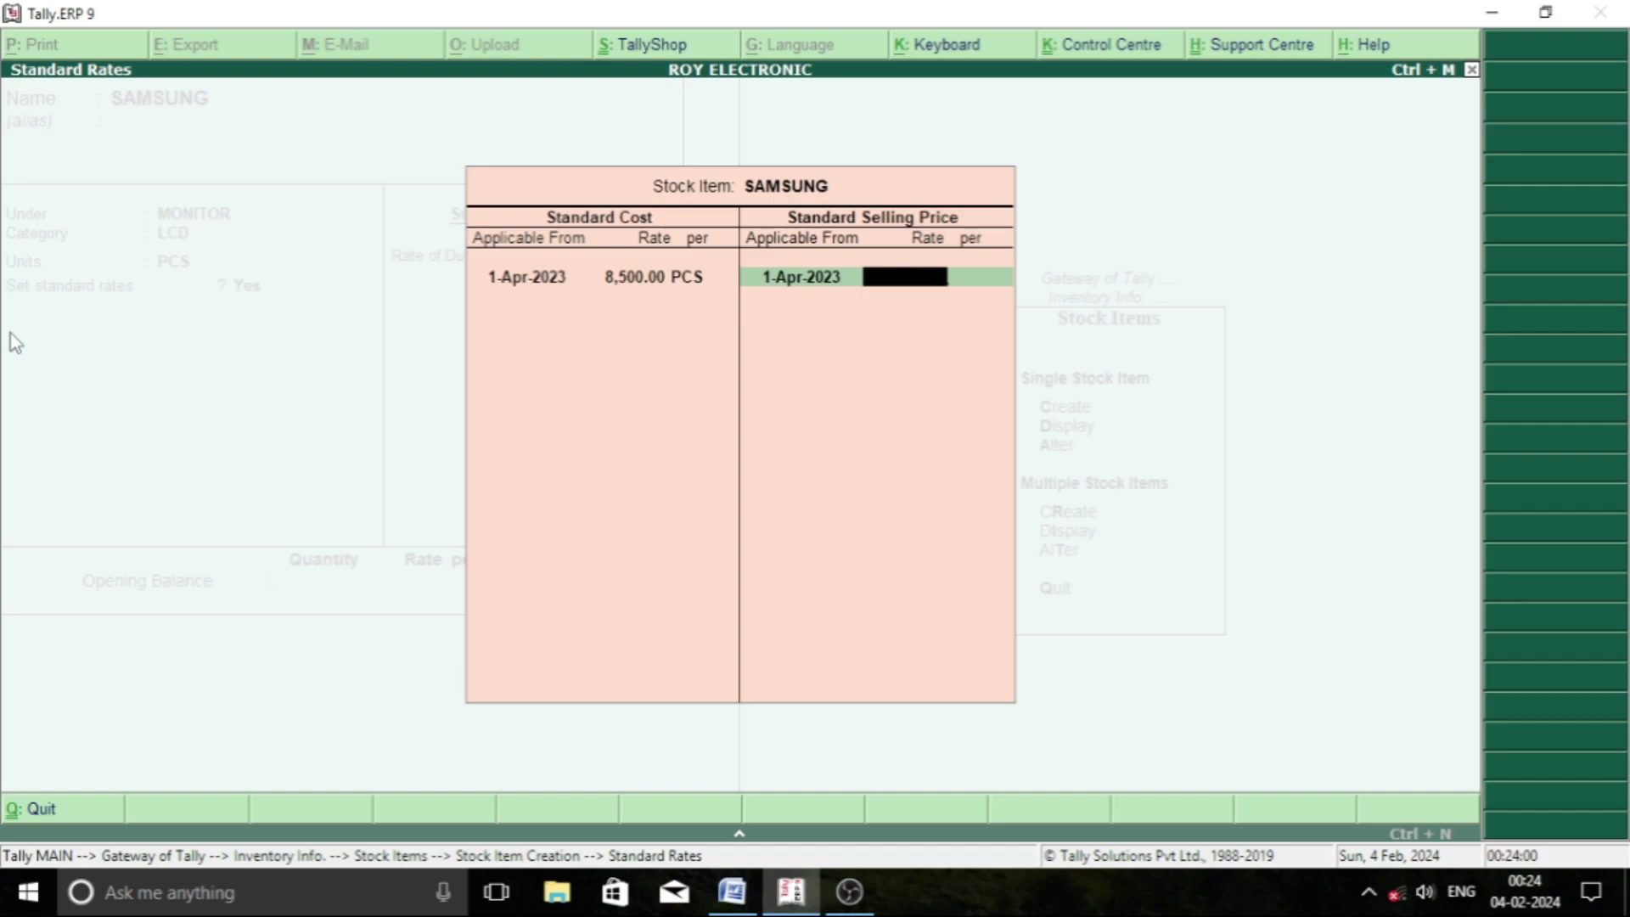
# - Enter a standard selling price of 13000 per PCS from 1-Apr-2023 and save the SAMSUNG item without an opening balance
pyautogui.write('13000')
pyautogui.press('Return')
pyautogui.press('Return')
pyautogui.press('Return')
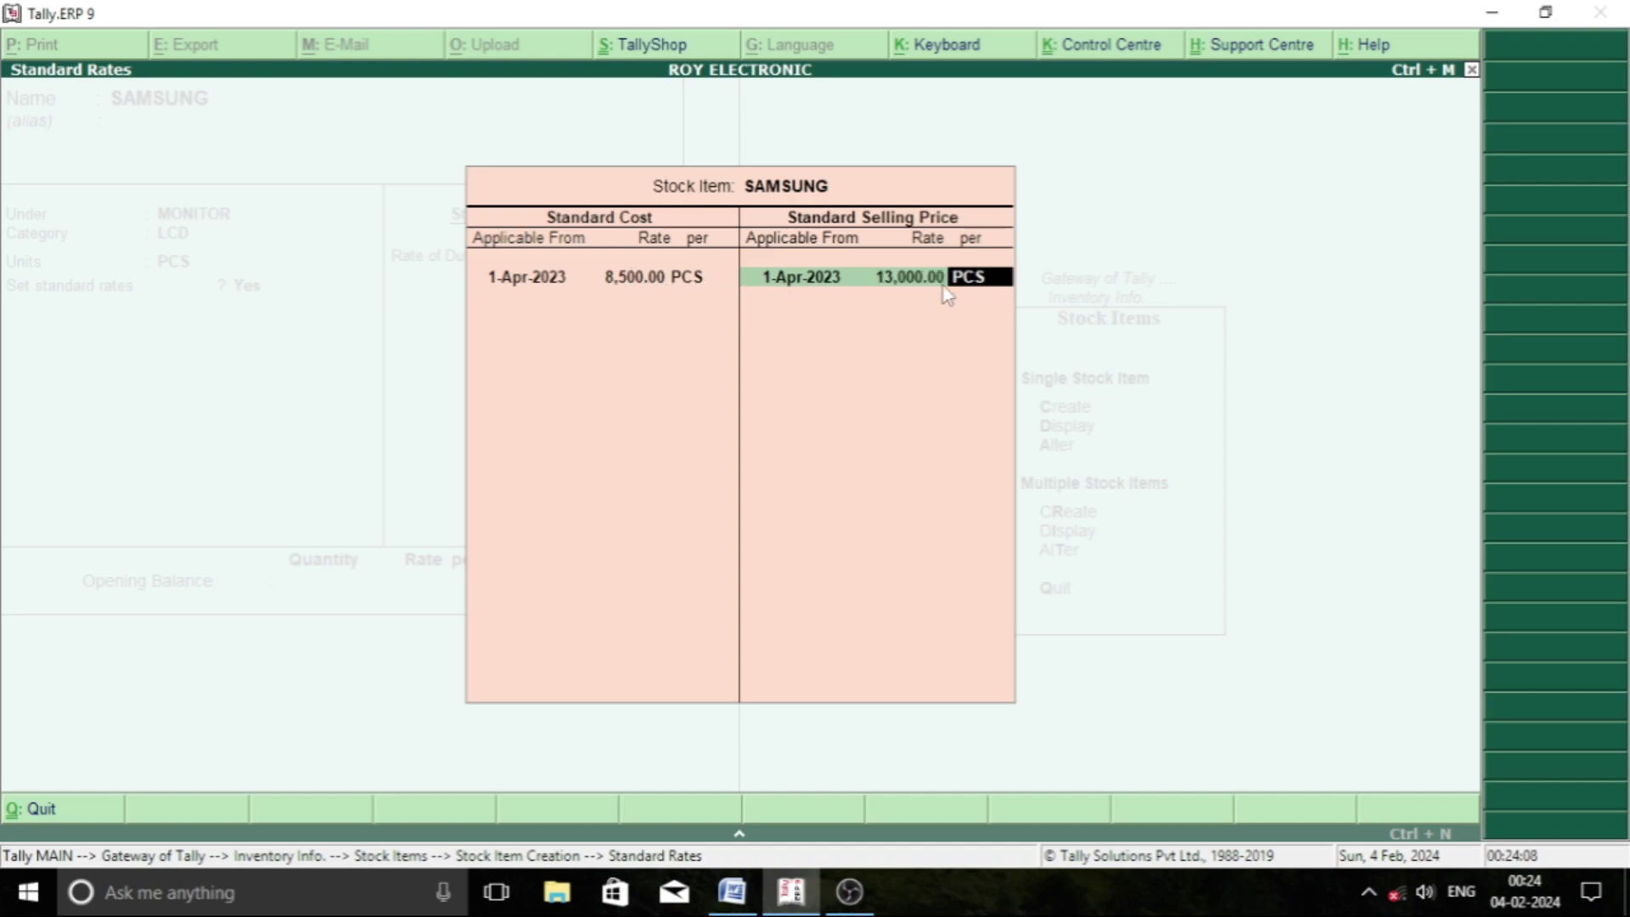
pyautogui.press('Return')
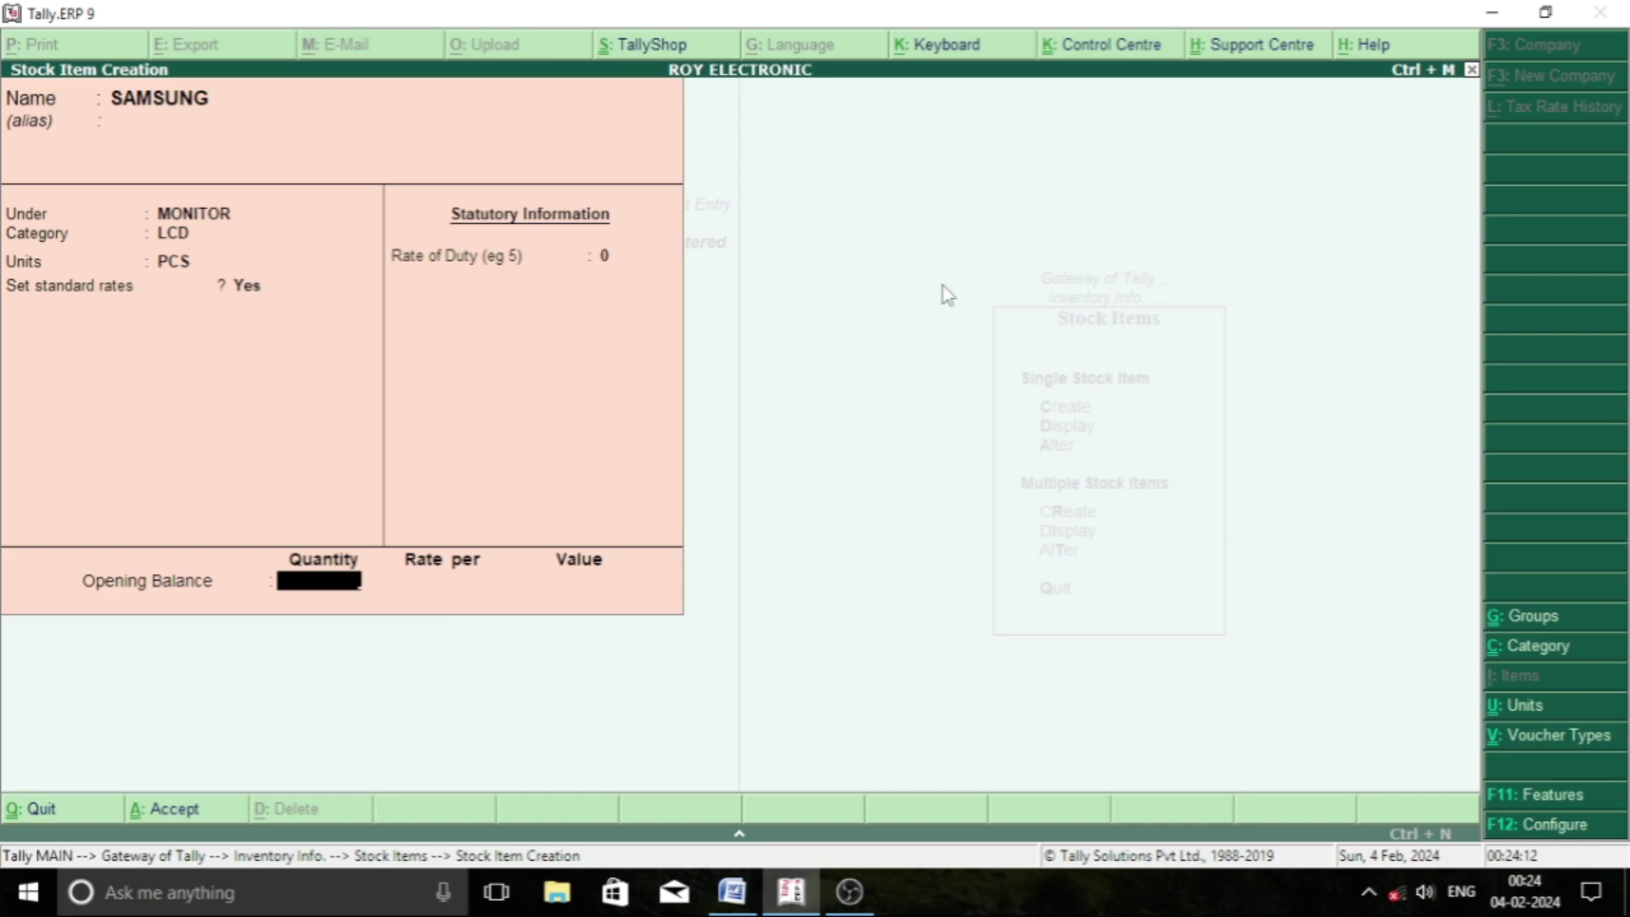
pyautogui.press('Return')
pyautogui.press('Return')
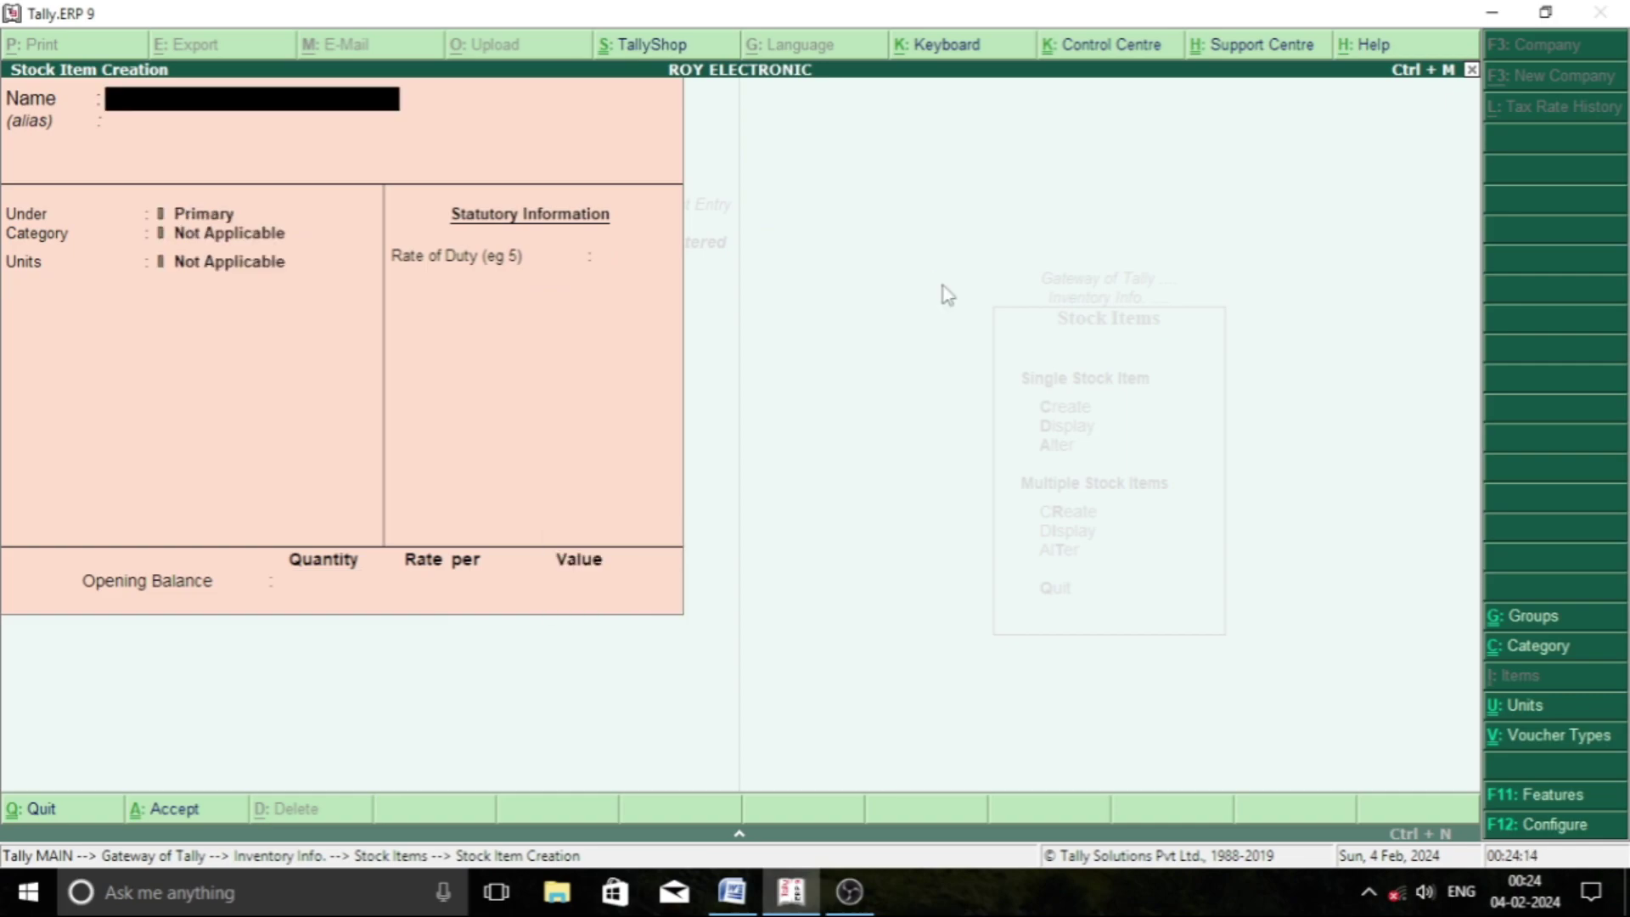
# - Define a stock item named LG under the TV group, with category 4K and unit PCS
pyautogui.write('LG')
pyautogui.press('Return')
pyautogui.press('Return')
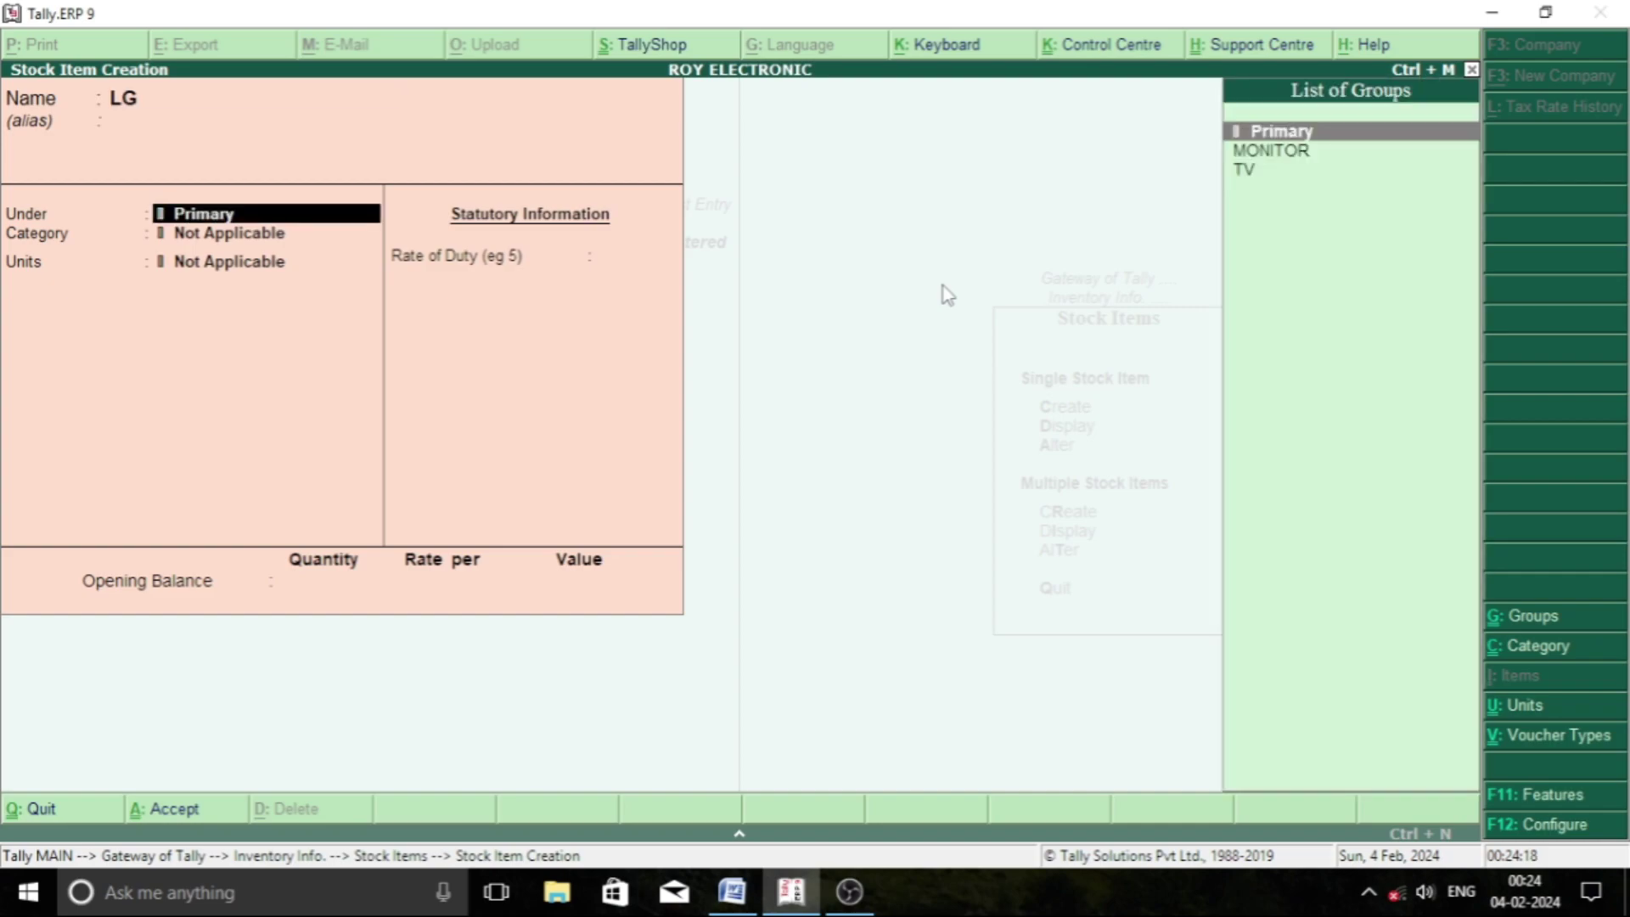
pyautogui.press('Down')
pyautogui.press('Down')
pyautogui.press('Return')
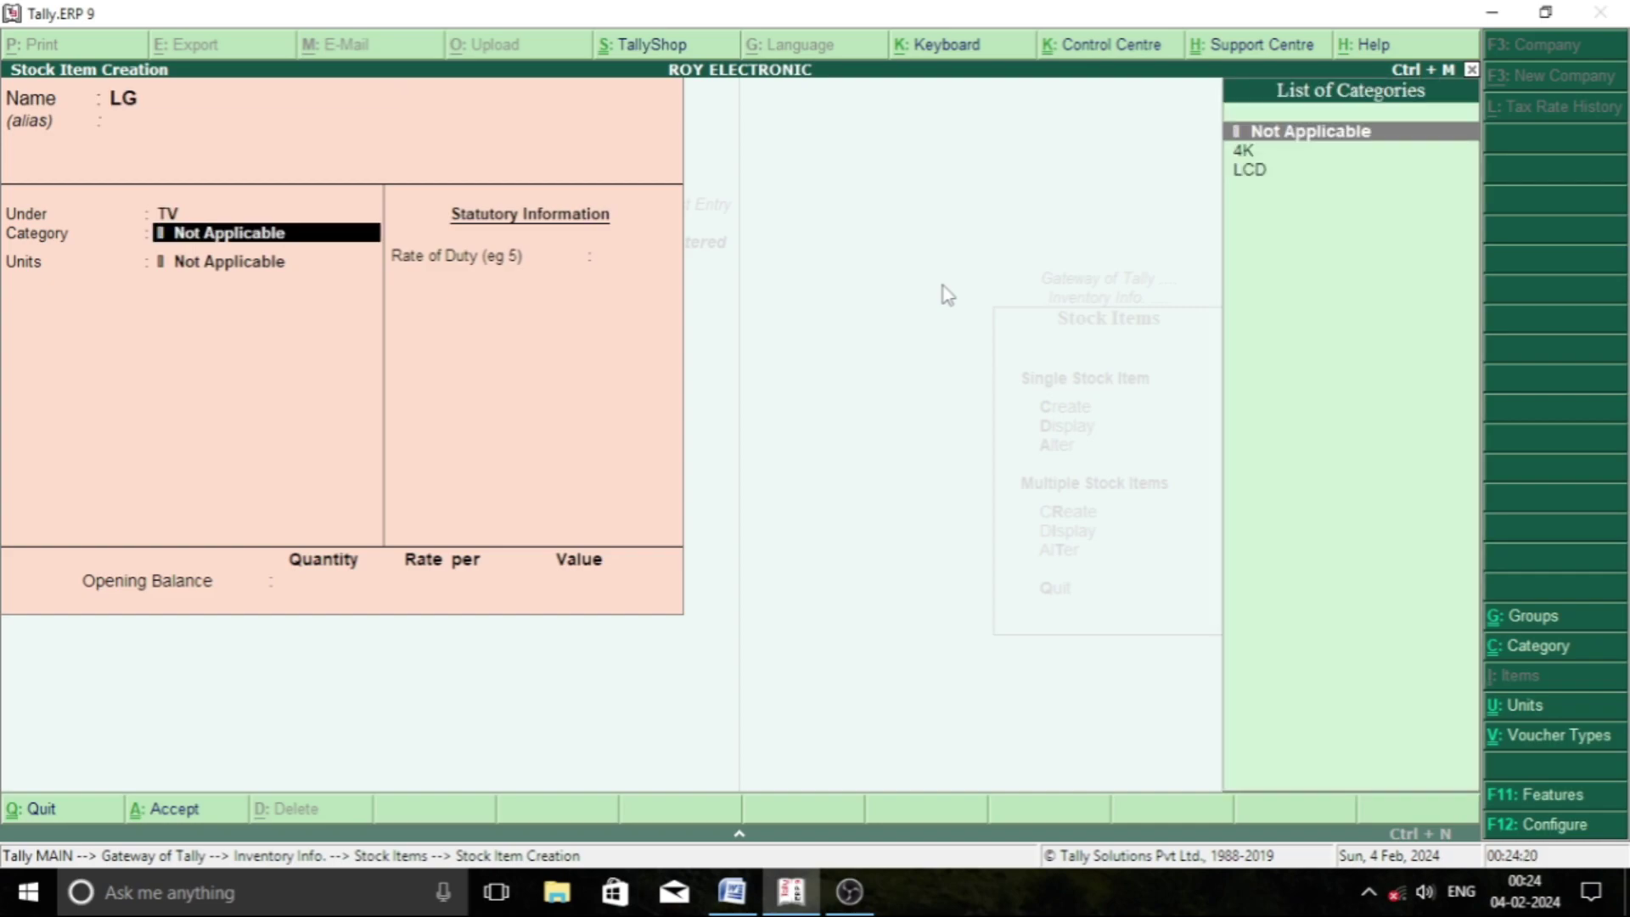
pyautogui.press('Down')
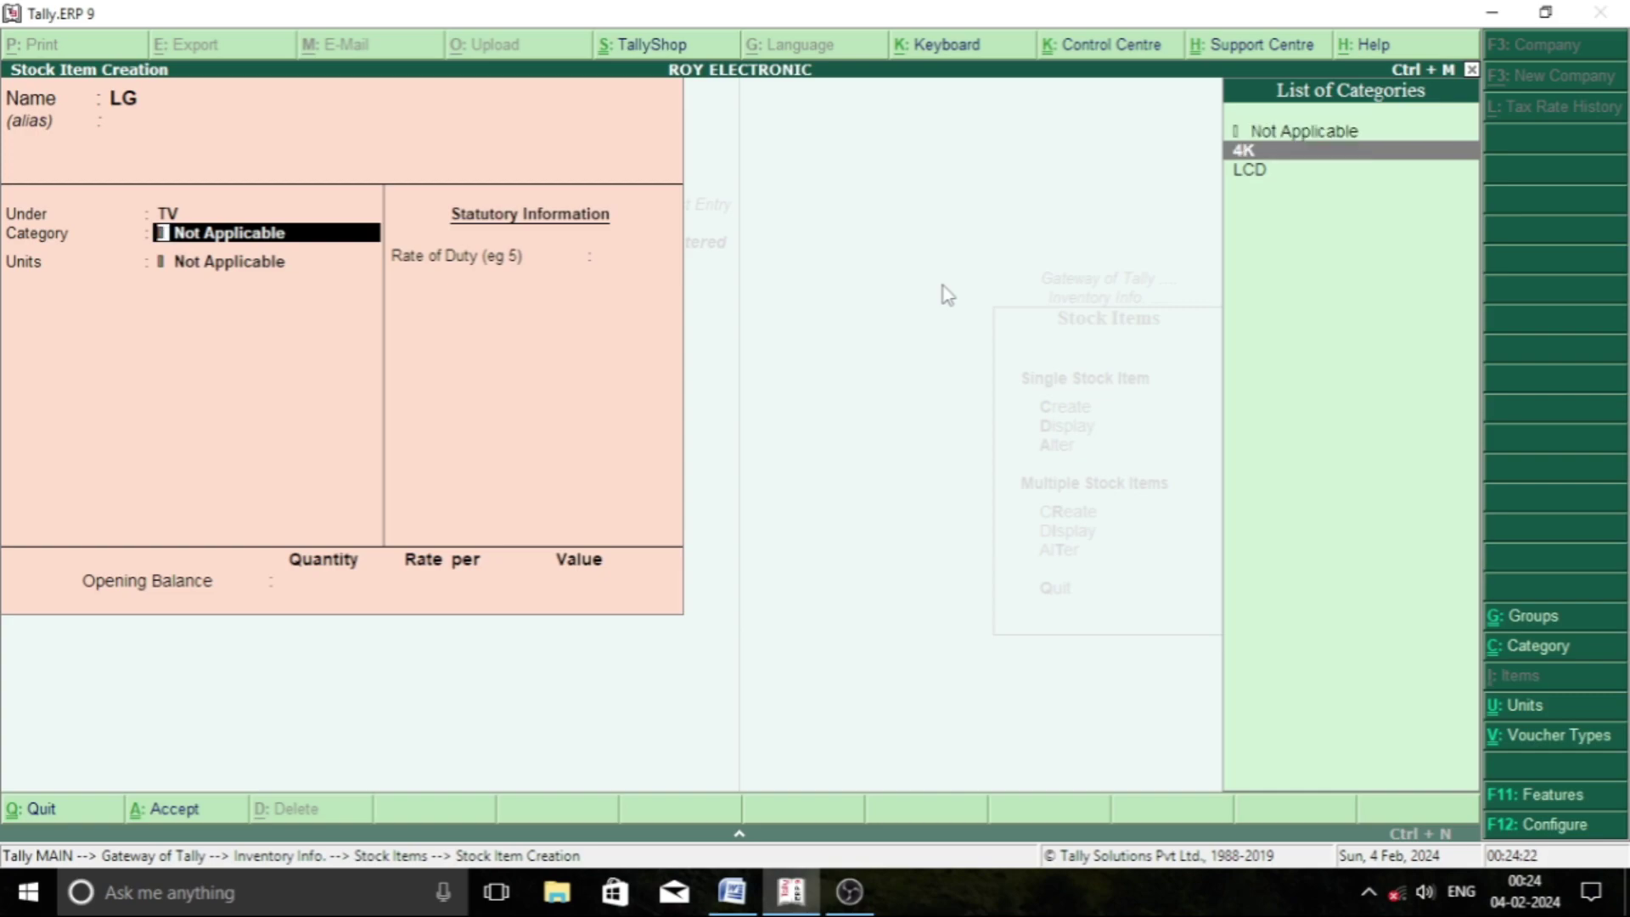
pyautogui.press('Return')
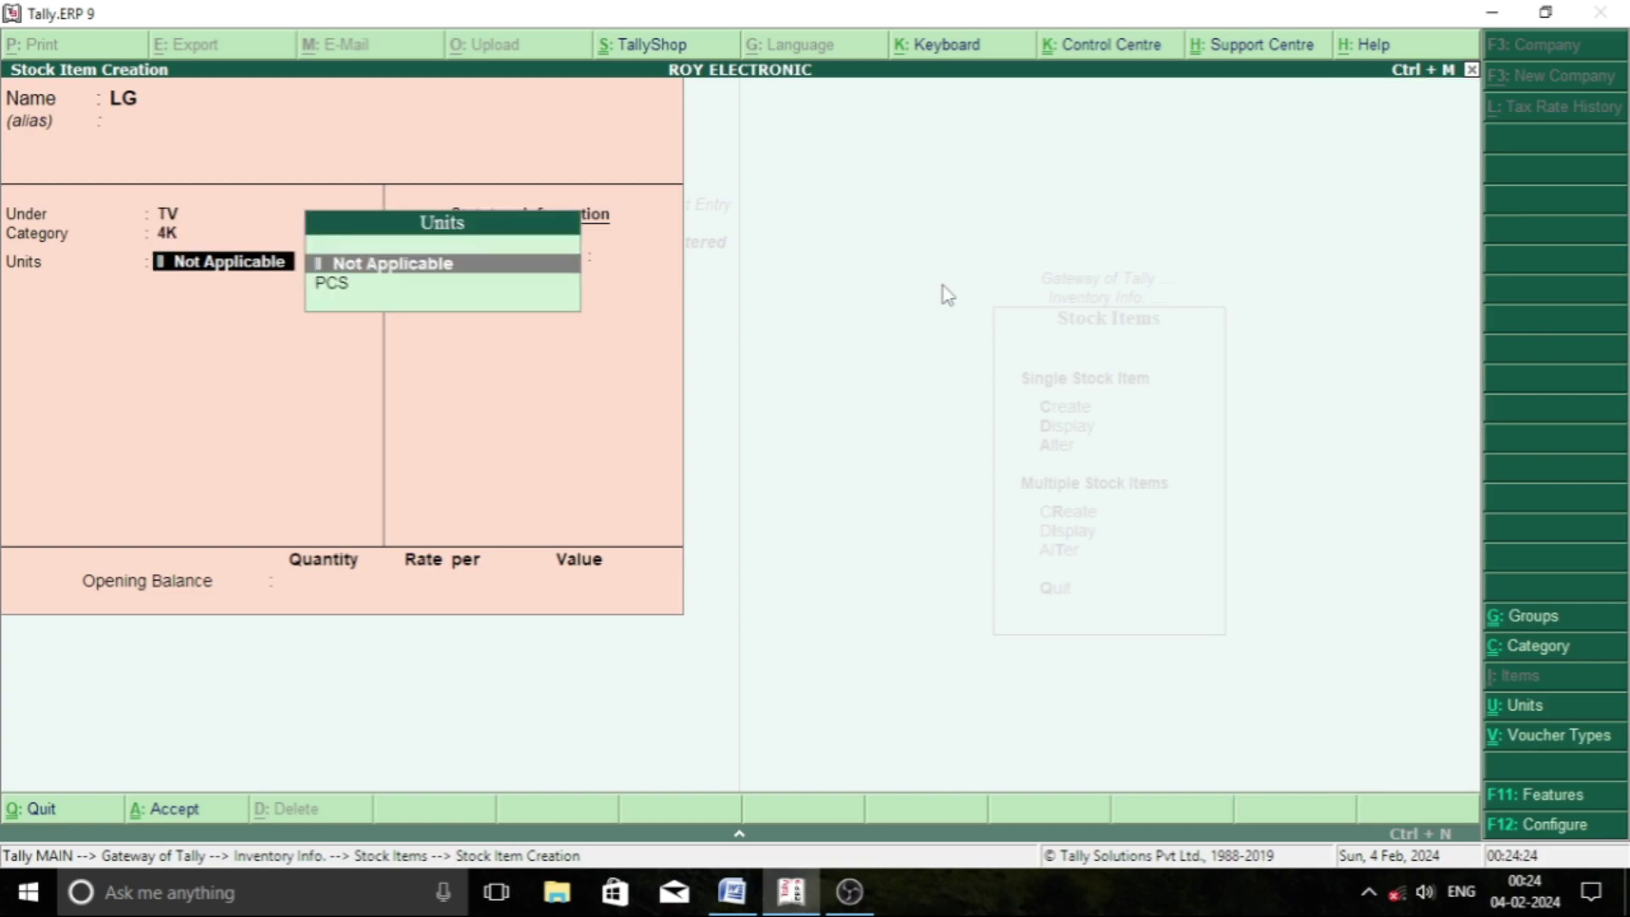
pyautogui.press('Down')
pyautogui.press('Return')
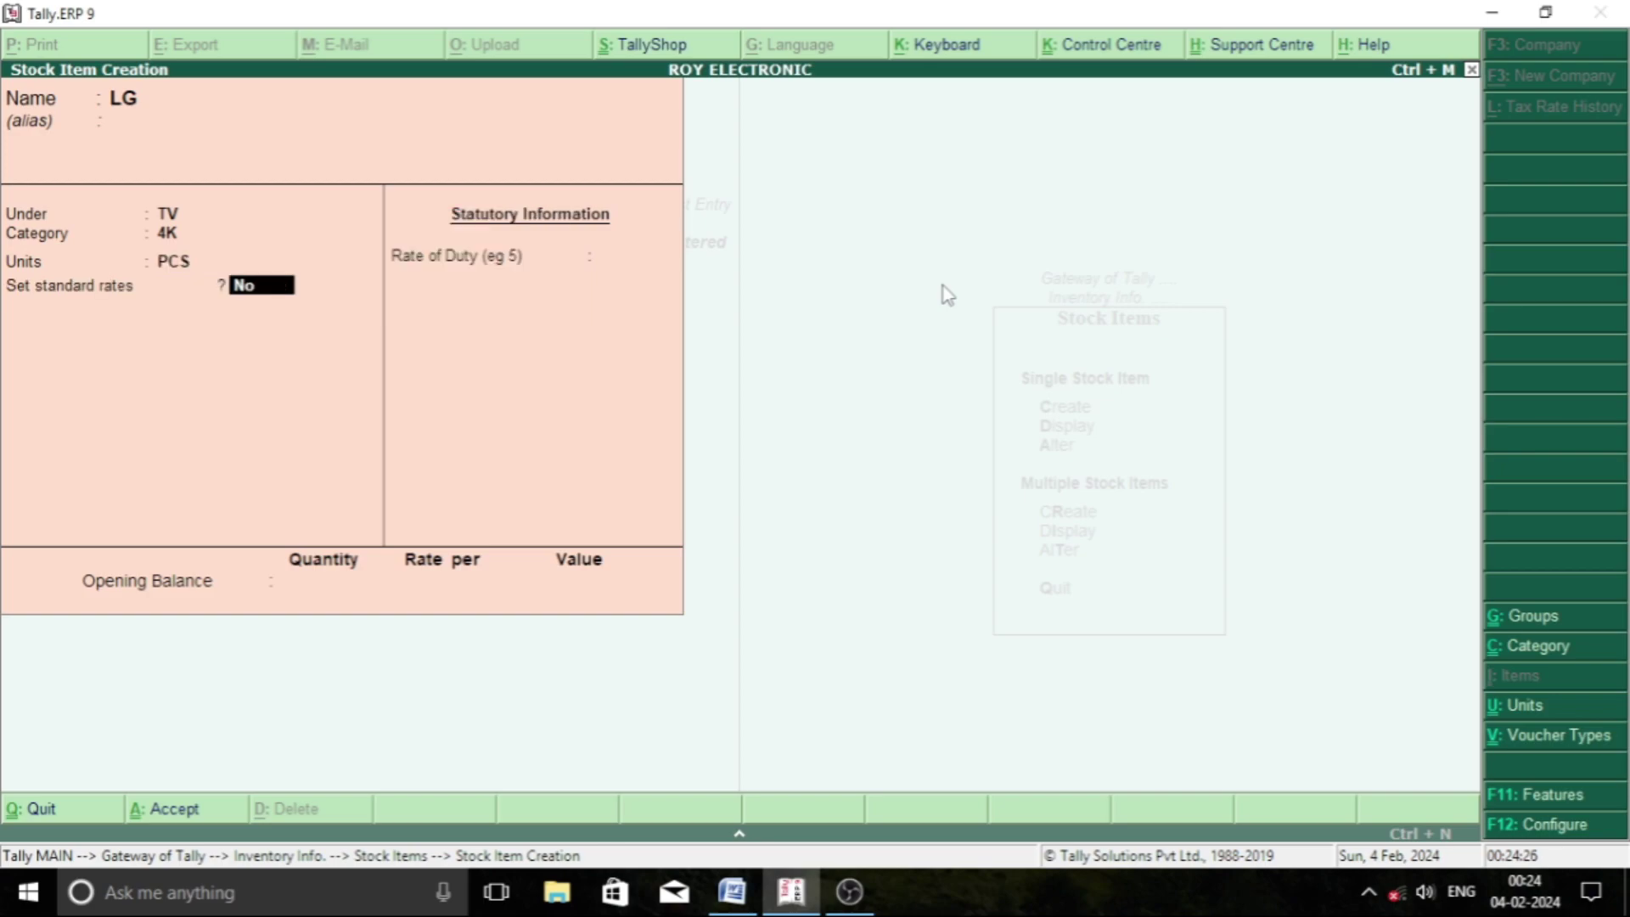
# - Turn on standard rates for LG and enter a standard cost of 45000 per PCS applicable from 1-Apr-2023
pyautogui.write('Y')
pyautogui.press('Return')
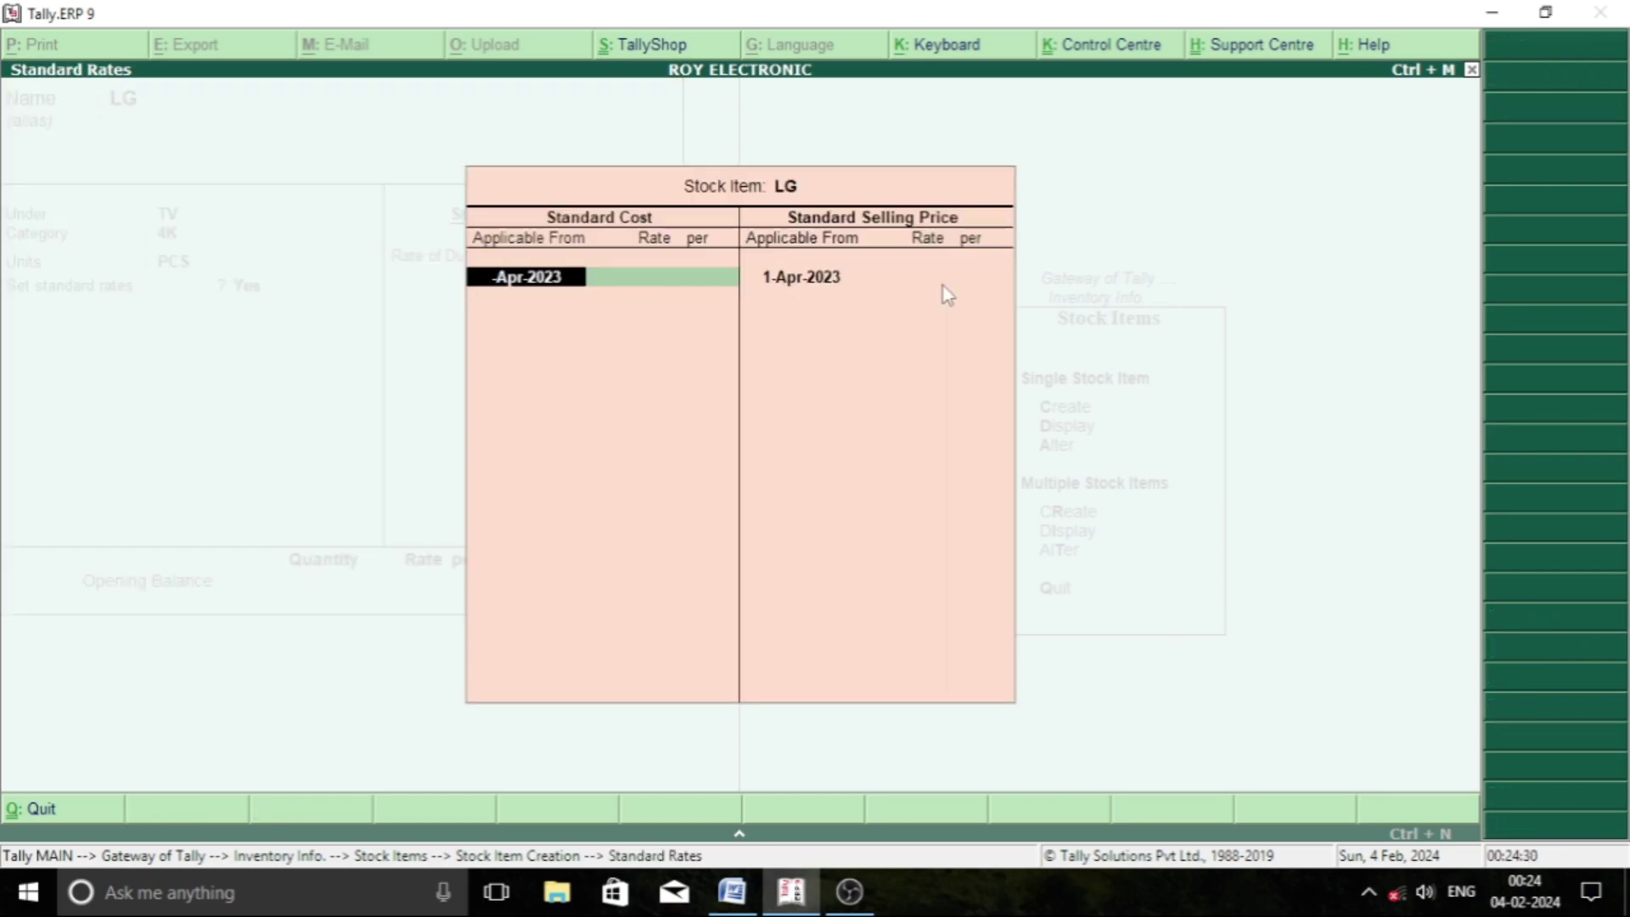
pyautogui.press('Return')
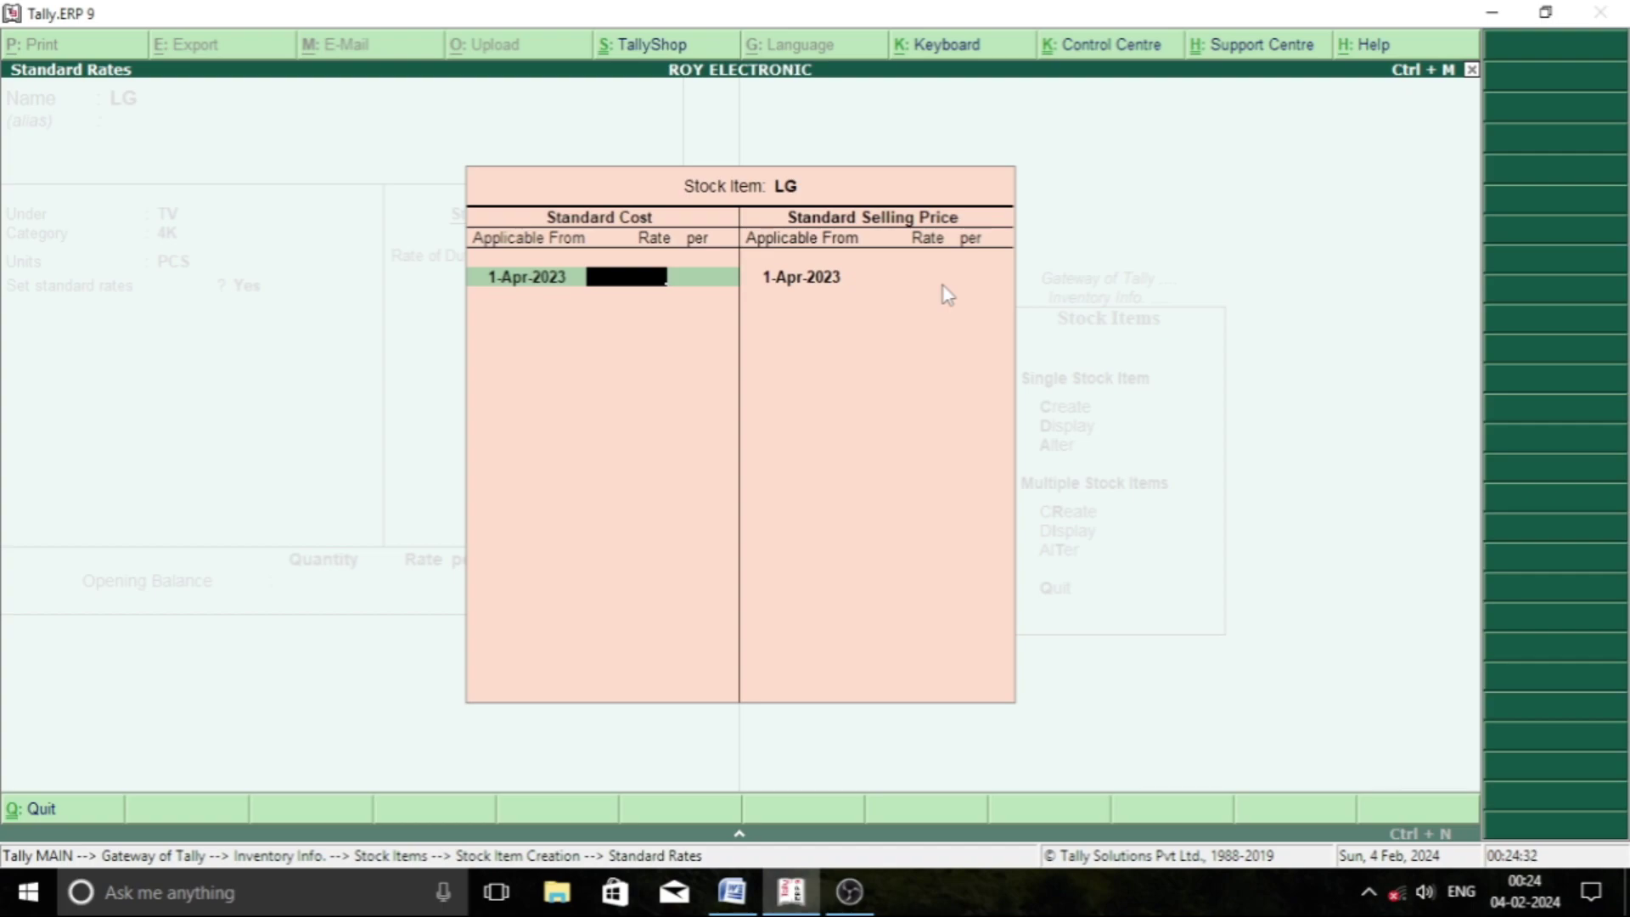
pyautogui.write('45000')
pyautogui.press('Return')
pyautogui.press('Return')
pyautogui.press('Return')
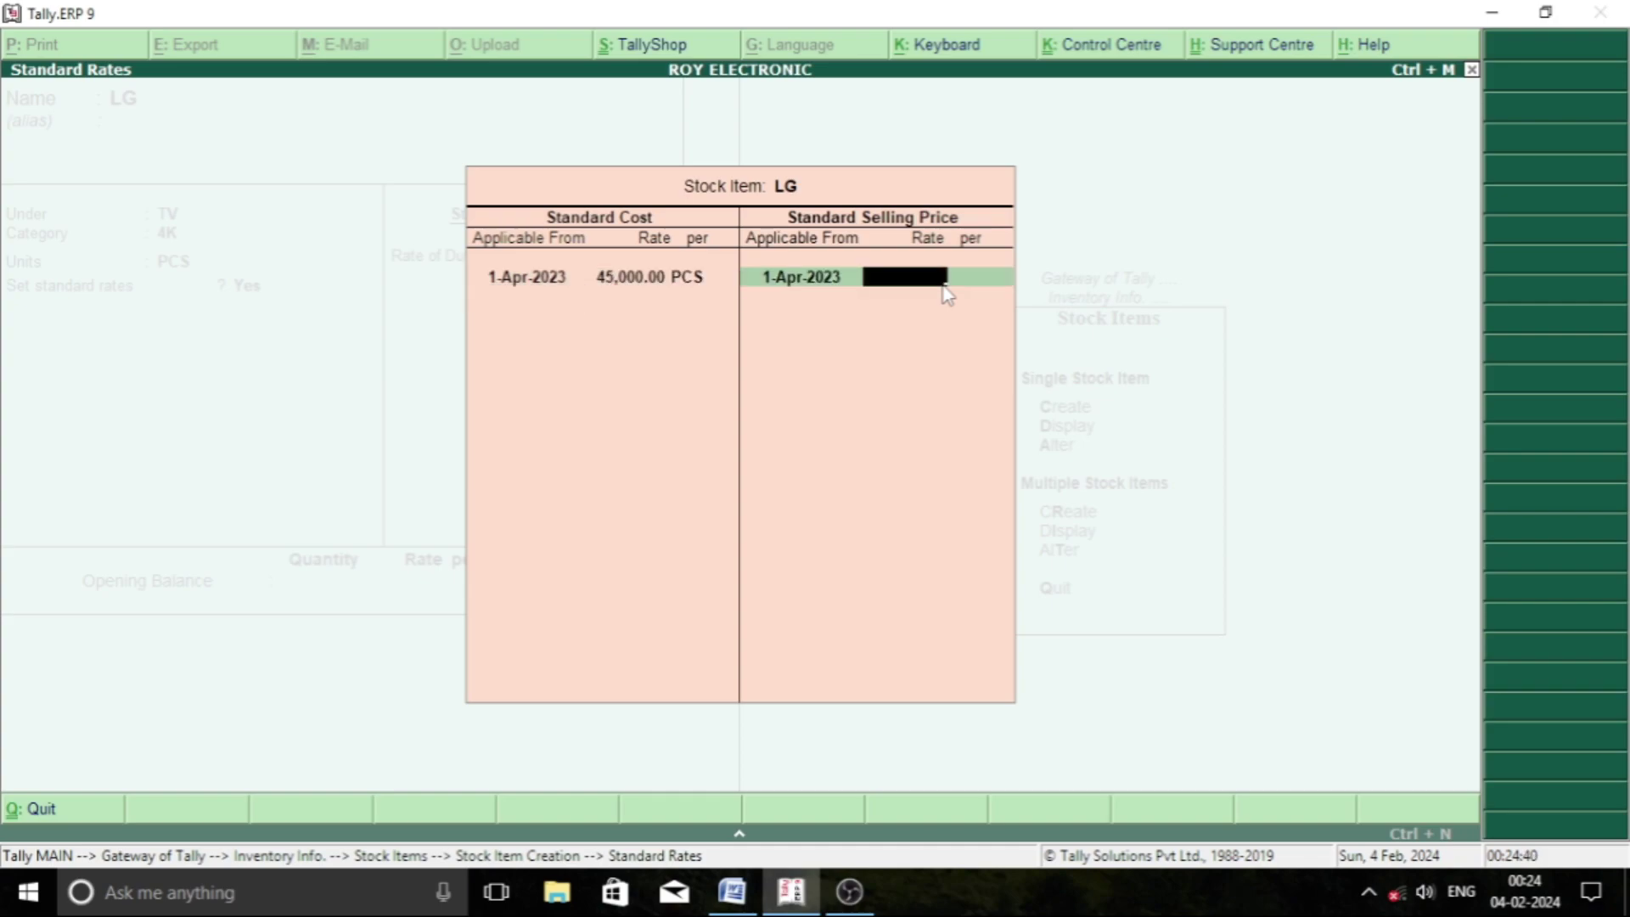
# - Enter a standard selling price of 53000 per PCS from 1-Apr-2023 and save the LG item without an opening balance
pyautogui.write('53,')
pyautogui.write('000')
pyautogui.press('Return')
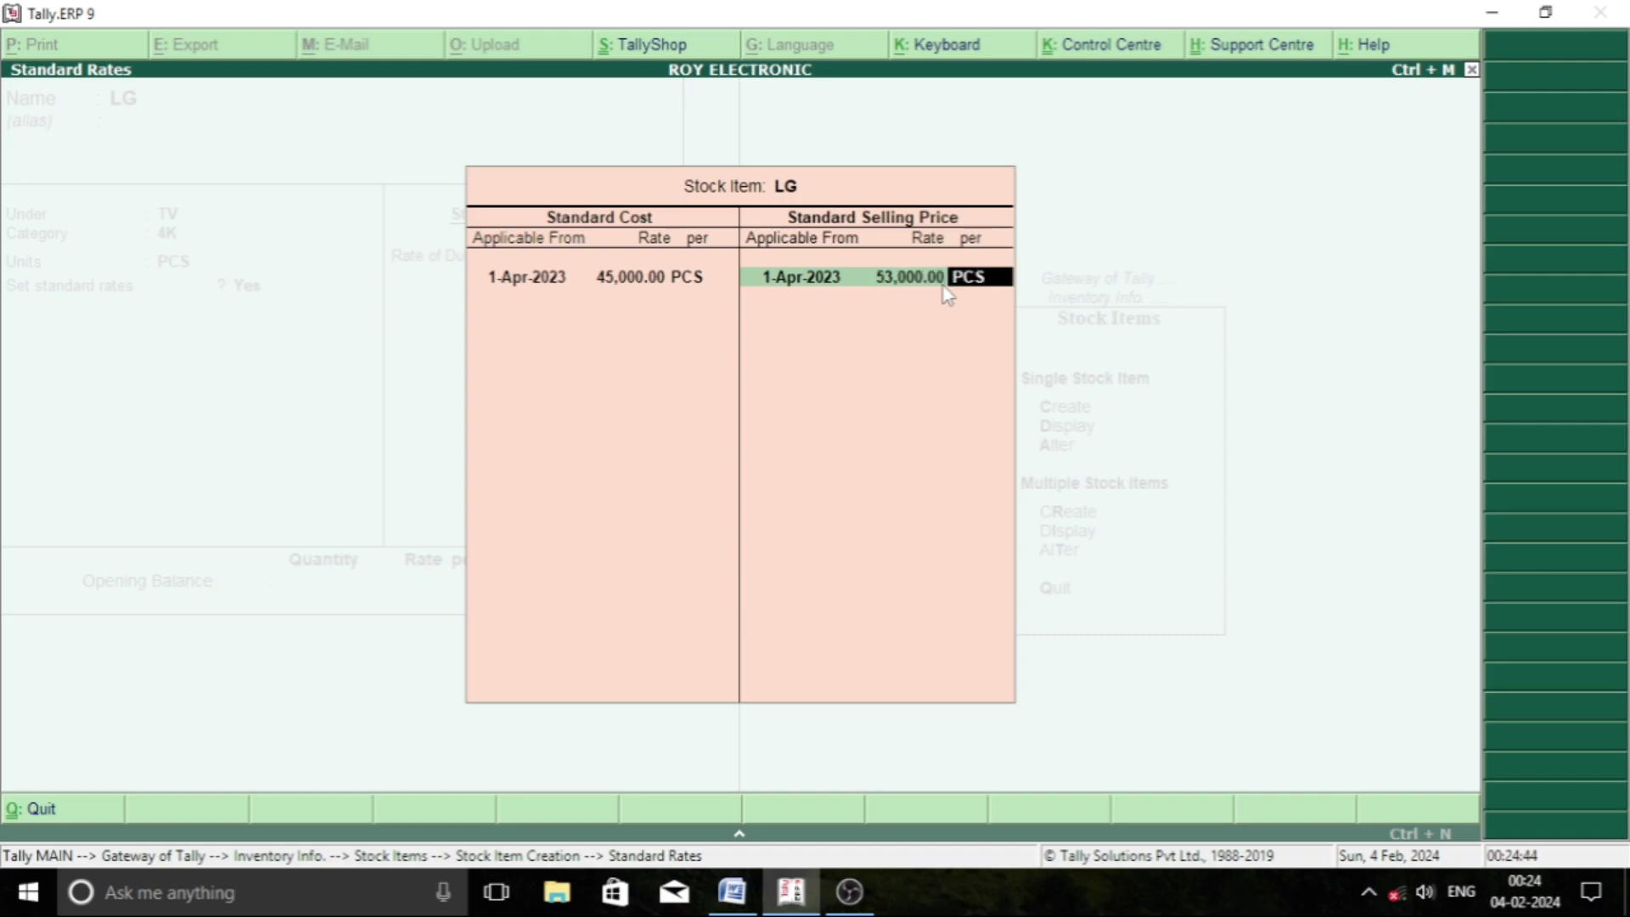
pyautogui.press('Return')
pyautogui.press('Return')
pyautogui.press('Return')
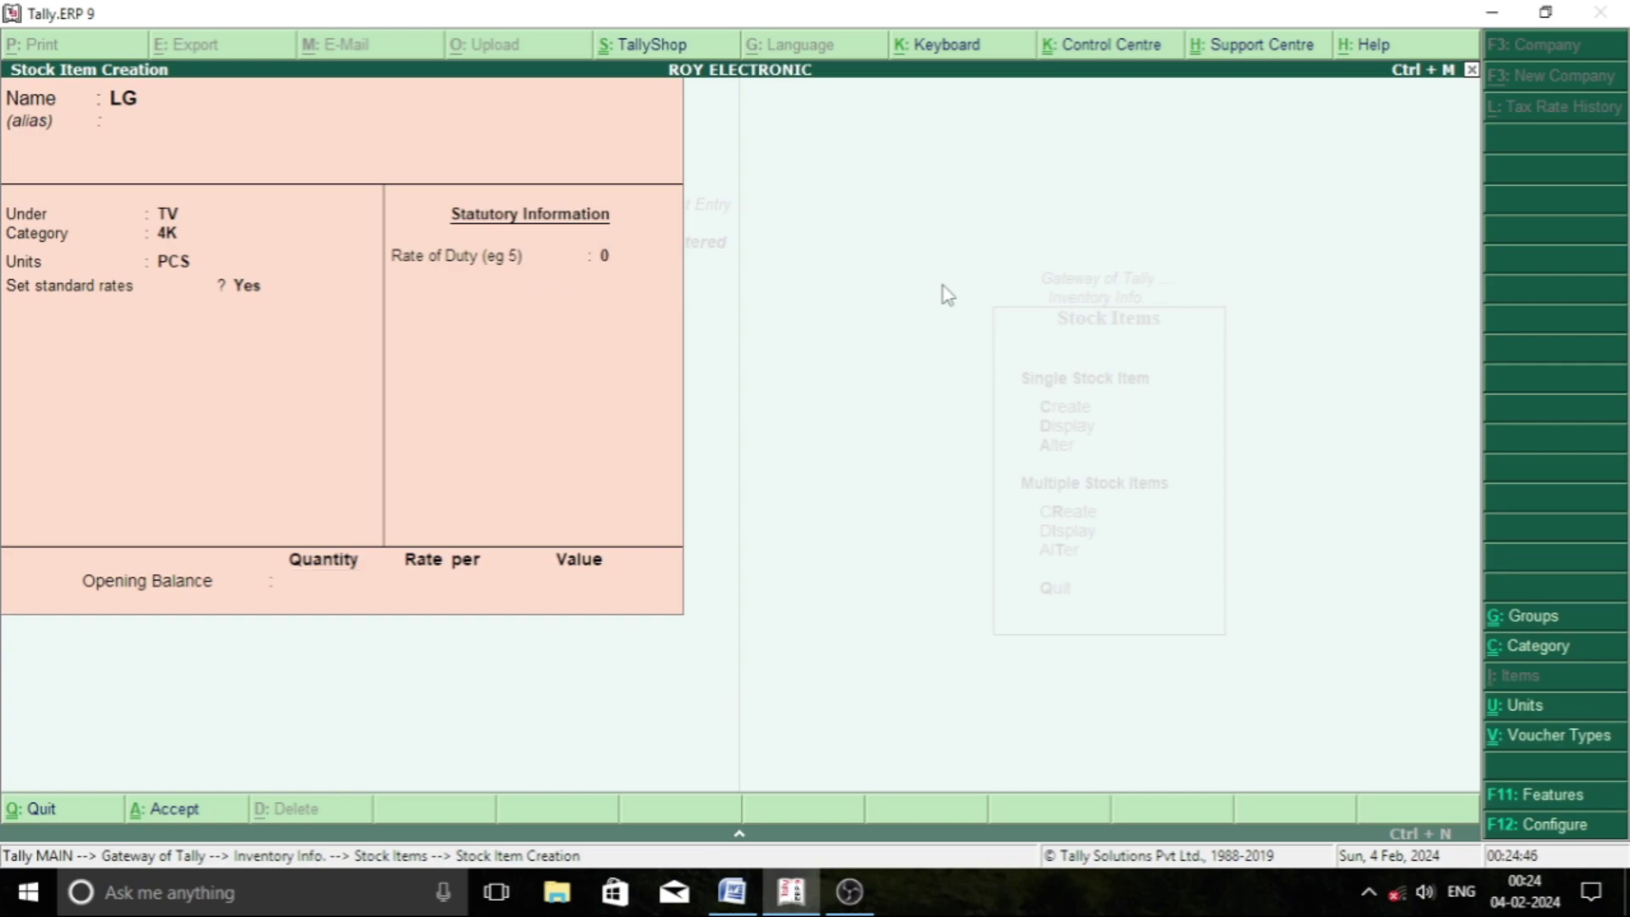
pyautogui.press('Return')
pyautogui.press('Return')
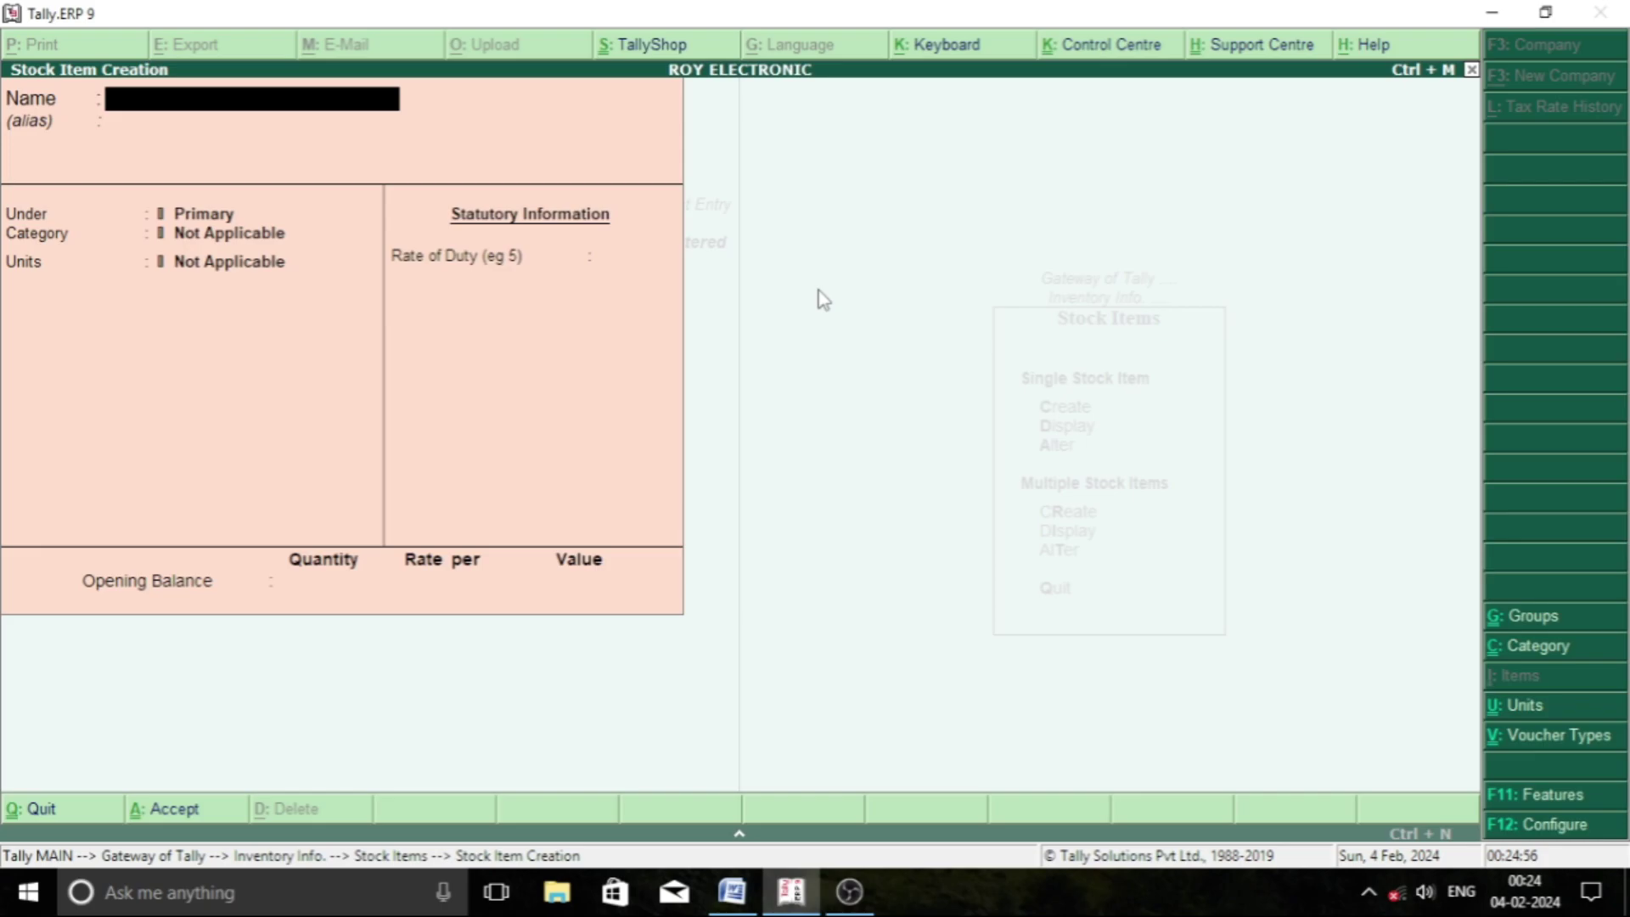
# - Leave stock item creation and open the single ledger creation form from the accounts masters
pyautogui.press('Escape')
pyautogui.press('Escape')
pyautogui.press('Escape')
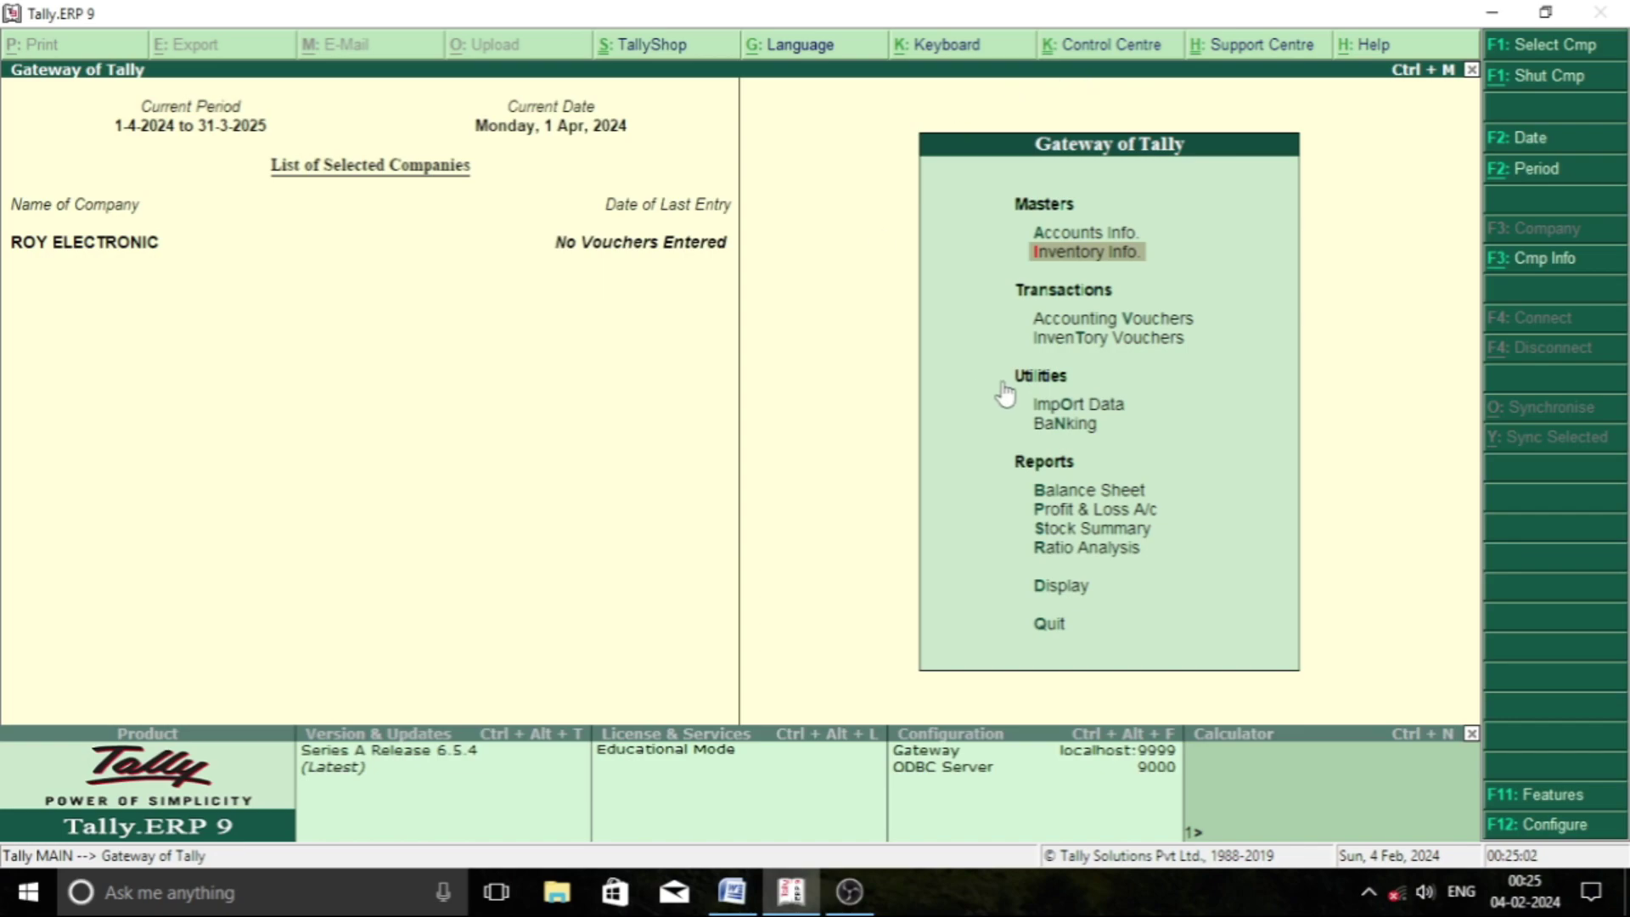
pyautogui.press('Up')
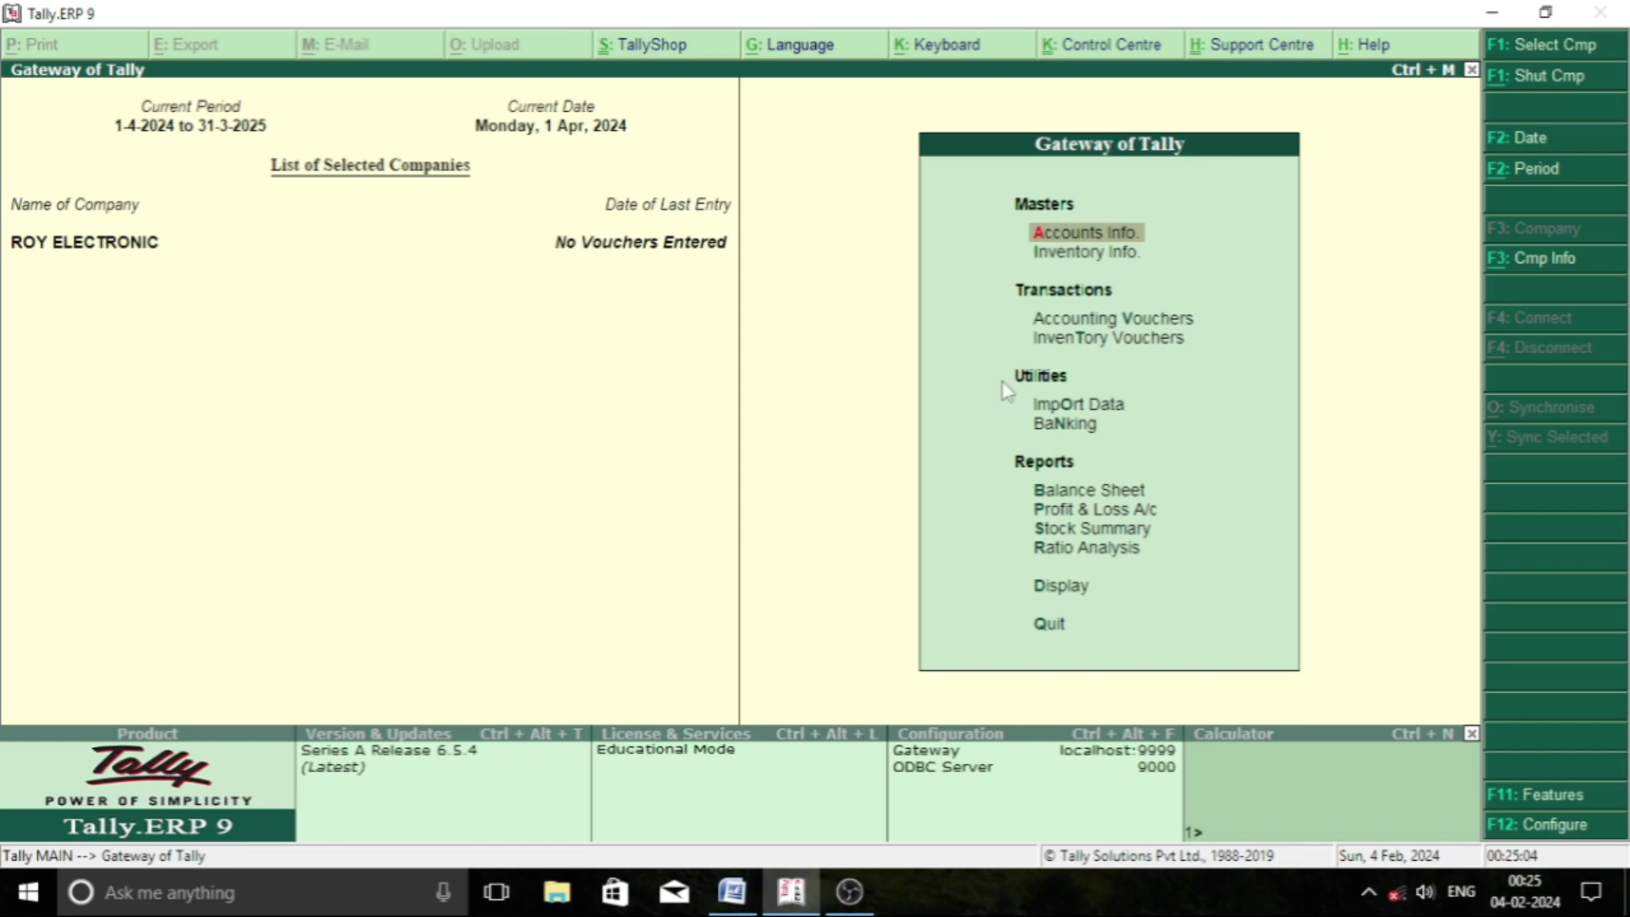
pyautogui.press('Return')
pyautogui.press('Down')
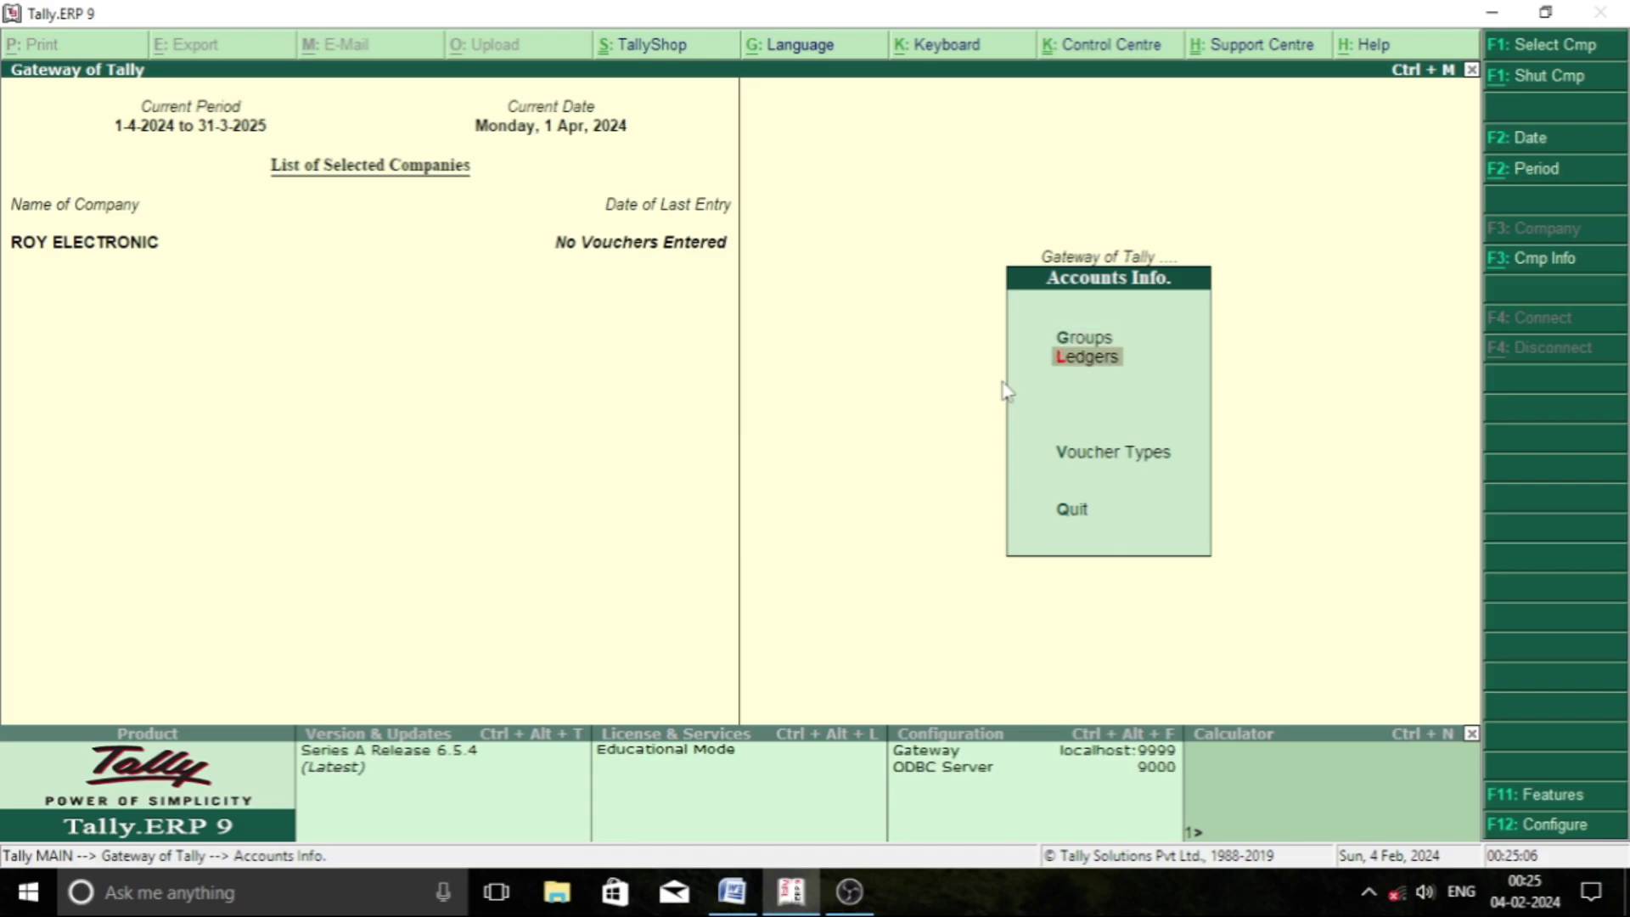
pyautogui.press('Return')
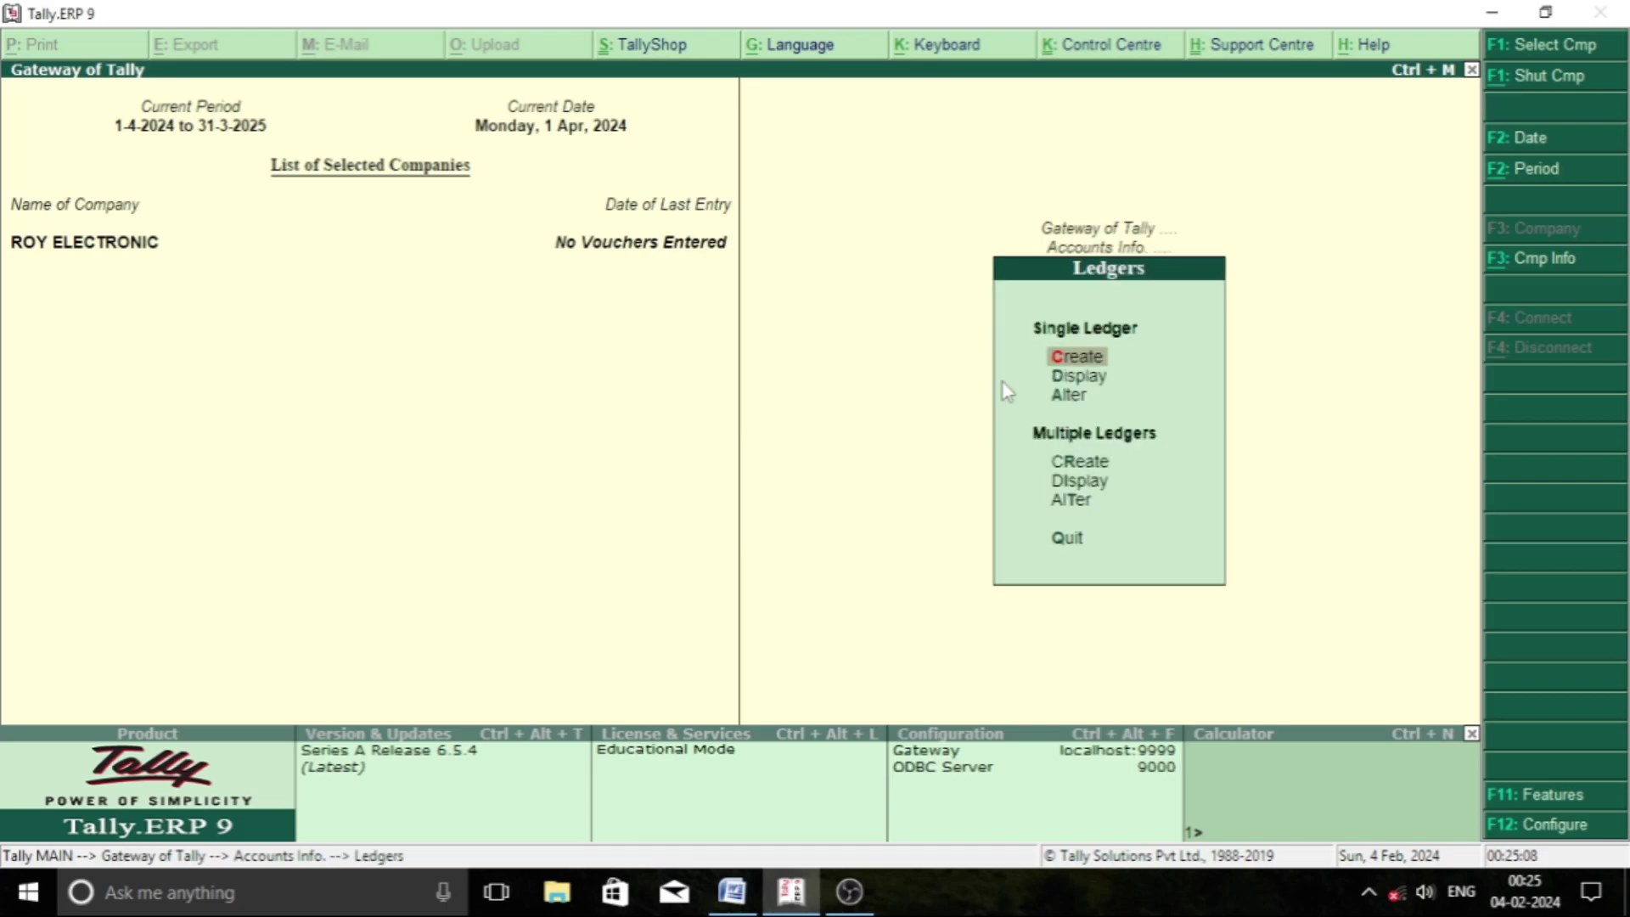
pyautogui.press('Return')
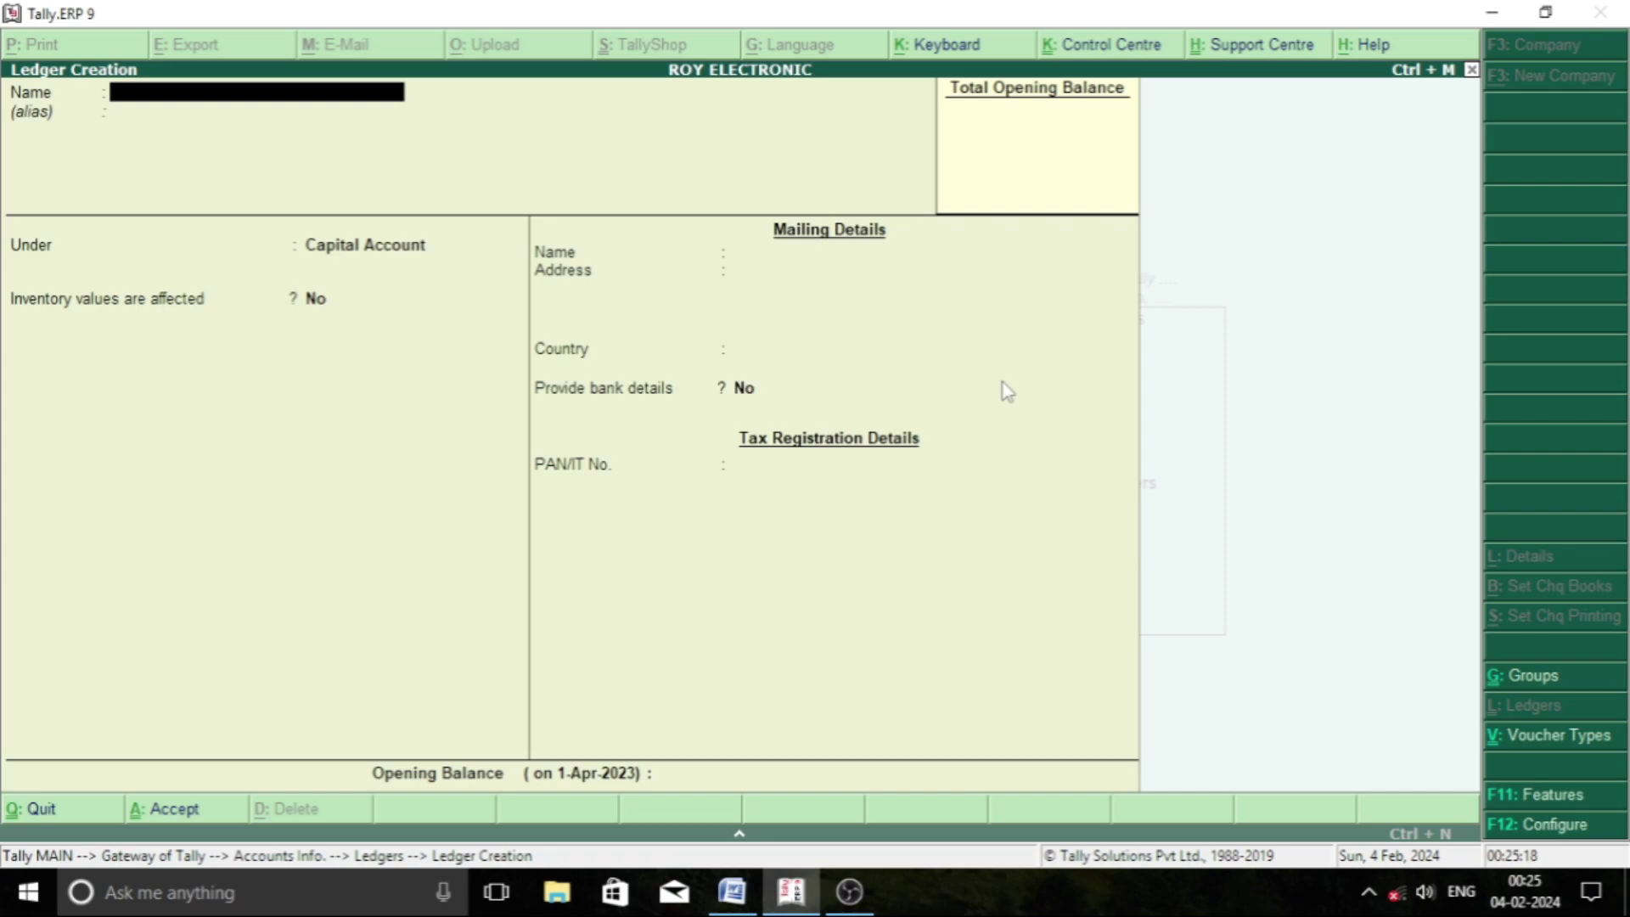
# - Create the ledger S.R ENTERPRISE under Sundry Creditors and save it with the default settings
pyautogui.write('S.R ENTERPR')
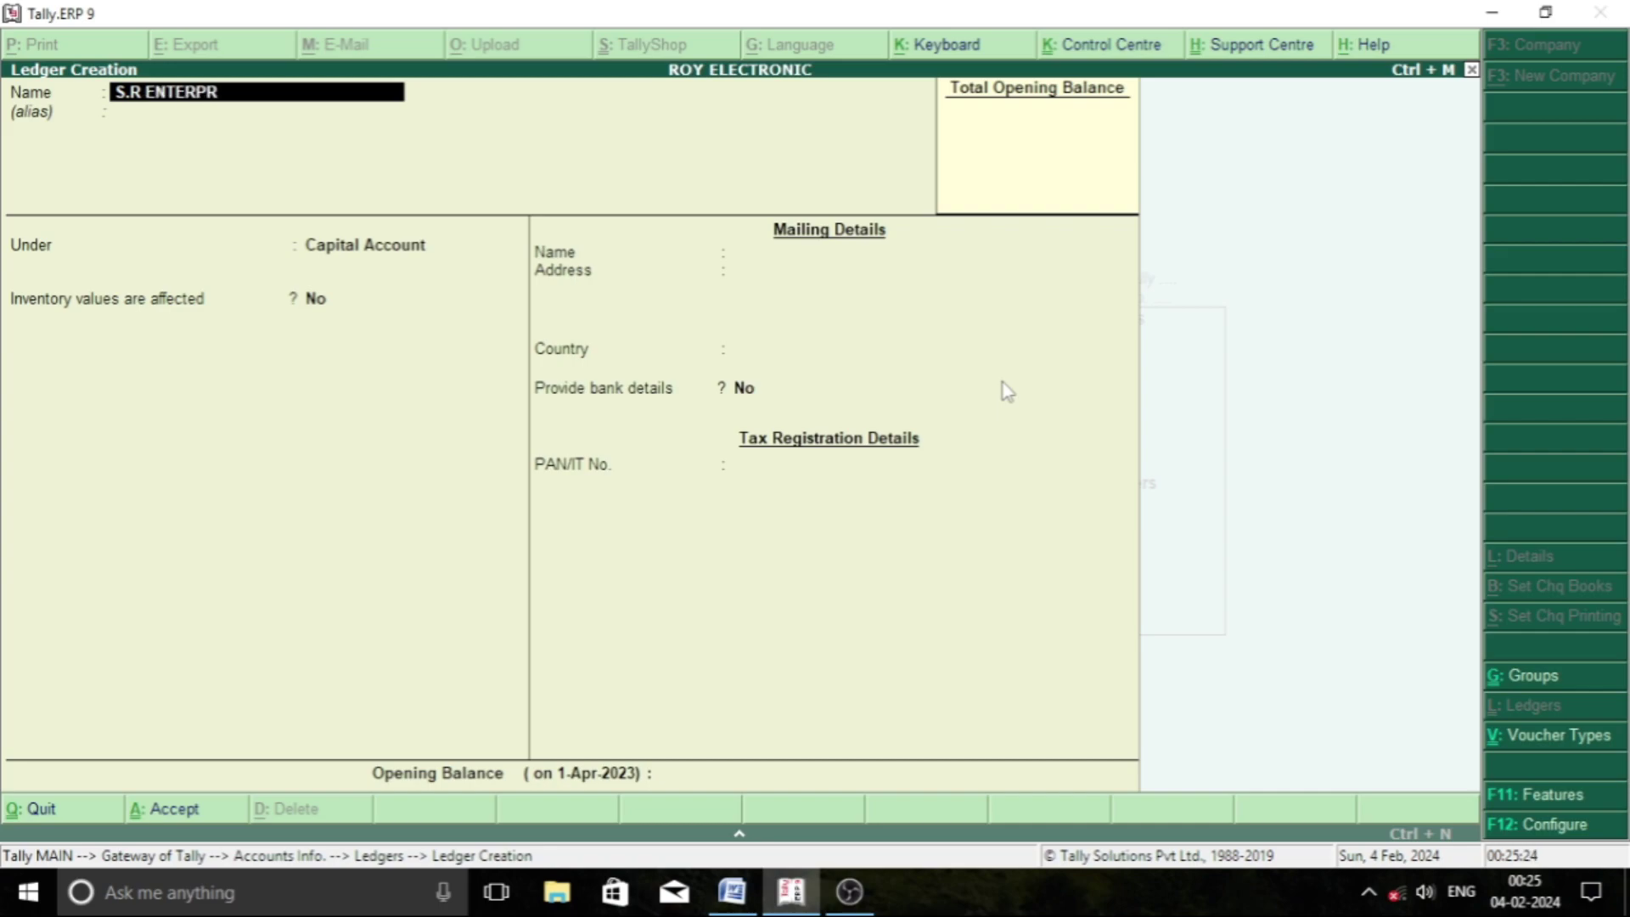
pyautogui.write('ISE')
pyautogui.press('Return')
pyautogui.press('Return')
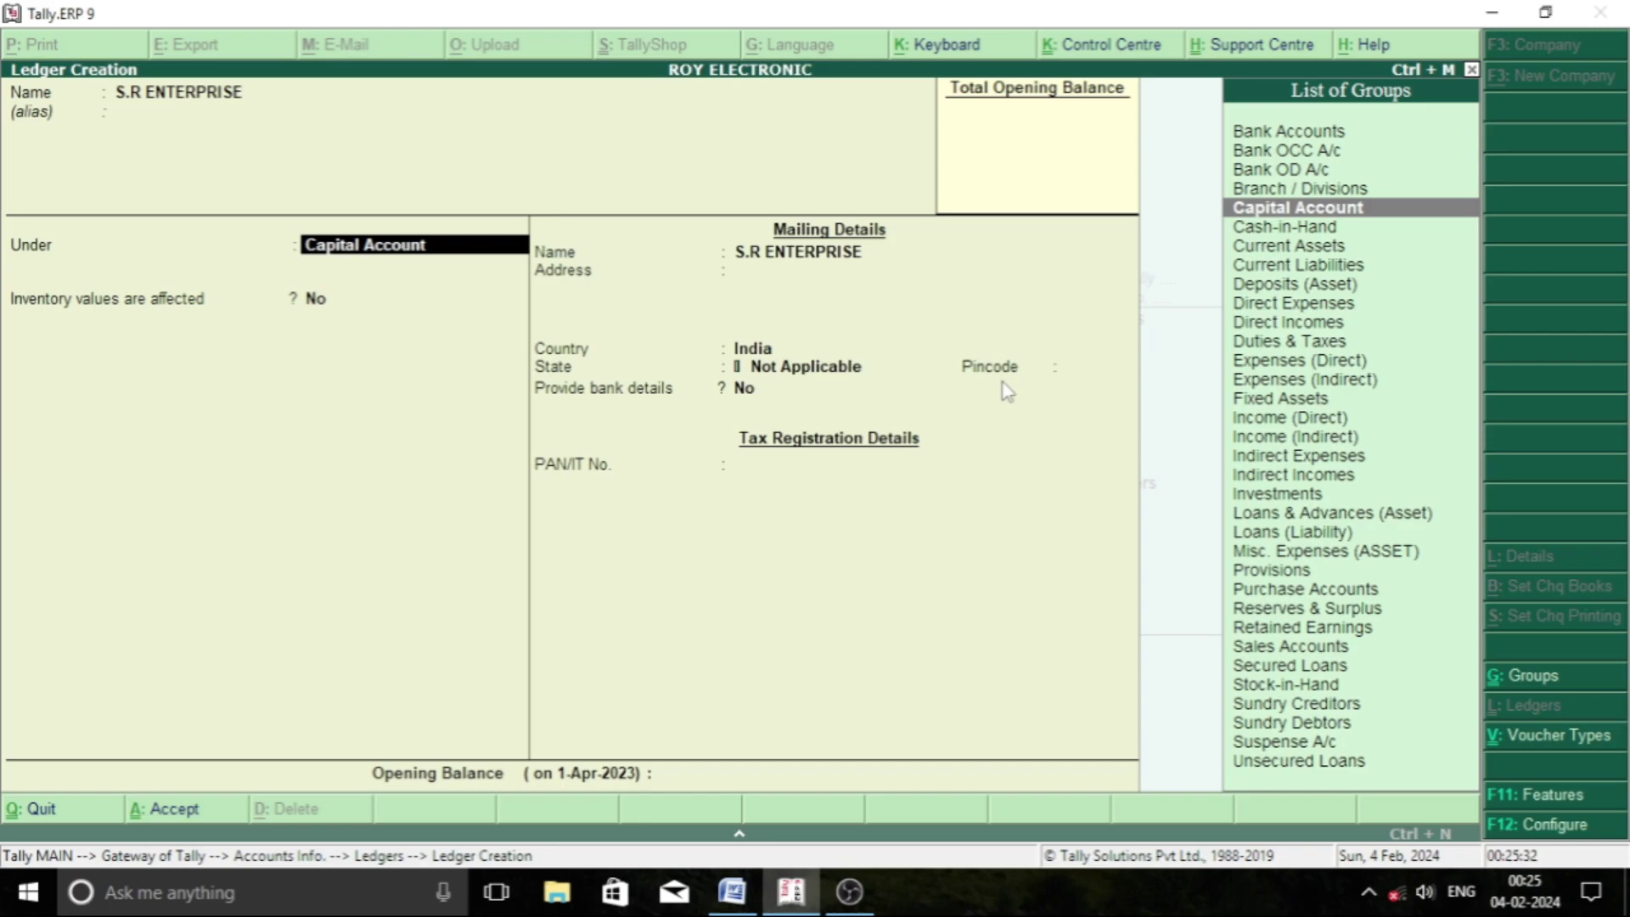
pyautogui.write('S')
pyautogui.press('Down')
pyautogui.press('Down')
pyautogui.press('Down')
pyautogui.press('Down')
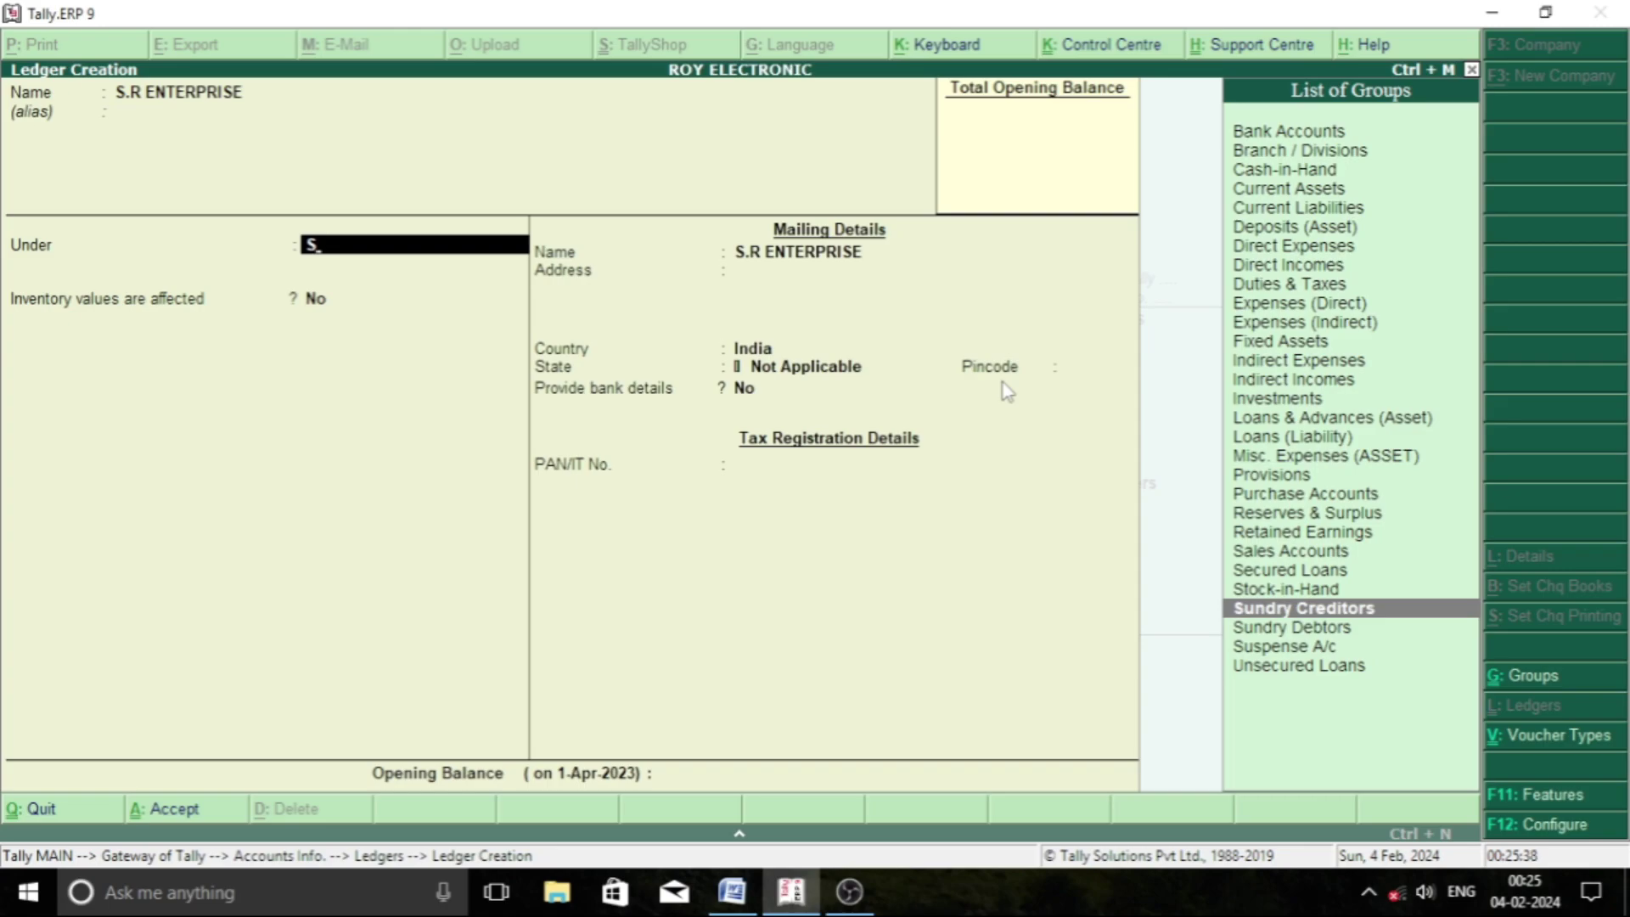
pyautogui.press('Return')
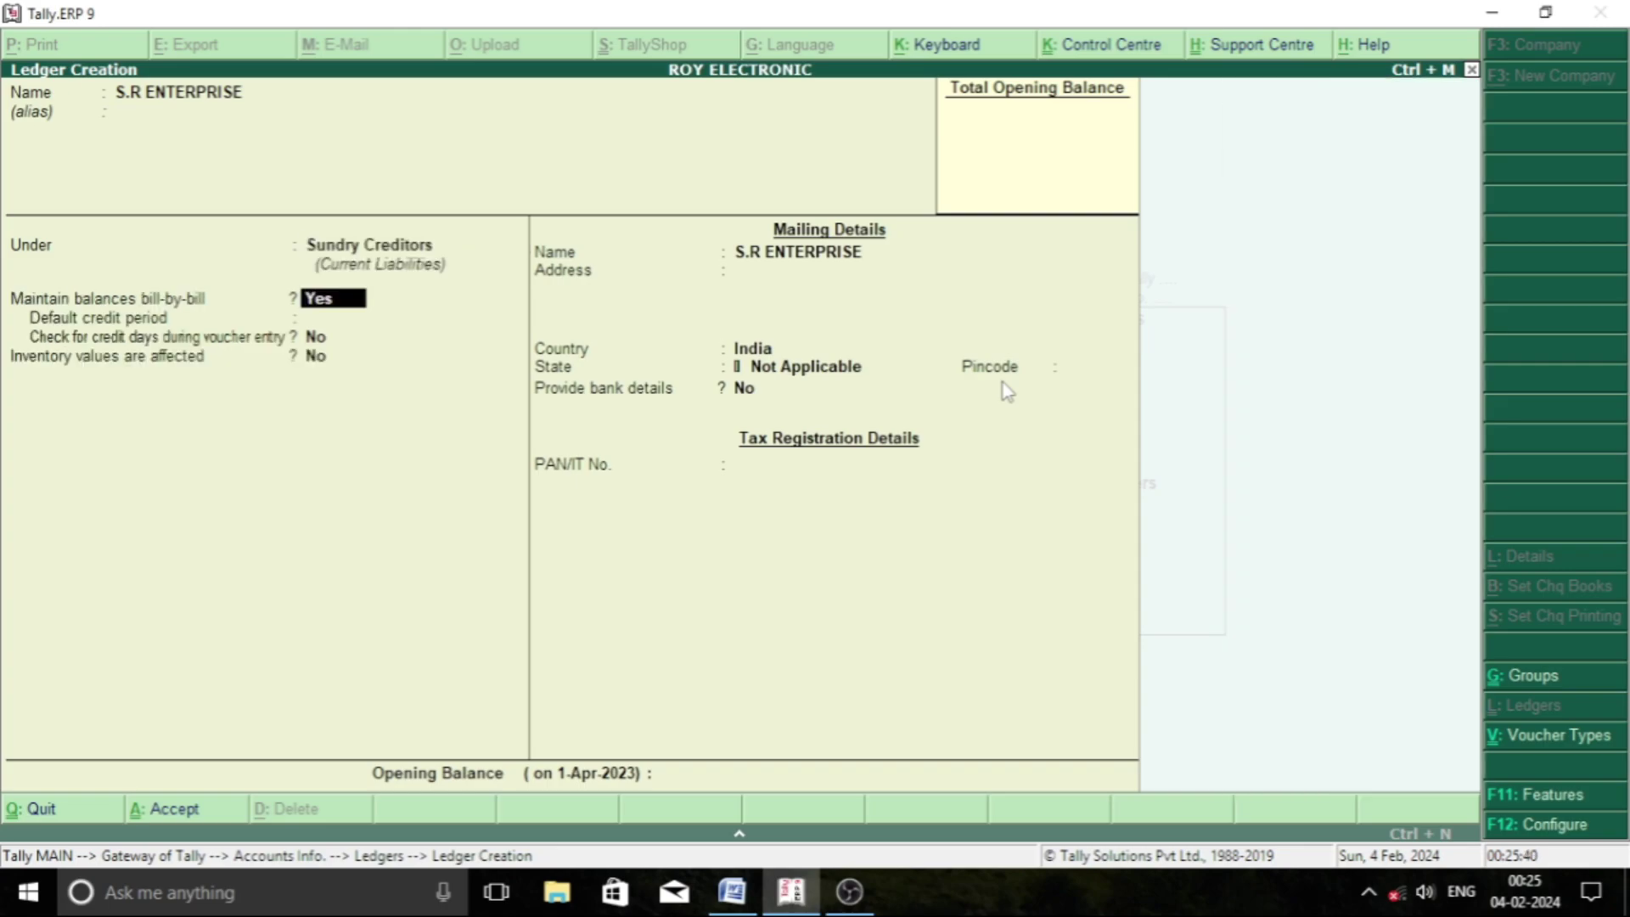
pyautogui.hotkey('ctrl', 'a')
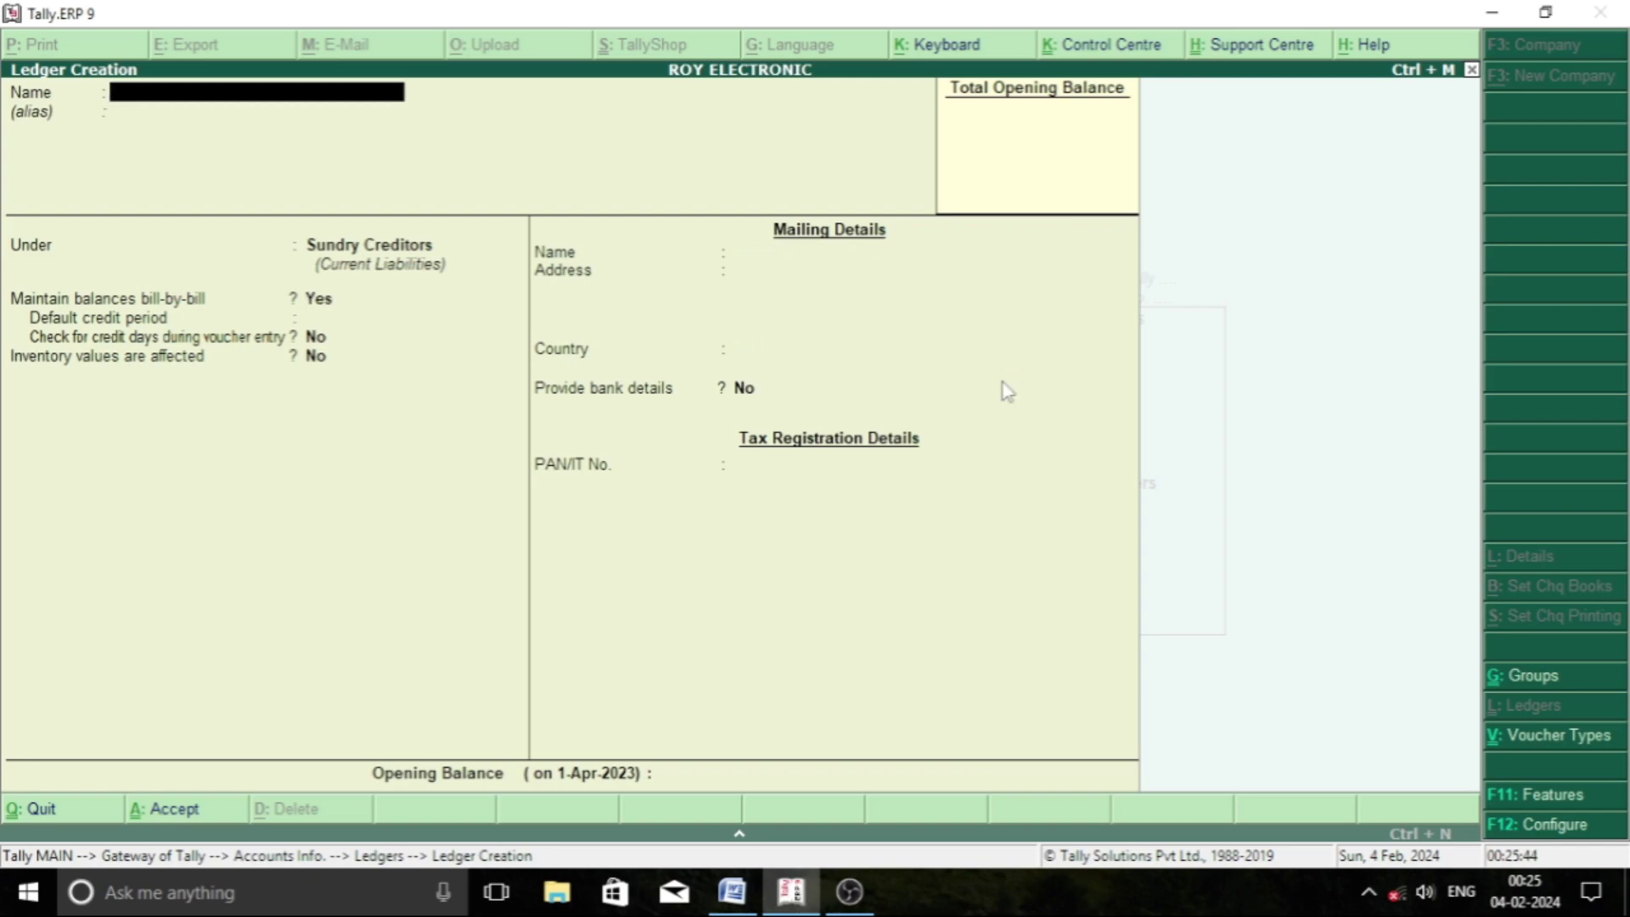
# - Create and save the ledger DAS ENTERPRISE, keeping it under Sundry Creditors
pyautogui.write('DAS ENTERPRISE')
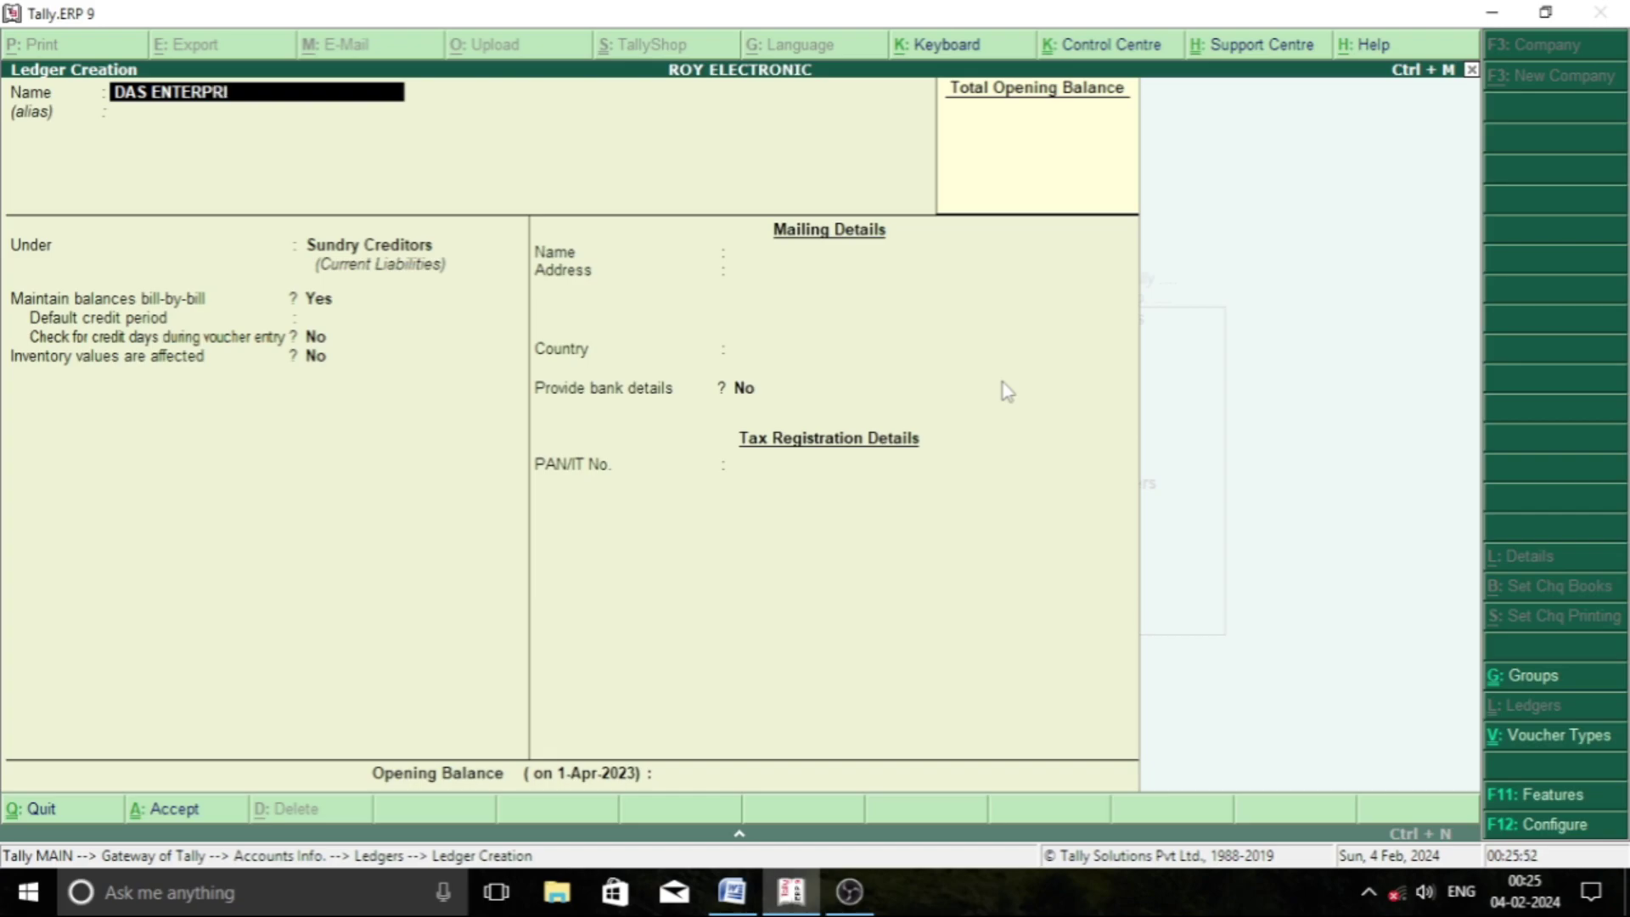
pyautogui.press('Return')
pyautogui.press('Return')
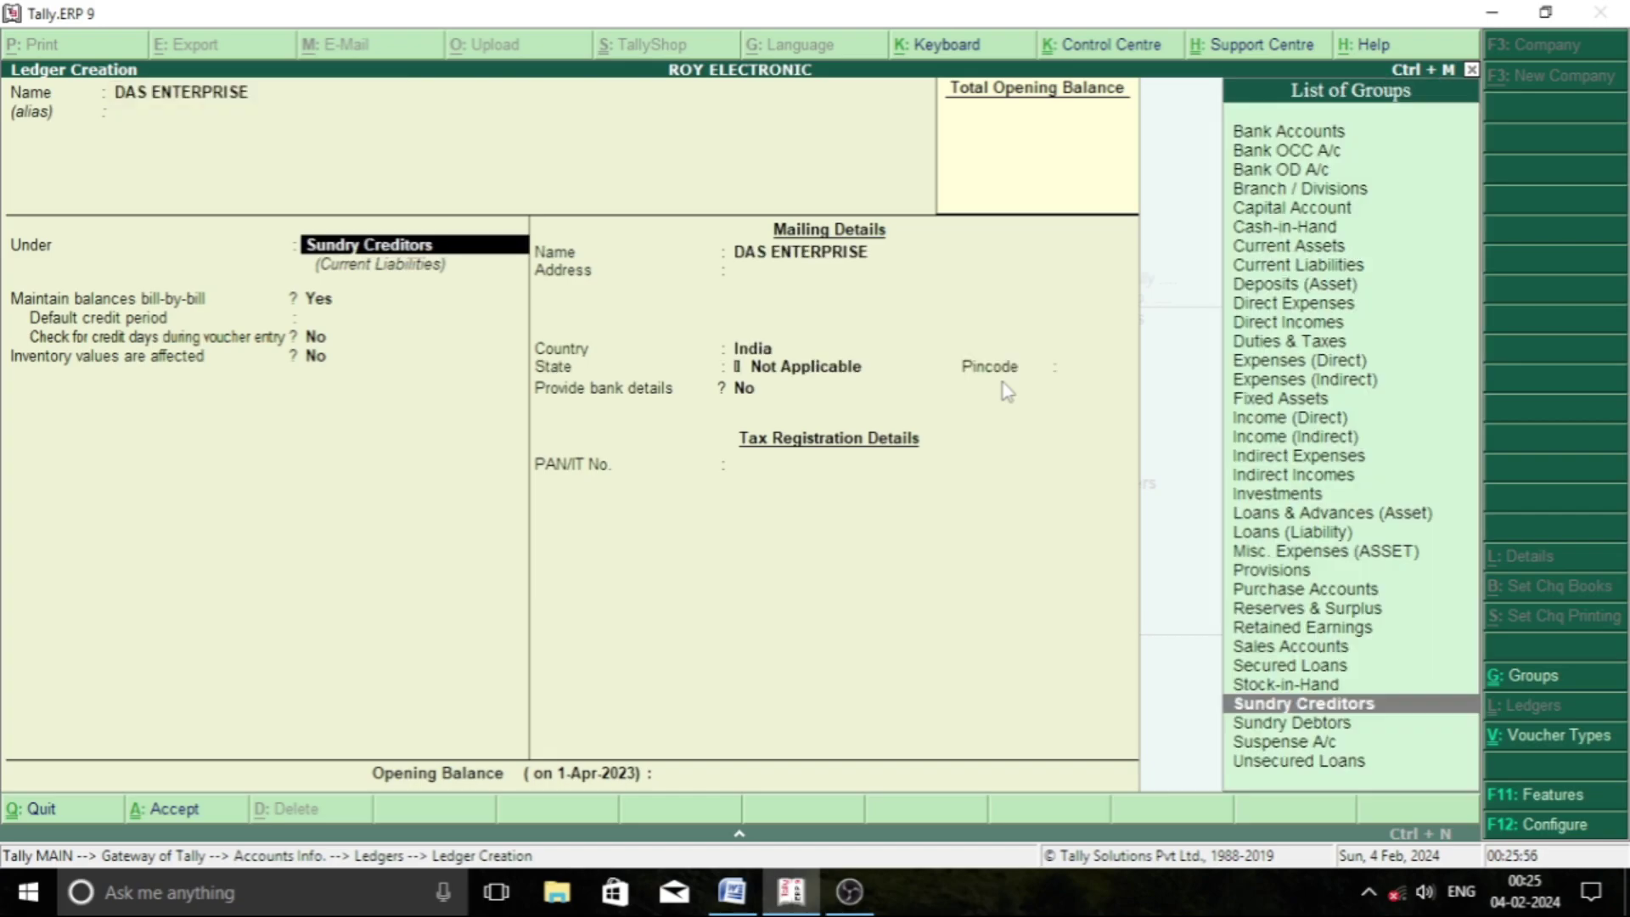
pyautogui.hotkey('ctrl', 'a')
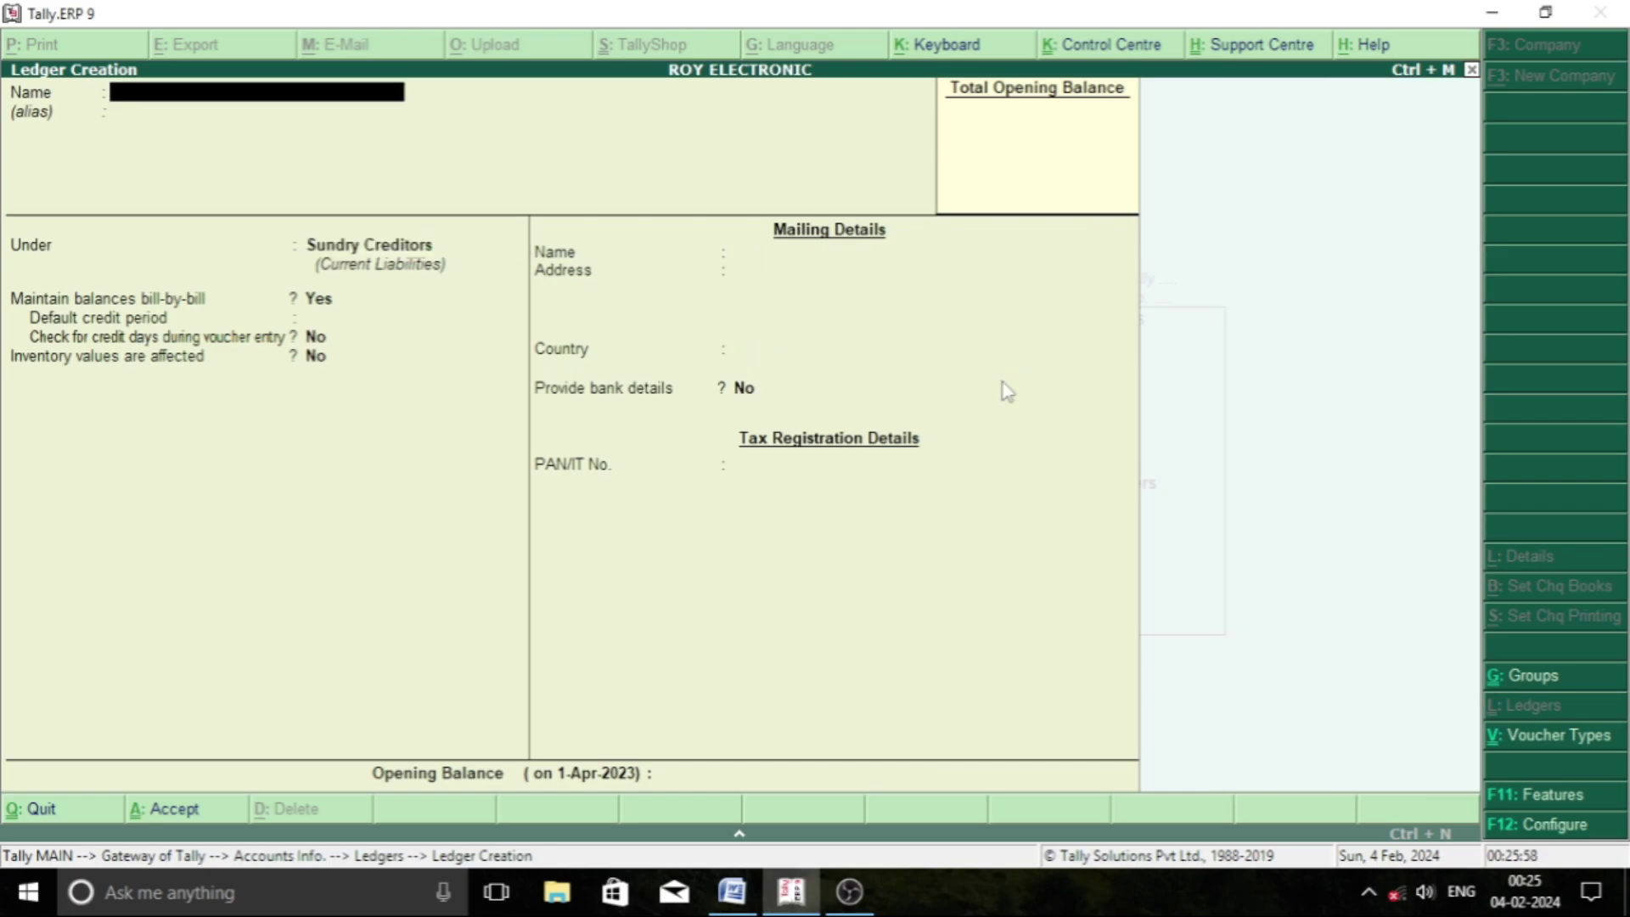
# - Create the ledger SAHA ELECTRONIC under Sundry Debtors and save it
pyautogui.write('SAHA ELECTRONIC')
pyautogui.press('Return')
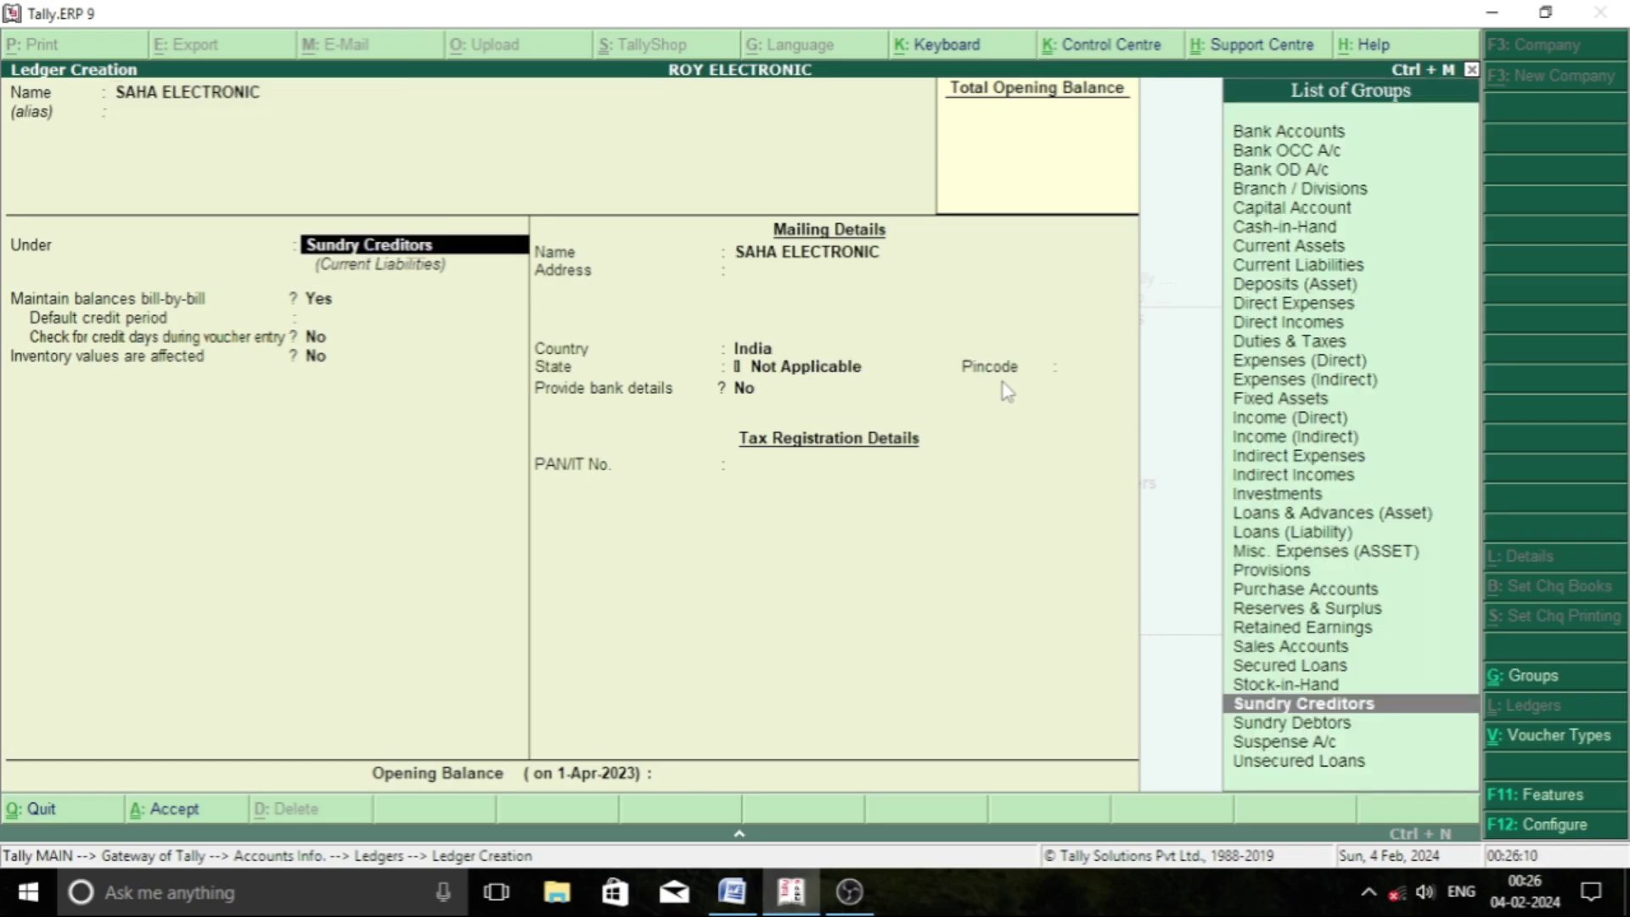
pyautogui.press('Down')
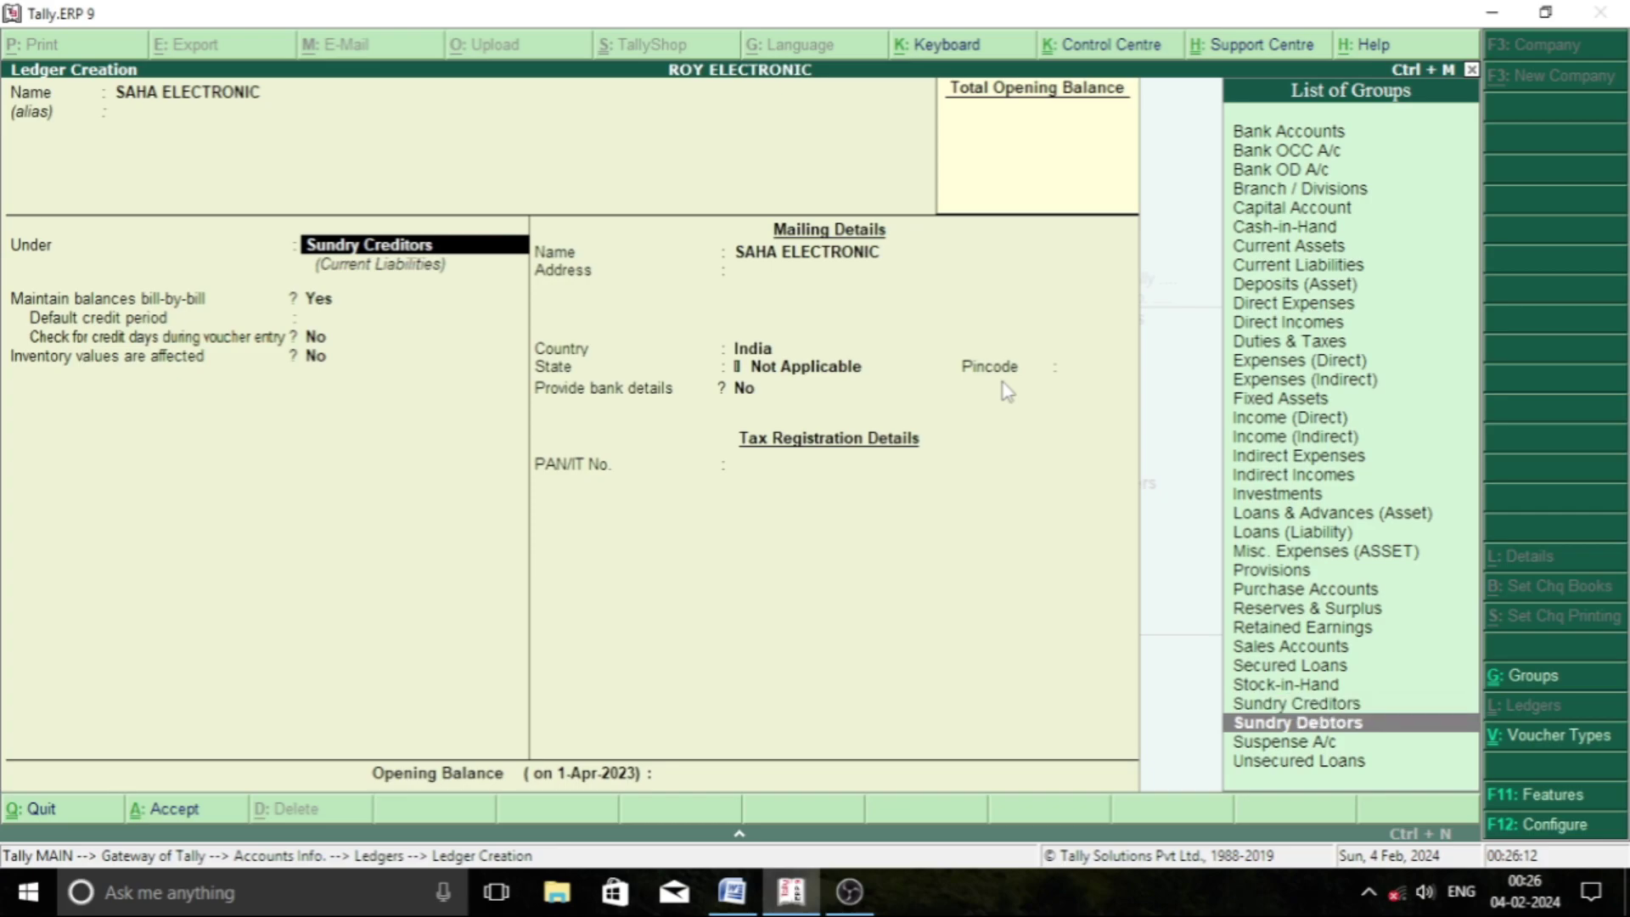
pyautogui.click(1290, 723)
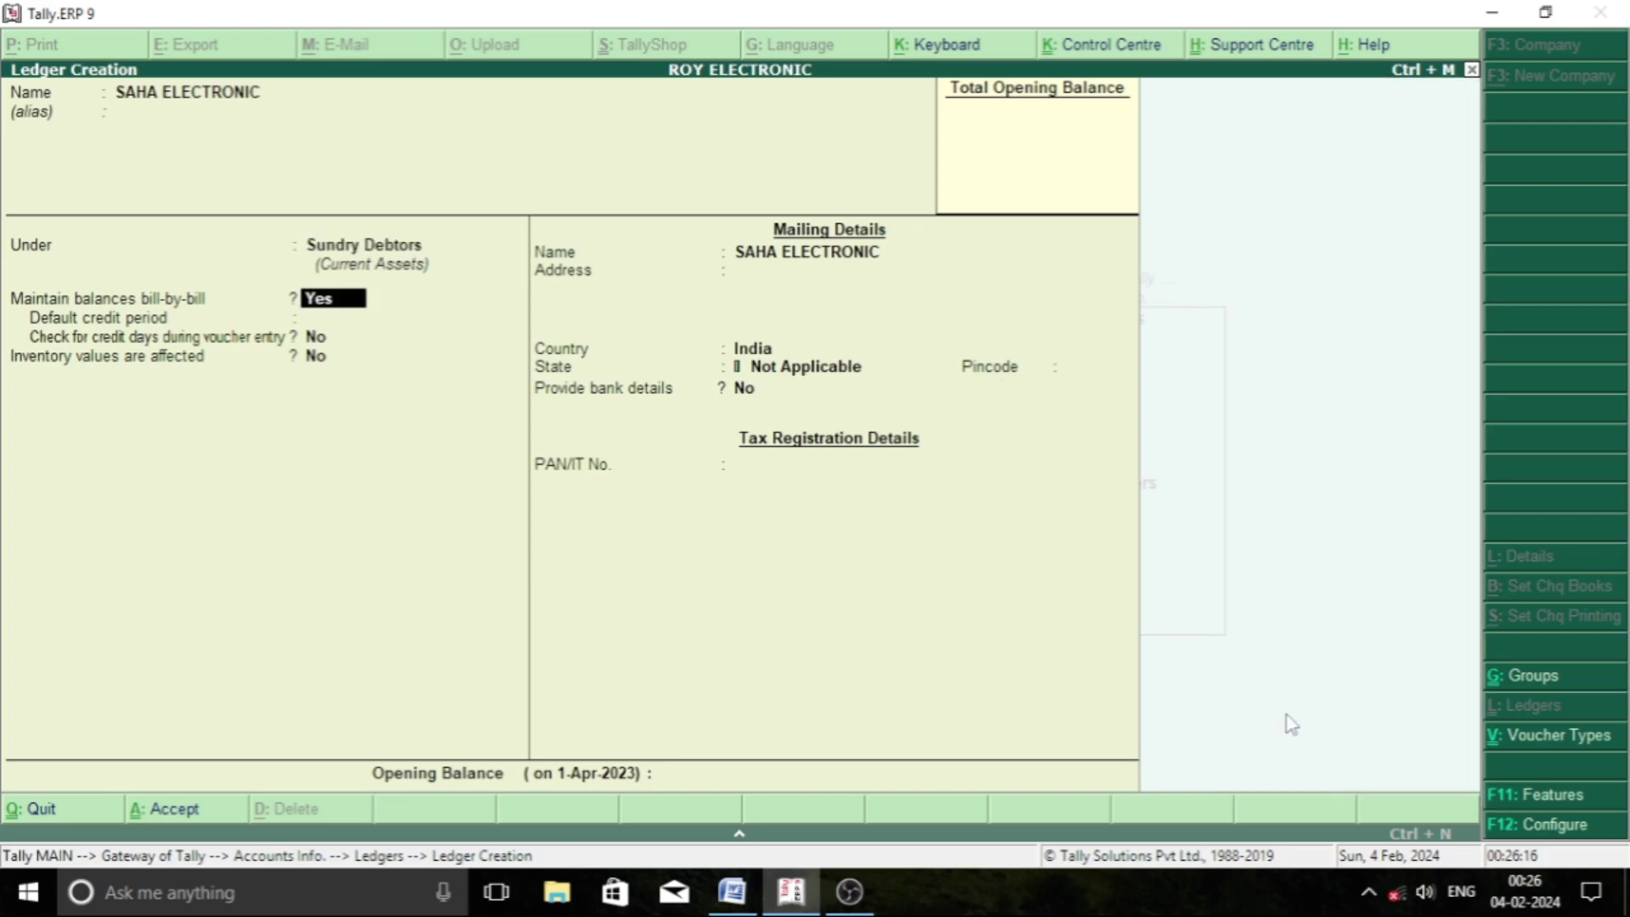
pyautogui.hotkey('ctrl', 'a')
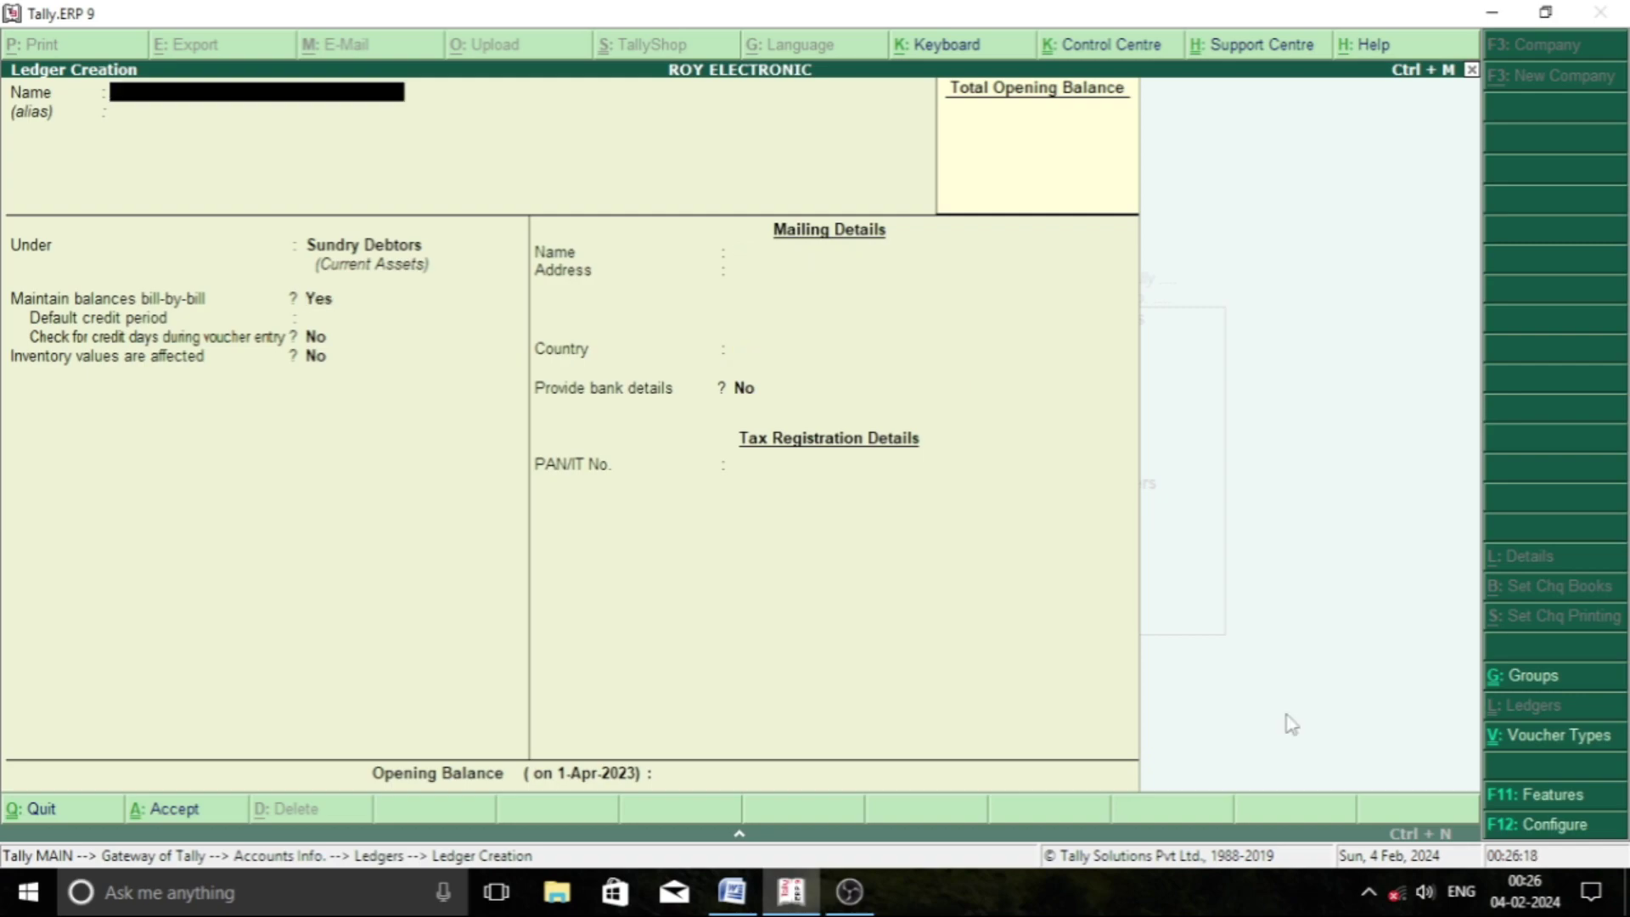
# - Create and save the ledger A.S ELECTRONIC, keeping it under Sundry Debtors
pyautogui.write('A.S ELECTRO')
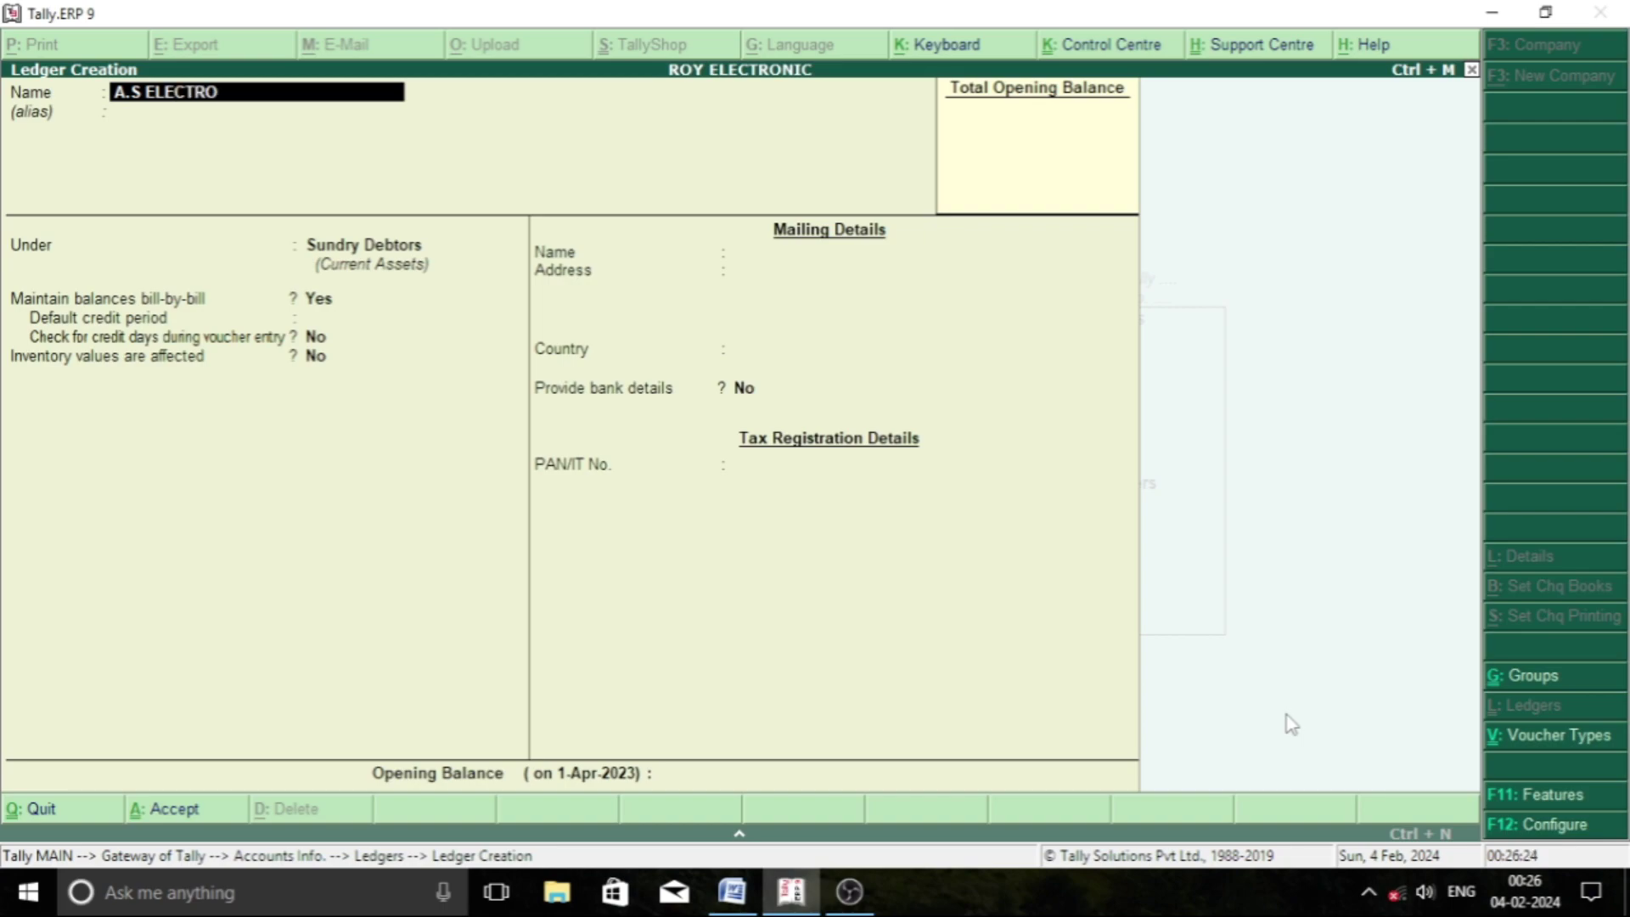
pyautogui.write('NIC')
pyautogui.press('Return')
pyautogui.press('Return')
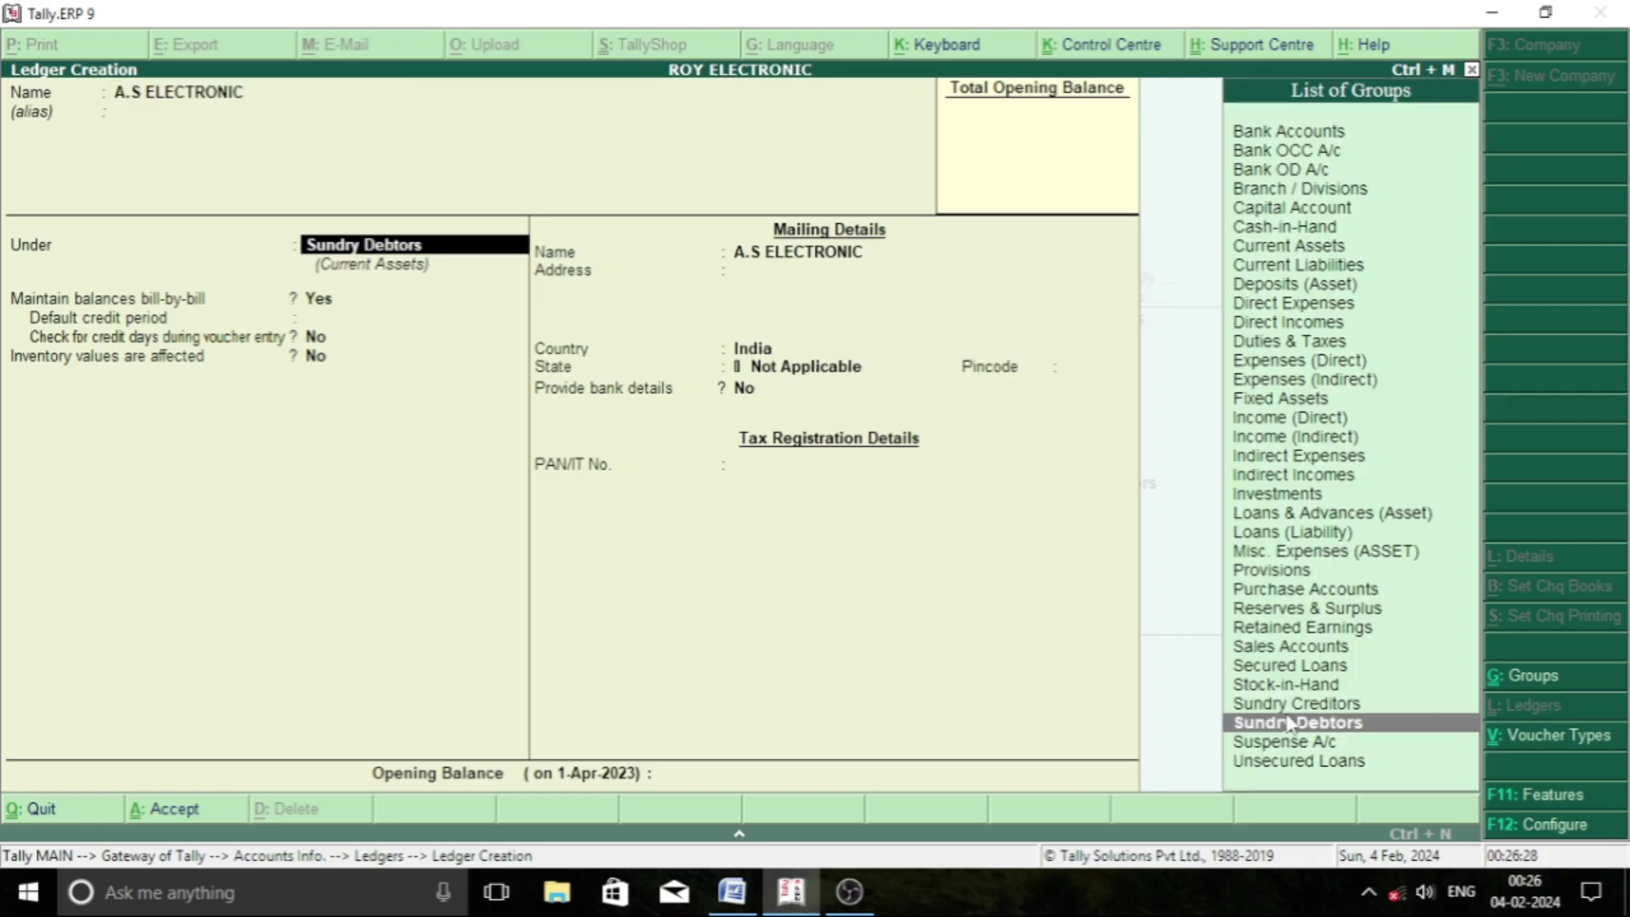
pyautogui.hotkey('ctrl', 'a')
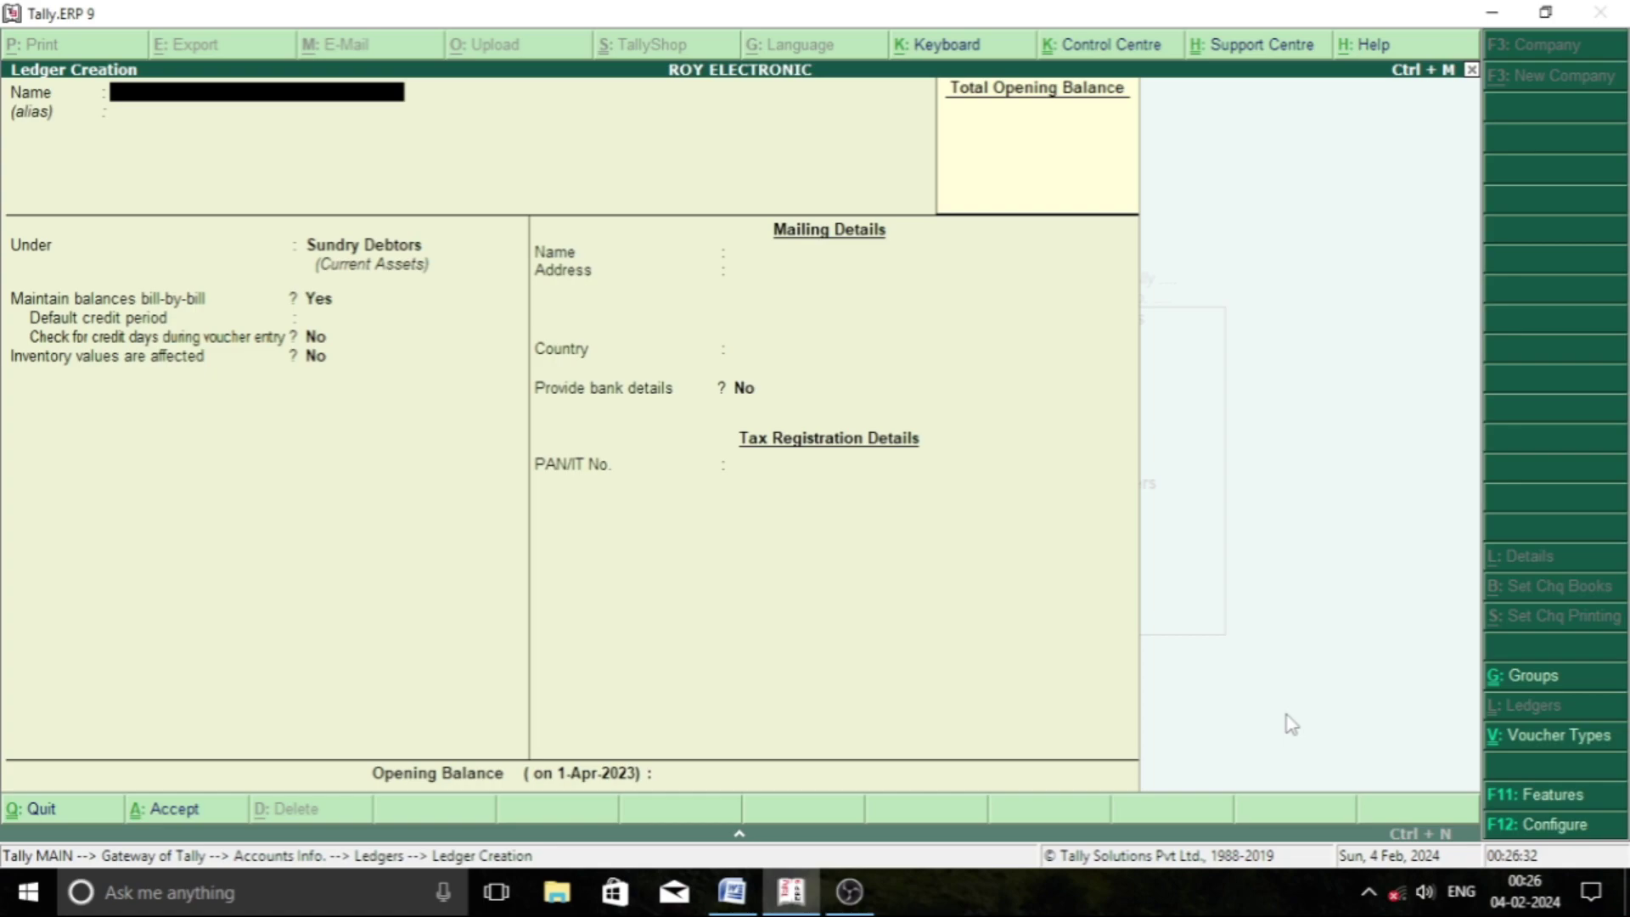
# - Create the ledger SALE A/C under Sales Accounts and save it with inventory values affected left at Yes
pyautogui.write('SALE A/C')
pyautogui.press('Return')
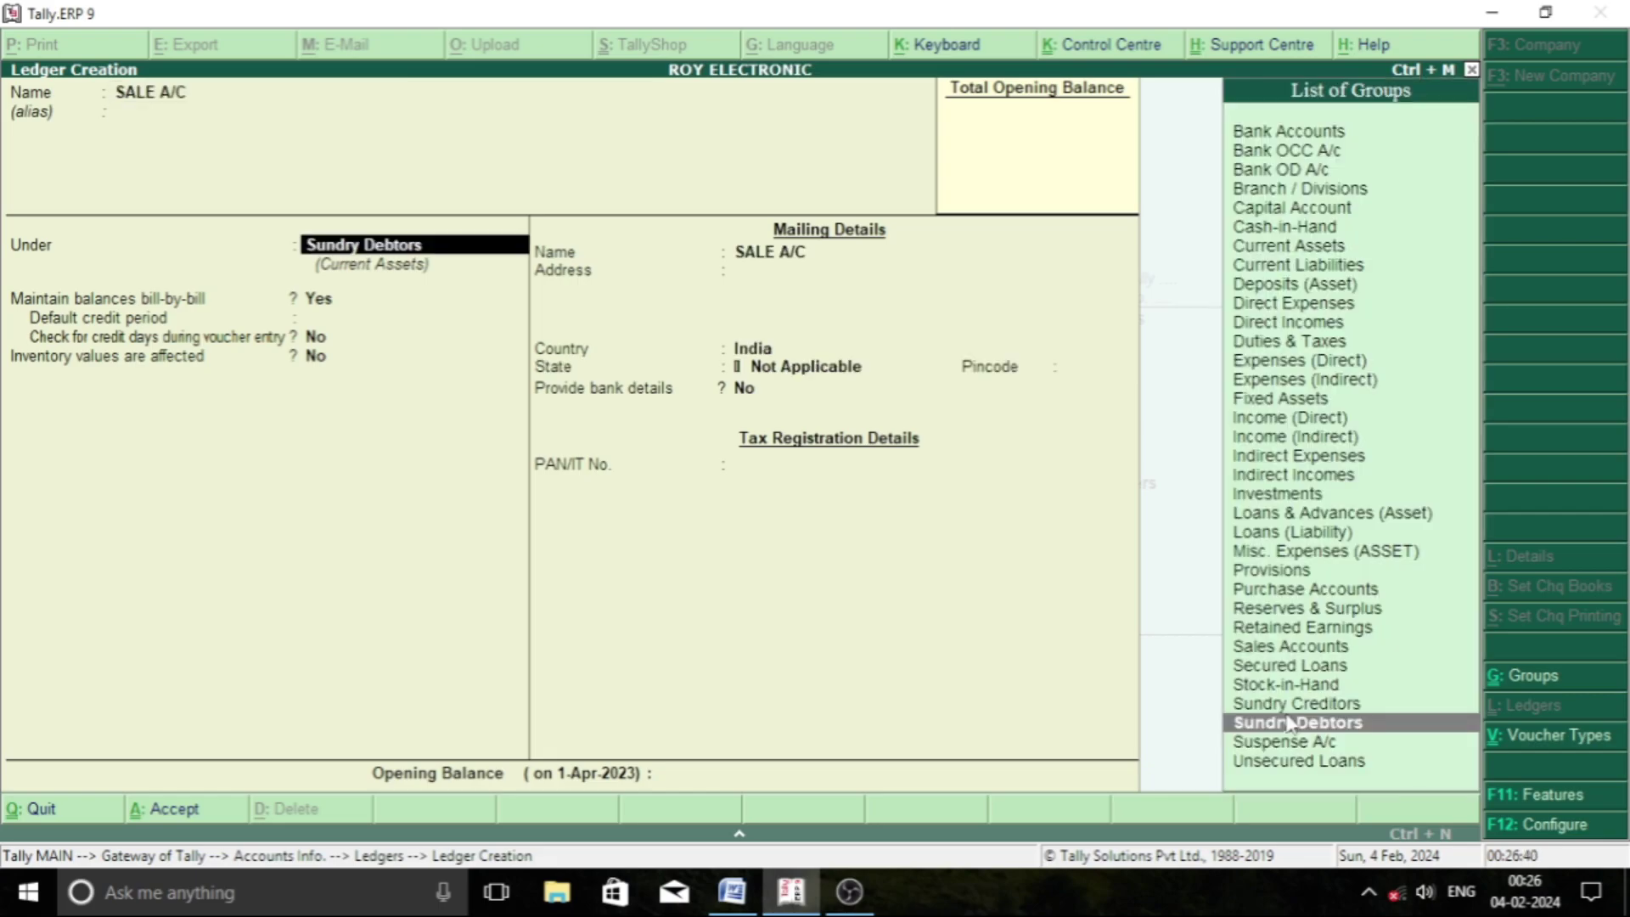
pyautogui.write('S')
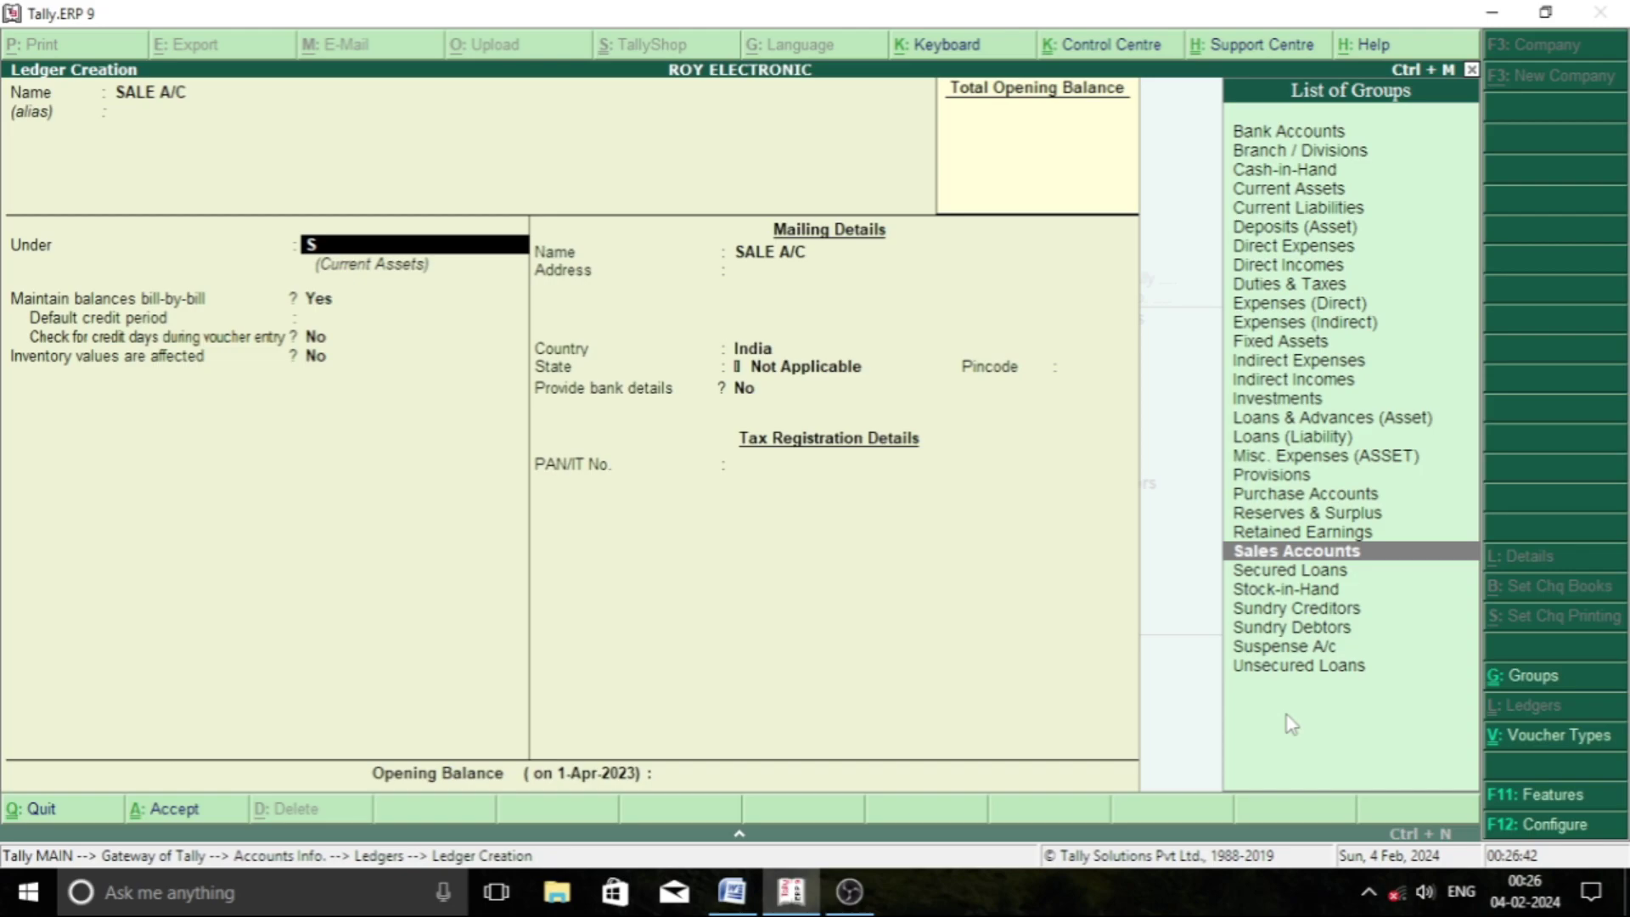
pyautogui.press('Return')
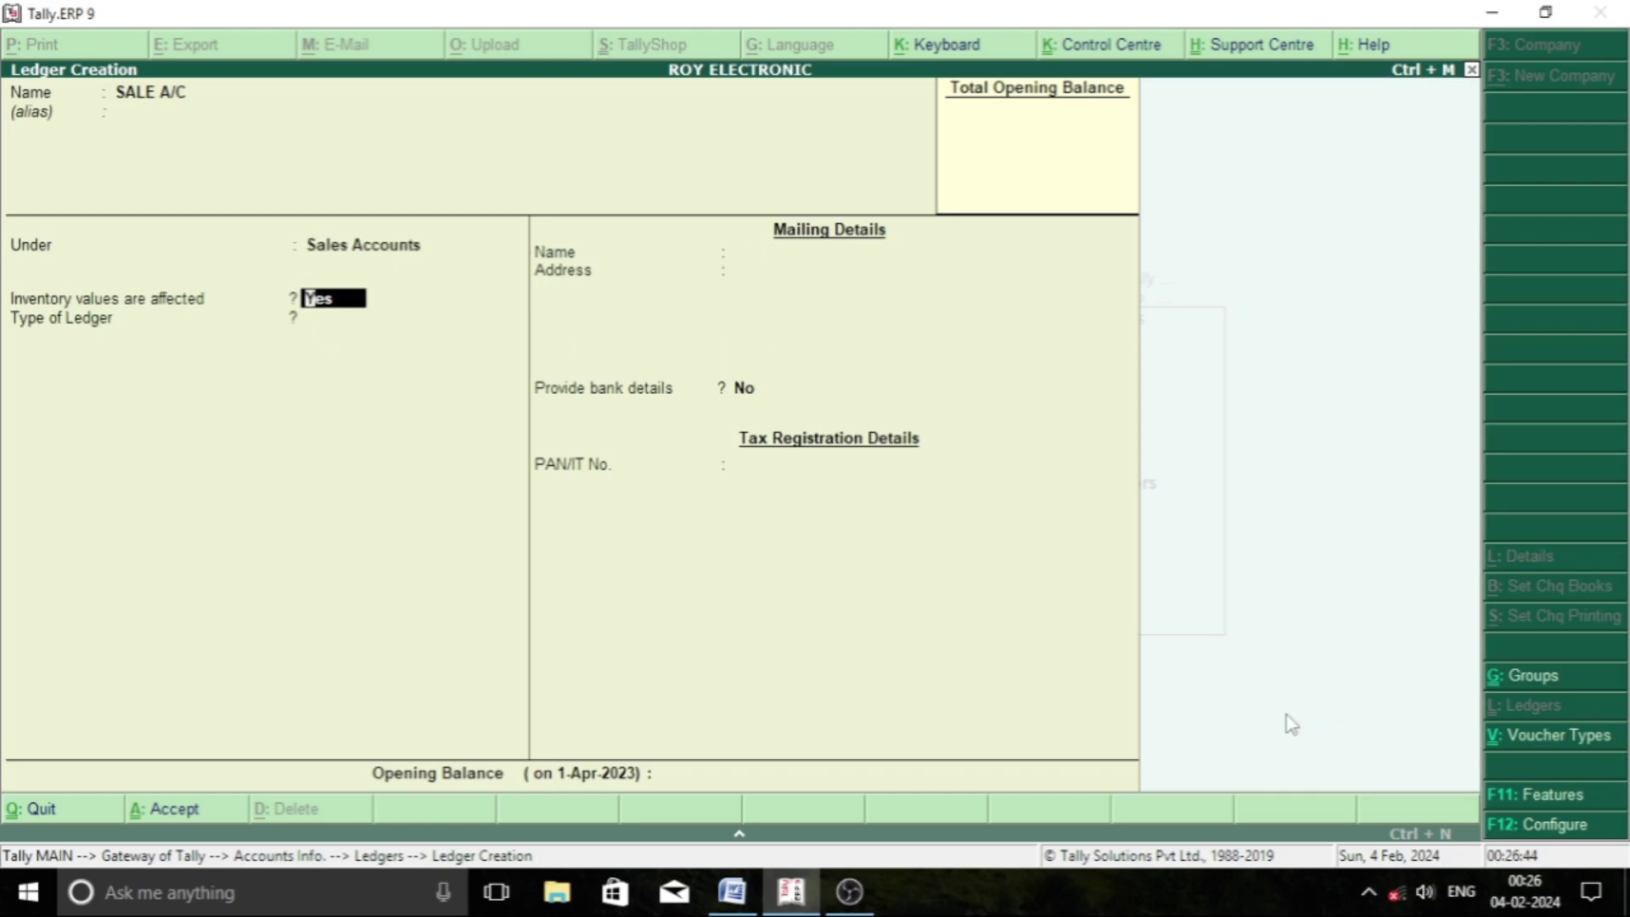
pyautogui.hotkey('ctrl', 'a')
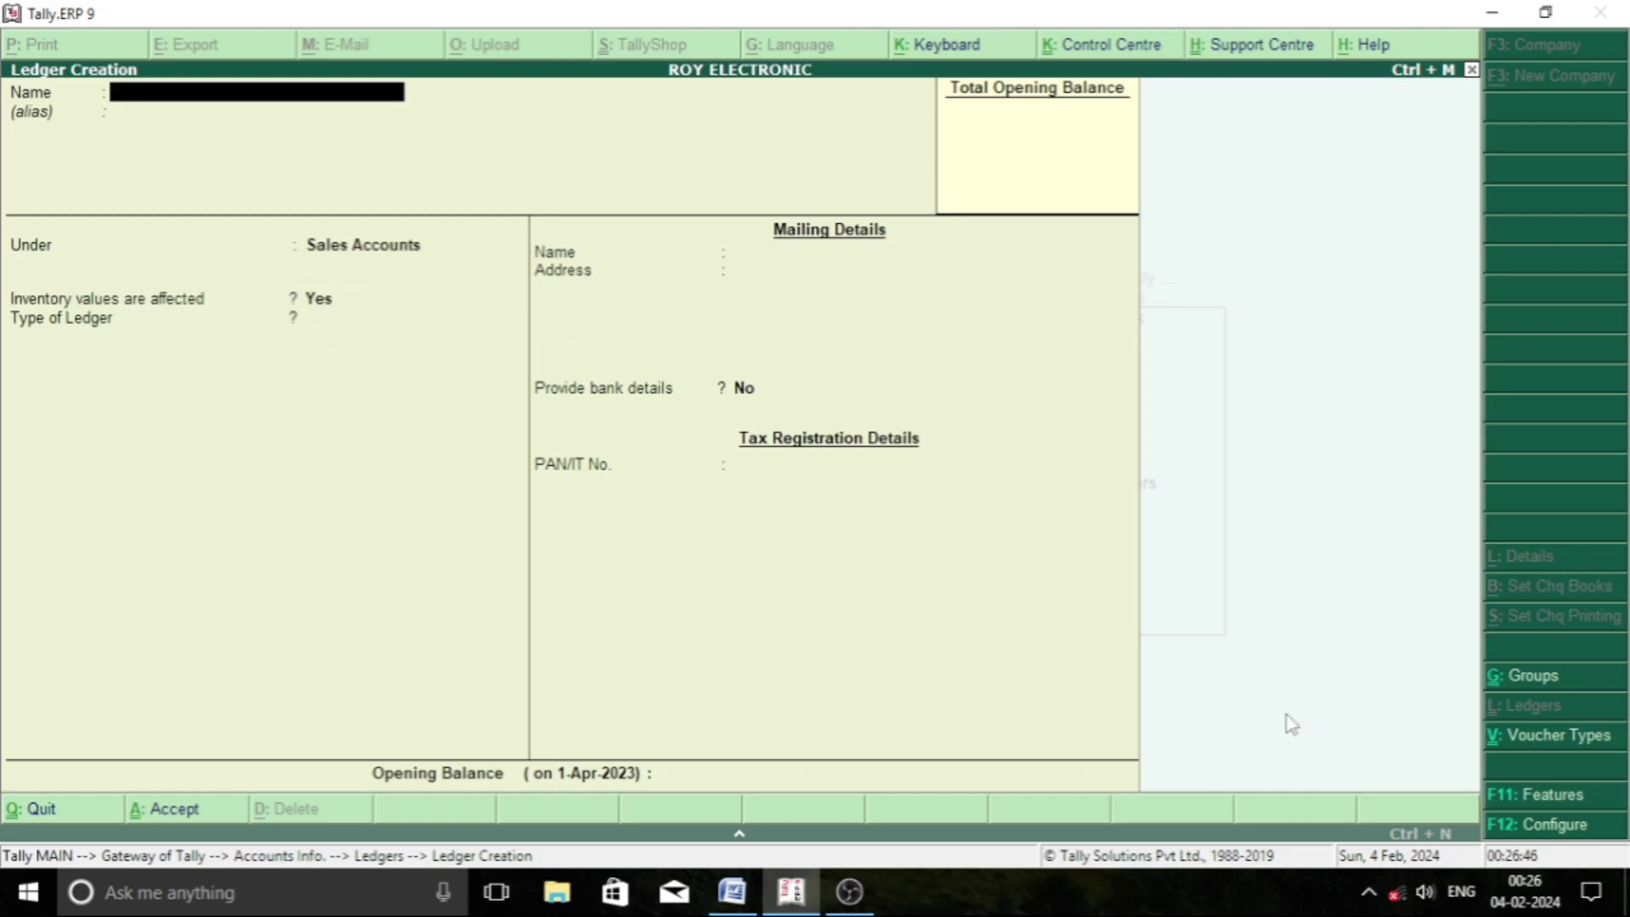
# - Create the ledger PURCHASE A/C under Purchase Accounts, save it and return to the Gateway of Tally
pyautogui.write('PURCHASE A/C')
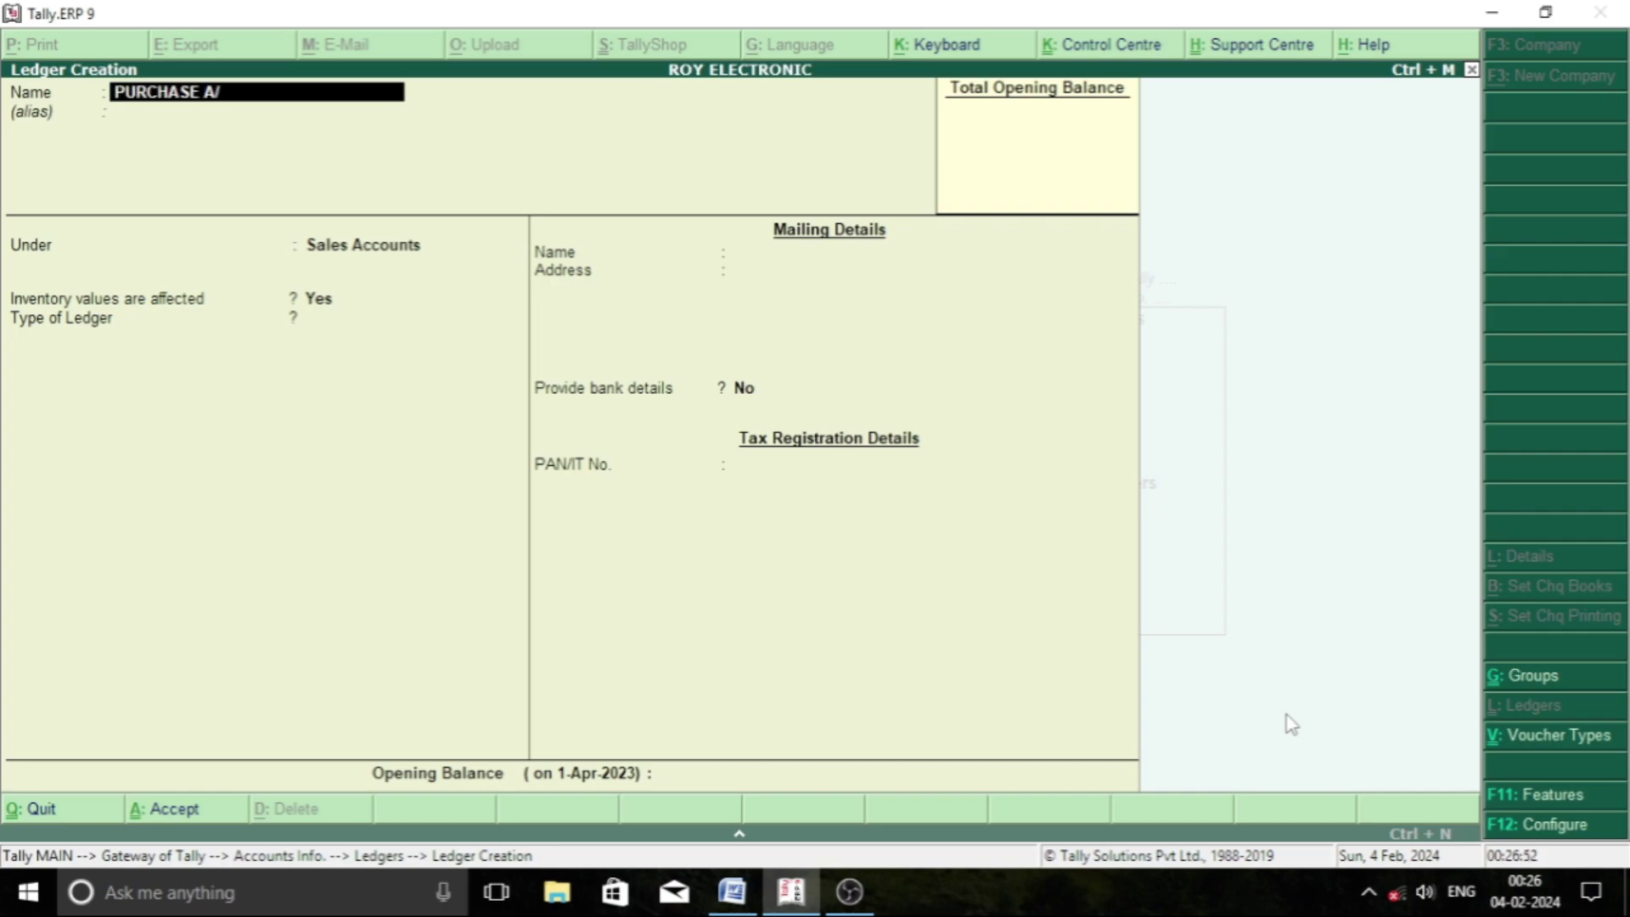
pyautogui.press('Return')
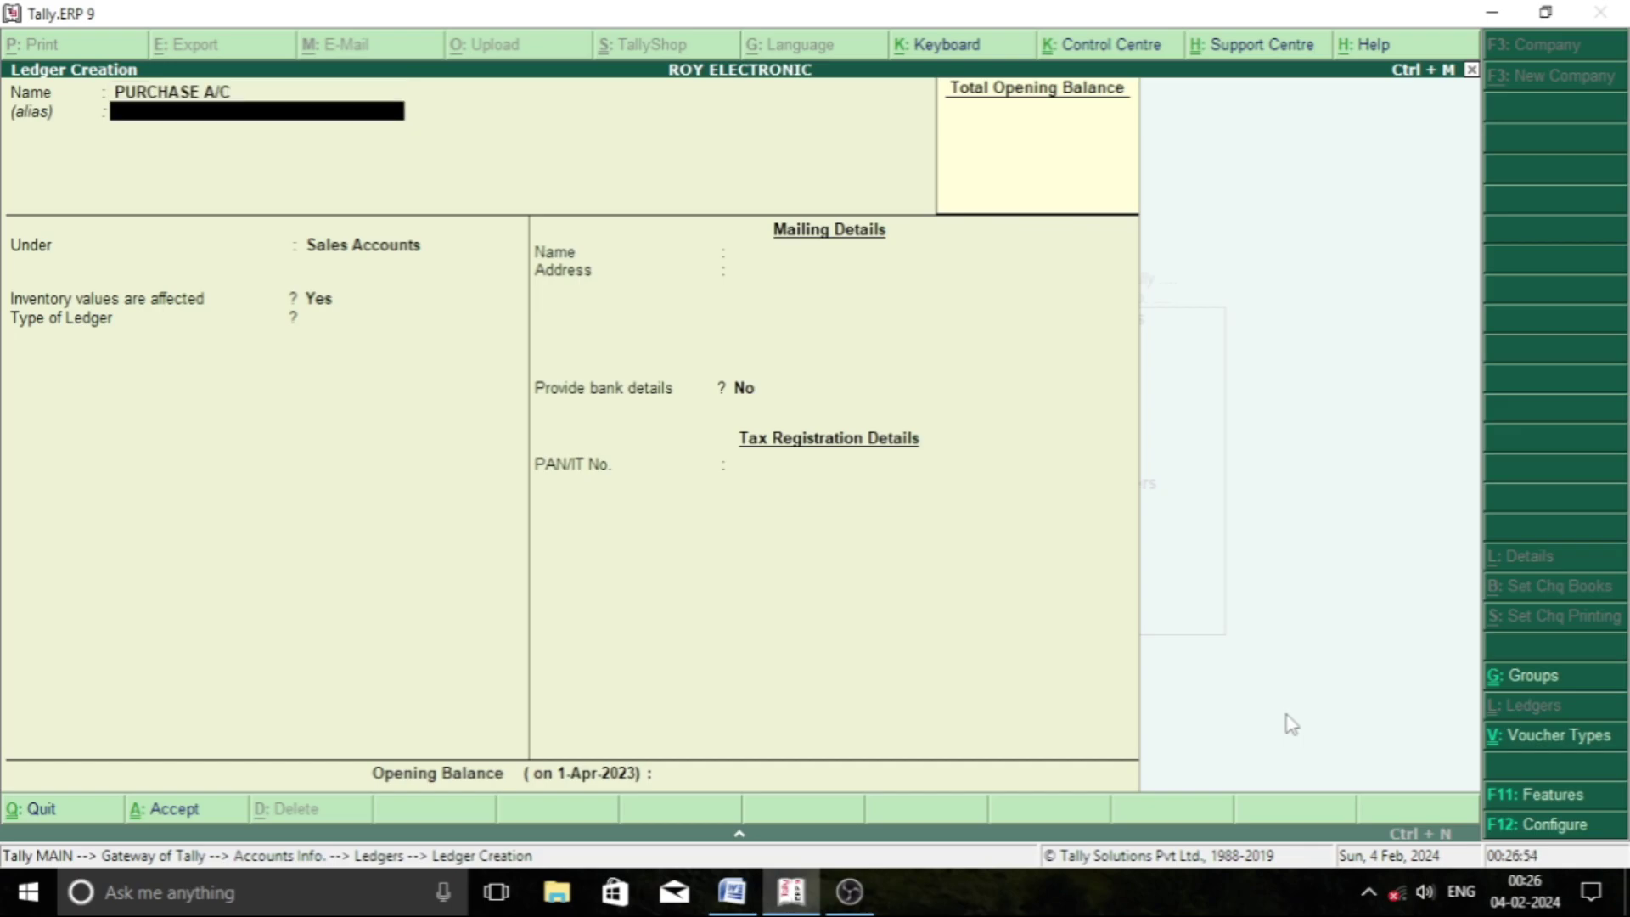
pyautogui.press('Return')
pyautogui.write('P')
pyautogui.press('Down')
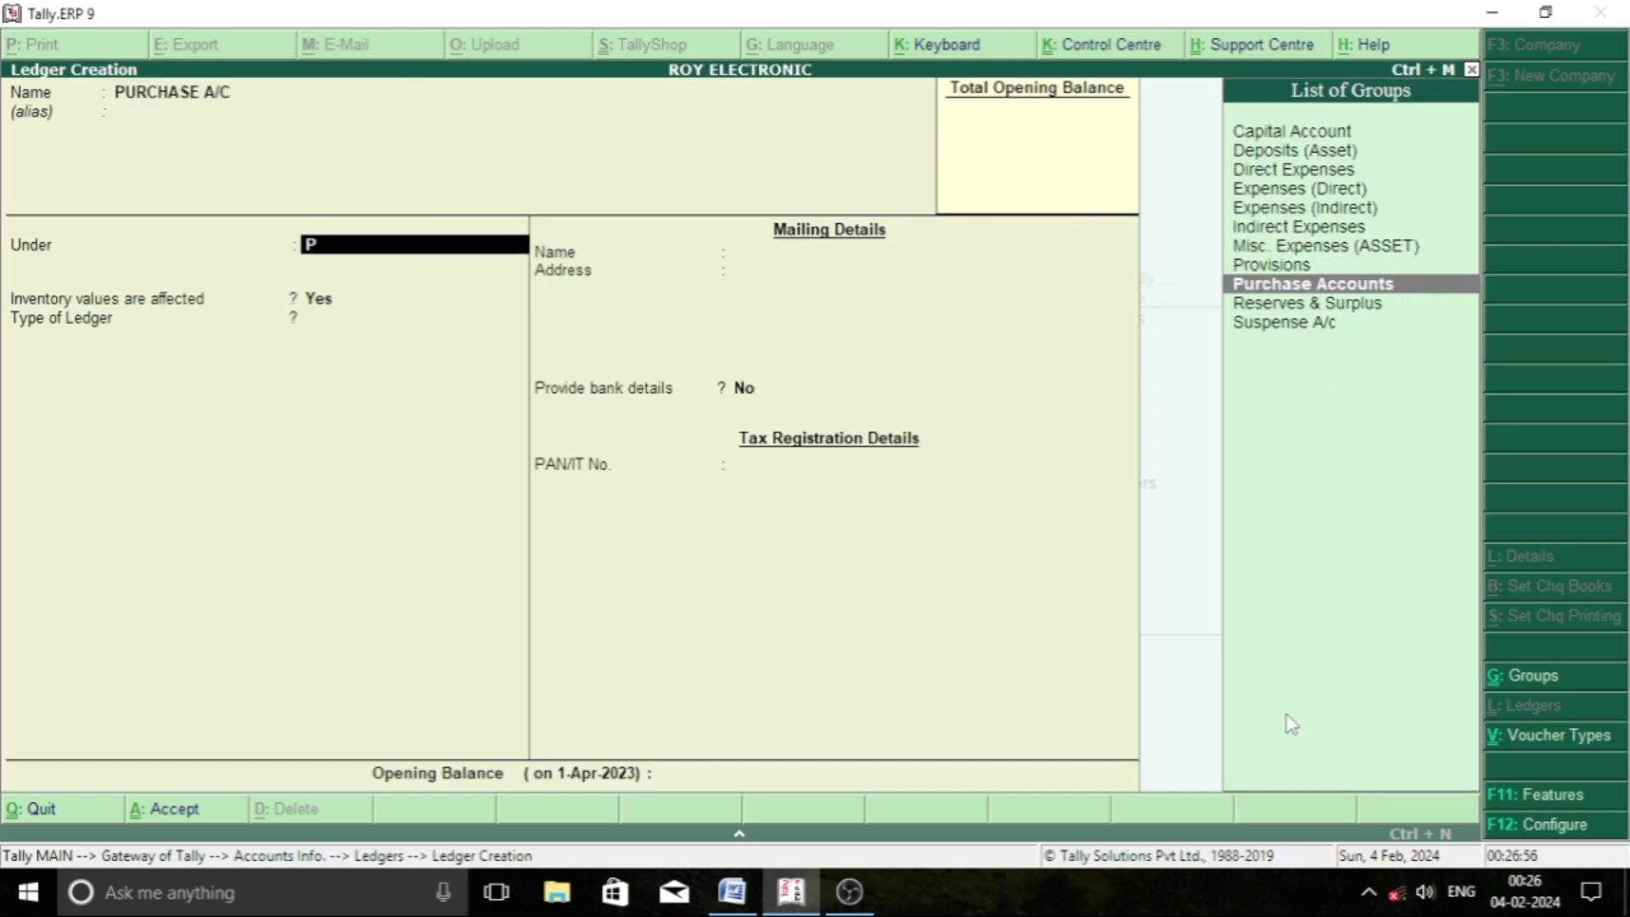
pyautogui.press('Return')
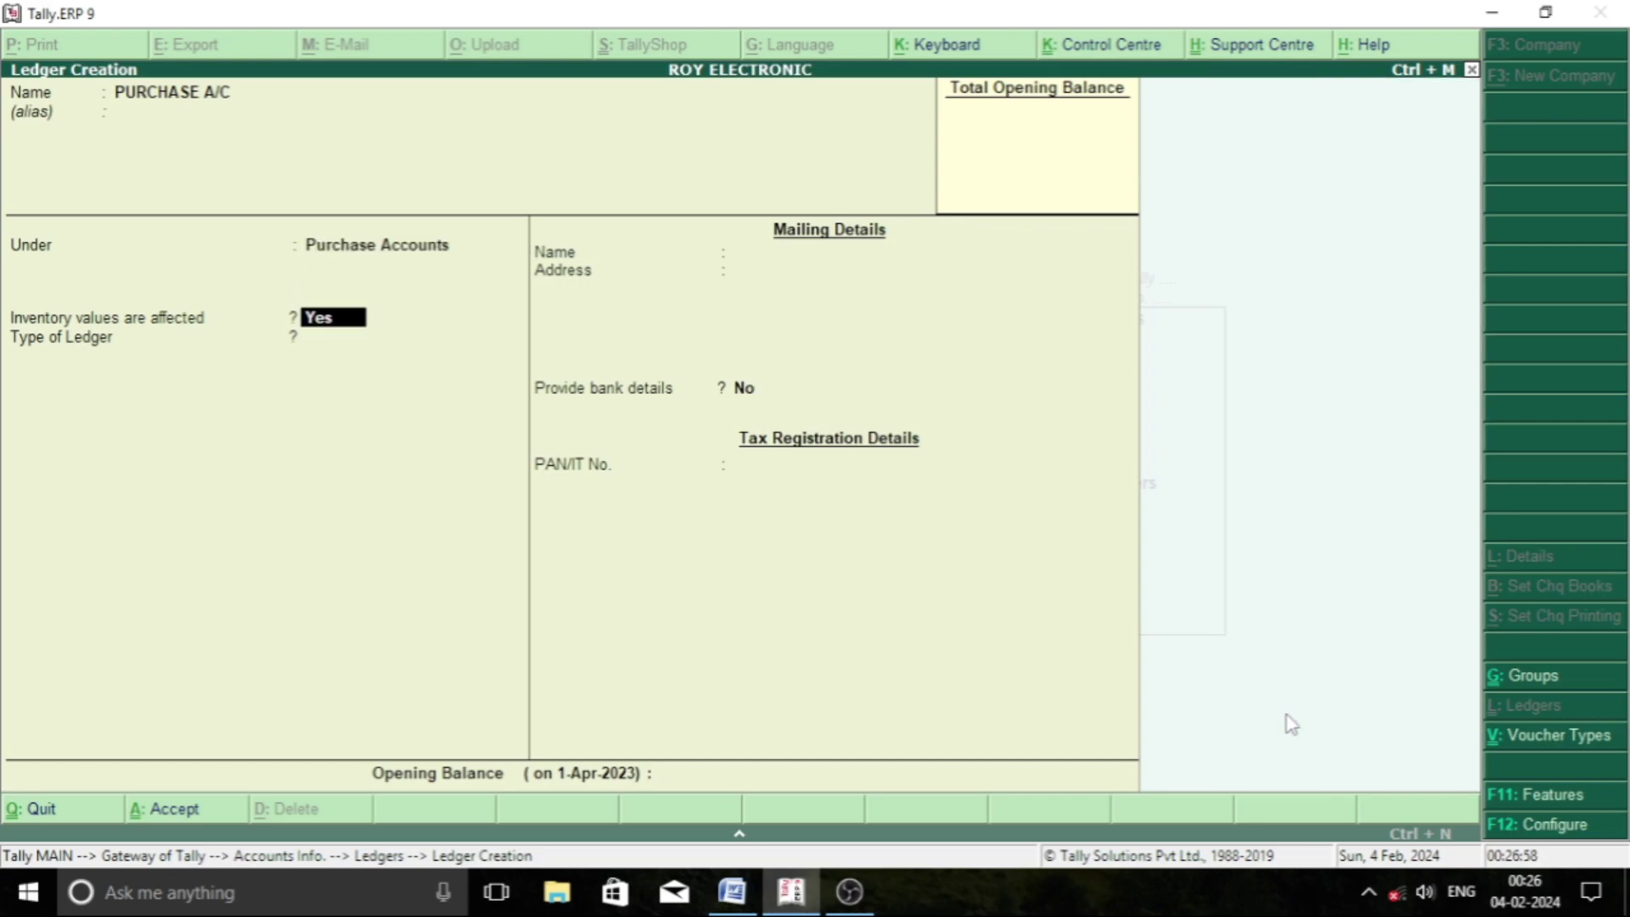
pyautogui.hotkey('ctrl', 'a')
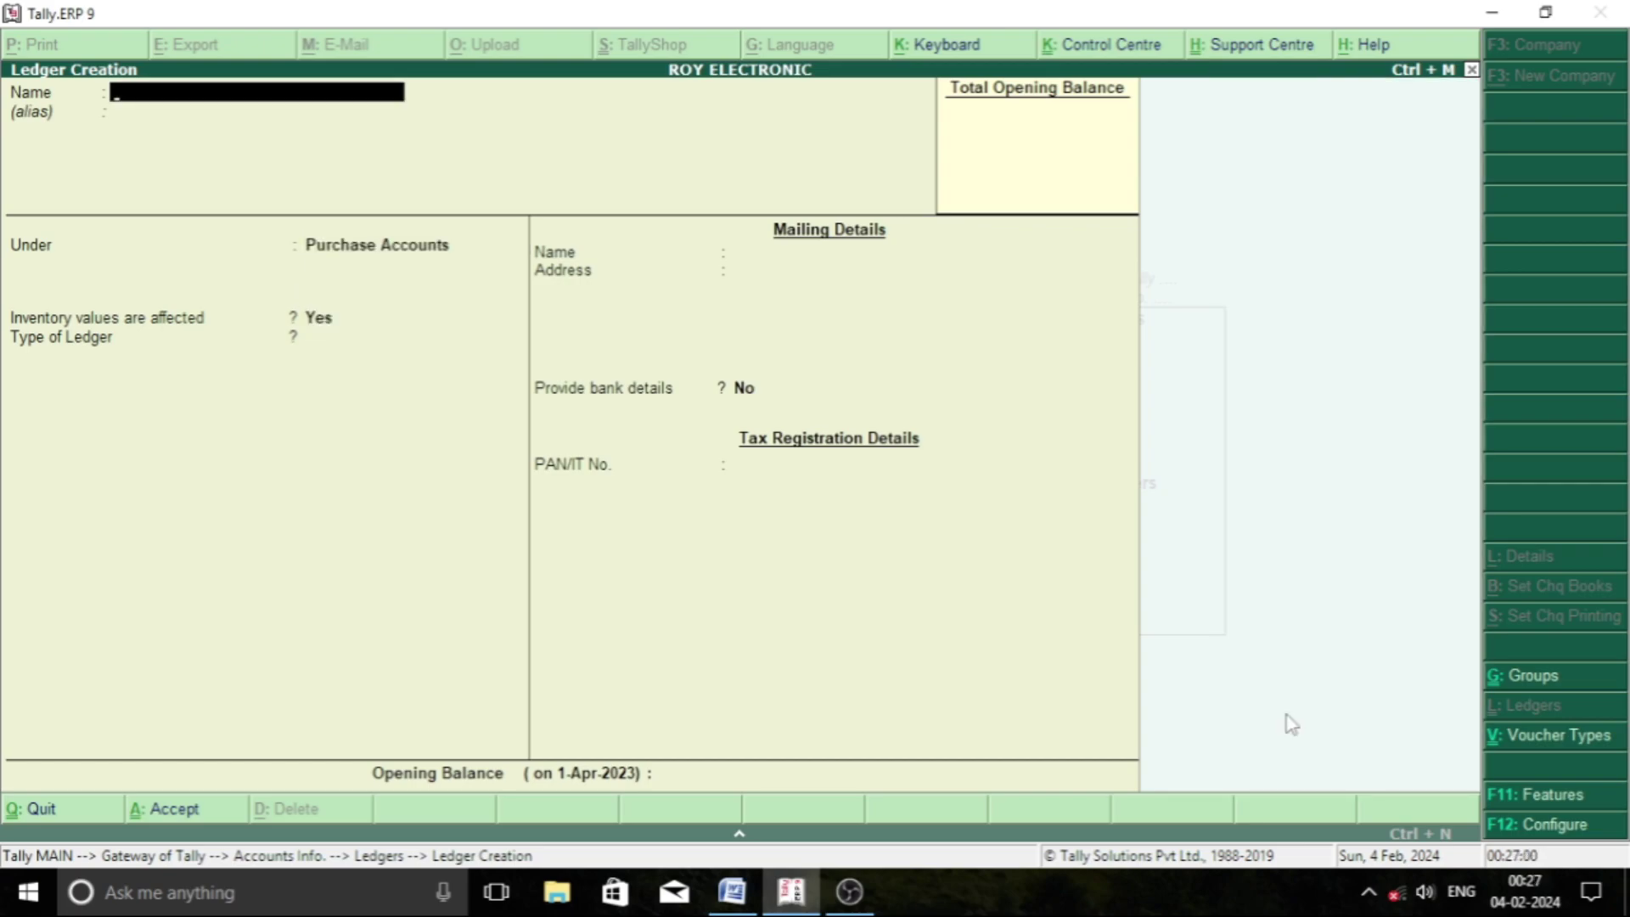
pyautogui.press('Escape')
pyautogui.press('y')
pyautogui.press('Escape')
pyautogui.press('Escape')
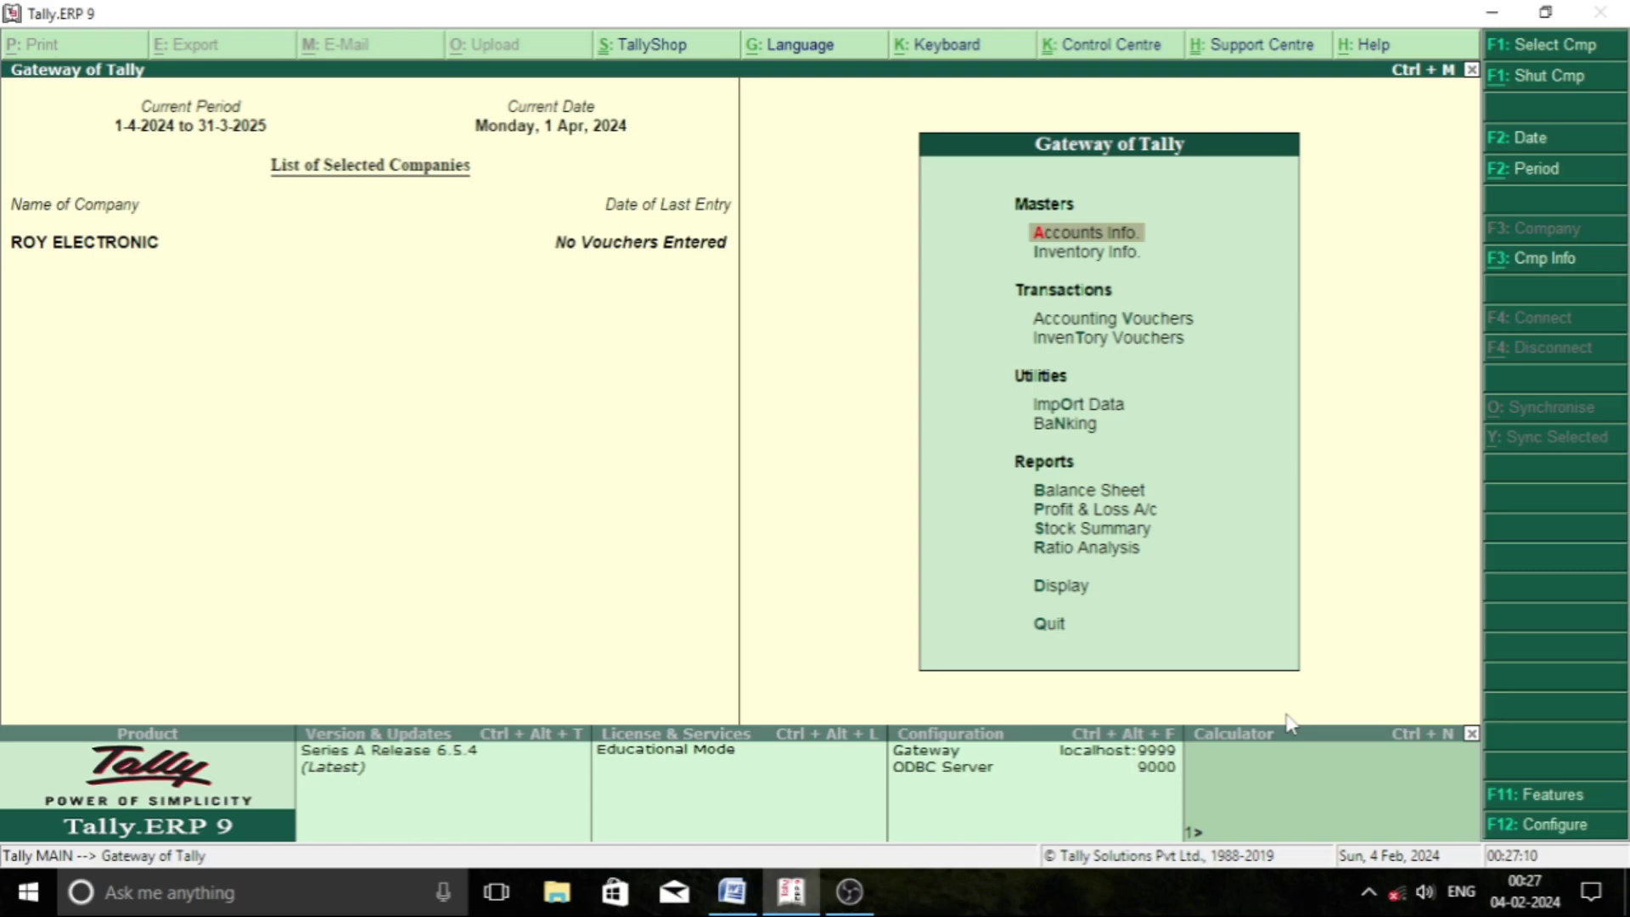
# - Switch to the Word document and review the ledger list and the four purchase and sale transactions
pyautogui.click(732, 892)
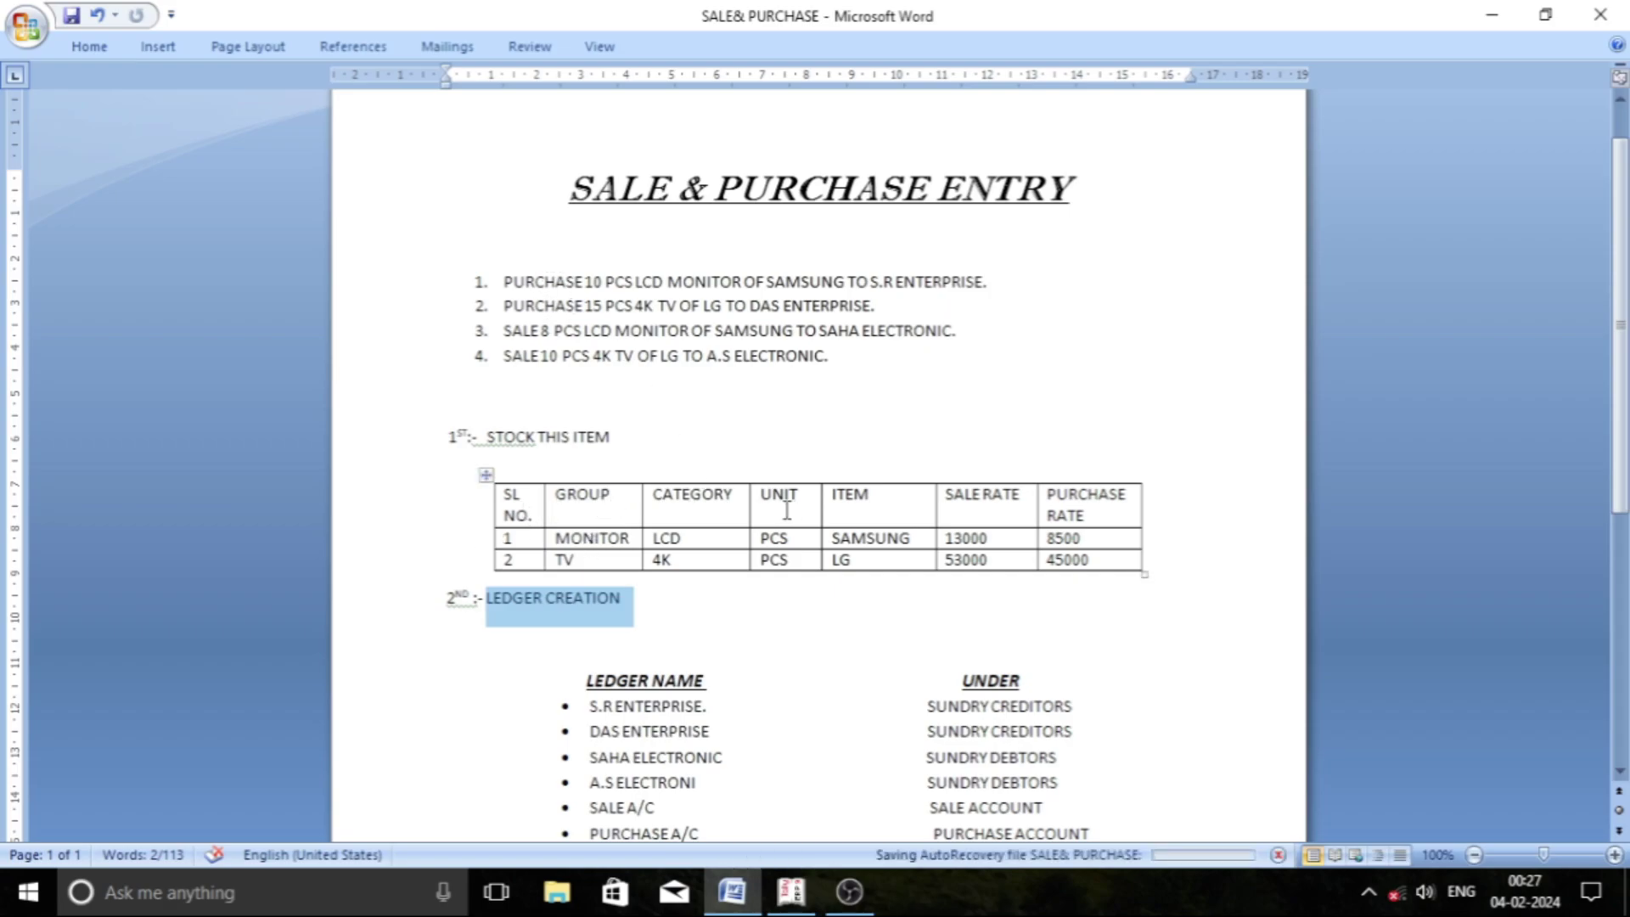
pyautogui.scroll(-2, 799, 511)
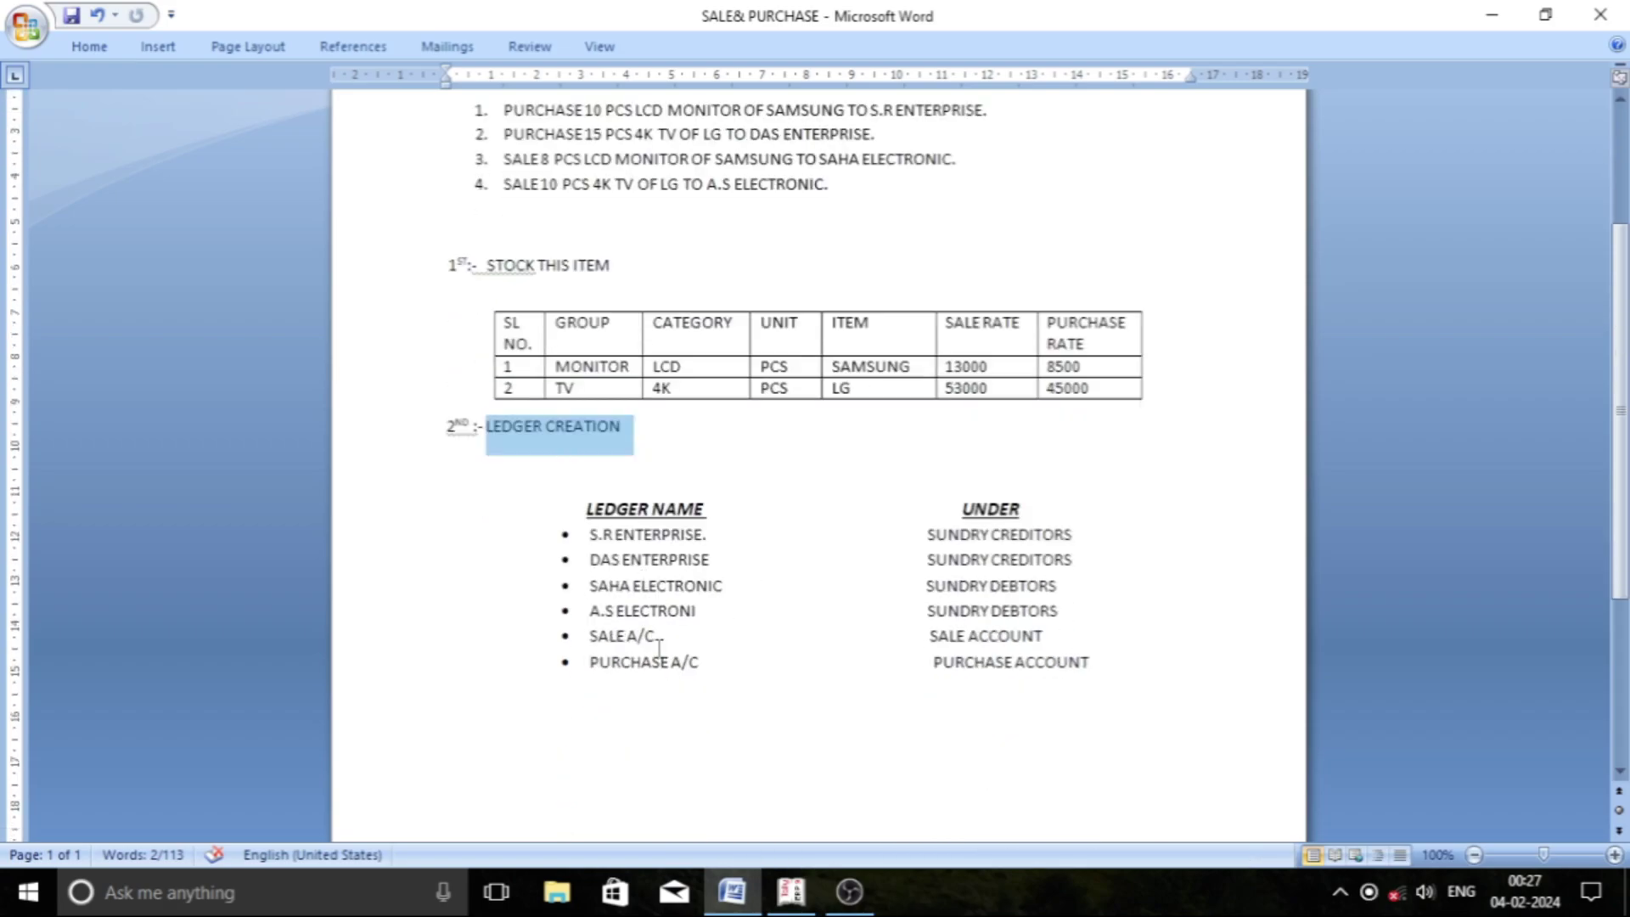
pyautogui.scroll(3, 654, 594)
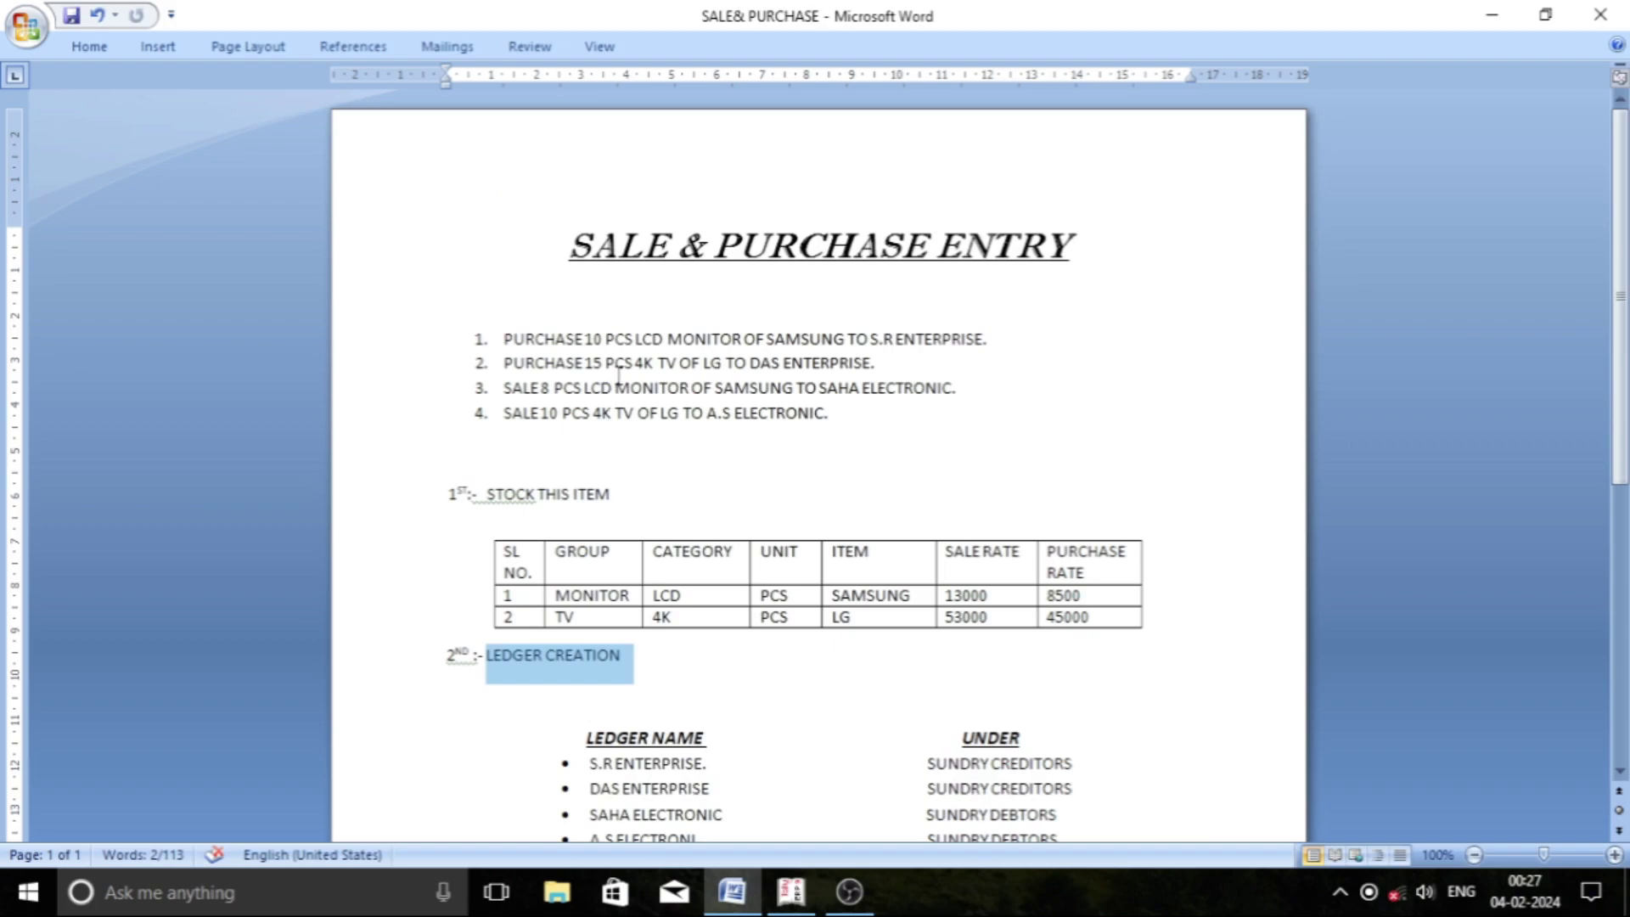
pyautogui.click(512, 413)
pyautogui.moveTo(503, 339); pyautogui.dragTo(758, 352)
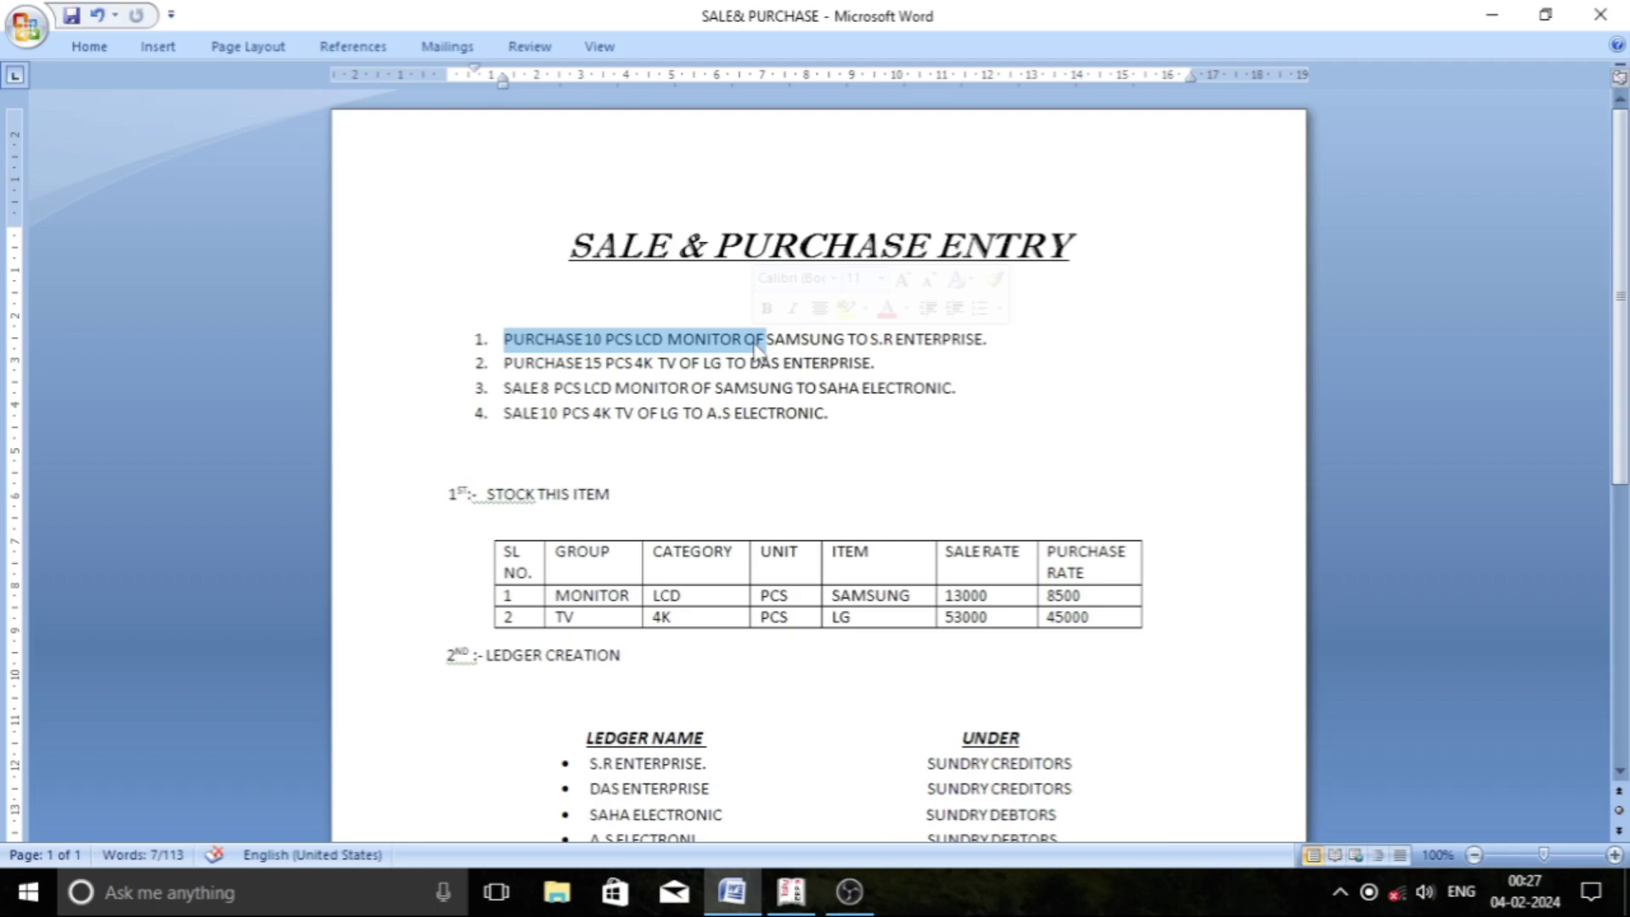
pyautogui.click(623, 340)
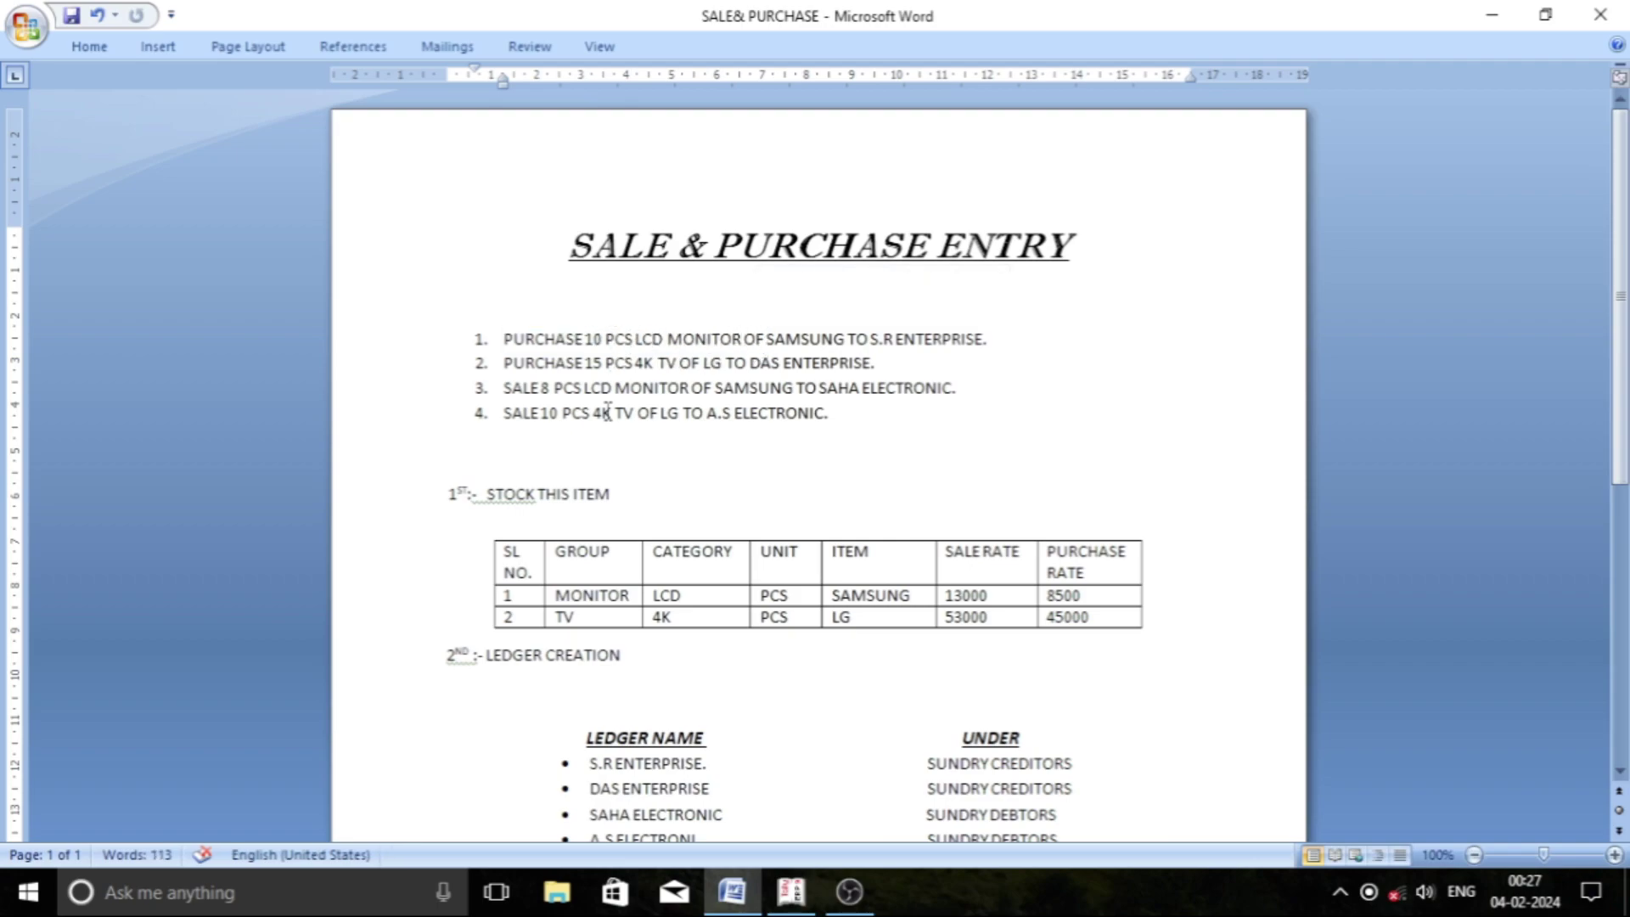
pyautogui.moveTo(516, 390); pyautogui.dragTo(942, 389)
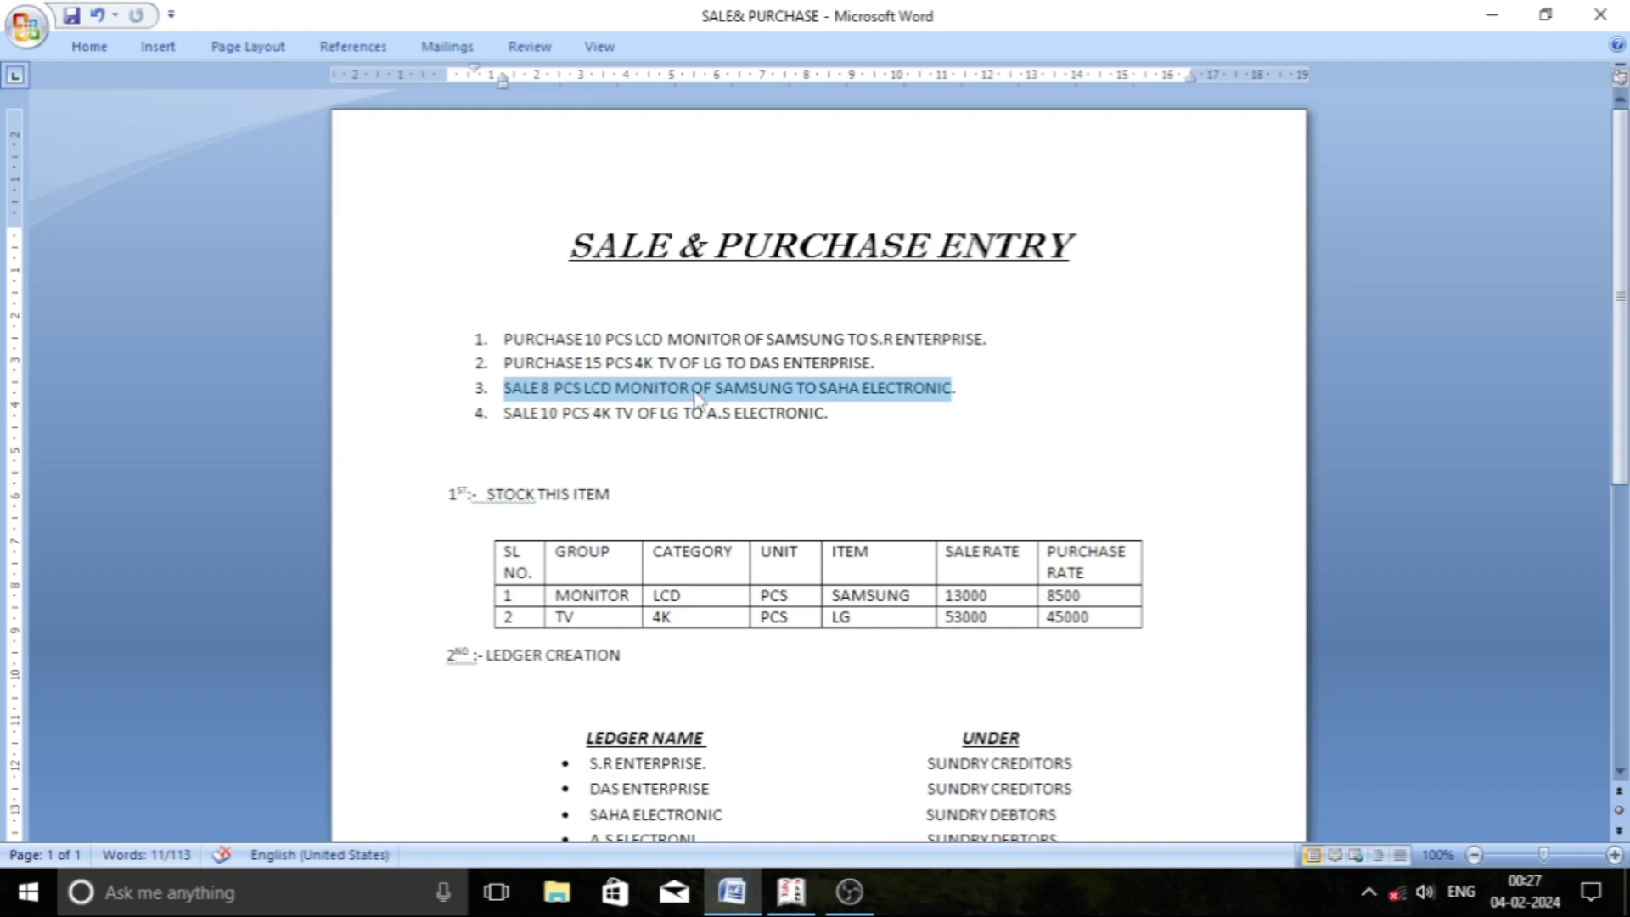
pyautogui.moveTo(595, 339); pyautogui.dragTo(1014, 340)
pyautogui.moveTo(674, 388); pyautogui.dragTo(954, 388)
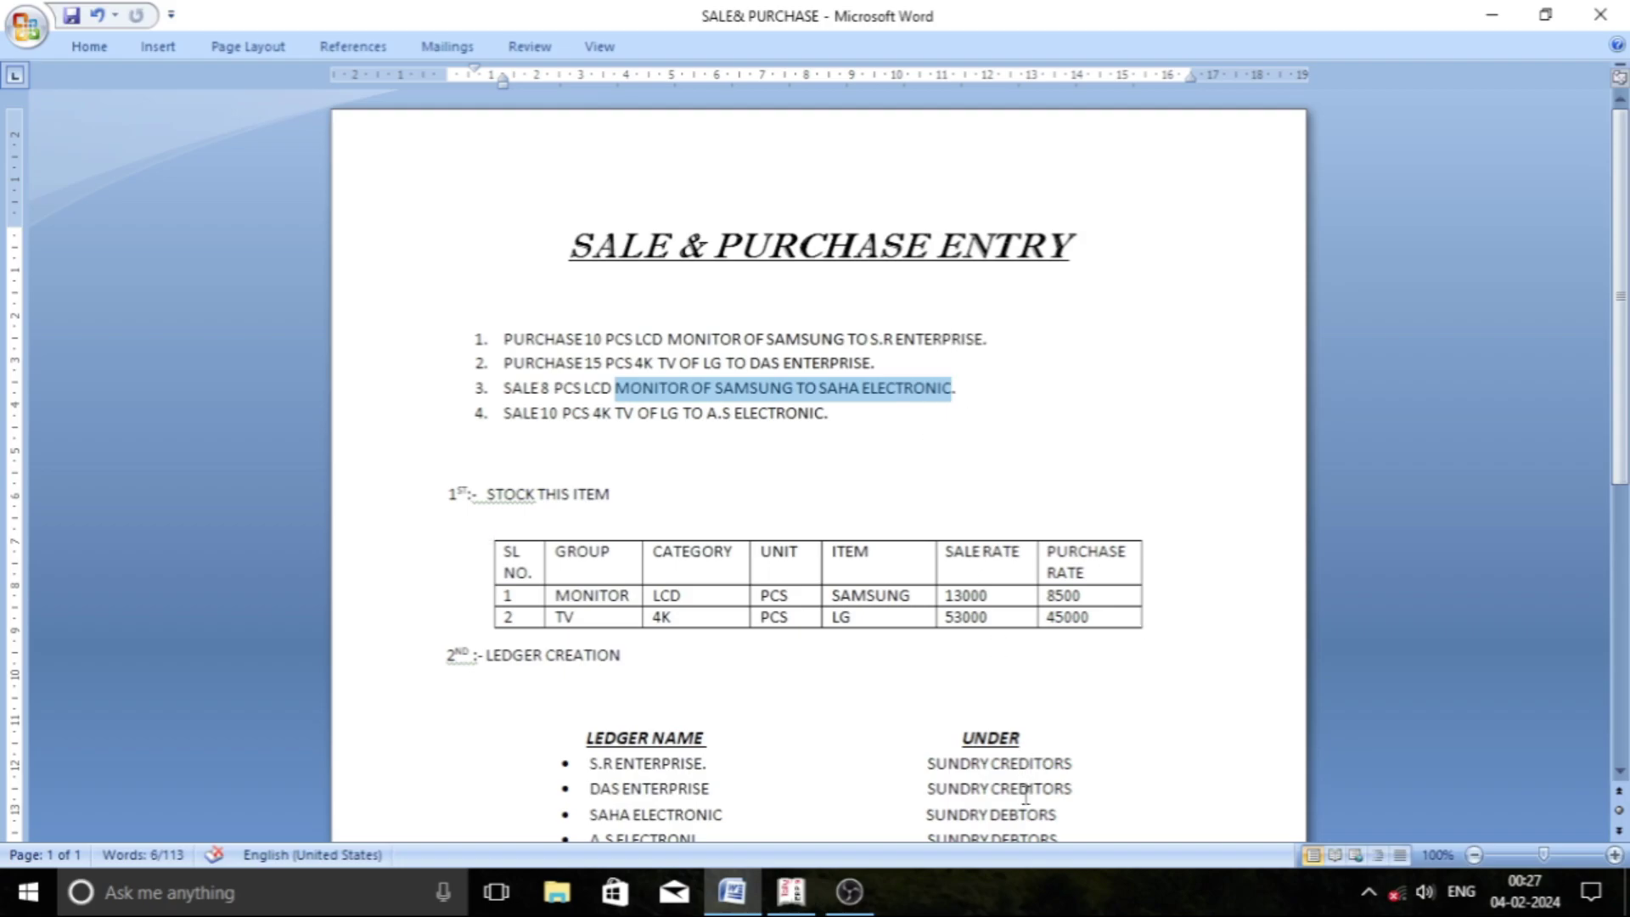
# - Switch back to Tally.ERP 9 and open a new purchase voucher among the accounting vouchers
pyautogui.click(791, 892)
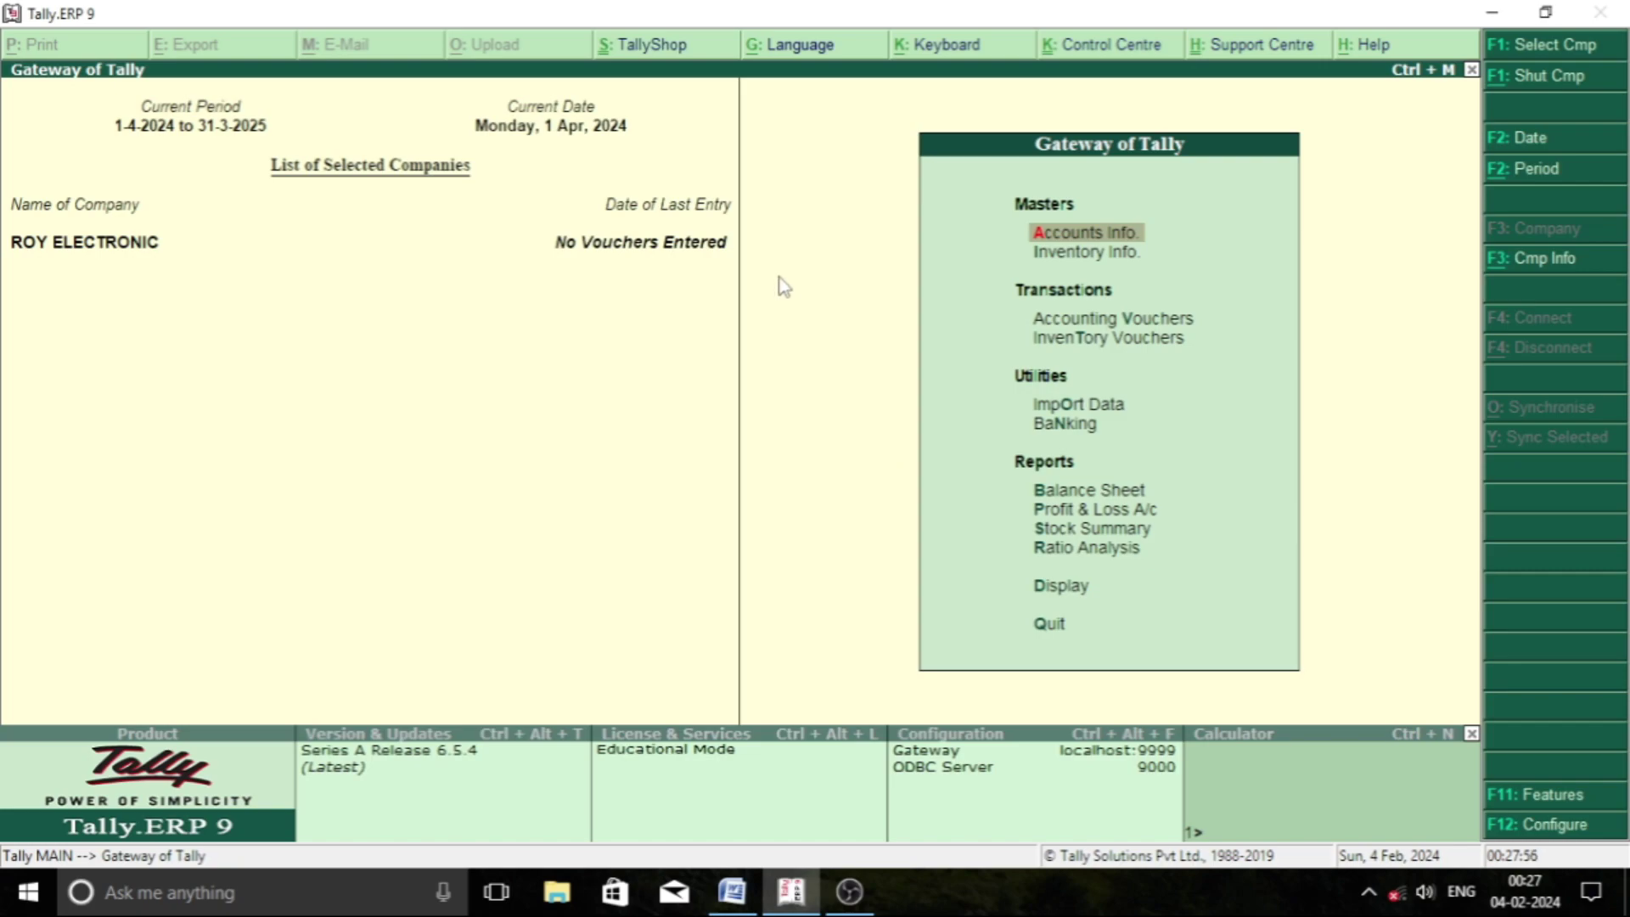
pyautogui.press('Down')
pyautogui.press('Down')
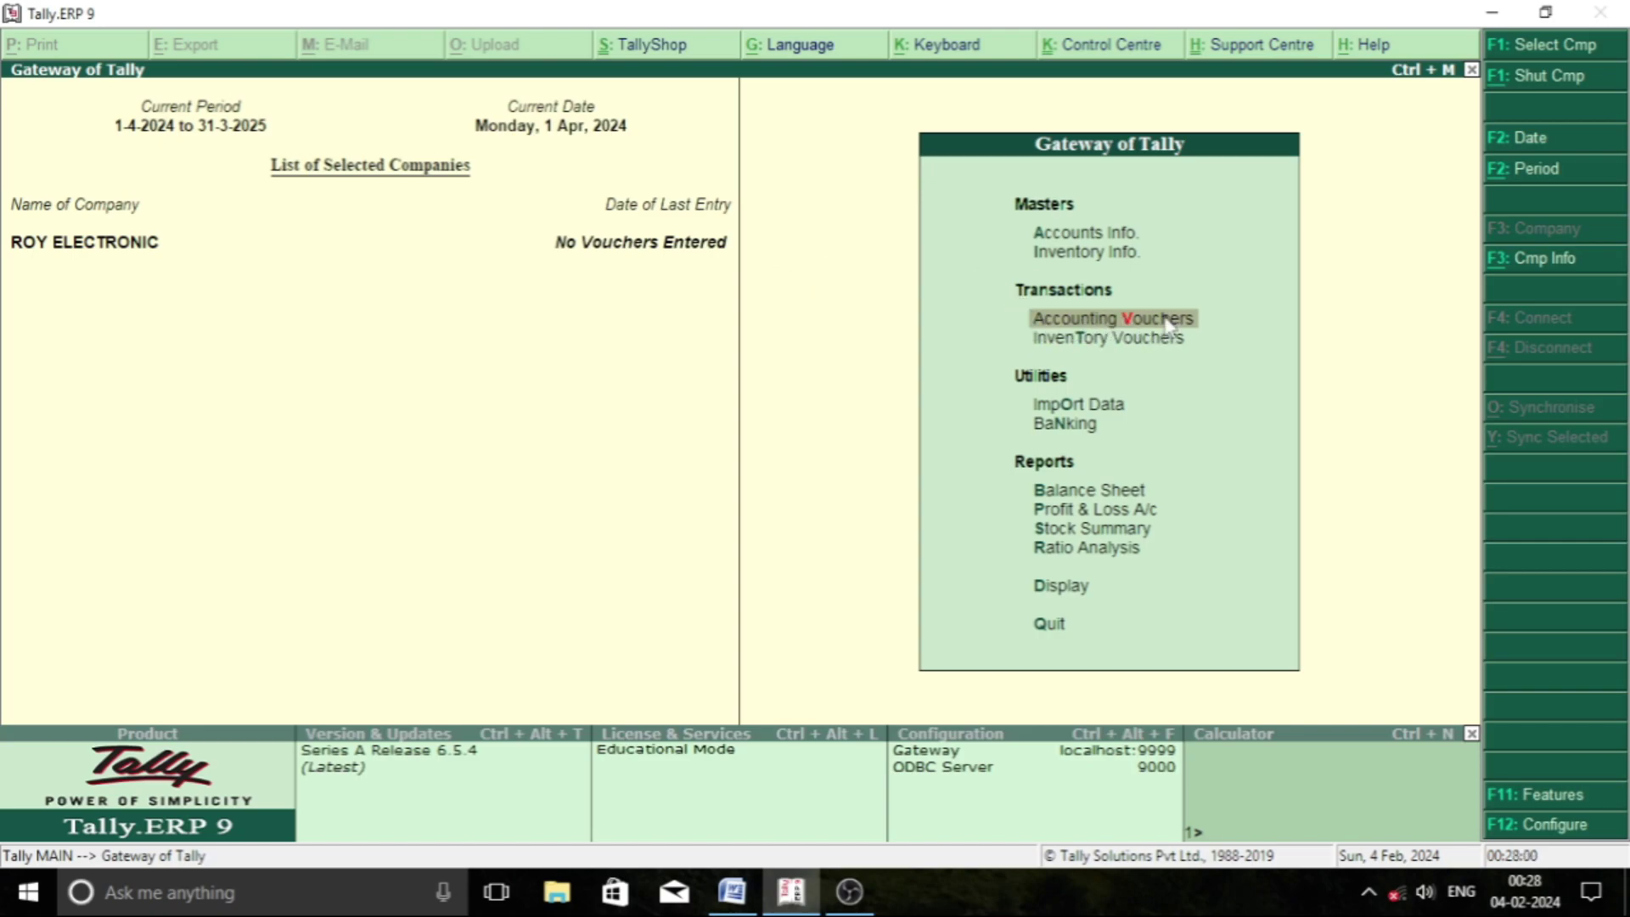
pyautogui.click(1051, 324)
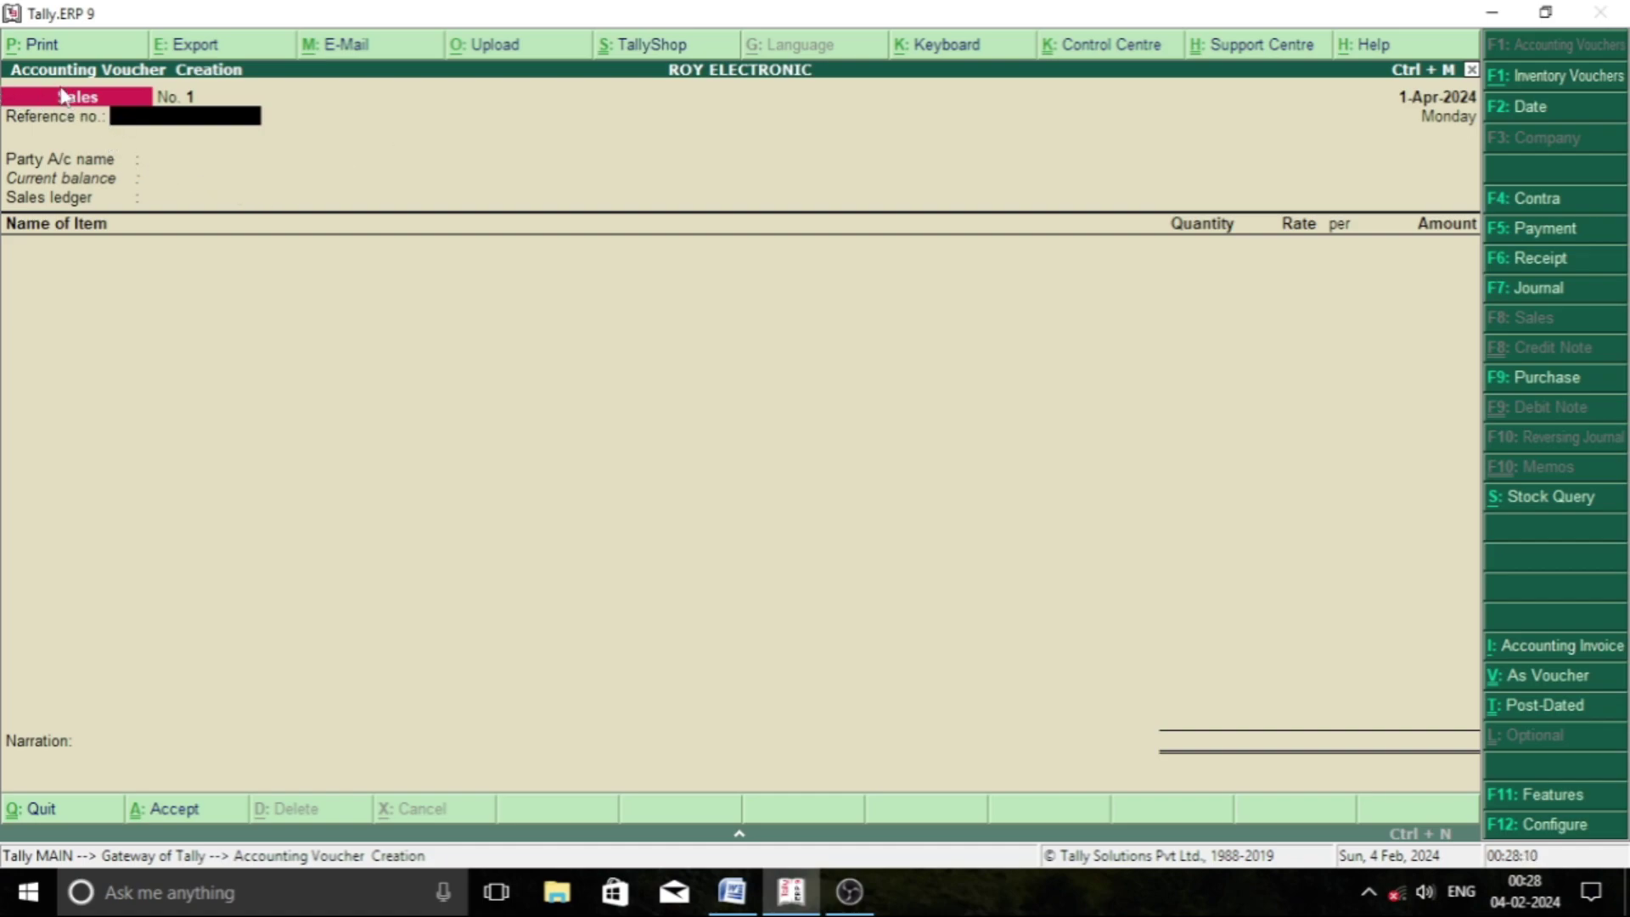
pyautogui.press('F9')
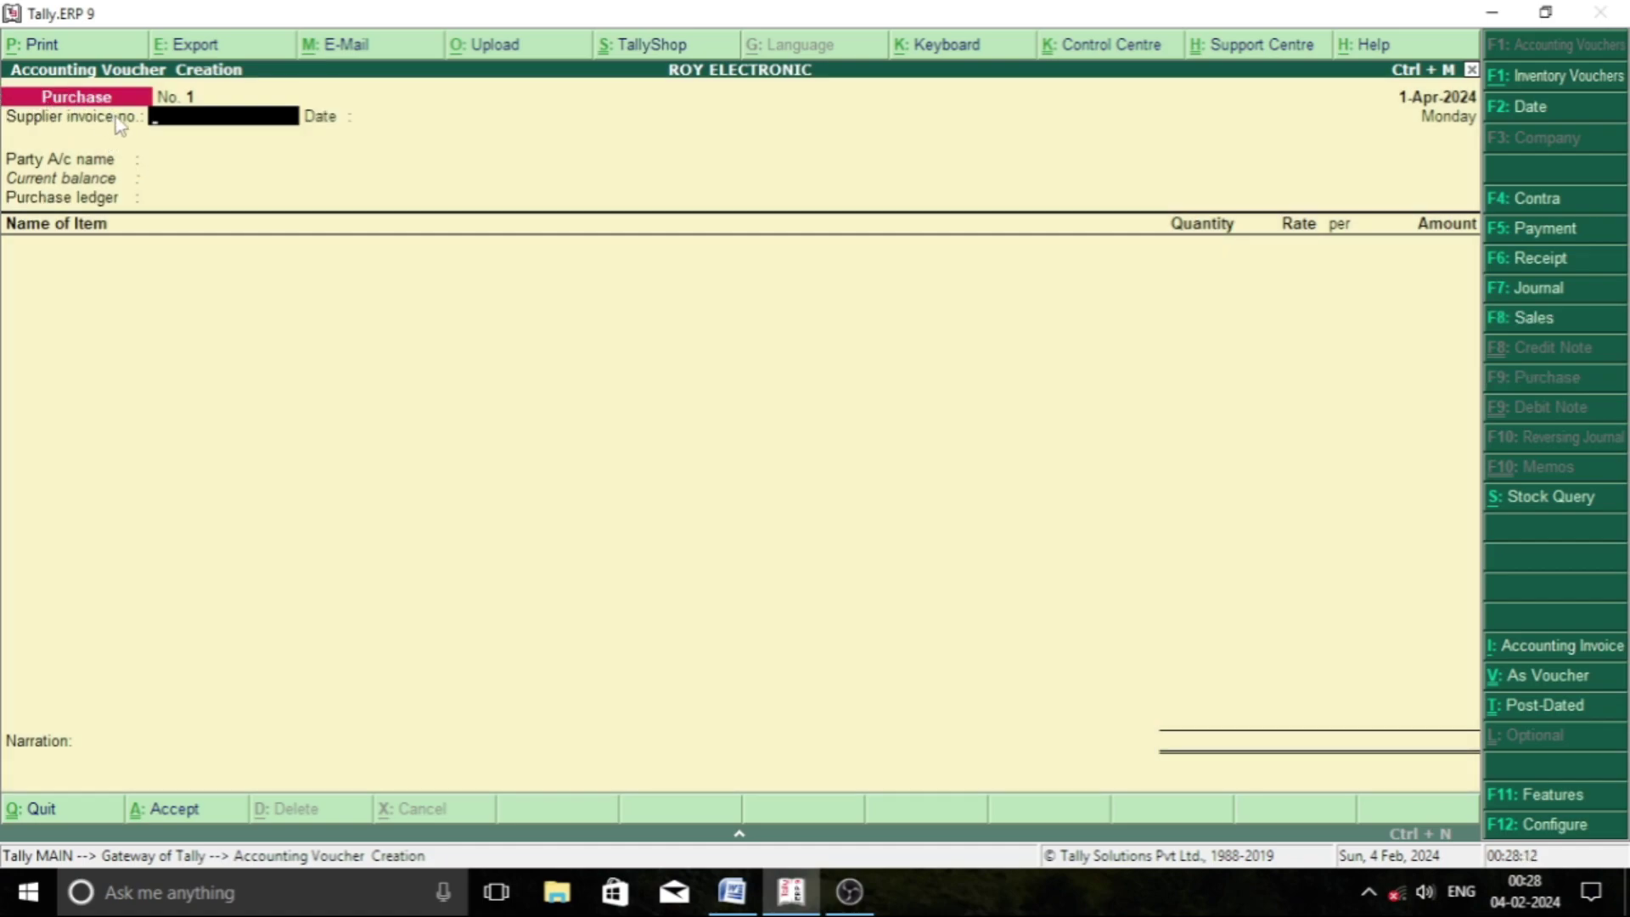
pyautogui.press('F8')
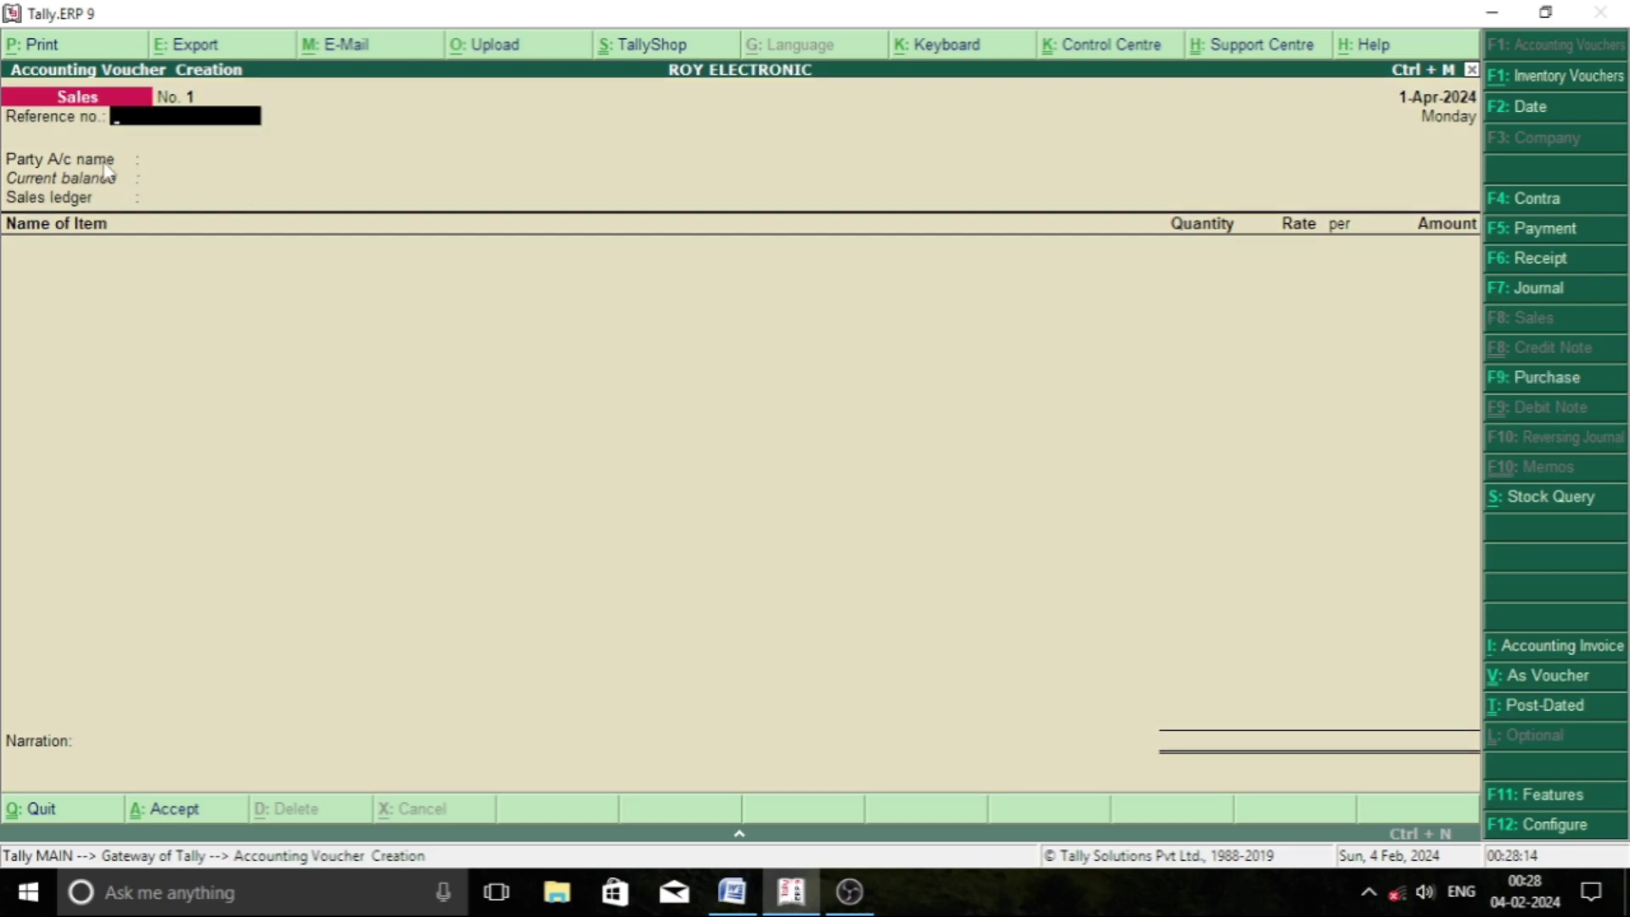
pyautogui.press('F9')
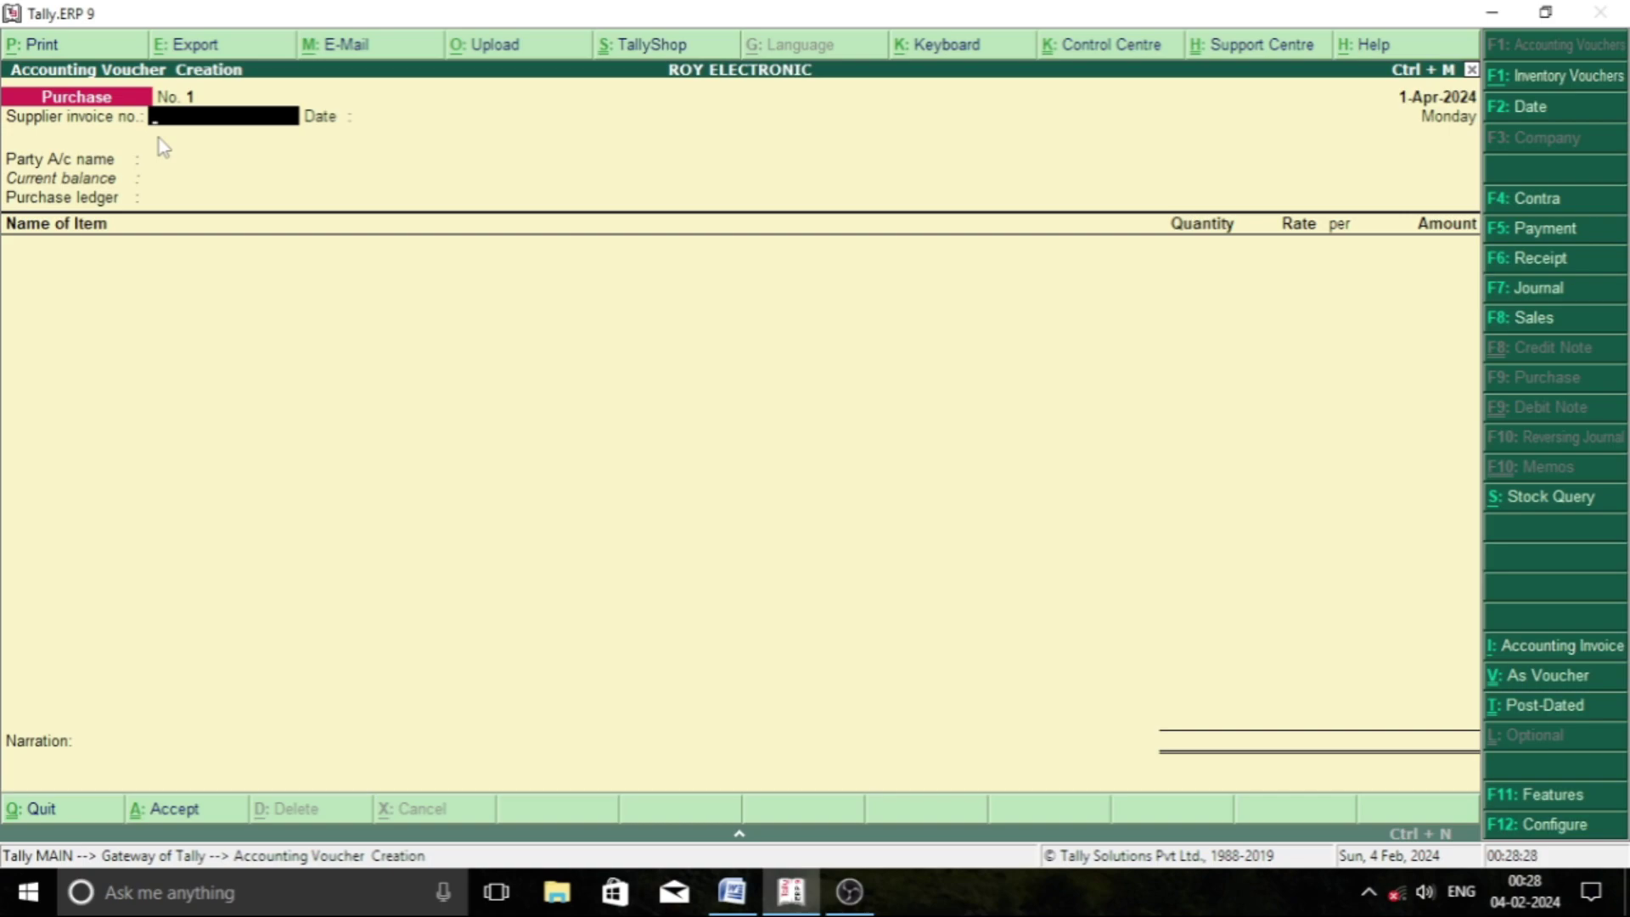
# - Leave the supplier invoice number and date blank, and set the party to S.R ENTERPRISE and the purchase ledger to PURCHASE A/C
pyautogui.press('Return')
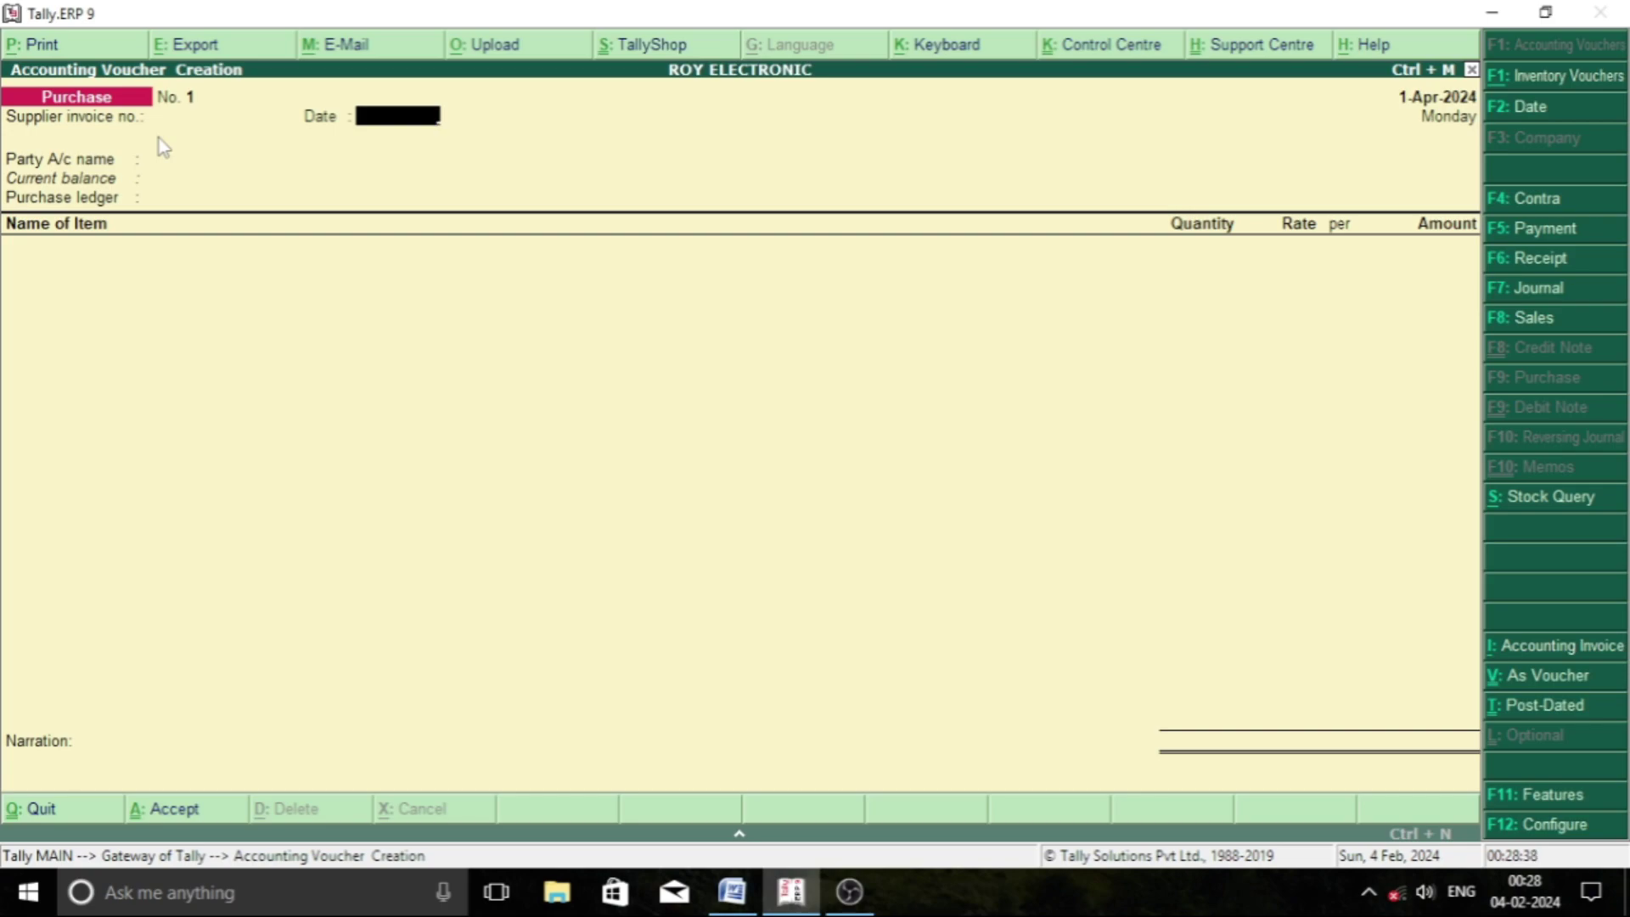
pyautogui.press('Return')
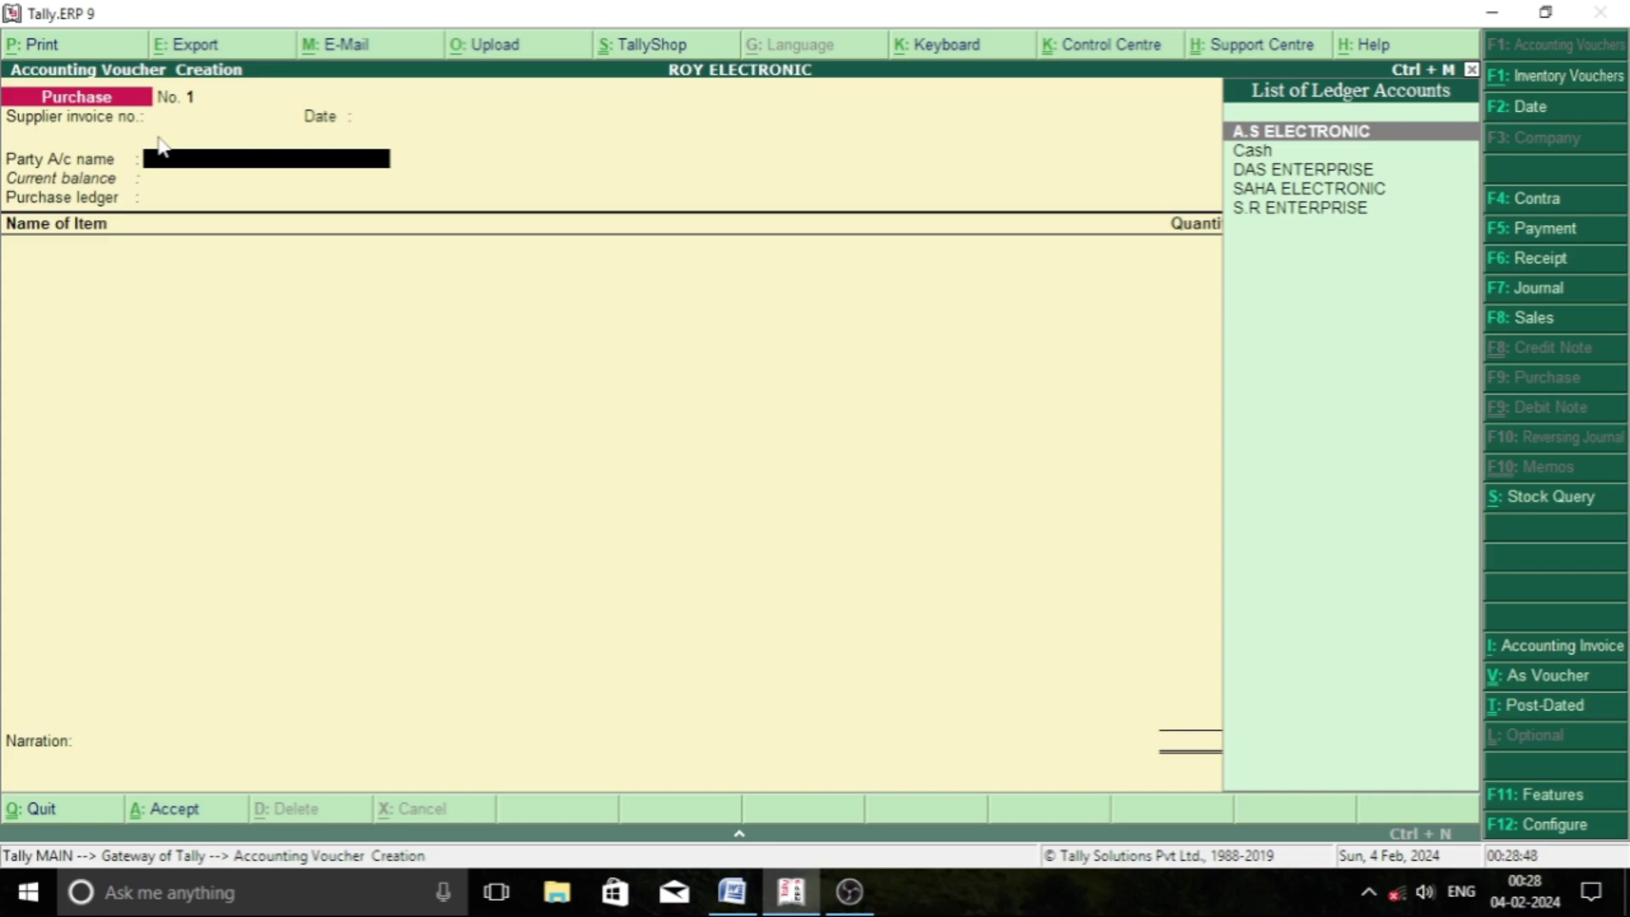
pyautogui.write('S')
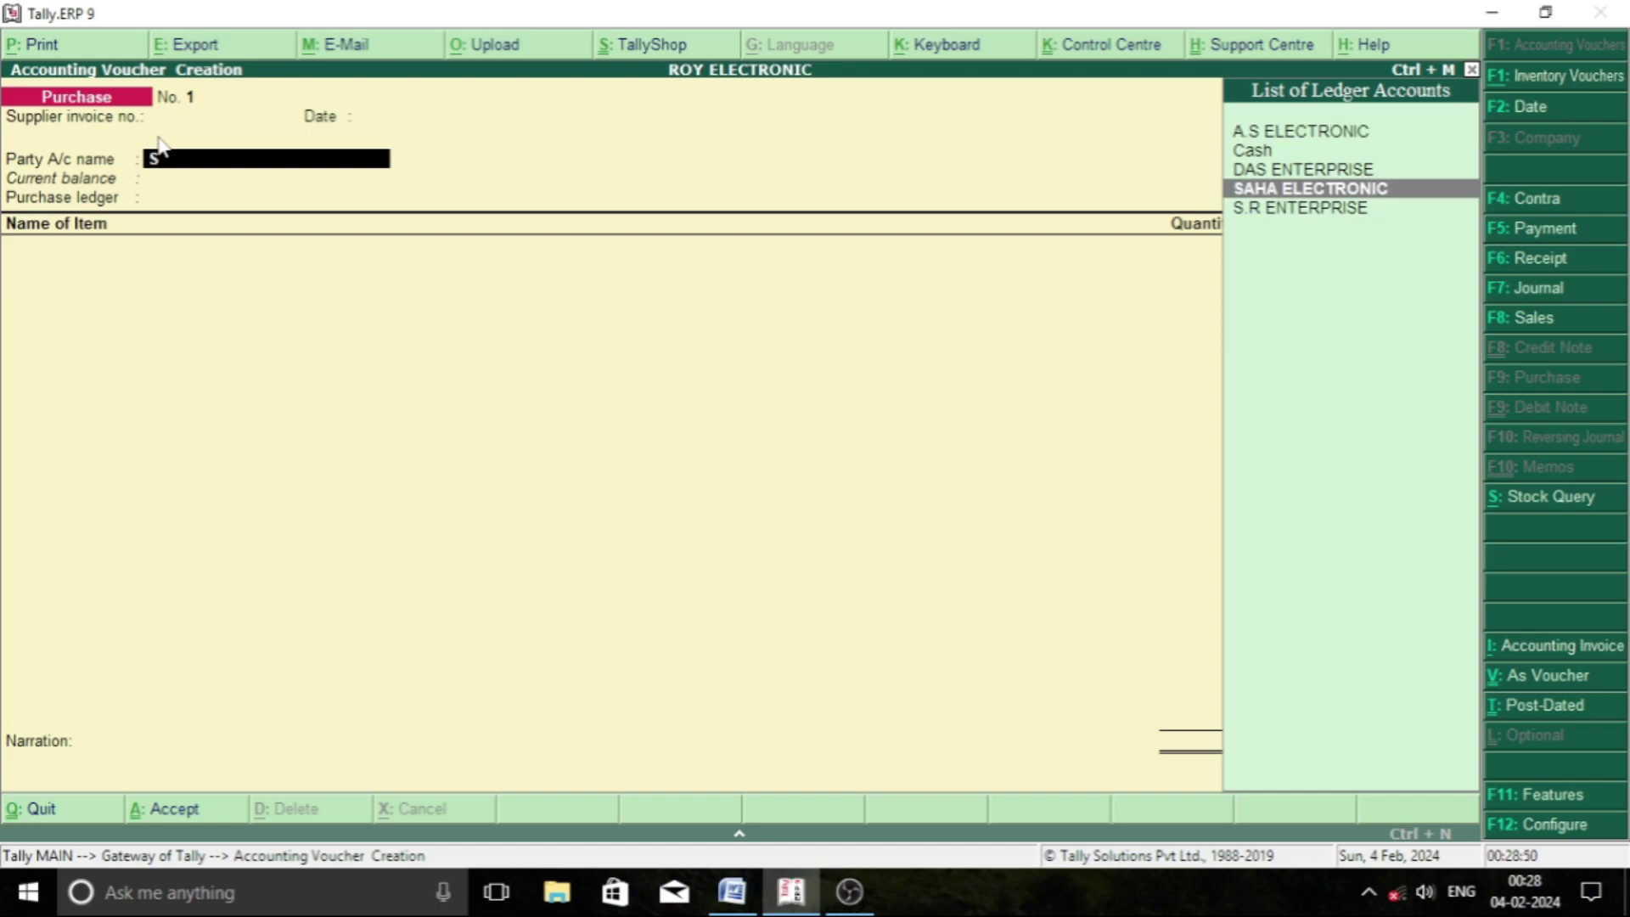
pyautogui.press('Down')
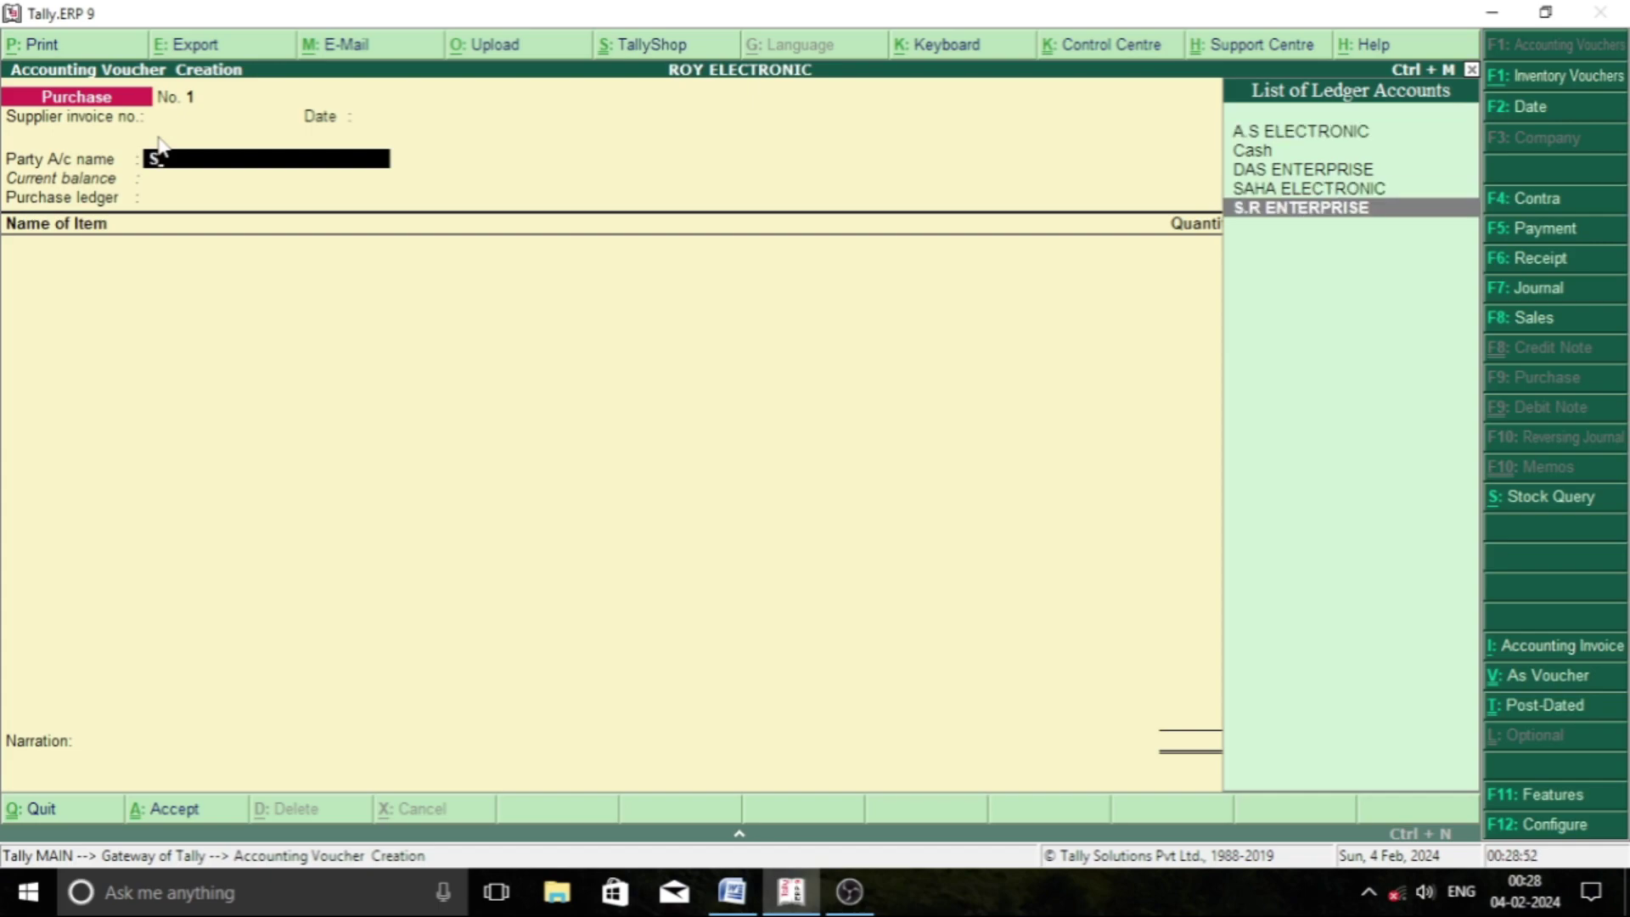
pyautogui.press('Return')
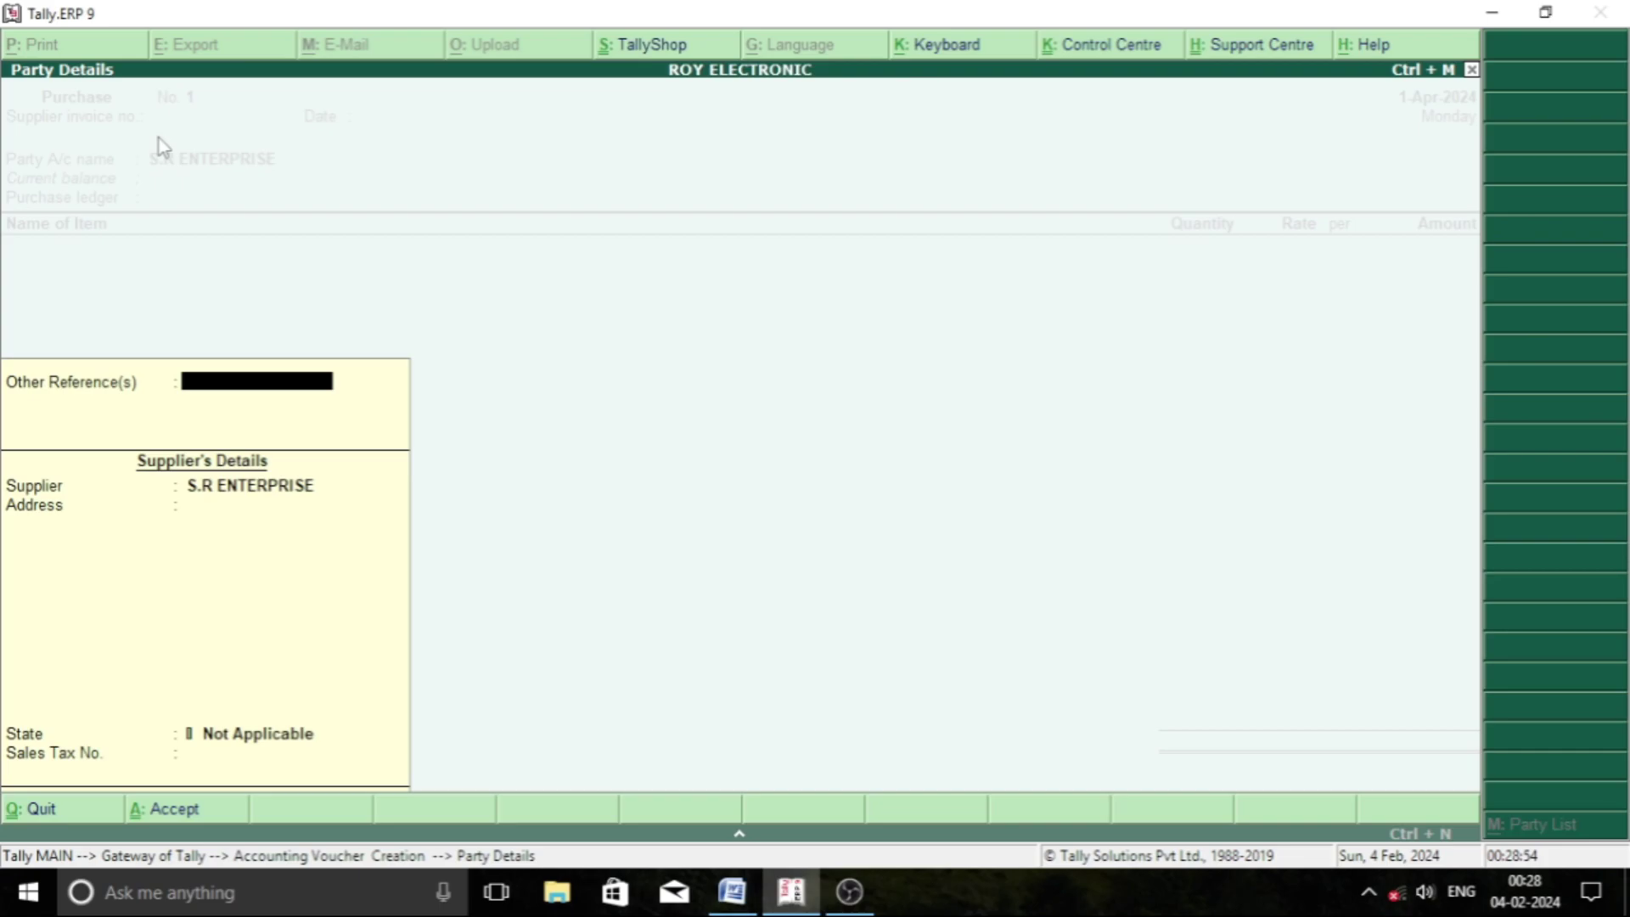
pyautogui.press('Return')
pyautogui.press('Return')
pyautogui.press('Return')
pyautogui.press('Return')
pyautogui.press('Return')
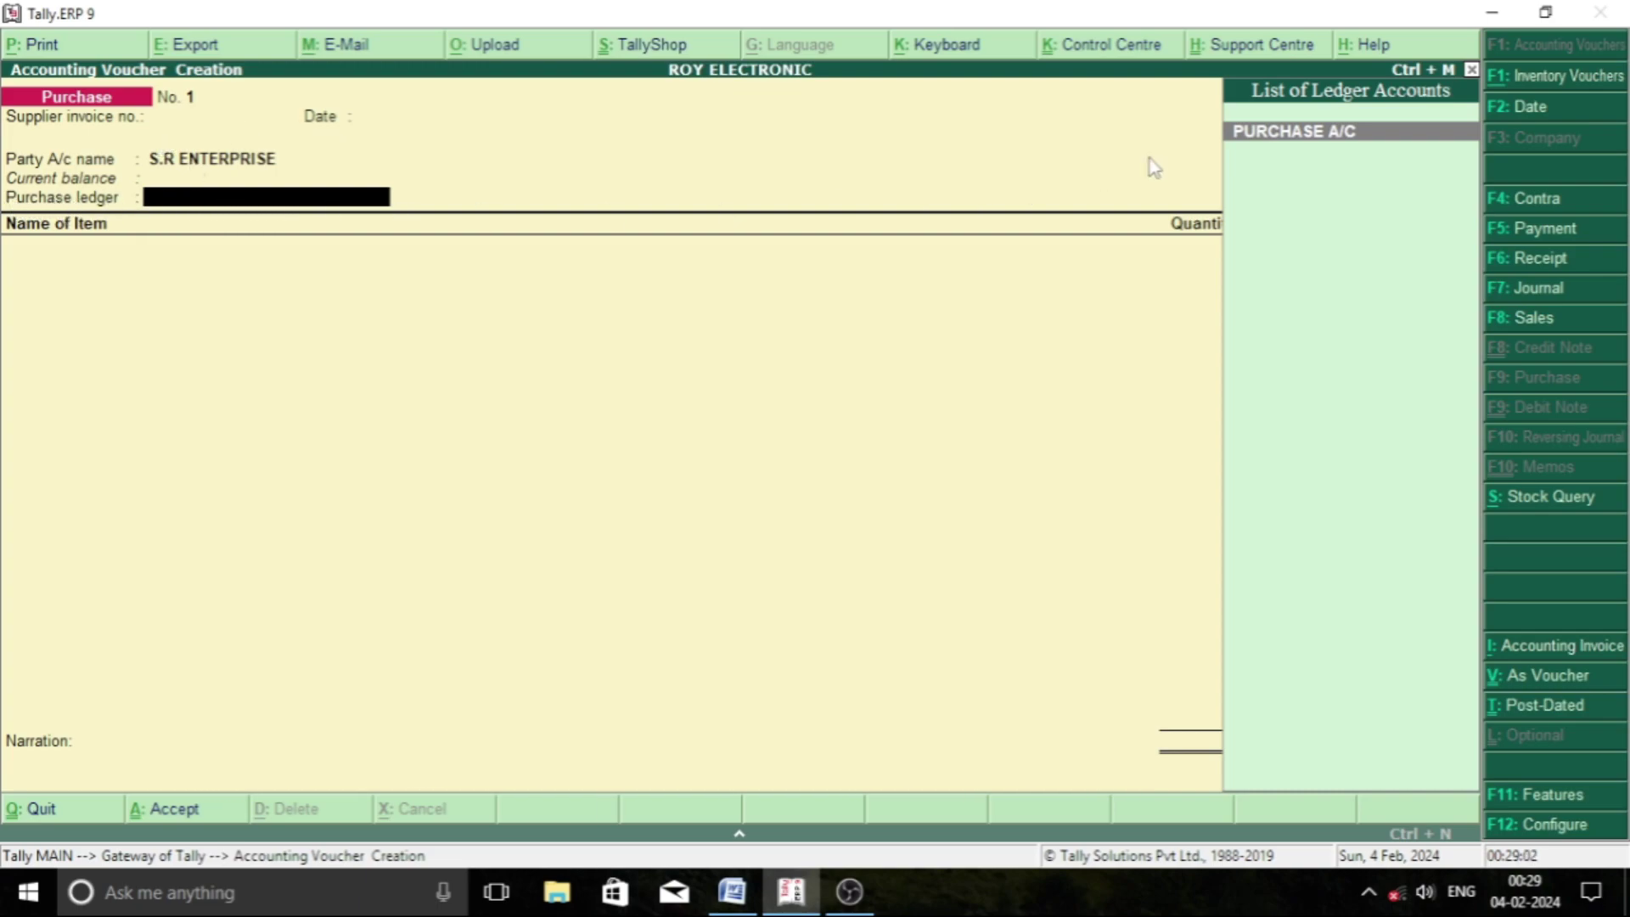
pyautogui.click(1311, 143)
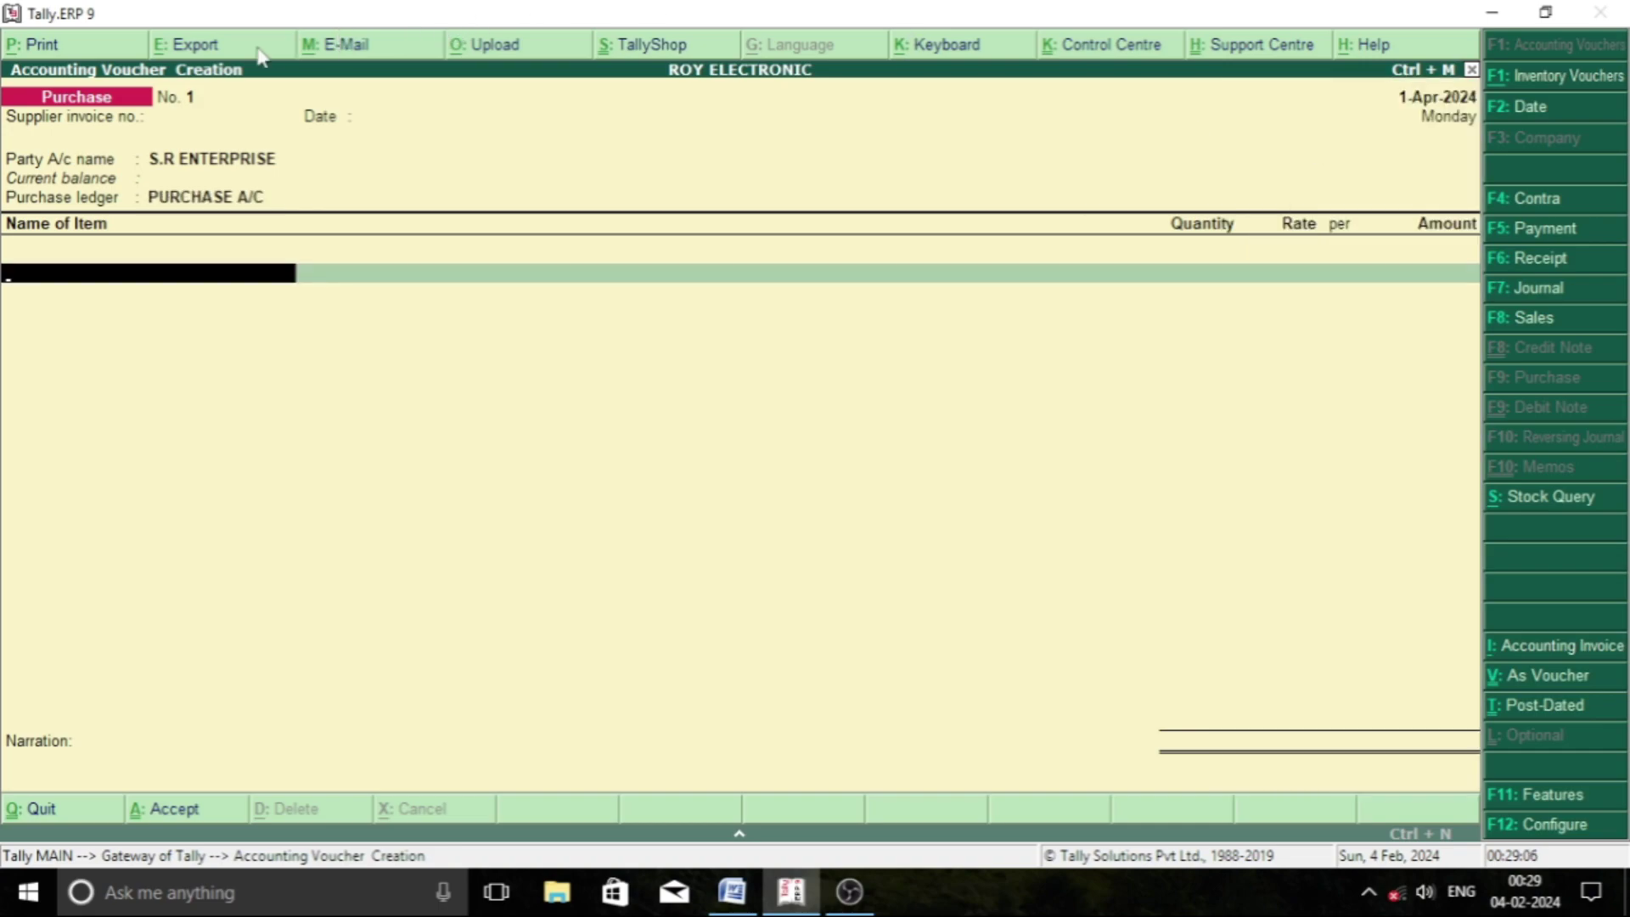
# - Add the stock item SAMSUNG to the purchase voucher with 10 PCS at the rate of 8,500.00
pyautogui.click(222, 274)
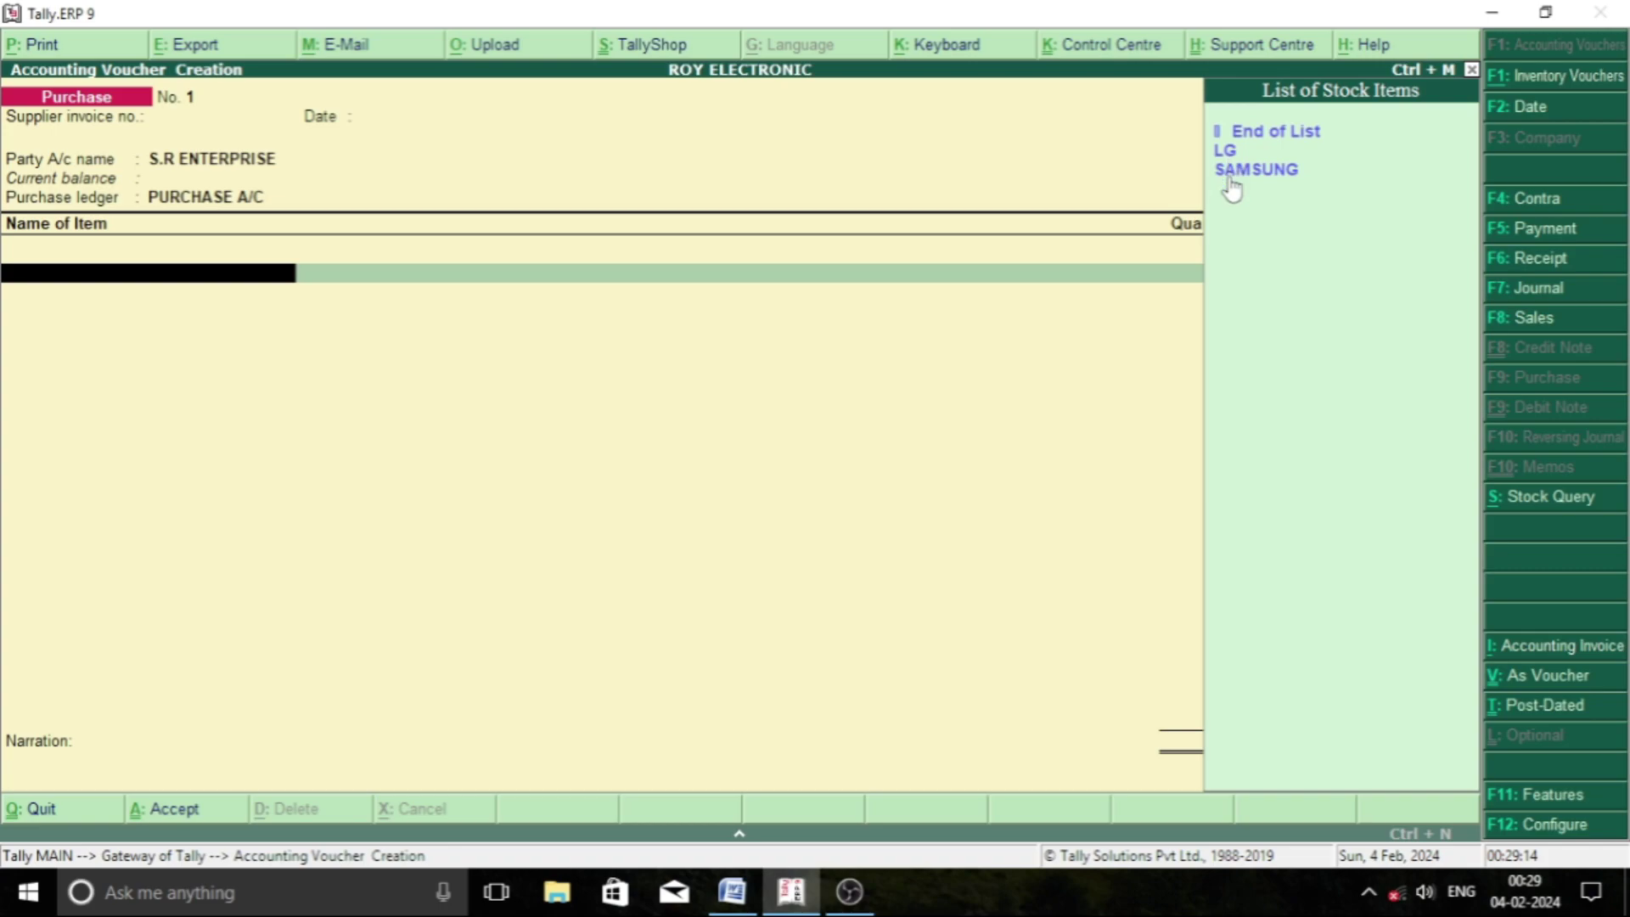
pyautogui.press('Down')
pyautogui.press('Down')
pyautogui.press('Down')
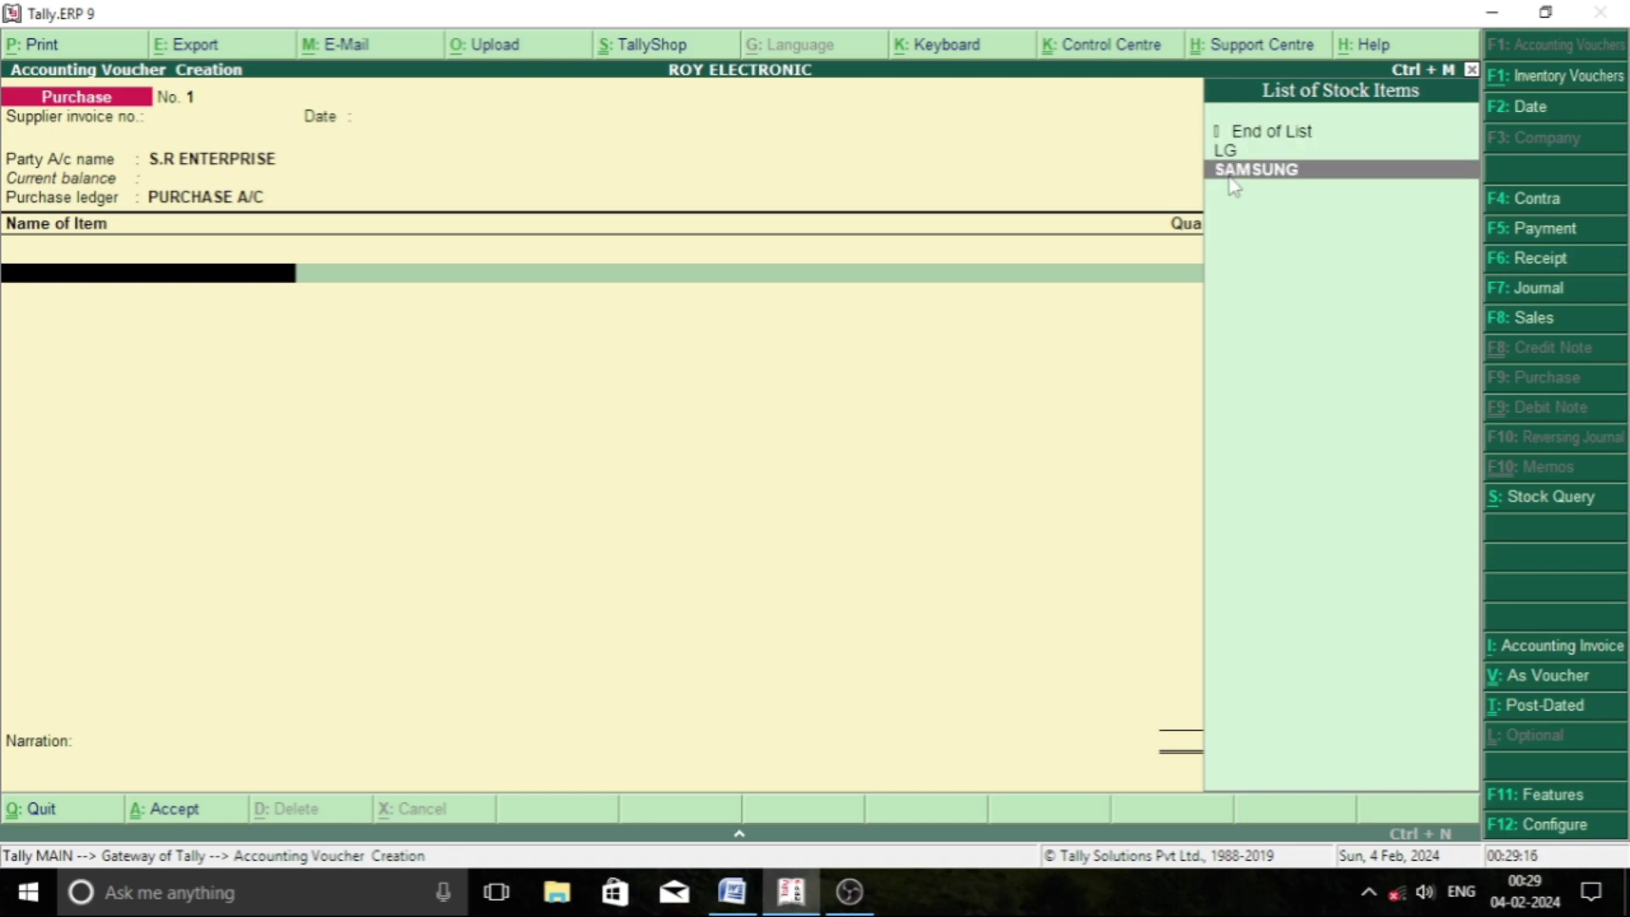
pyautogui.press('Return')
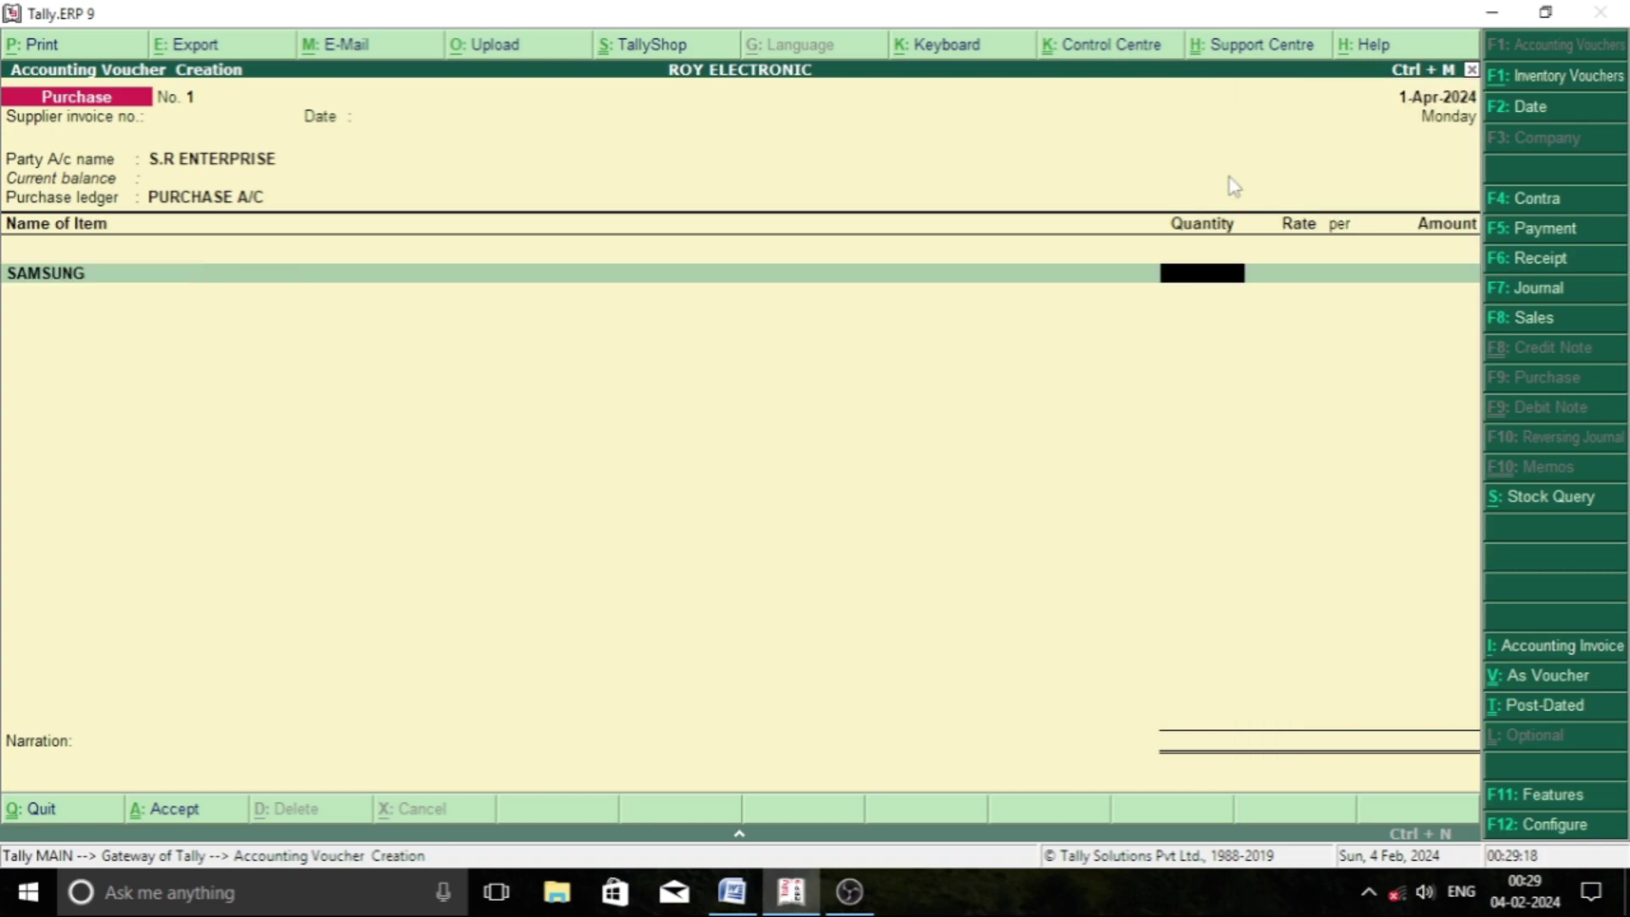
pyautogui.write('10')
pyautogui.press('Return')
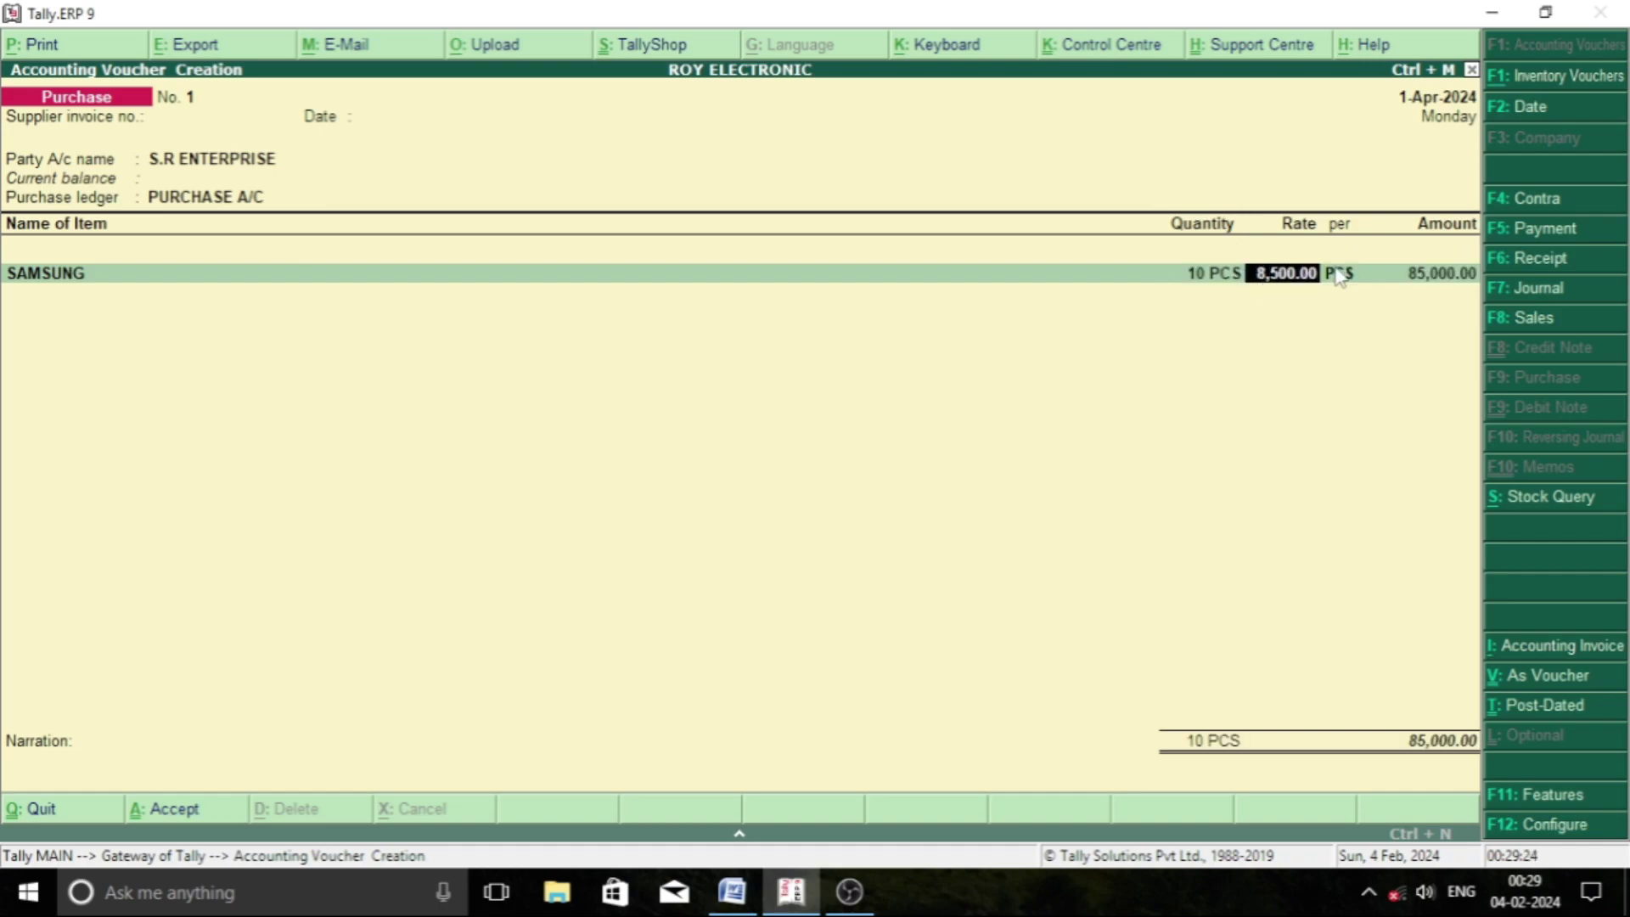
pyautogui.press('Return')
pyautogui.press('Return')
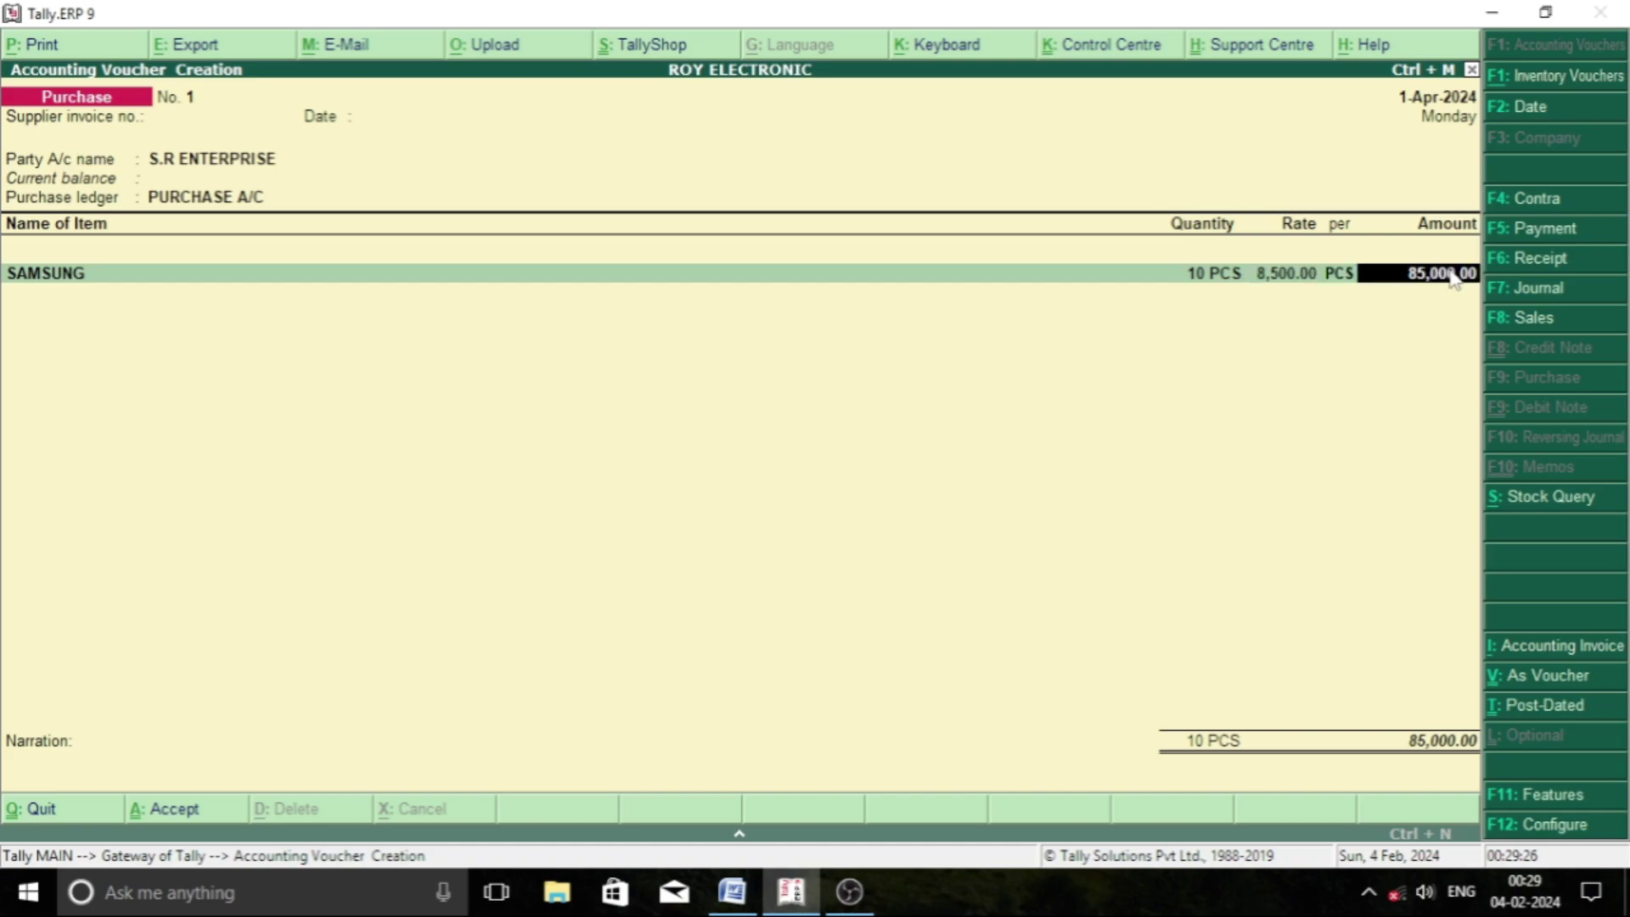
pyautogui.press('Return')
# - End the item list, leave the narration empty and save the S.R ENTERPRISE purchase voucher
pyautogui.press('Return')
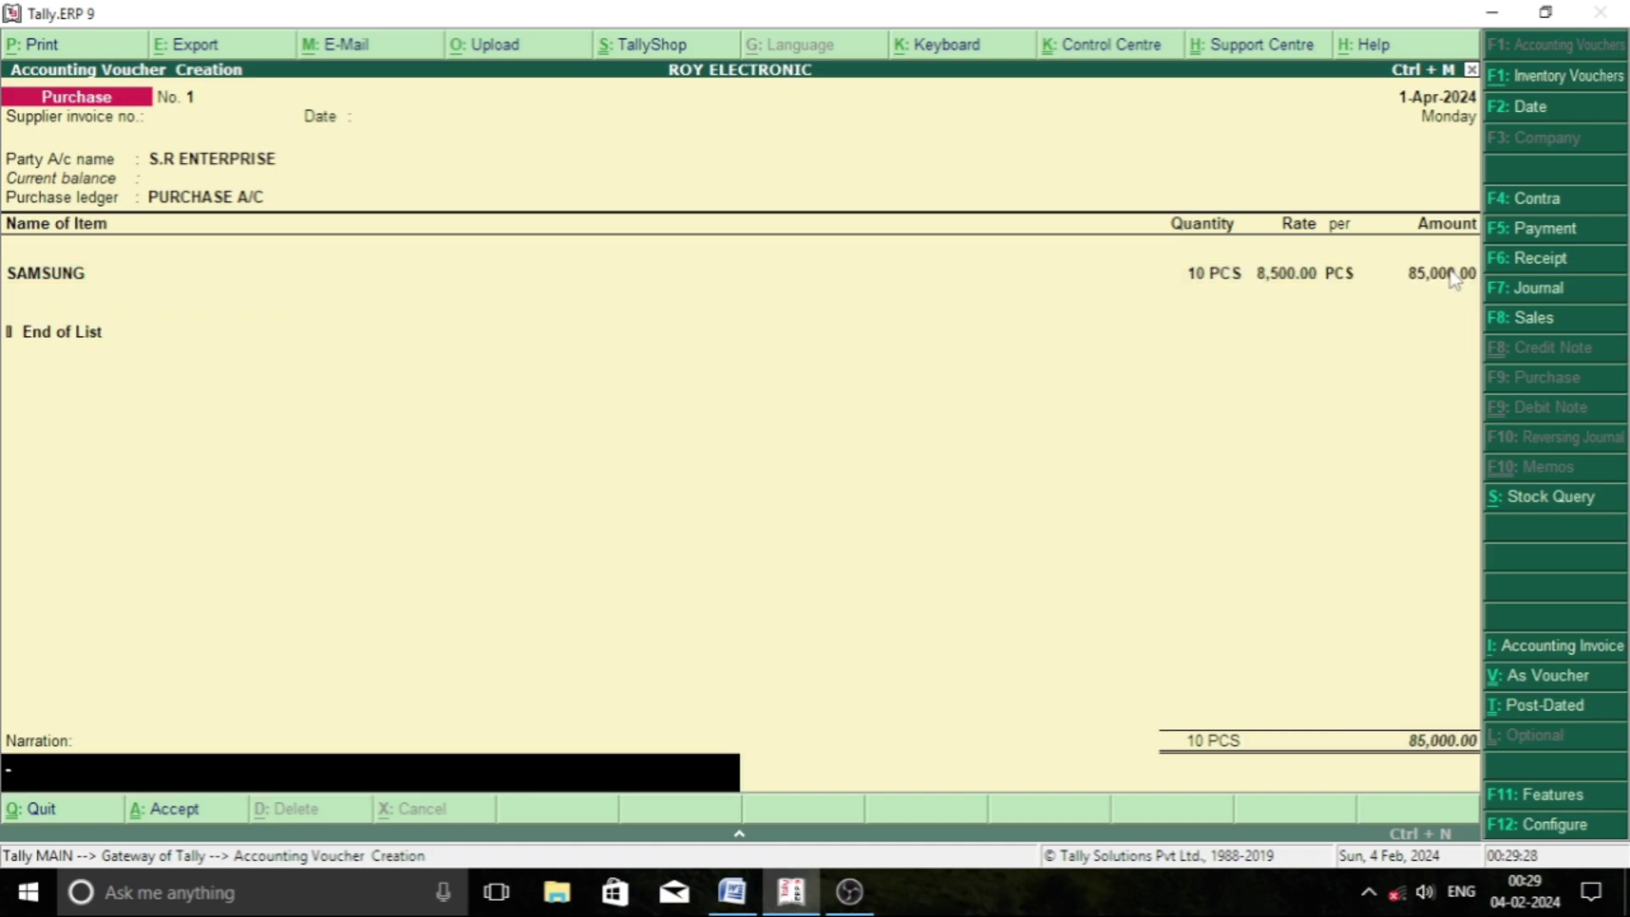
pyautogui.press('Return')
pyautogui.press('Return')
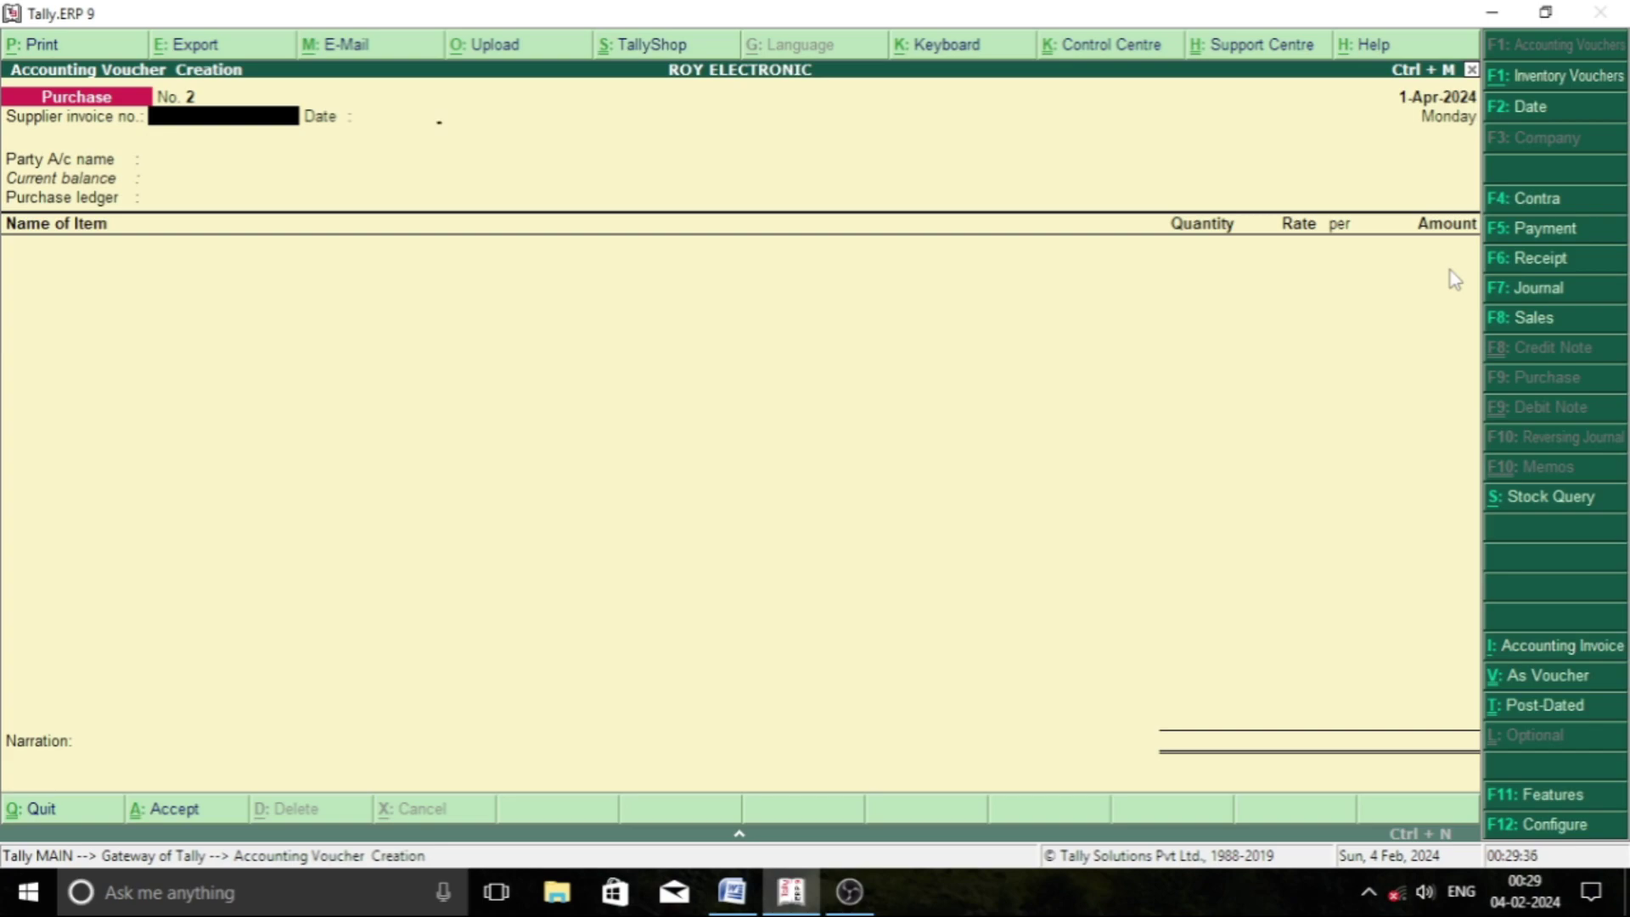
# - Leave the supplier invoice number and date blank, and set the party to DAS ENTERPRISE and the purchase ledger to PURCHASE A/C
pyautogui.press('Return')
pyautogui.press('Return')
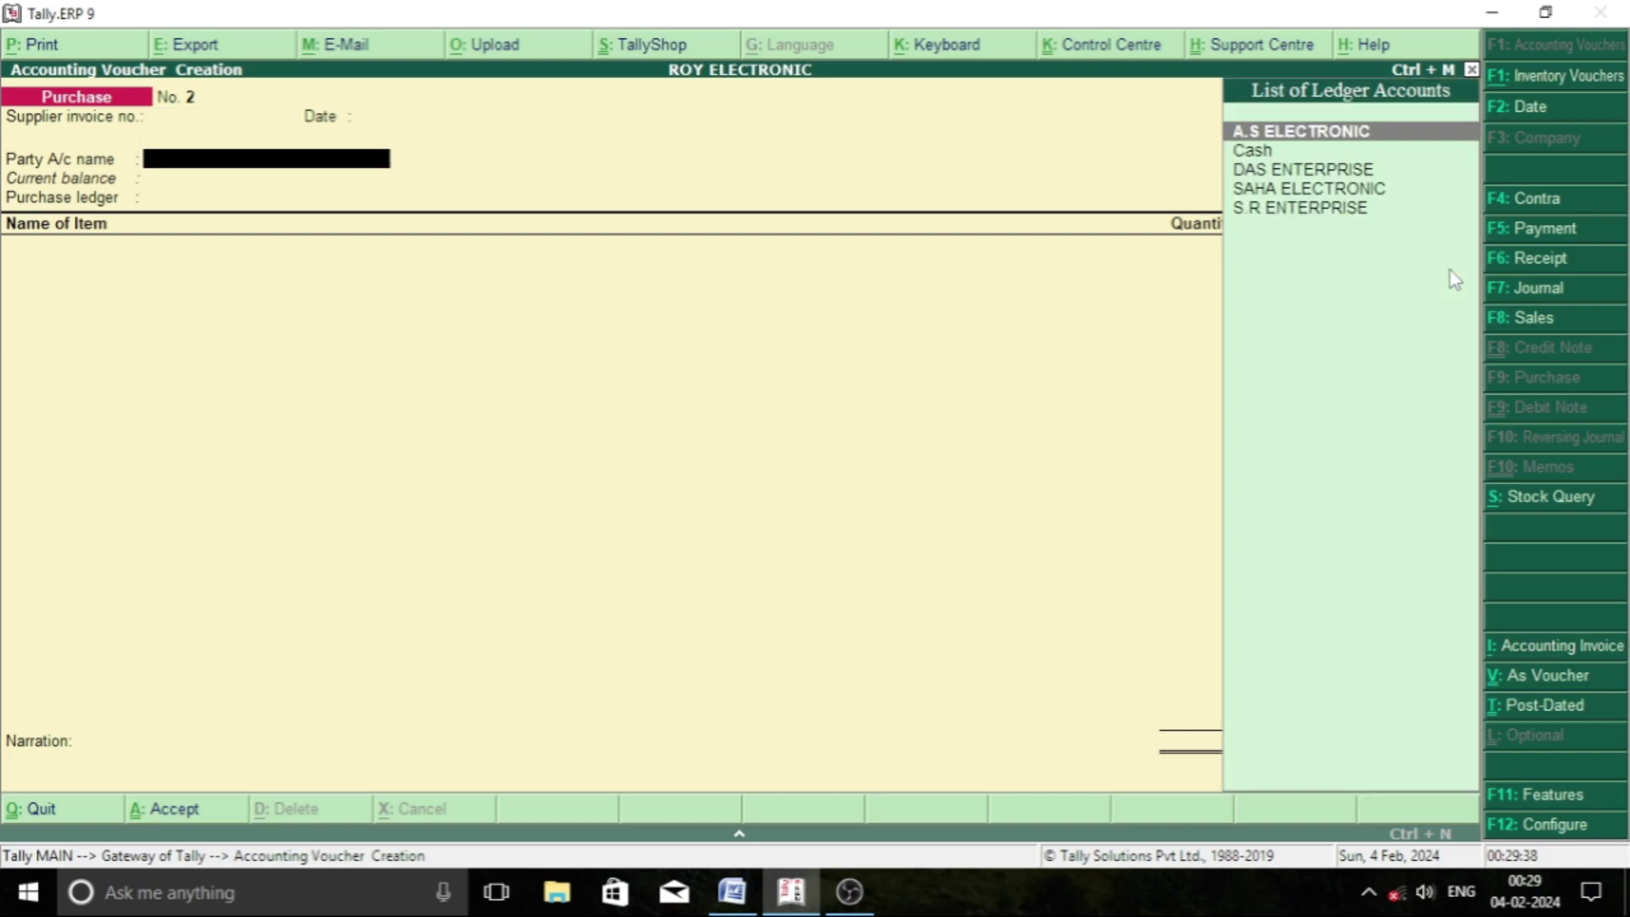
pyautogui.press('Down')
pyautogui.press('Down')
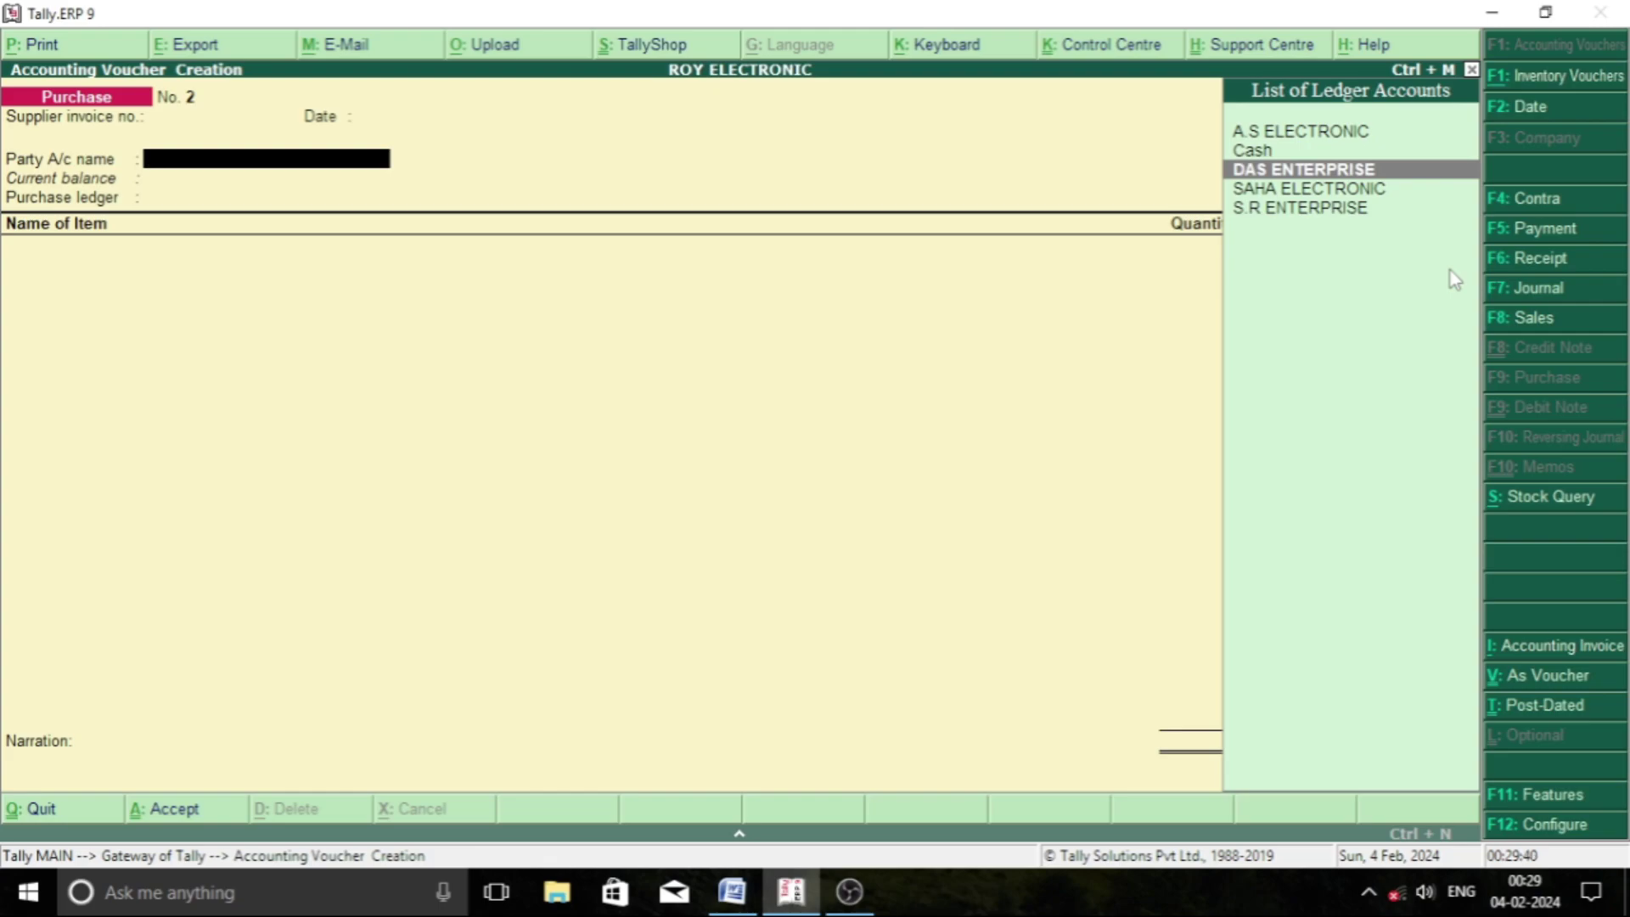
pyautogui.press('Return')
pyautogui.press('Return')
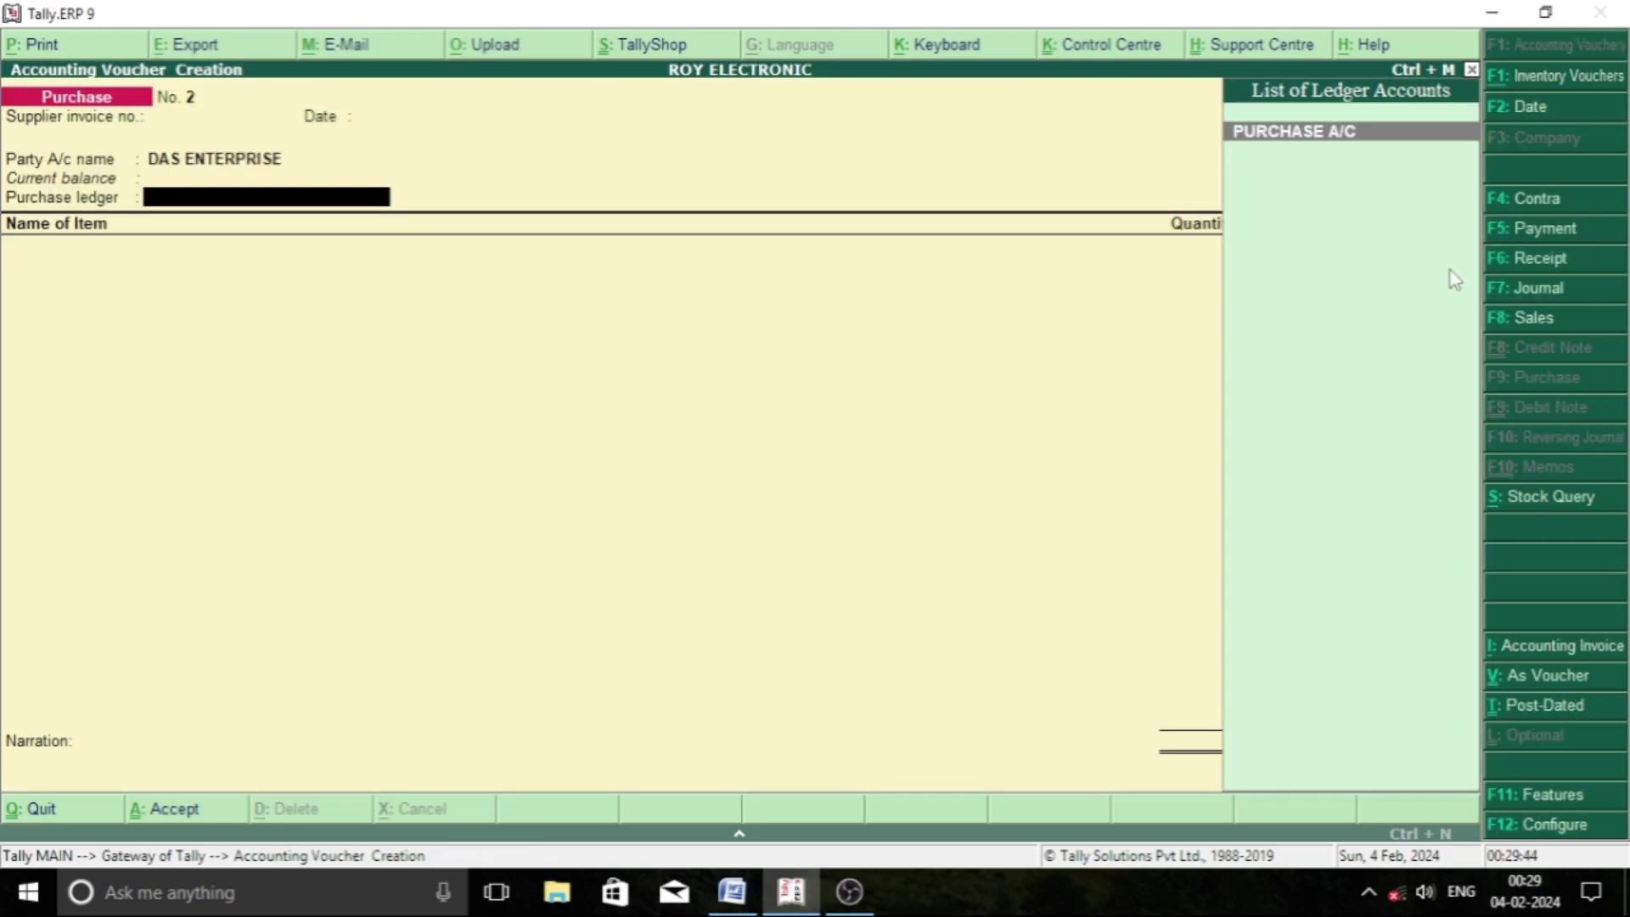
pyautogui.press('Return')
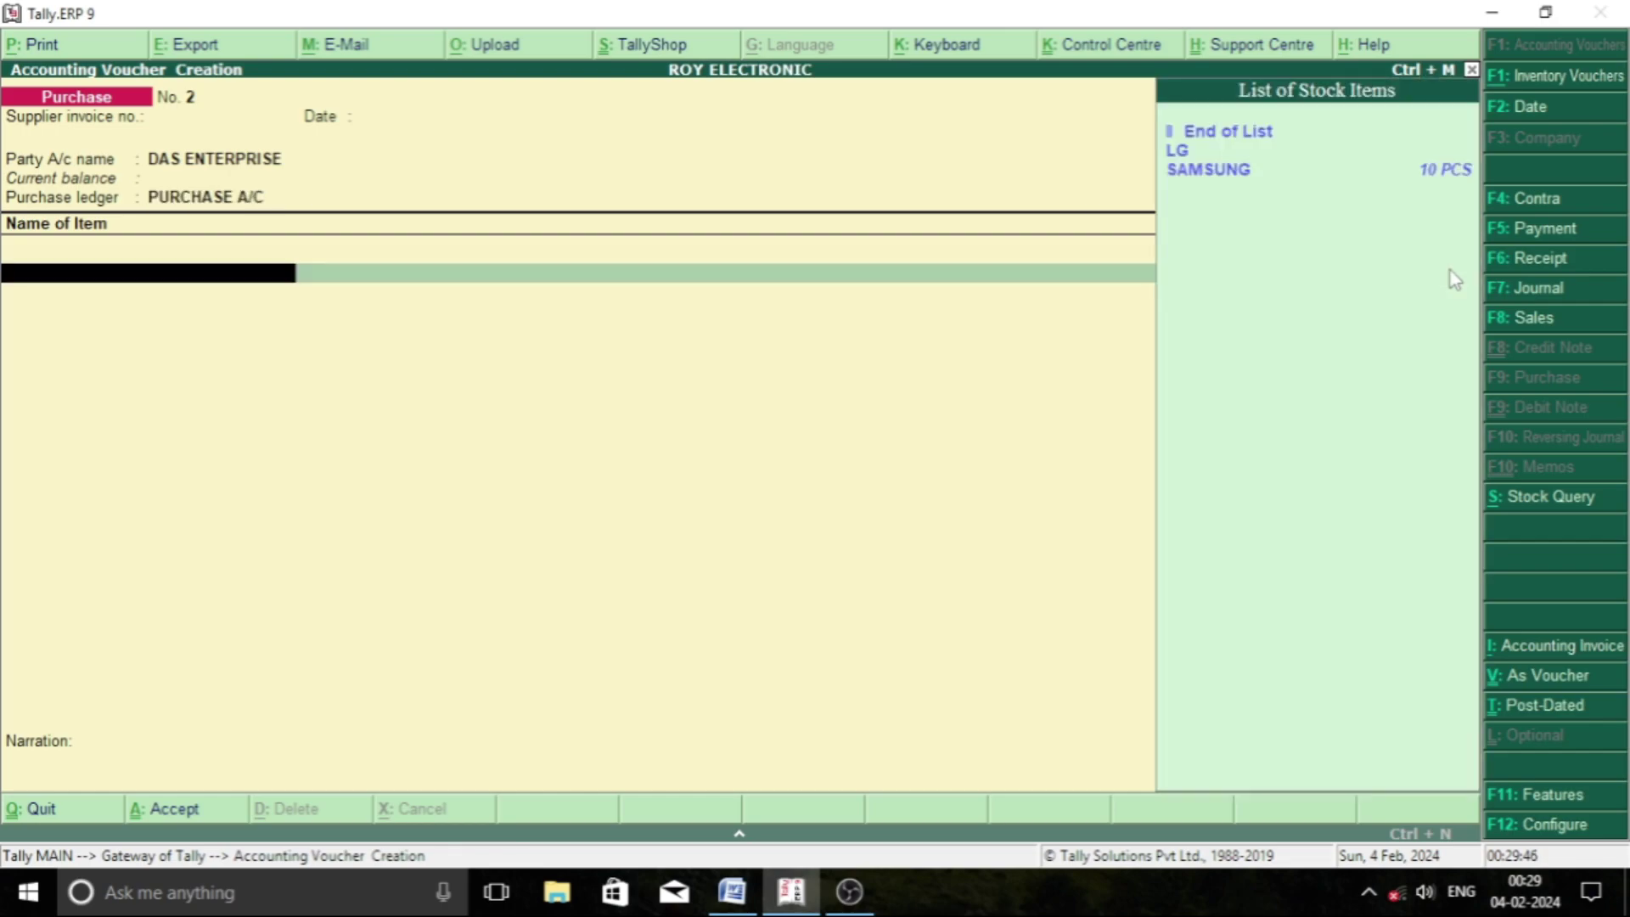
# - Add the stock item LG with 15 PCS at the rate of 45,000.00 and save the DAS ENTERPRISE purchase voucher
pyautogui.press('Down')
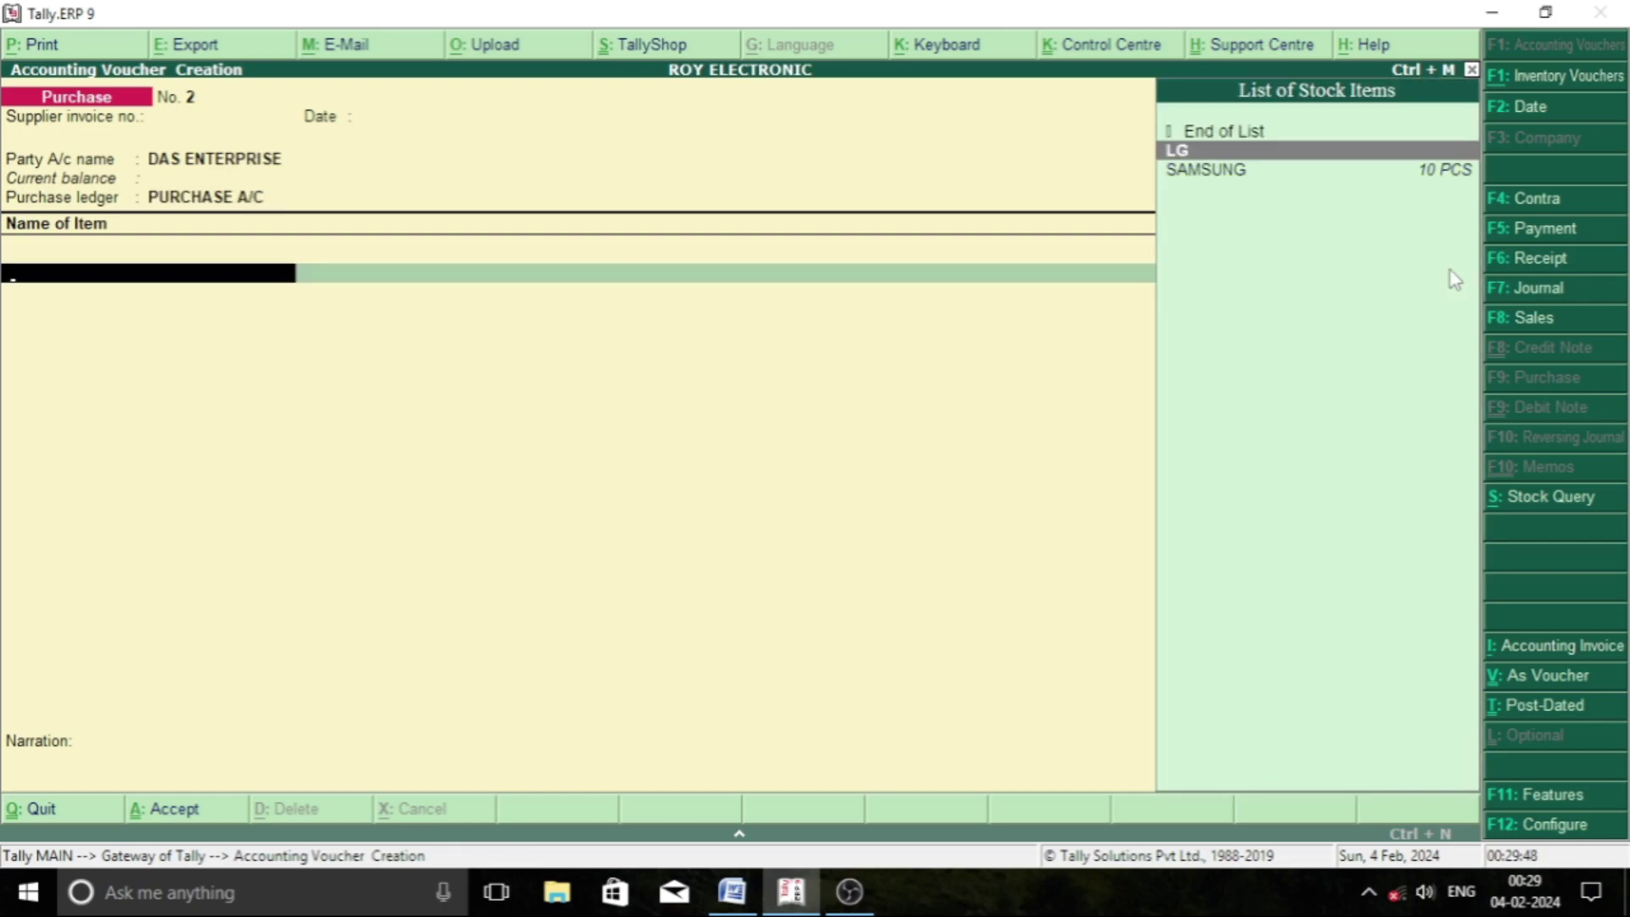
pyautogui.press('Return')
pyautogui.write('15')
pyautogui.press('Return')
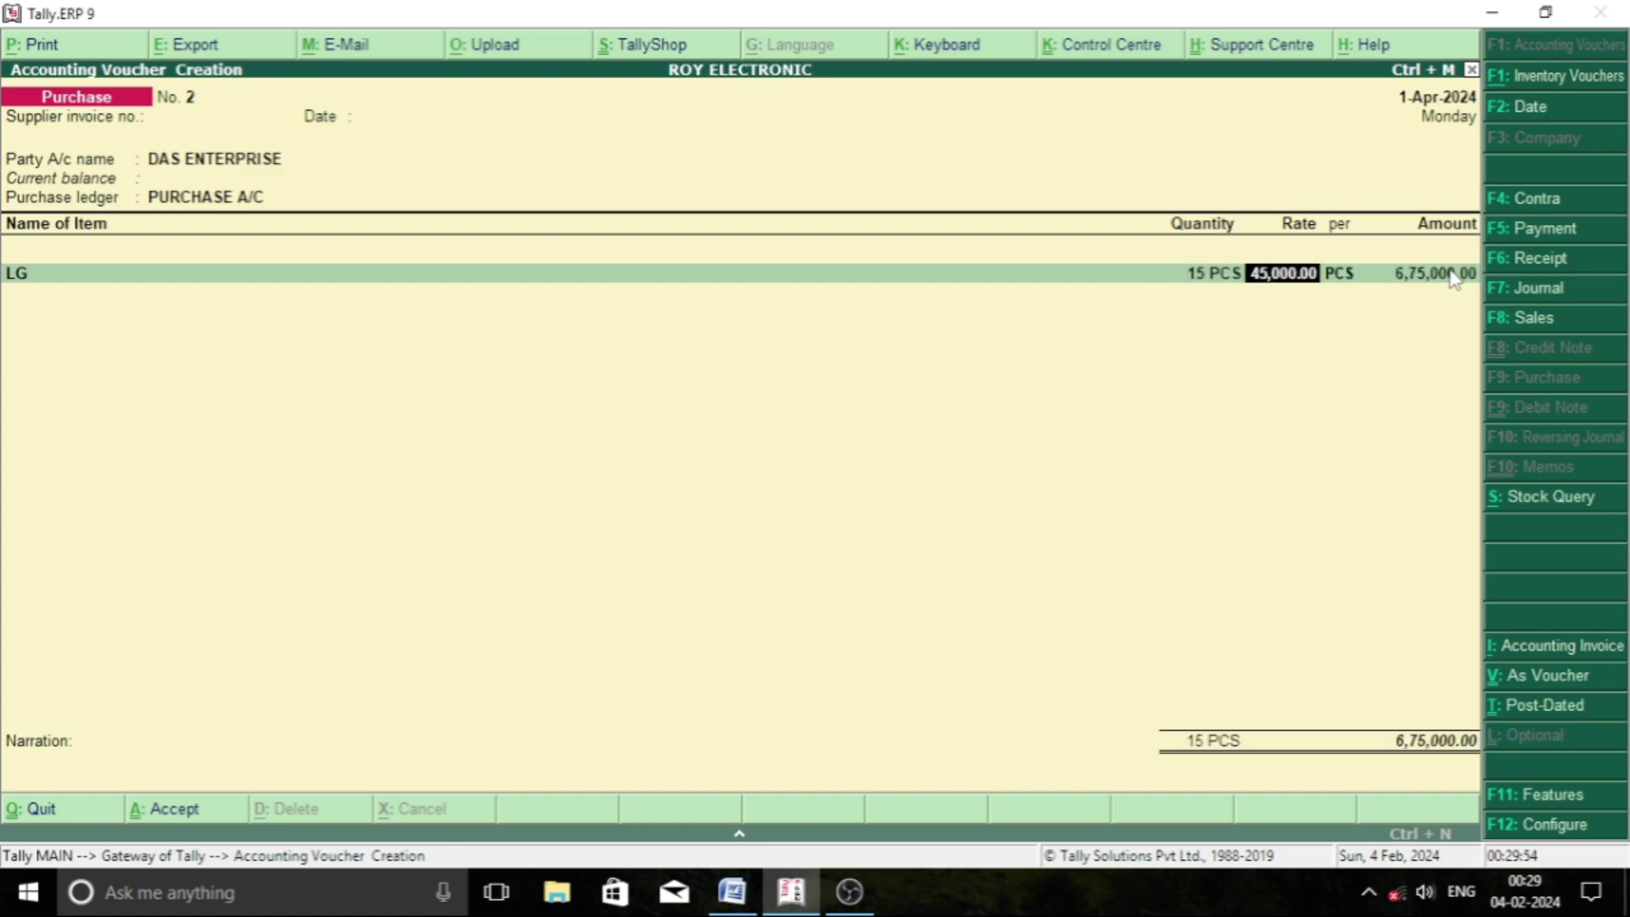
pyautogui.hotkey('ctrl', 'a')
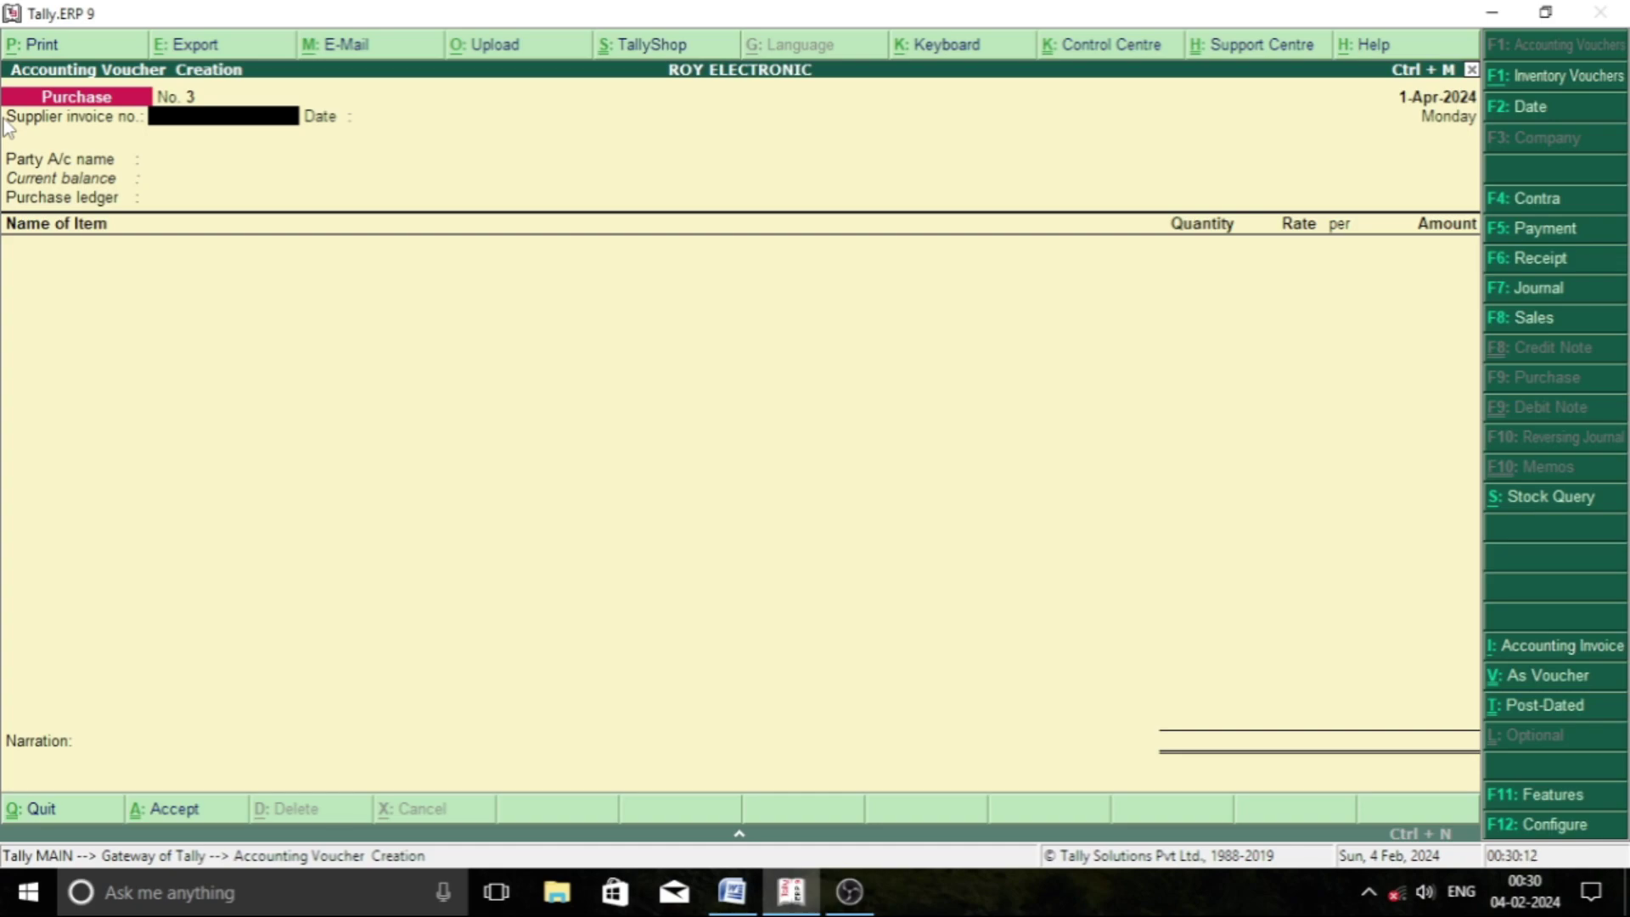
# - Start a sales voucher for the party SAHA ELECTRONIC with reference and despatch details left blank, using SALE A/C as the sales ledger
pyautogui.press('F8')
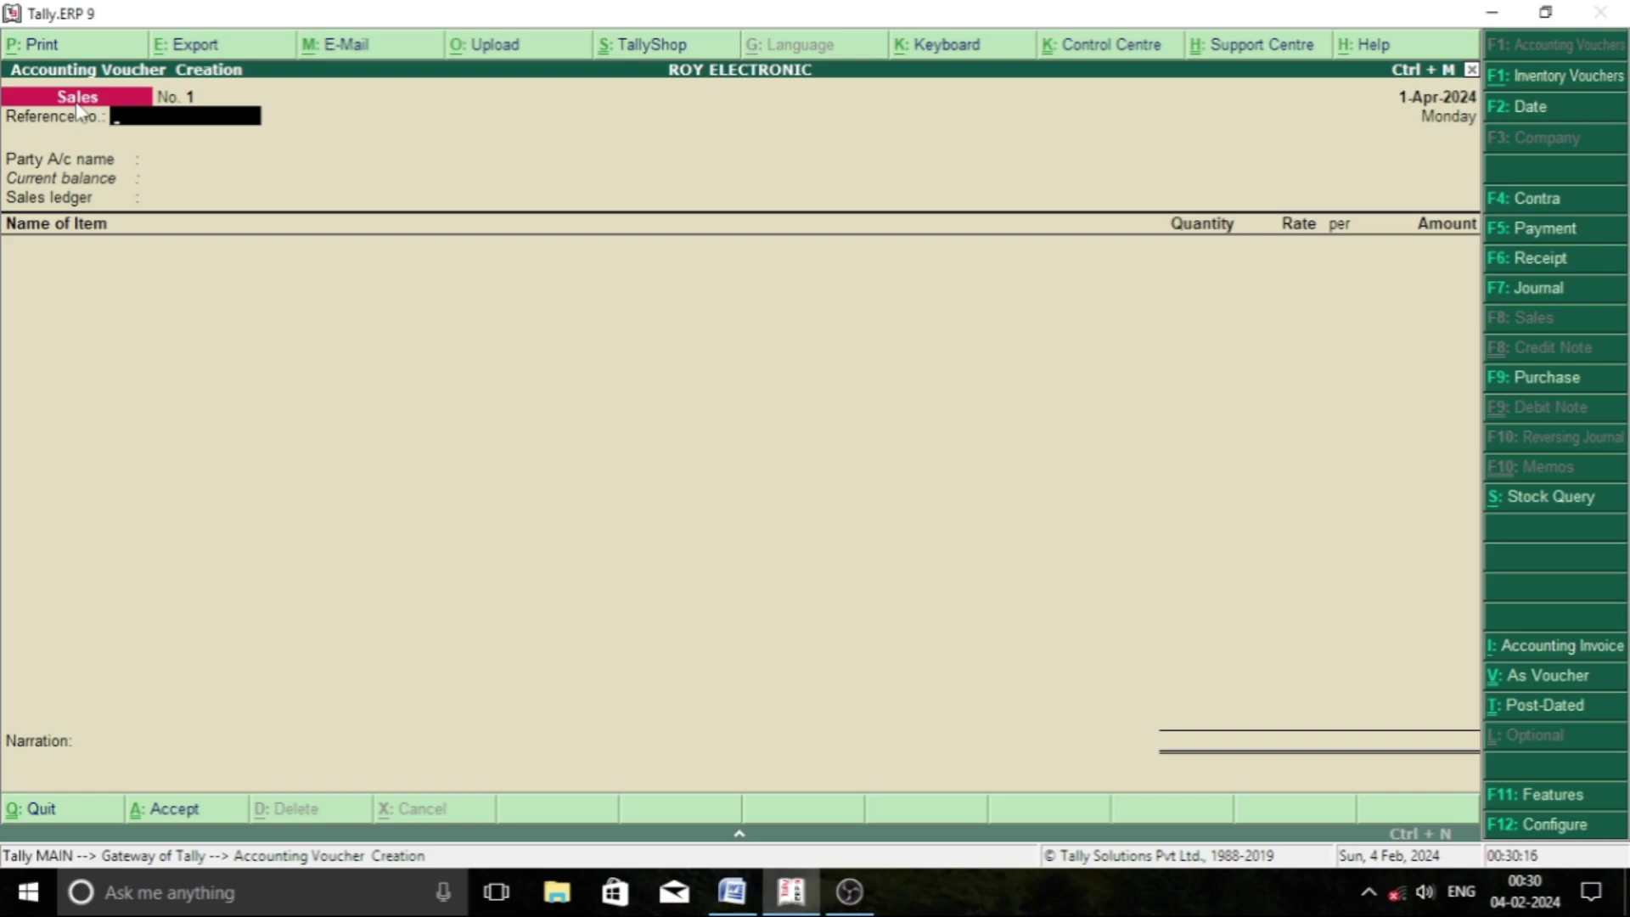
pyautogui.press('Return')
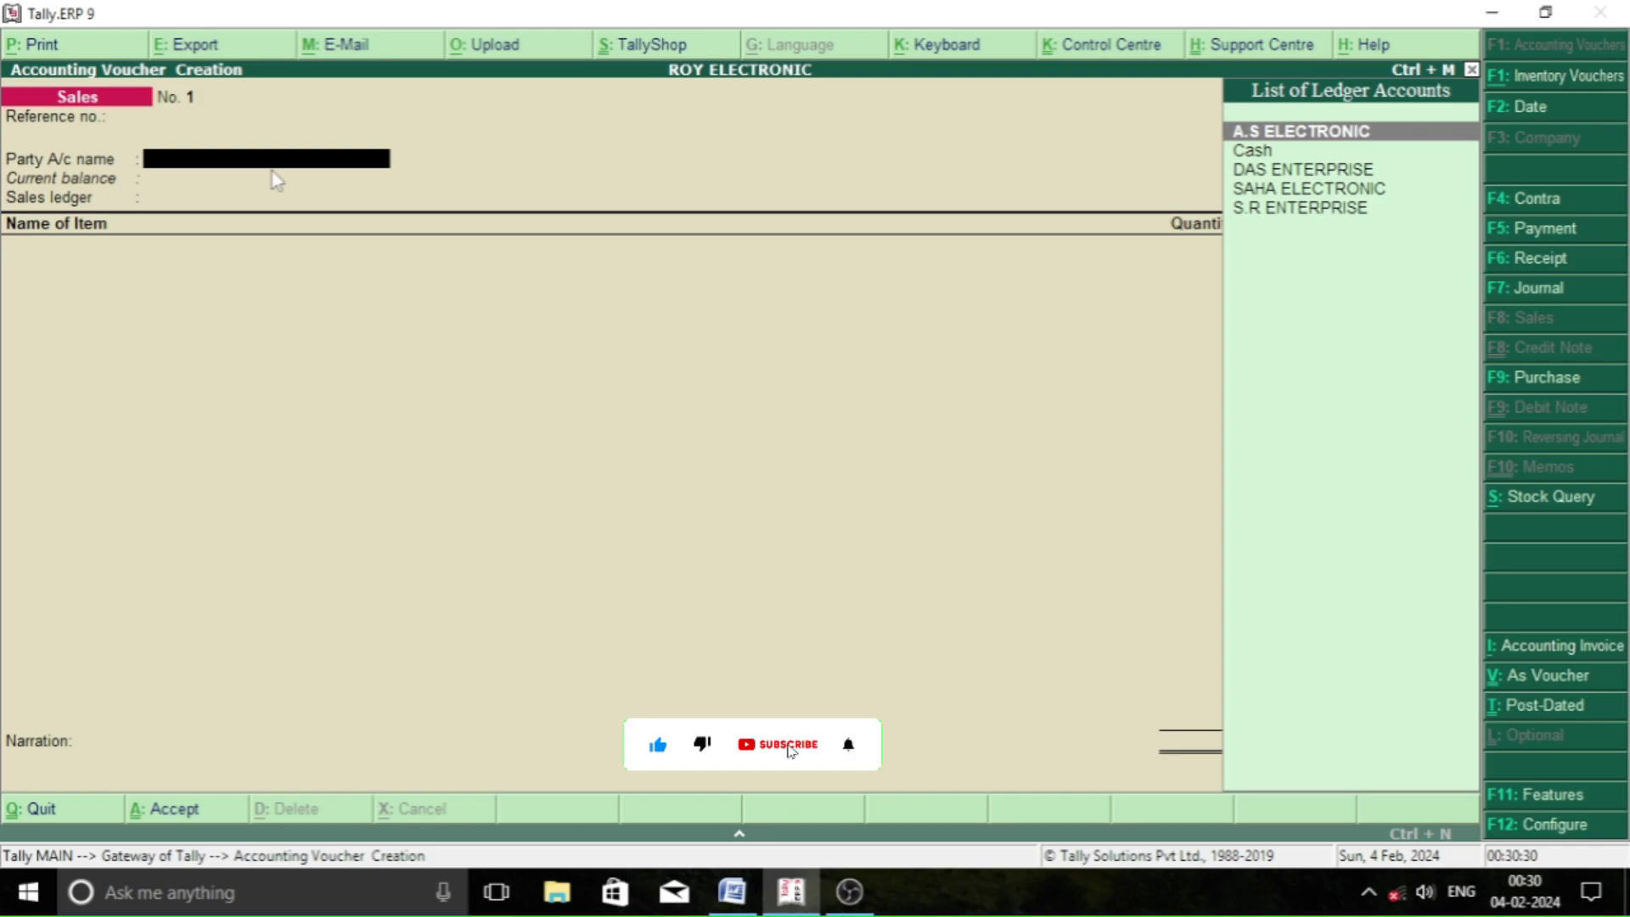
pyautogui.press('Down')
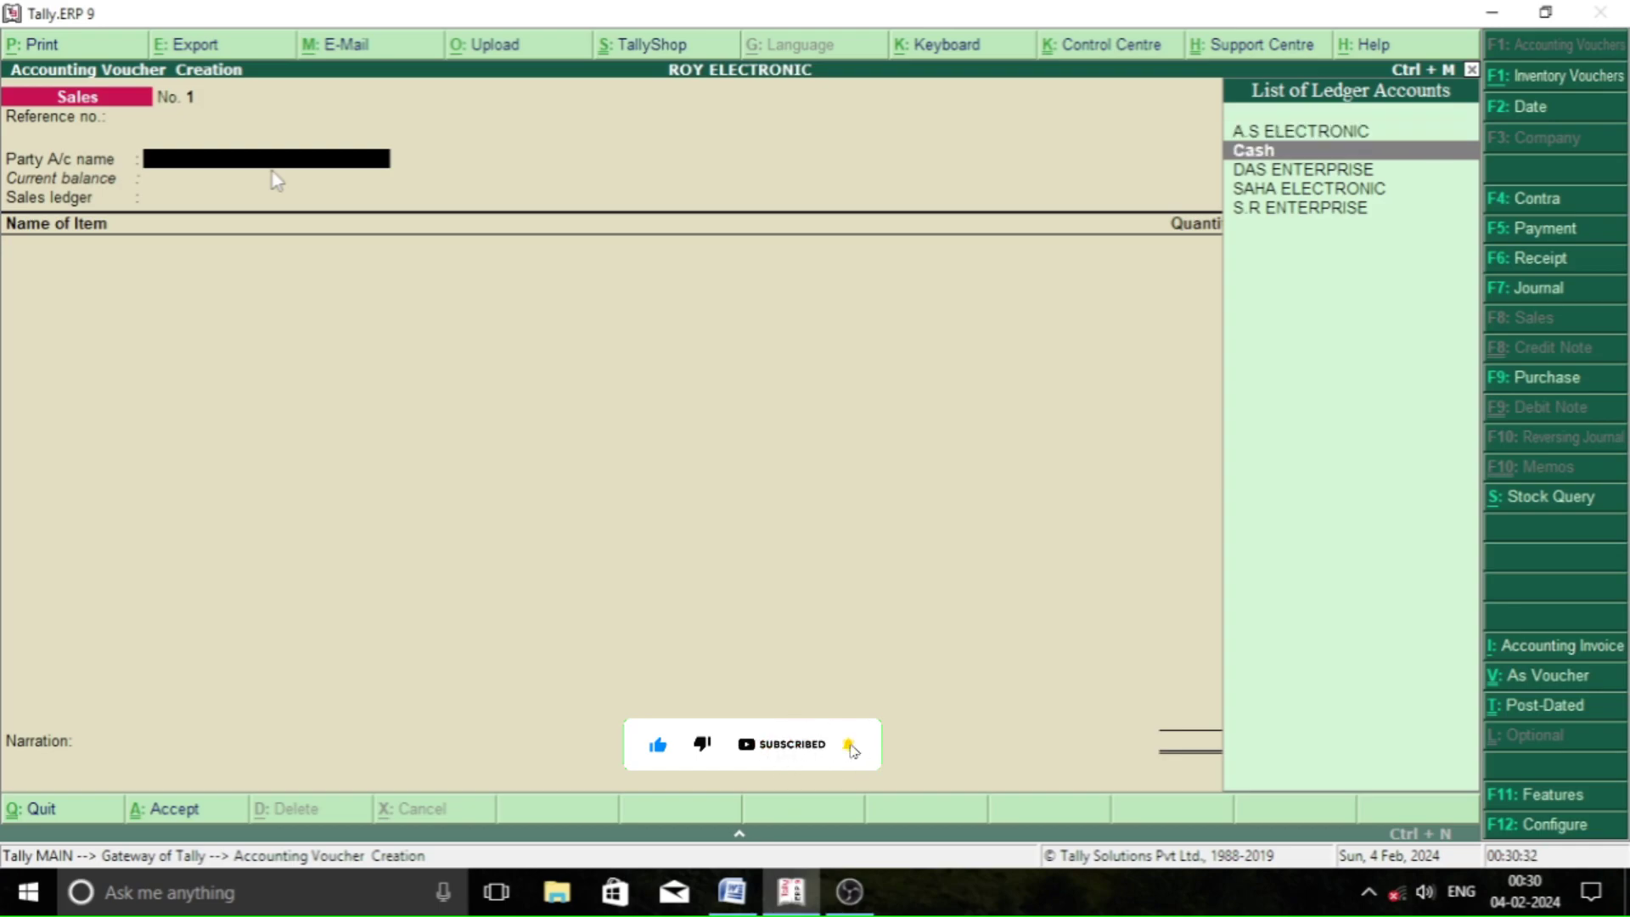
pyautogui.press('Down')
pyautogui.press('Down')
pyautogui.press('Return')
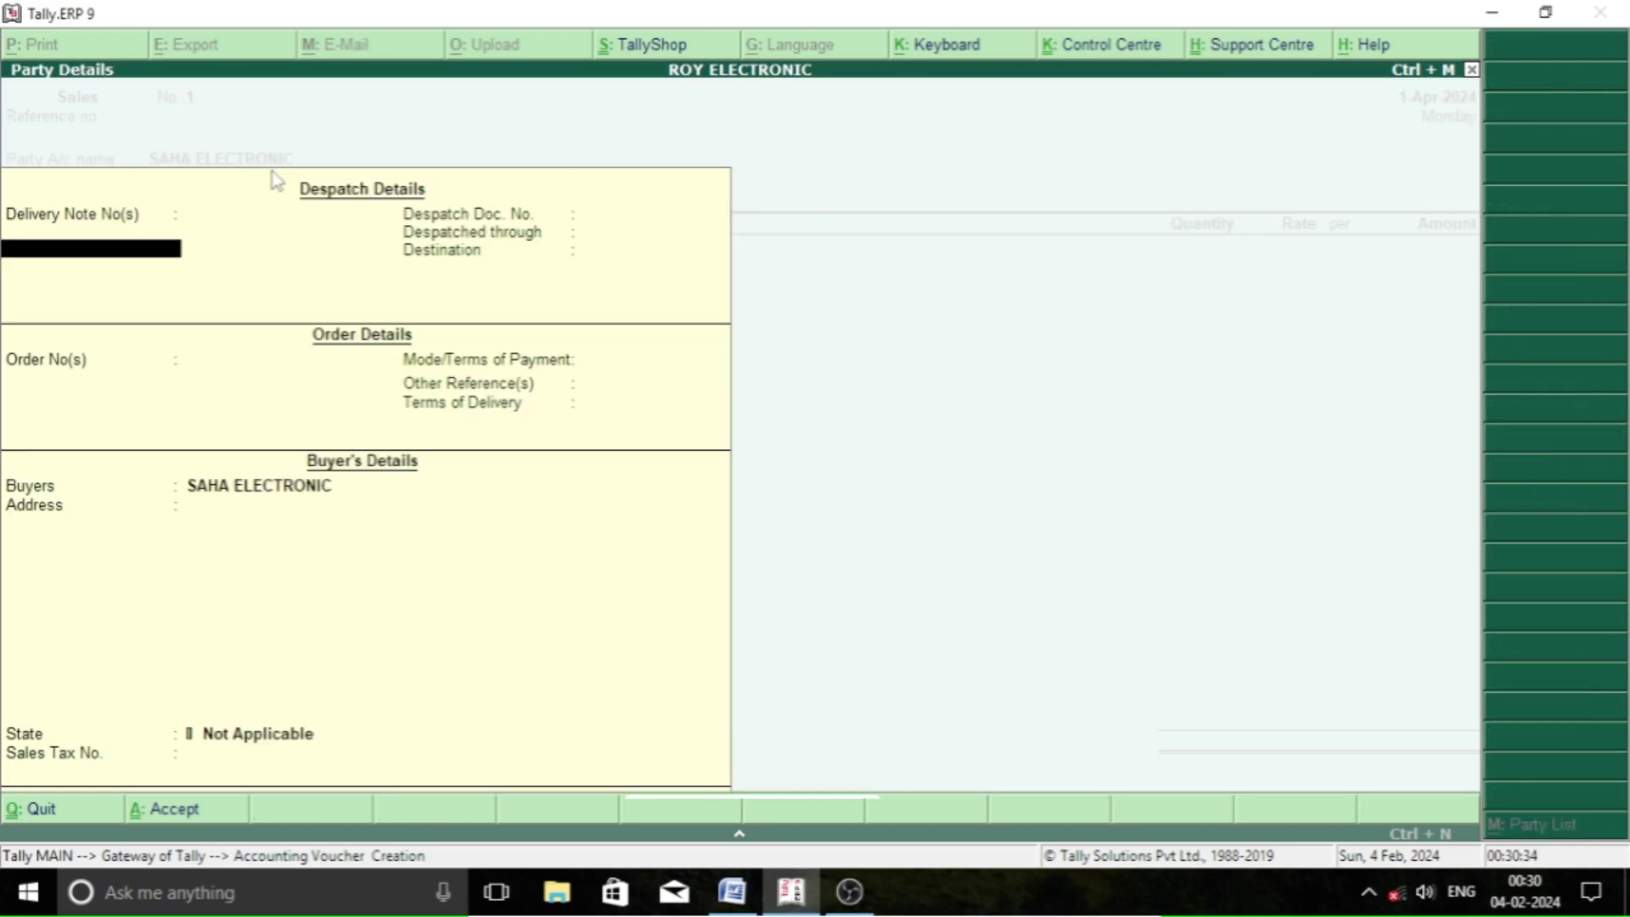
pyautogui.hotkey('ctrl', 'a')
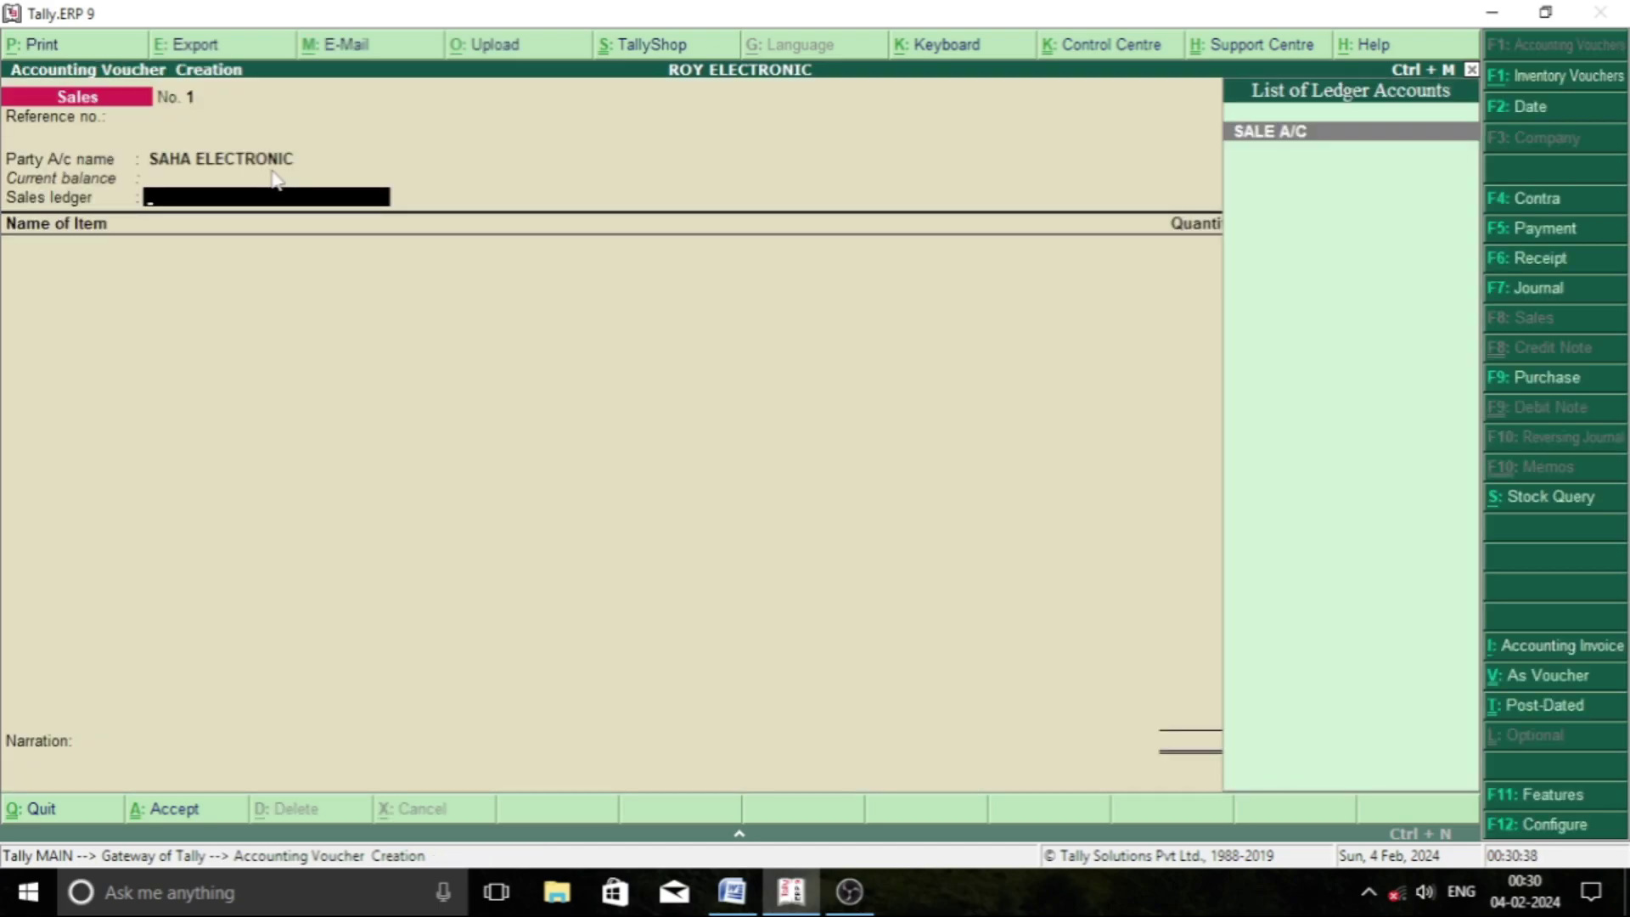
pyautogui.press('Return')
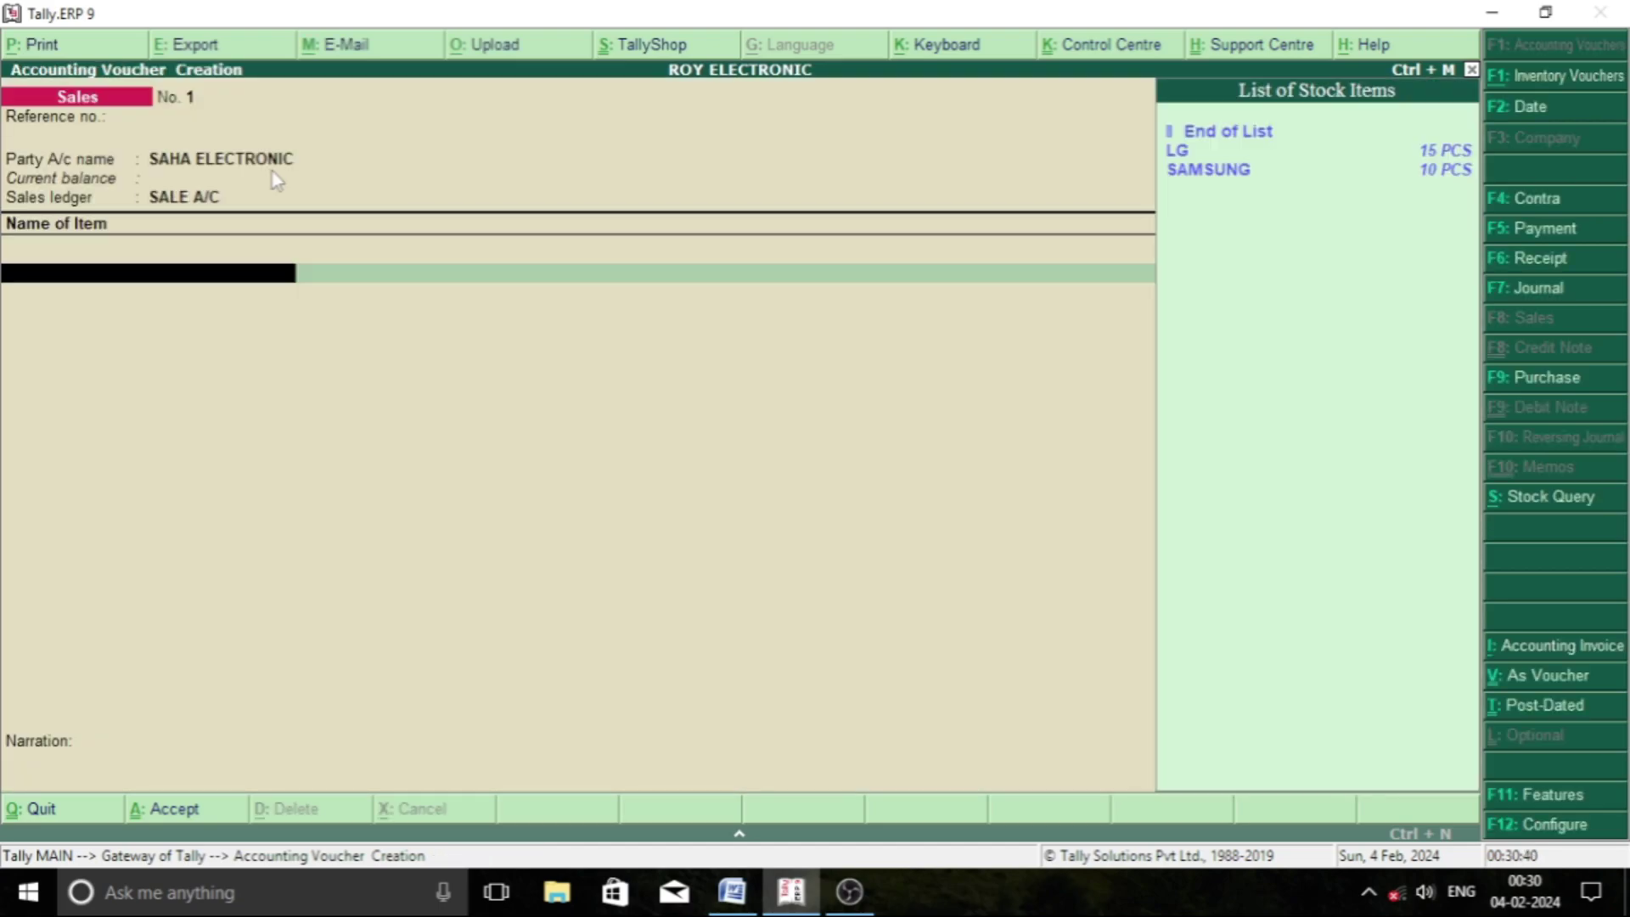
# - Add the stock item SAMSUNG to the sales voucher with 8 PCS at the rate of 13,000.00
pyautogui.press('Down')
pyautogui.press('Down')
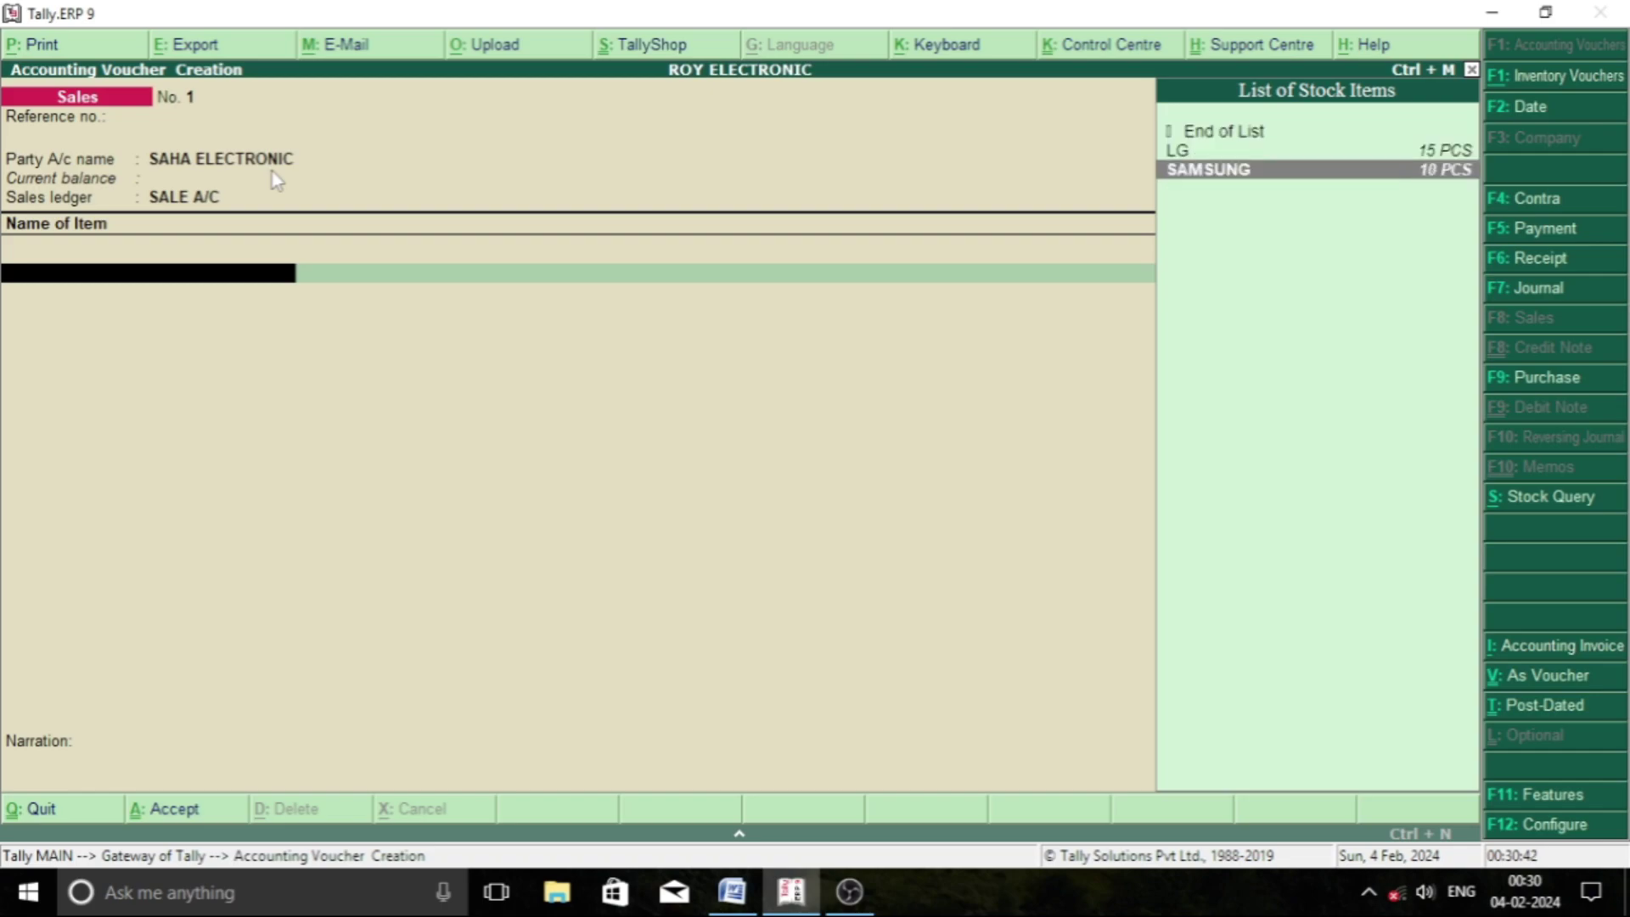
pyautogui.press('Return')
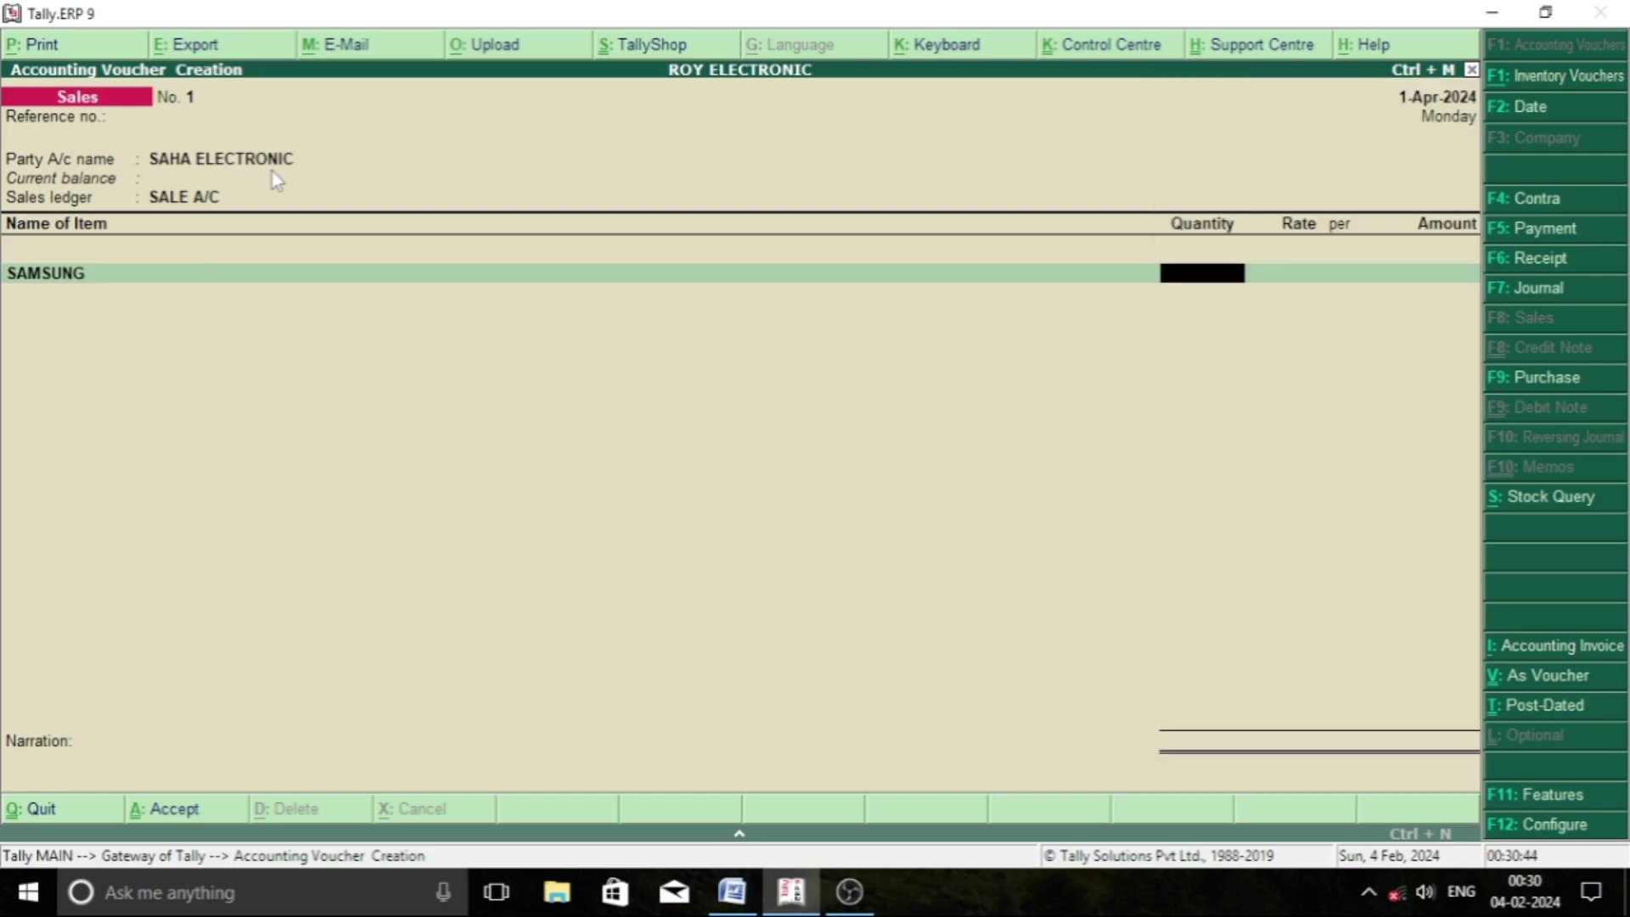
pyautogui.write('8')
pyautogui.press('Return')
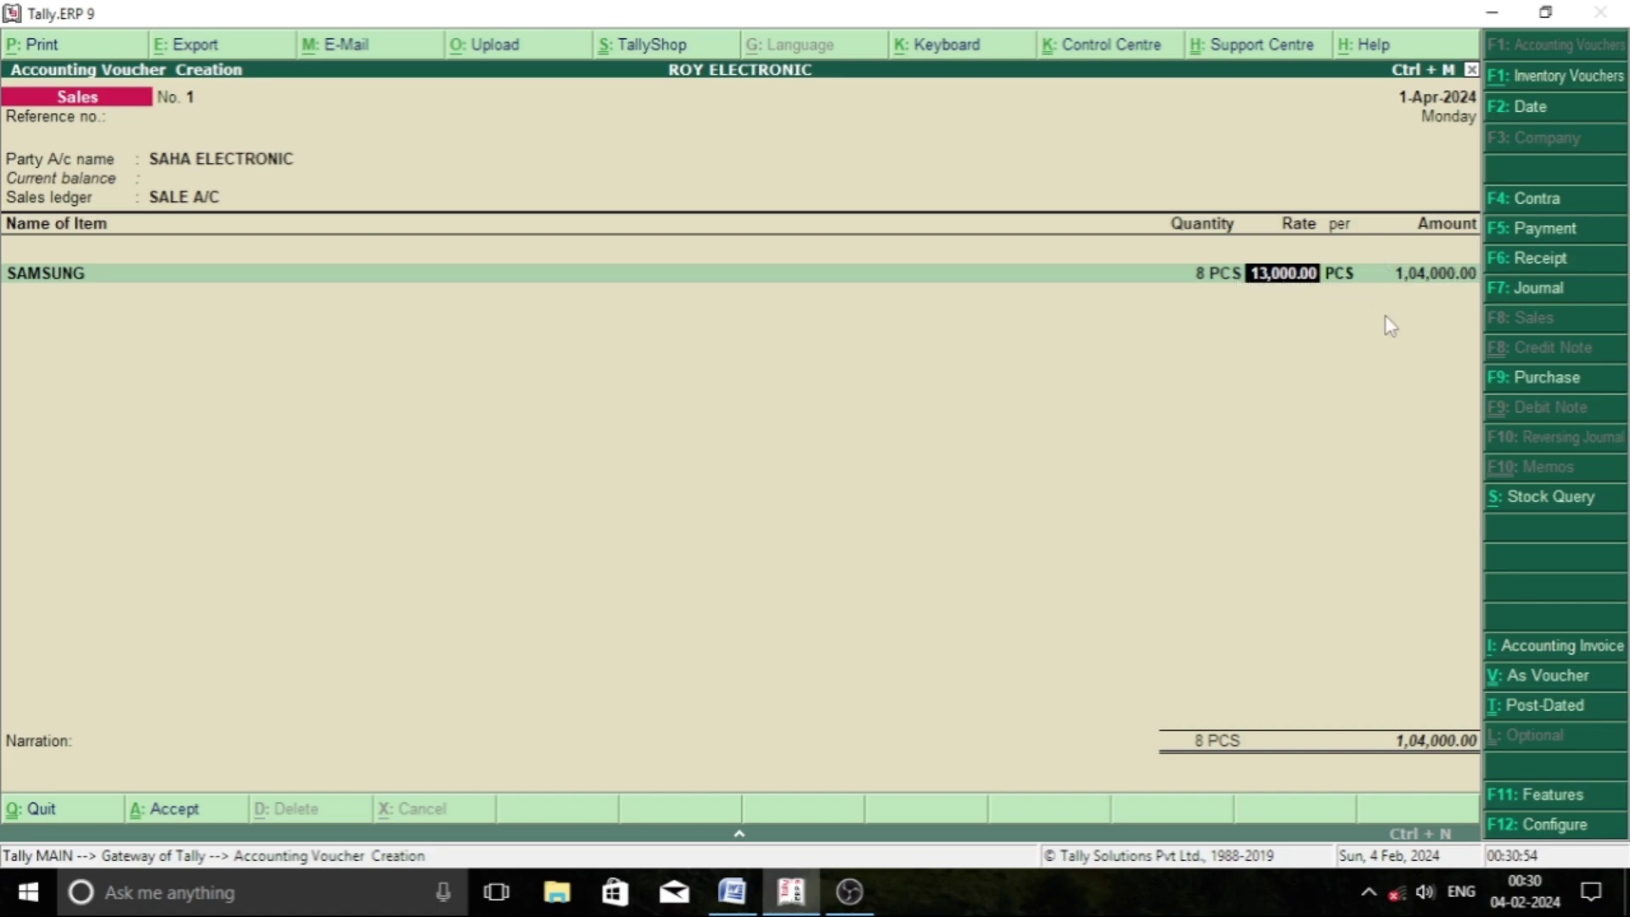
pyautogui.press('Return')
pyautogui.press('Return')
pyautogui.press('Return')
# - End the item list, leave the narration empty and save the SAHA ELECTRONIC sales voucher
pyautogui.press('Return')
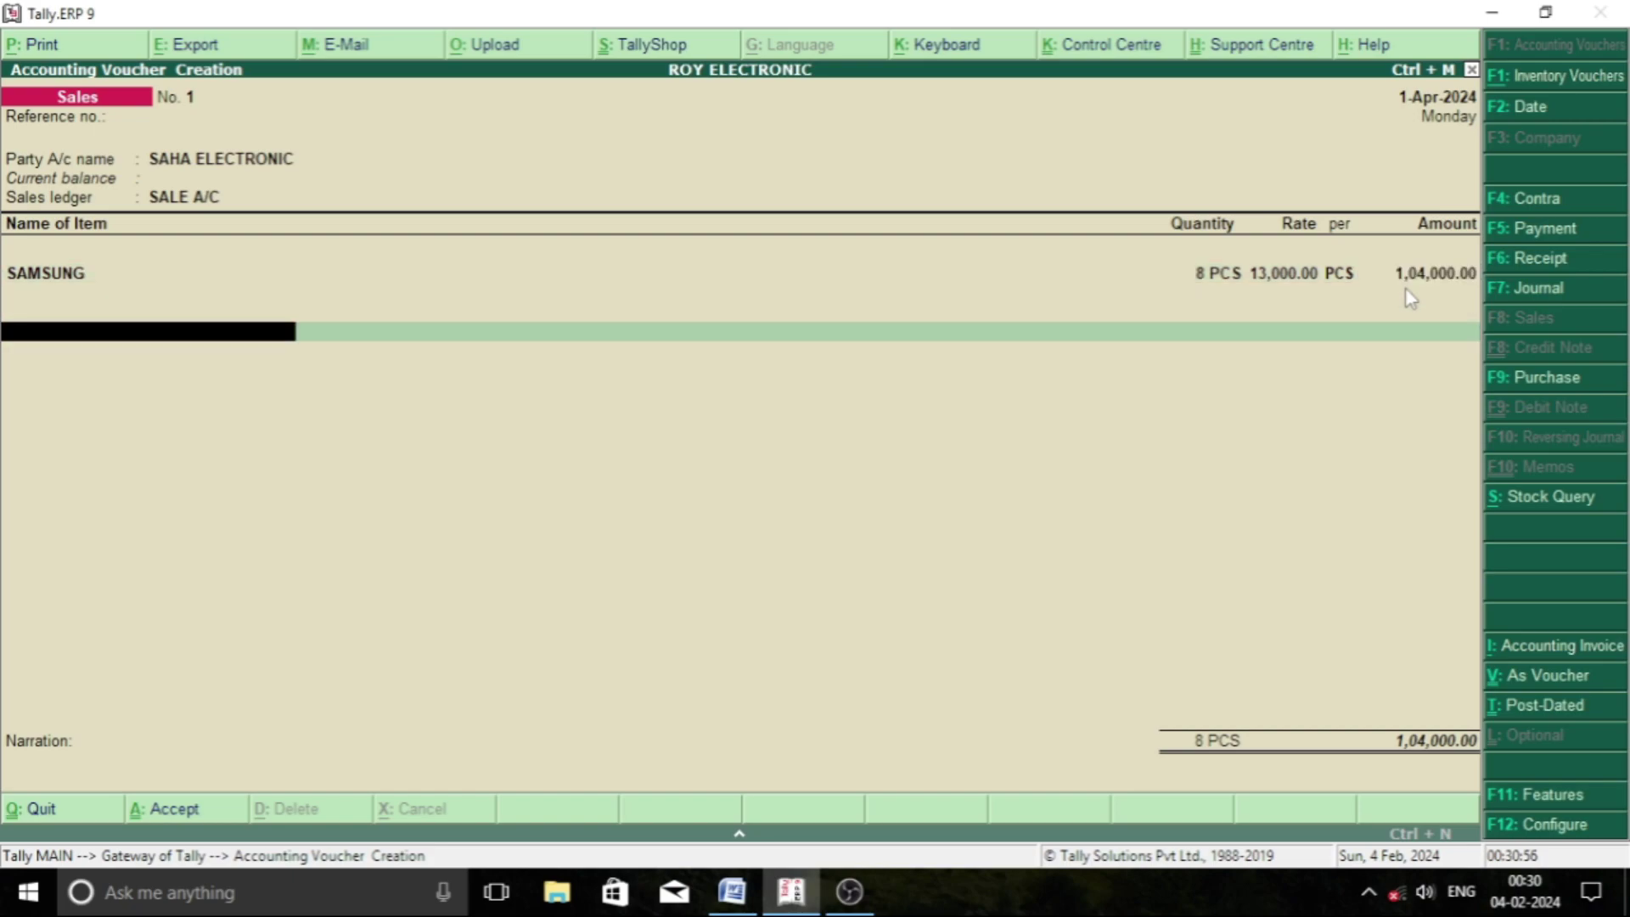
pyautogui.press('Return')
pyautogui.press('Return')
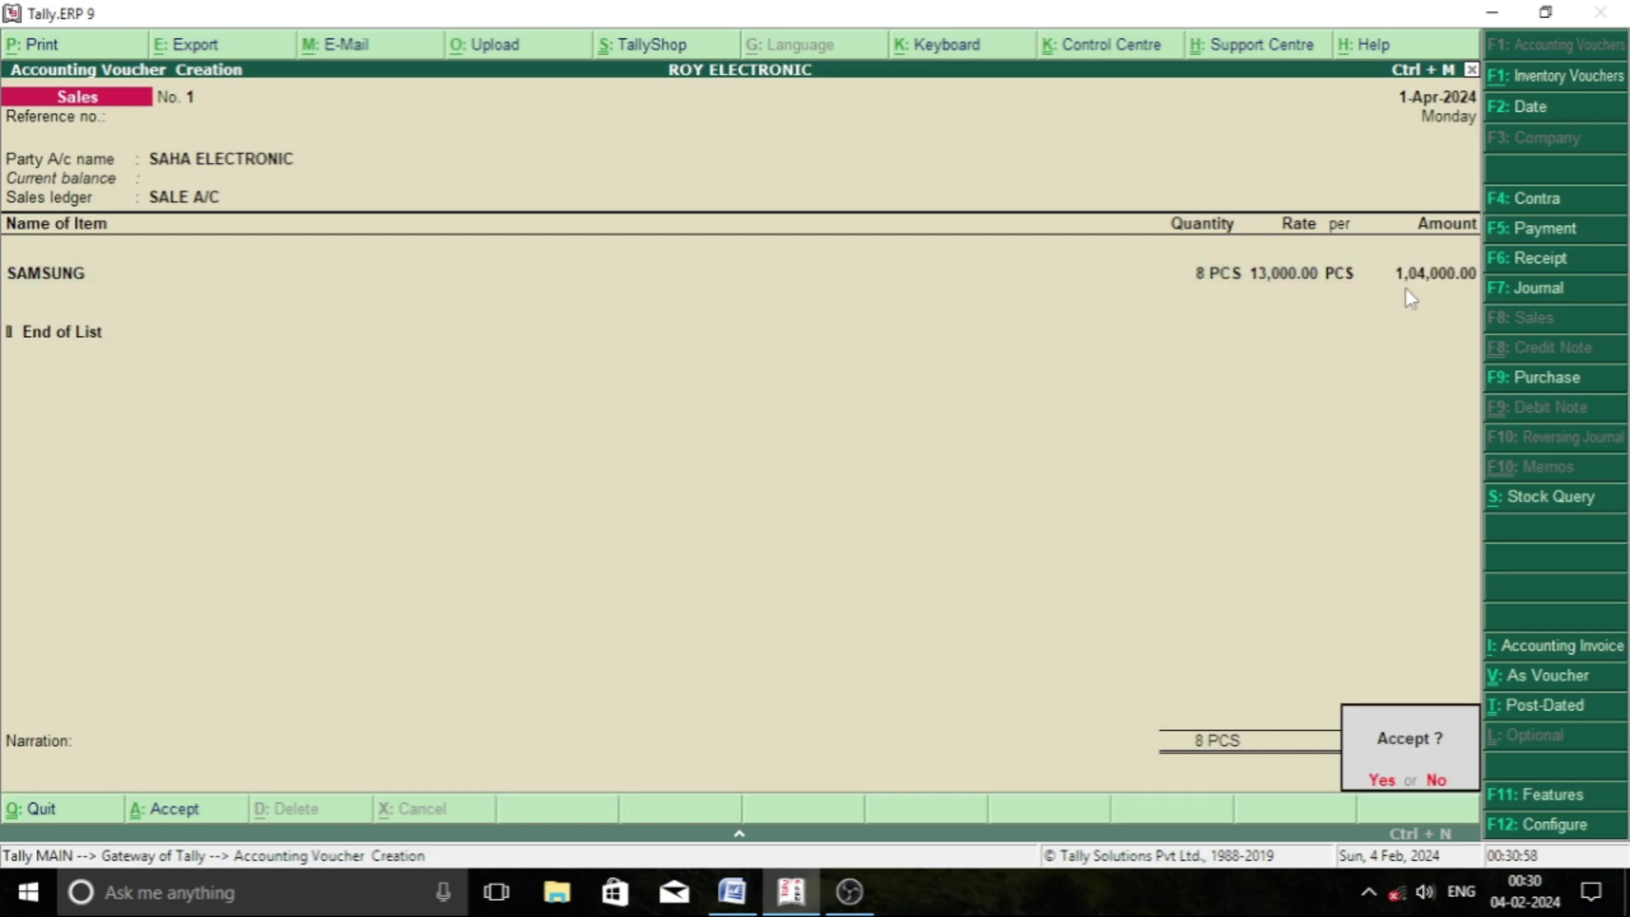
pyautogui.press('Return')
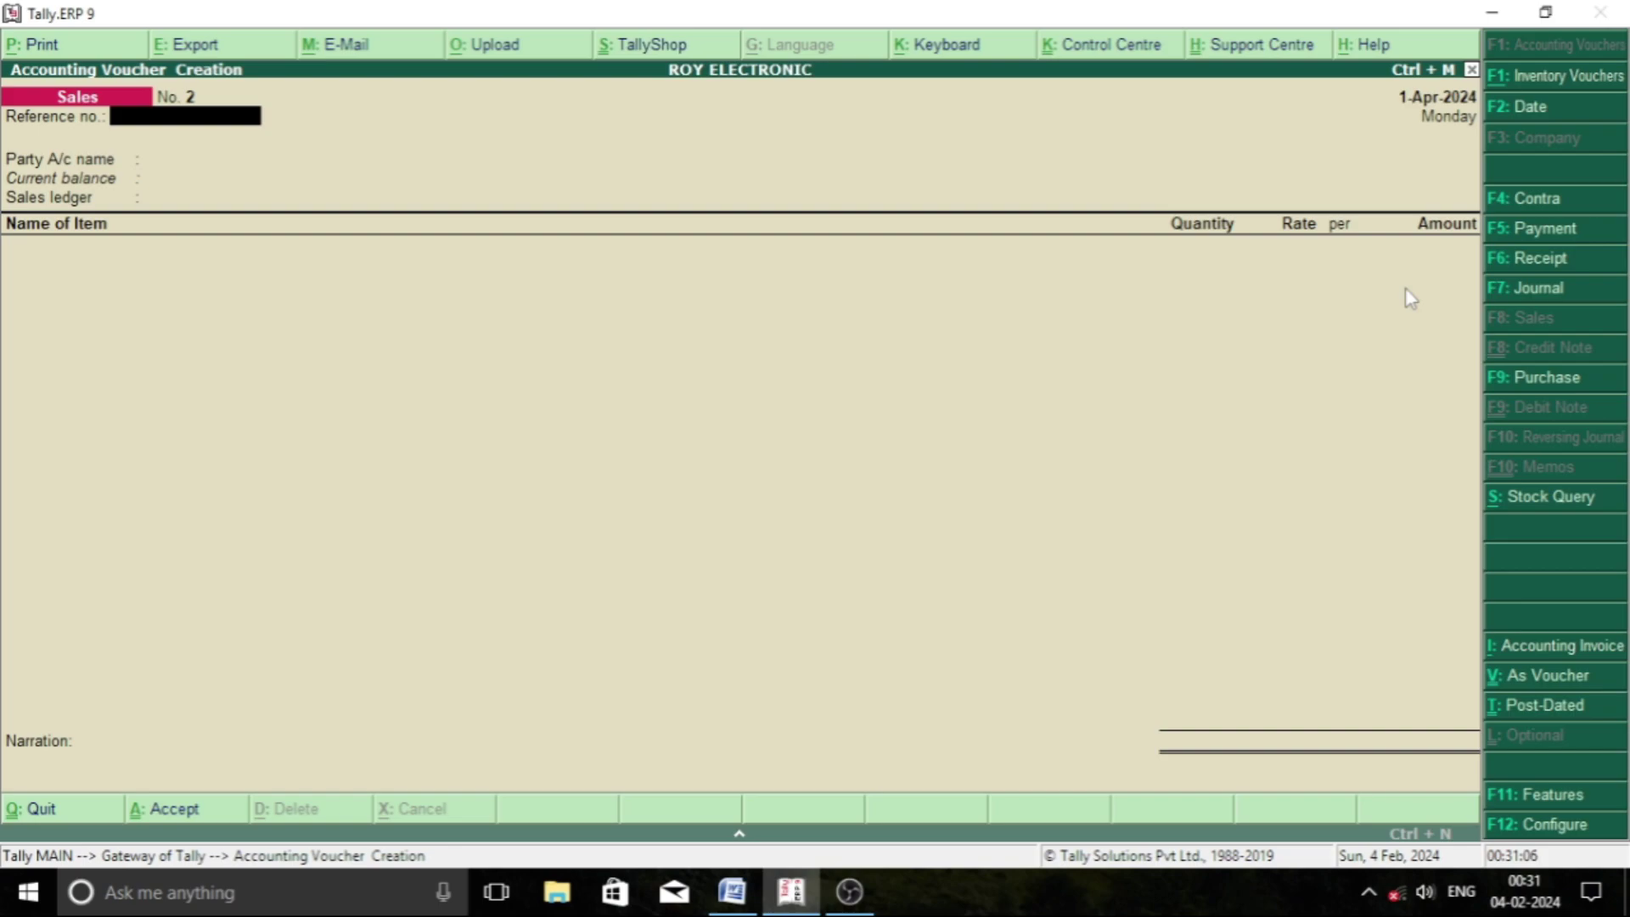
# - In the new sales voucher, set the party to A.S ELECTRONIC with blank reference and despatch details, and the sales ledger to SALE A/C
pyautogui.press('Return')
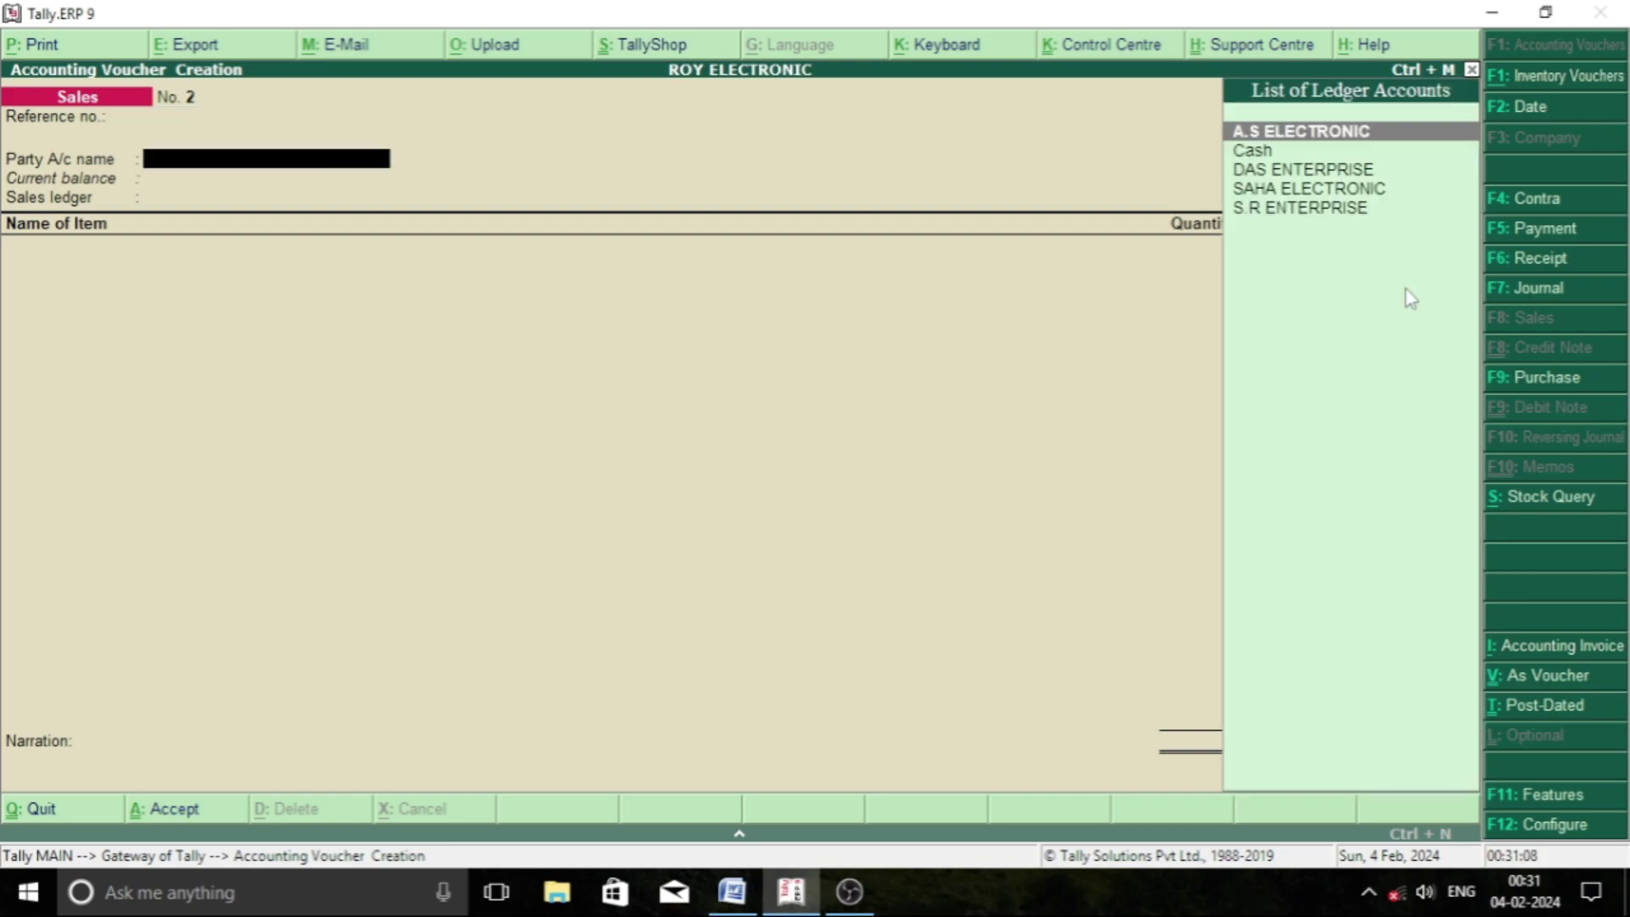
pyautogui.press('Down')
pyautogui.press('Down')
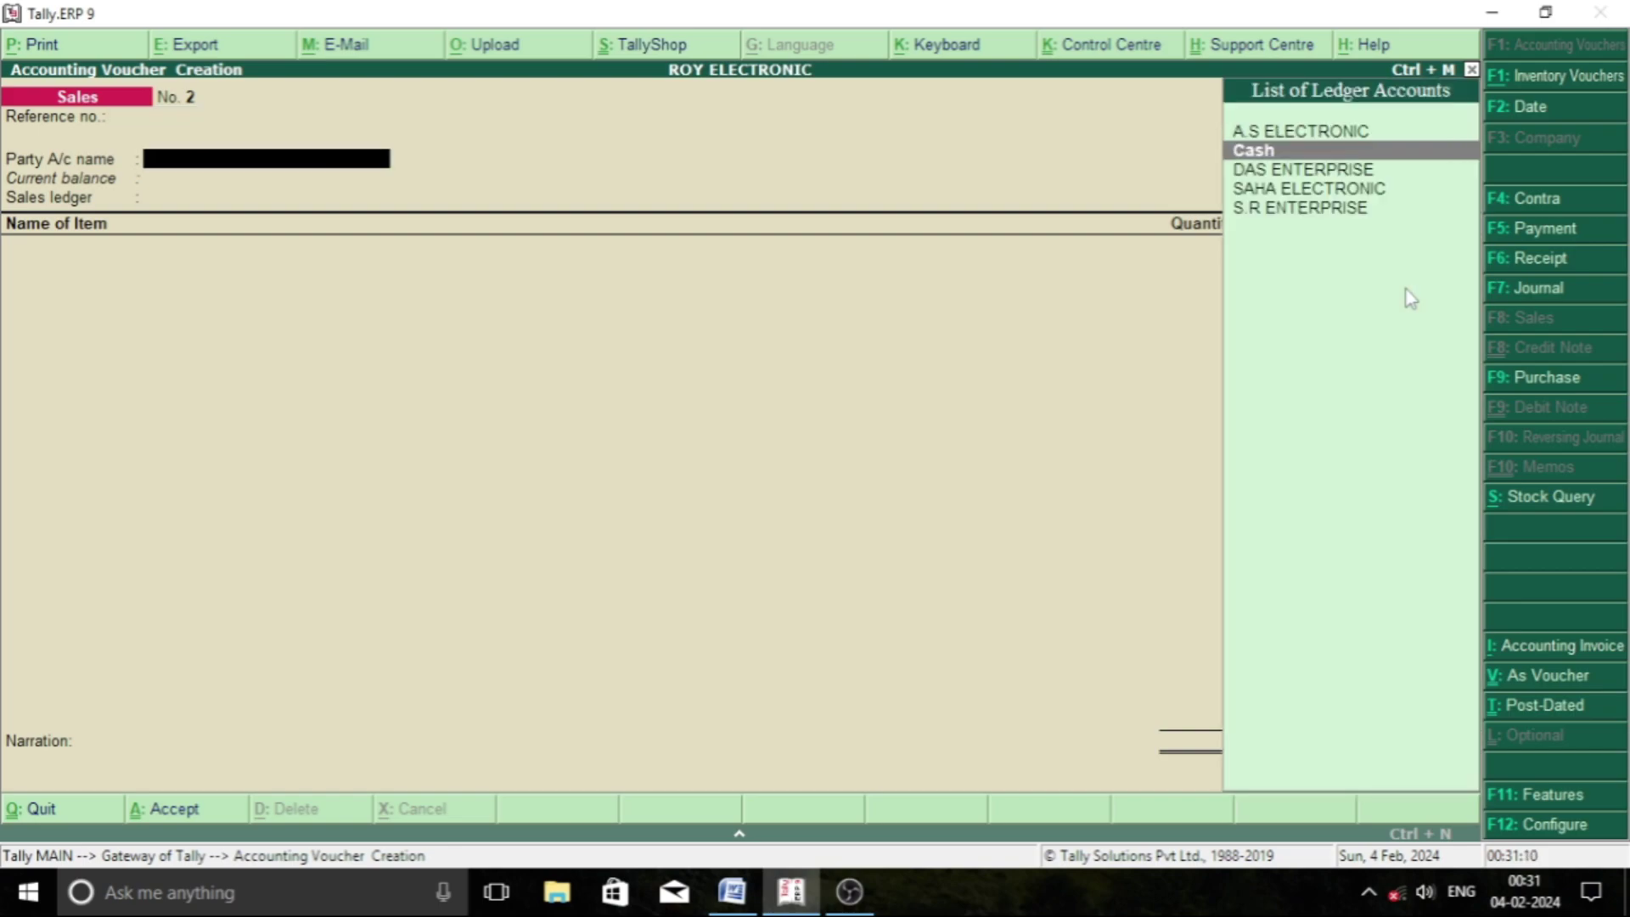
pyautogui.press('Up')
pyautogui.press('Up')
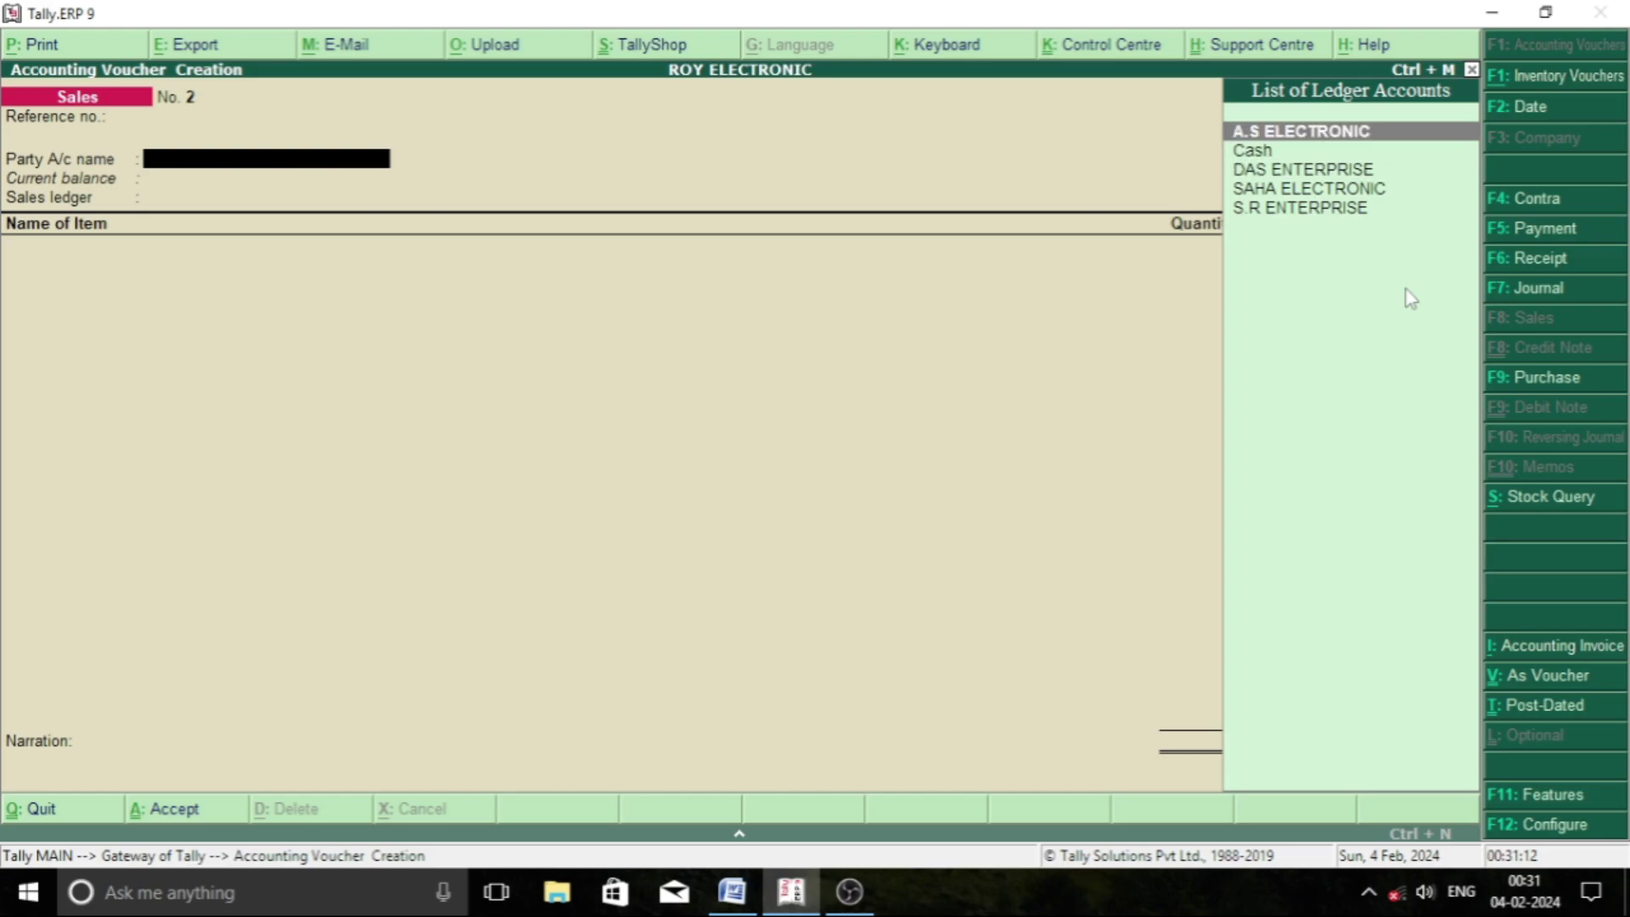
pyautogui.press('Return')
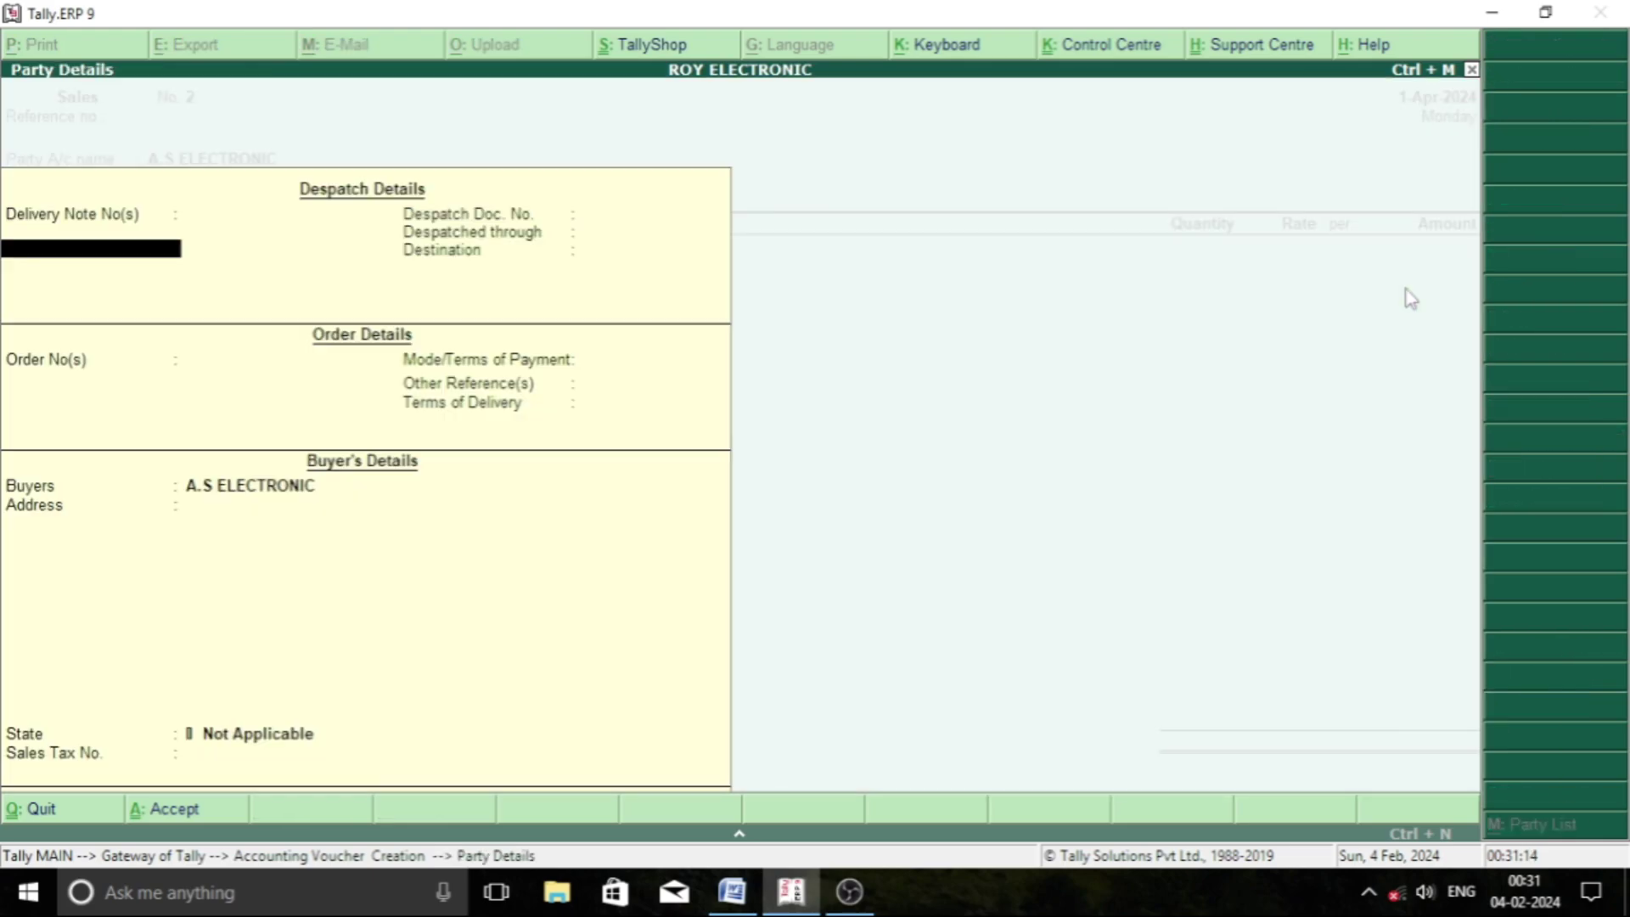
pyautogui.hotkey('ctrl', 'a')
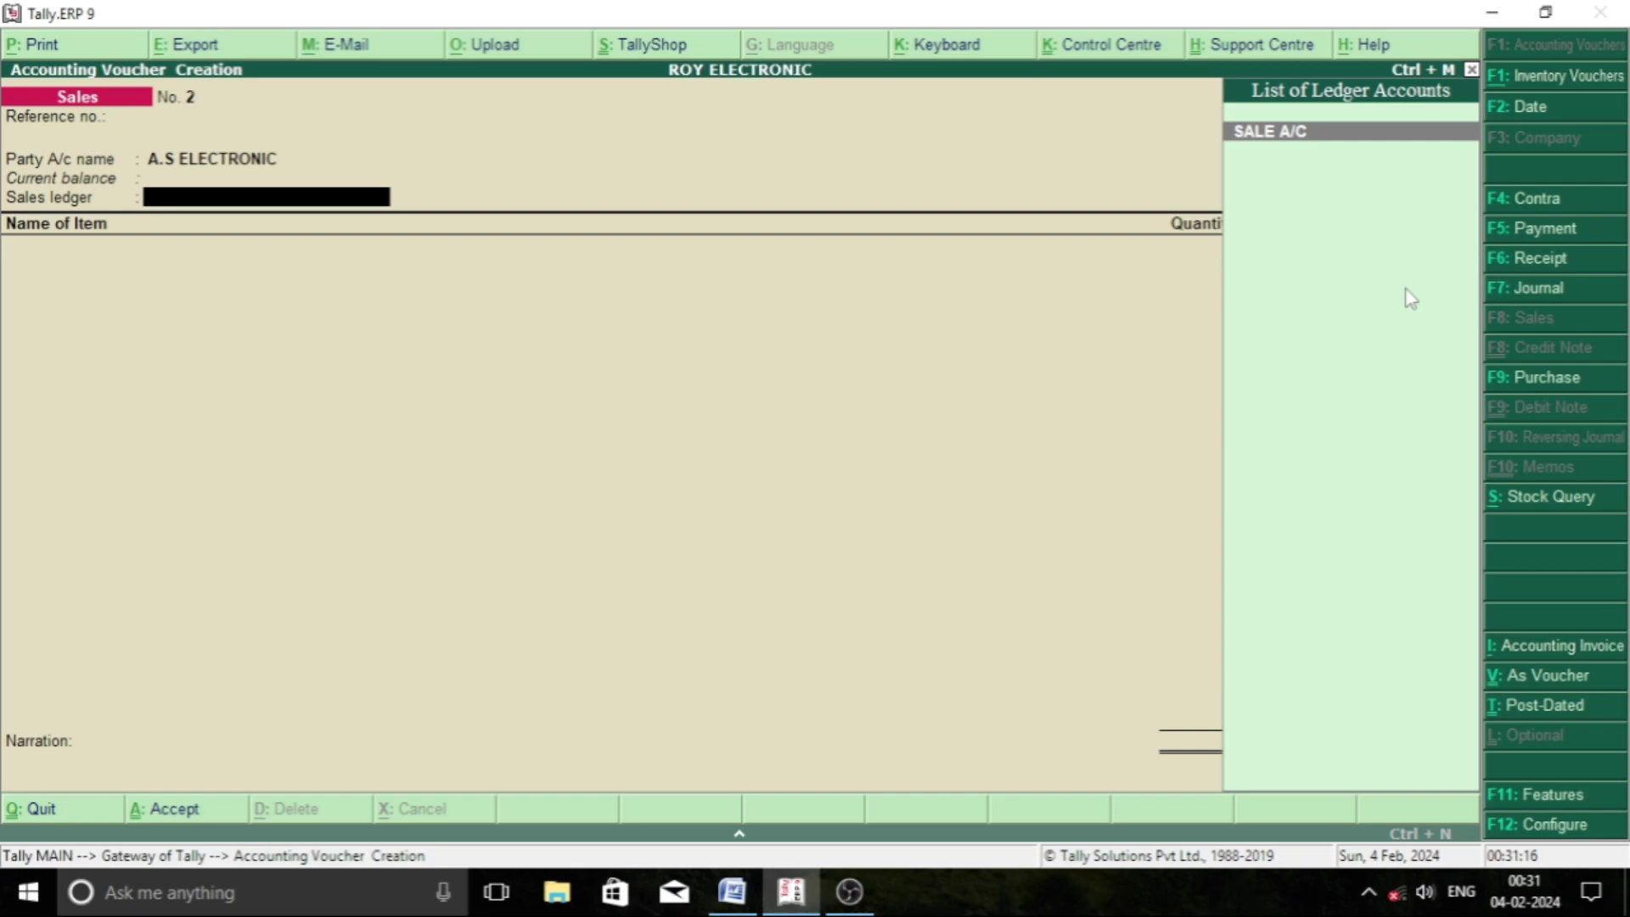
pyautogui.press('Return')
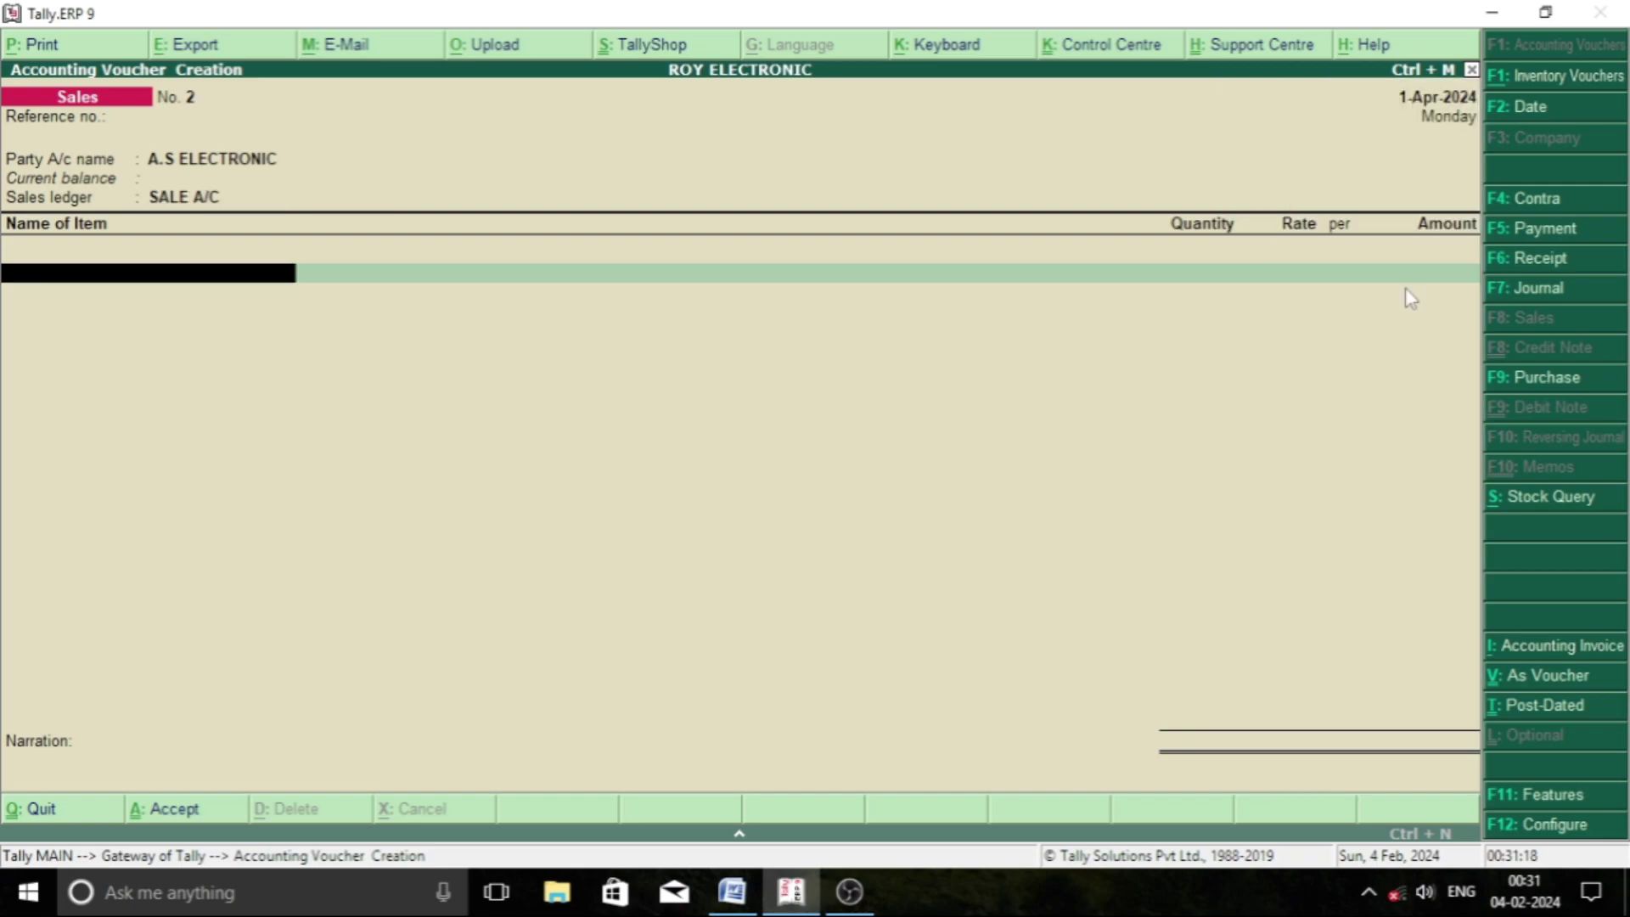
# - Add the stock item LG with 10 PCS at the rate of 53,000.00, save the sales voucher and quit voucher creation
pyautogui.press('Down')
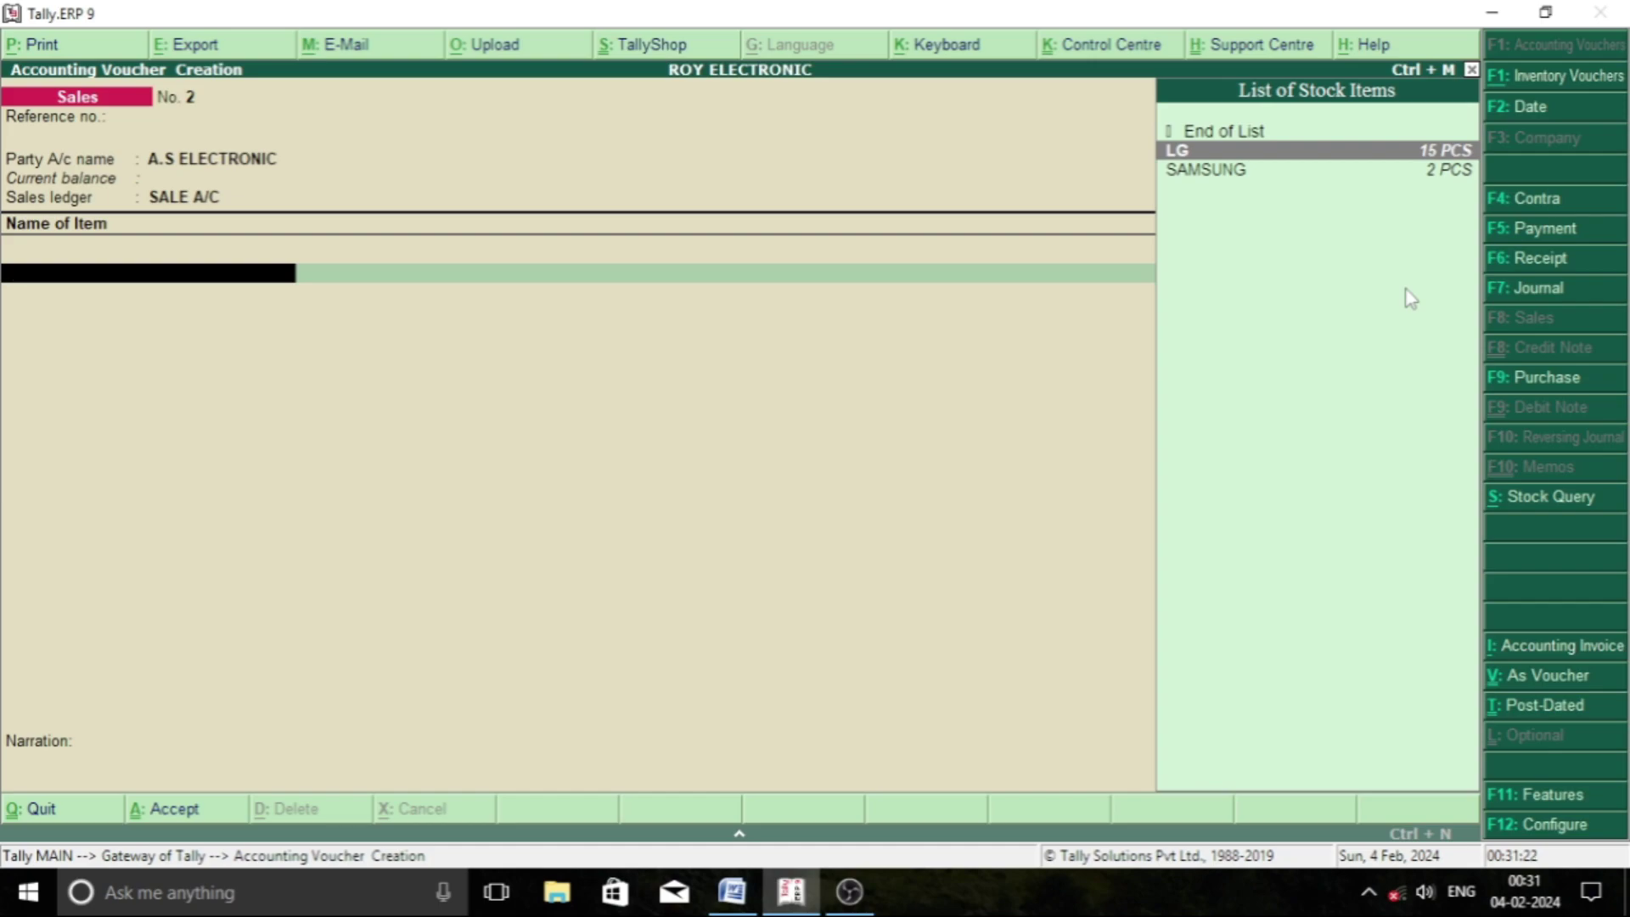
pyautogui.press('Return')
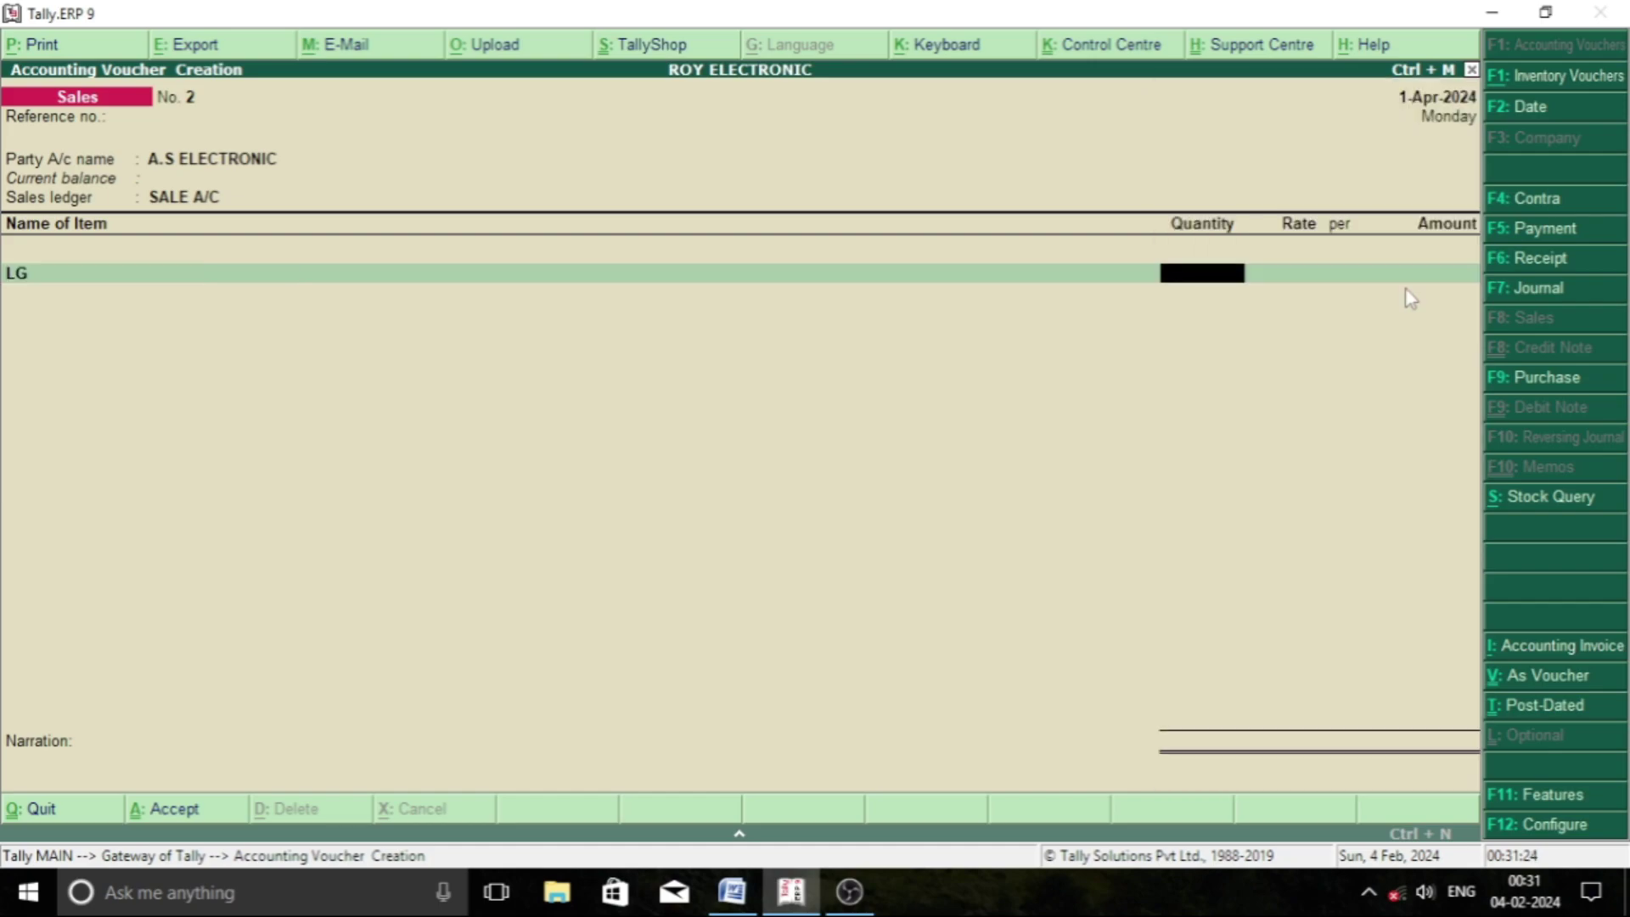
pyautogui.write('10')
pyautogui.press('Return')
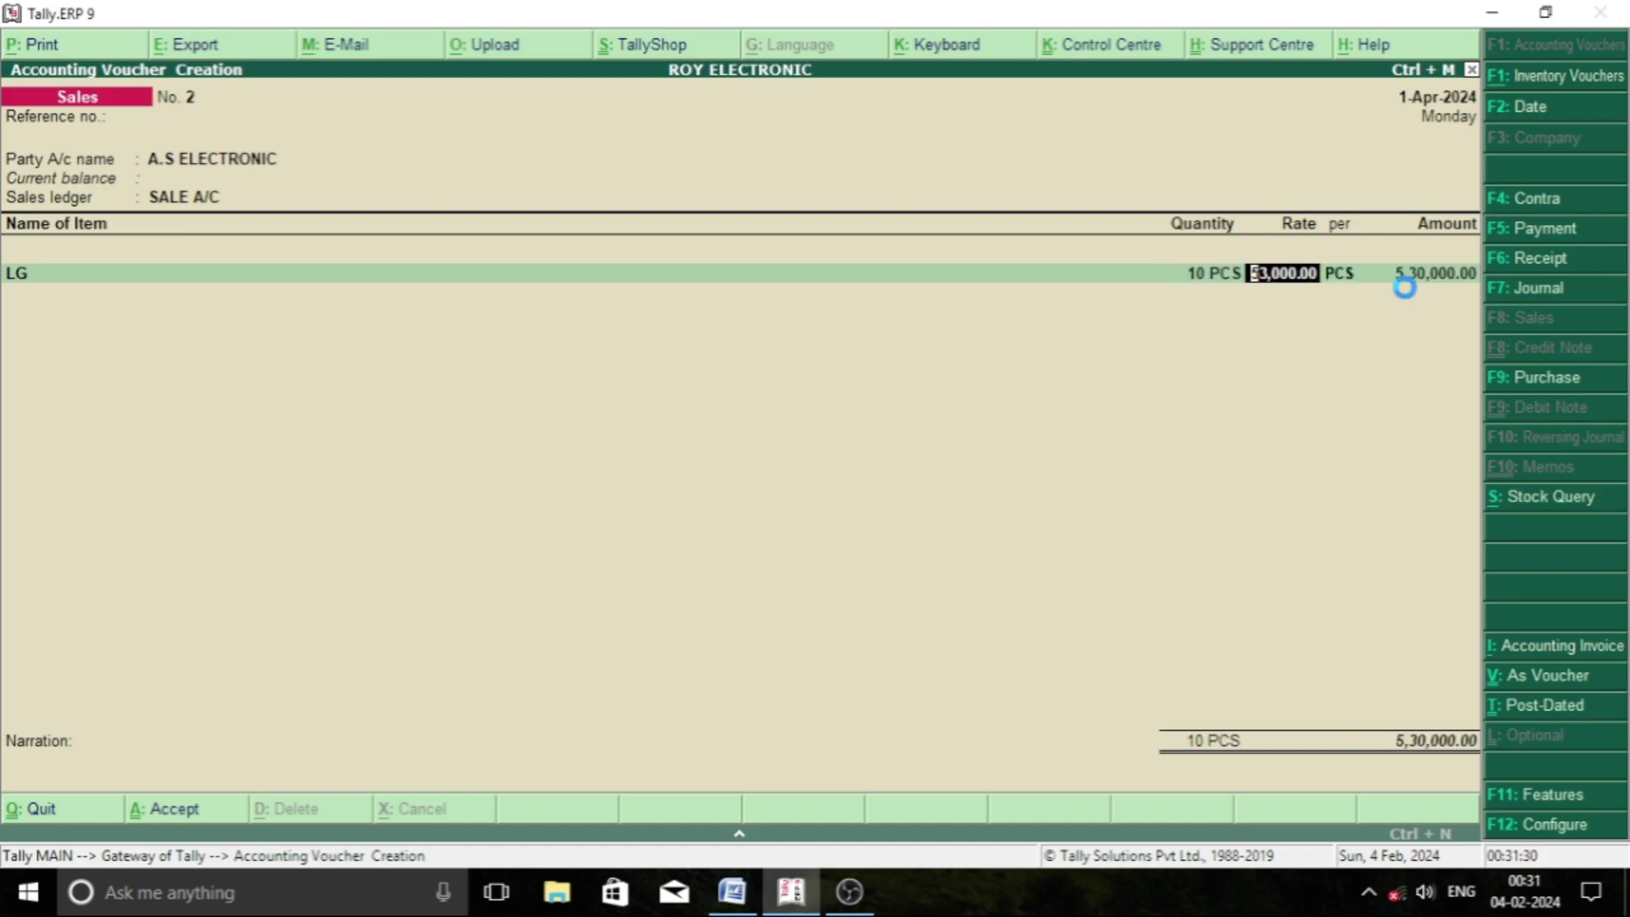
pyautogui.hotkey('ctrl', 'a')
pyautogui.press('Escape')
pyautogui.press('Return')
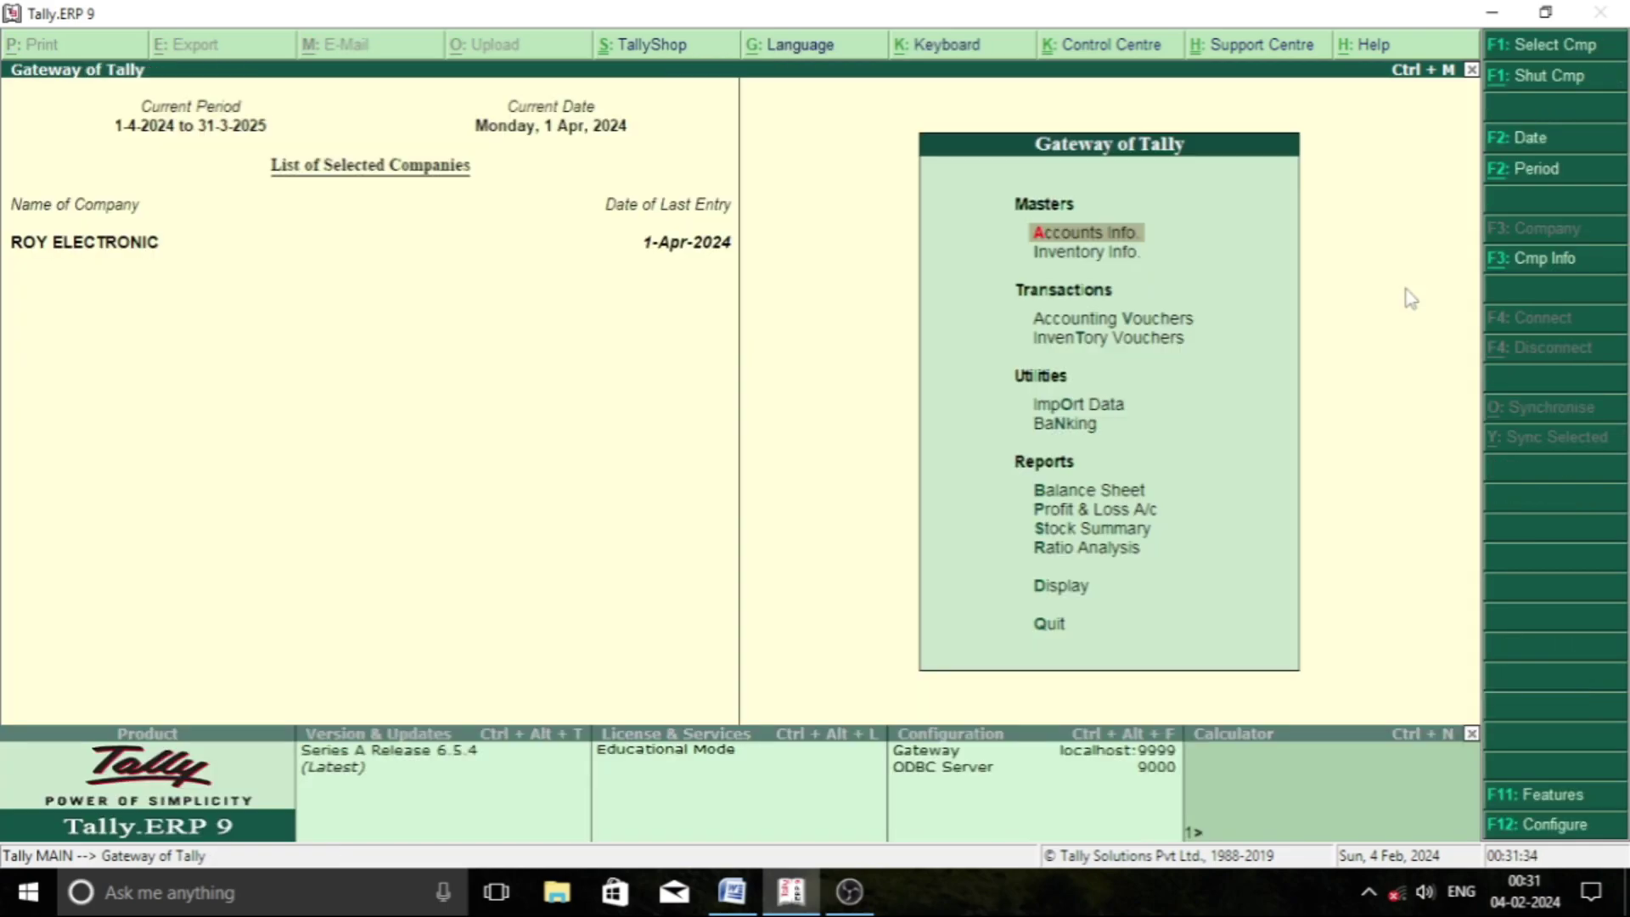
pyautogui.press('d')
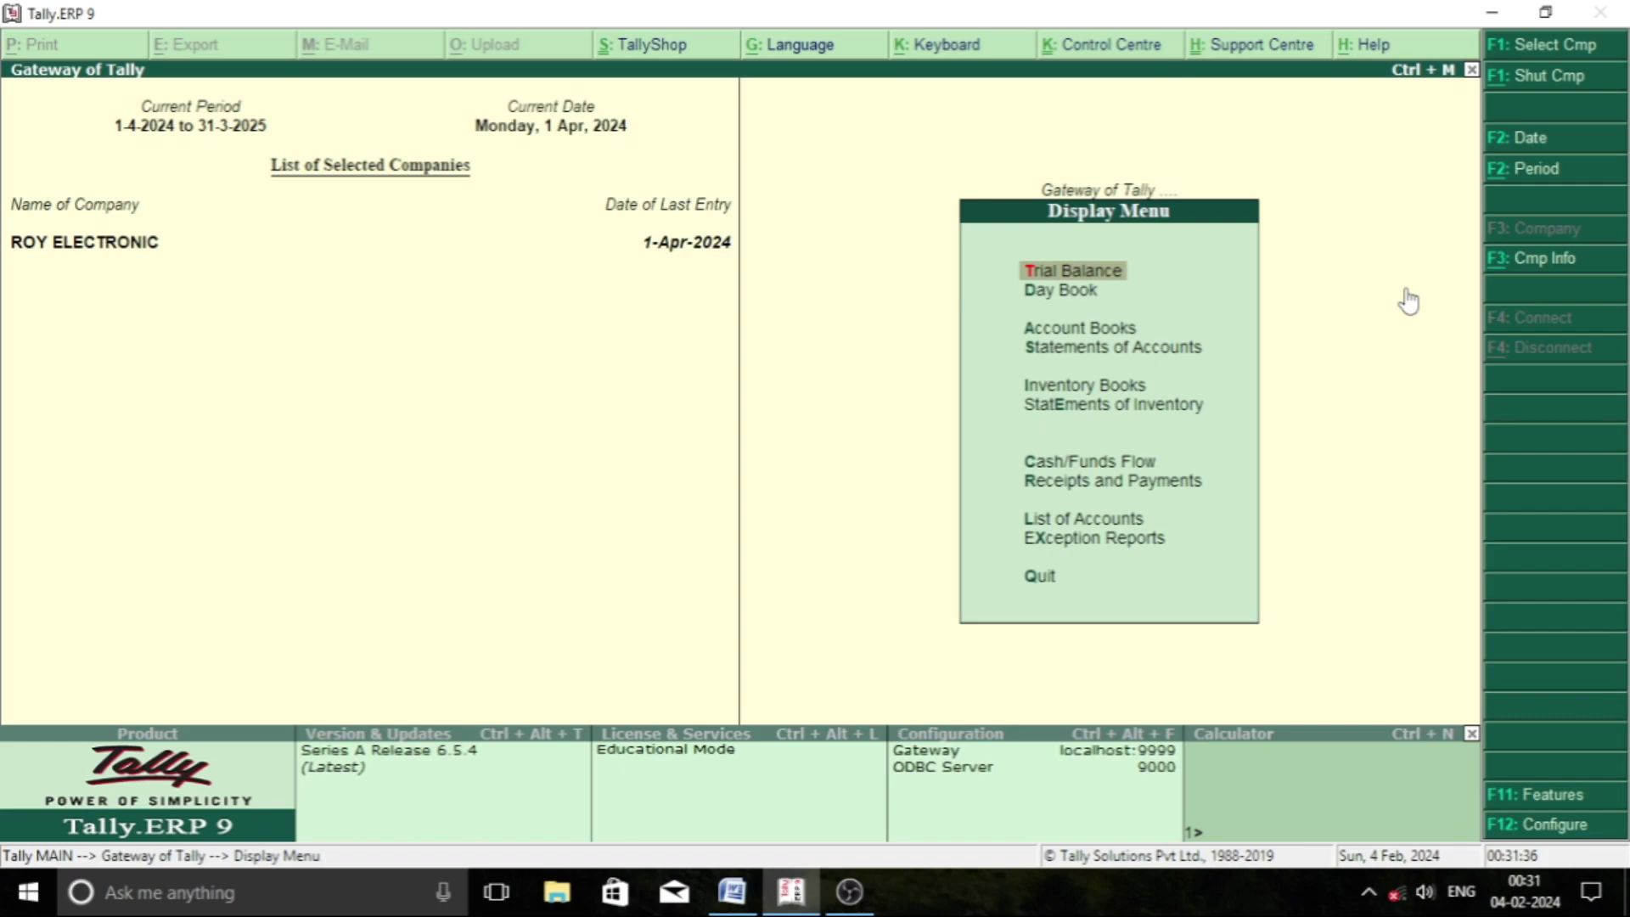
pyautogui.press('Escape')
pyautogui.press('Up')
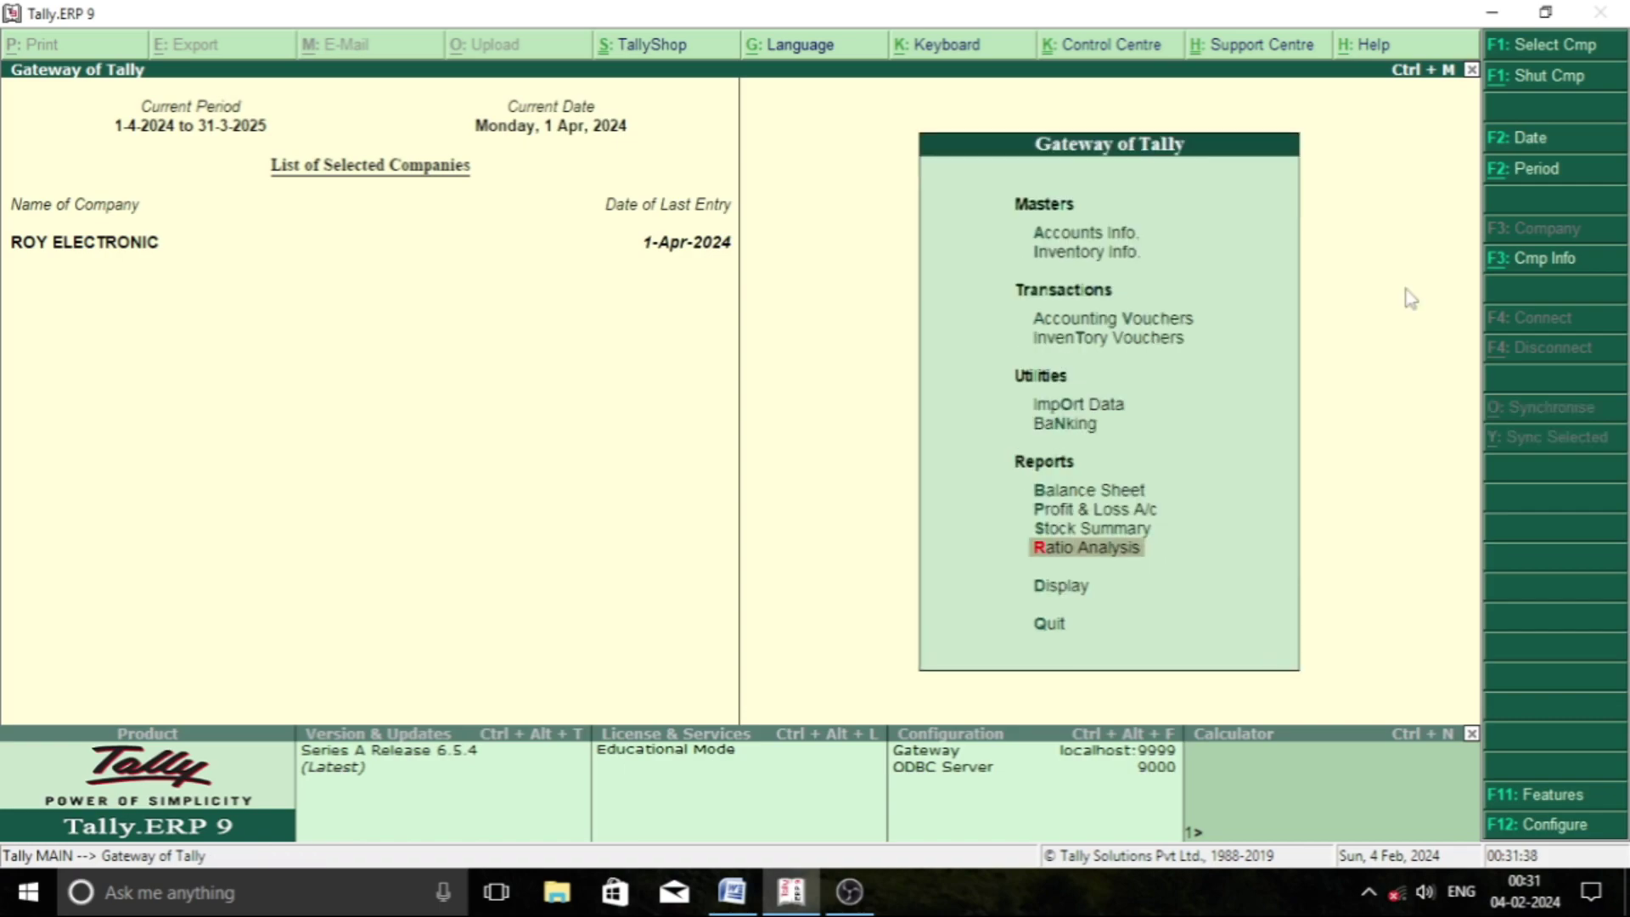
pyautogui.press('Up')
pyautogui.press('Up')
pyautogui.press('Up')
# - Display the Day Book to review the recorded sales and purchase vouchers, and return to the Gateway of Tally
pyautogui.press('Down')
pyautogui.press('Down')
pyautogui.press('Down')
pyautogui.press('Down')
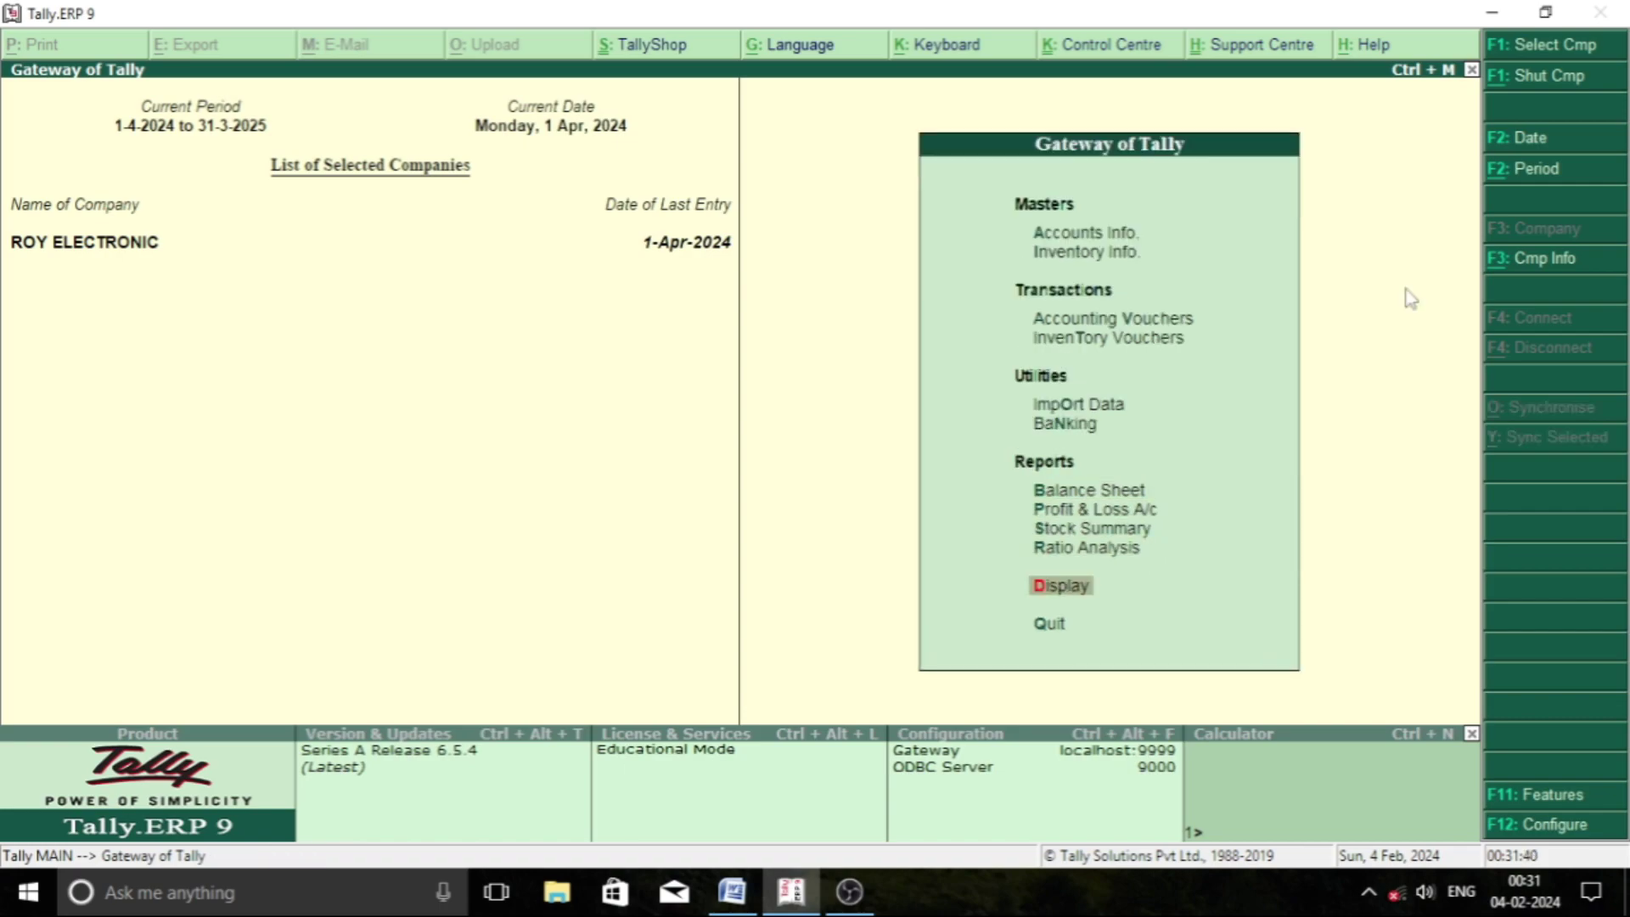
pyautogui.press('Return')
pyautogui.press('Down')
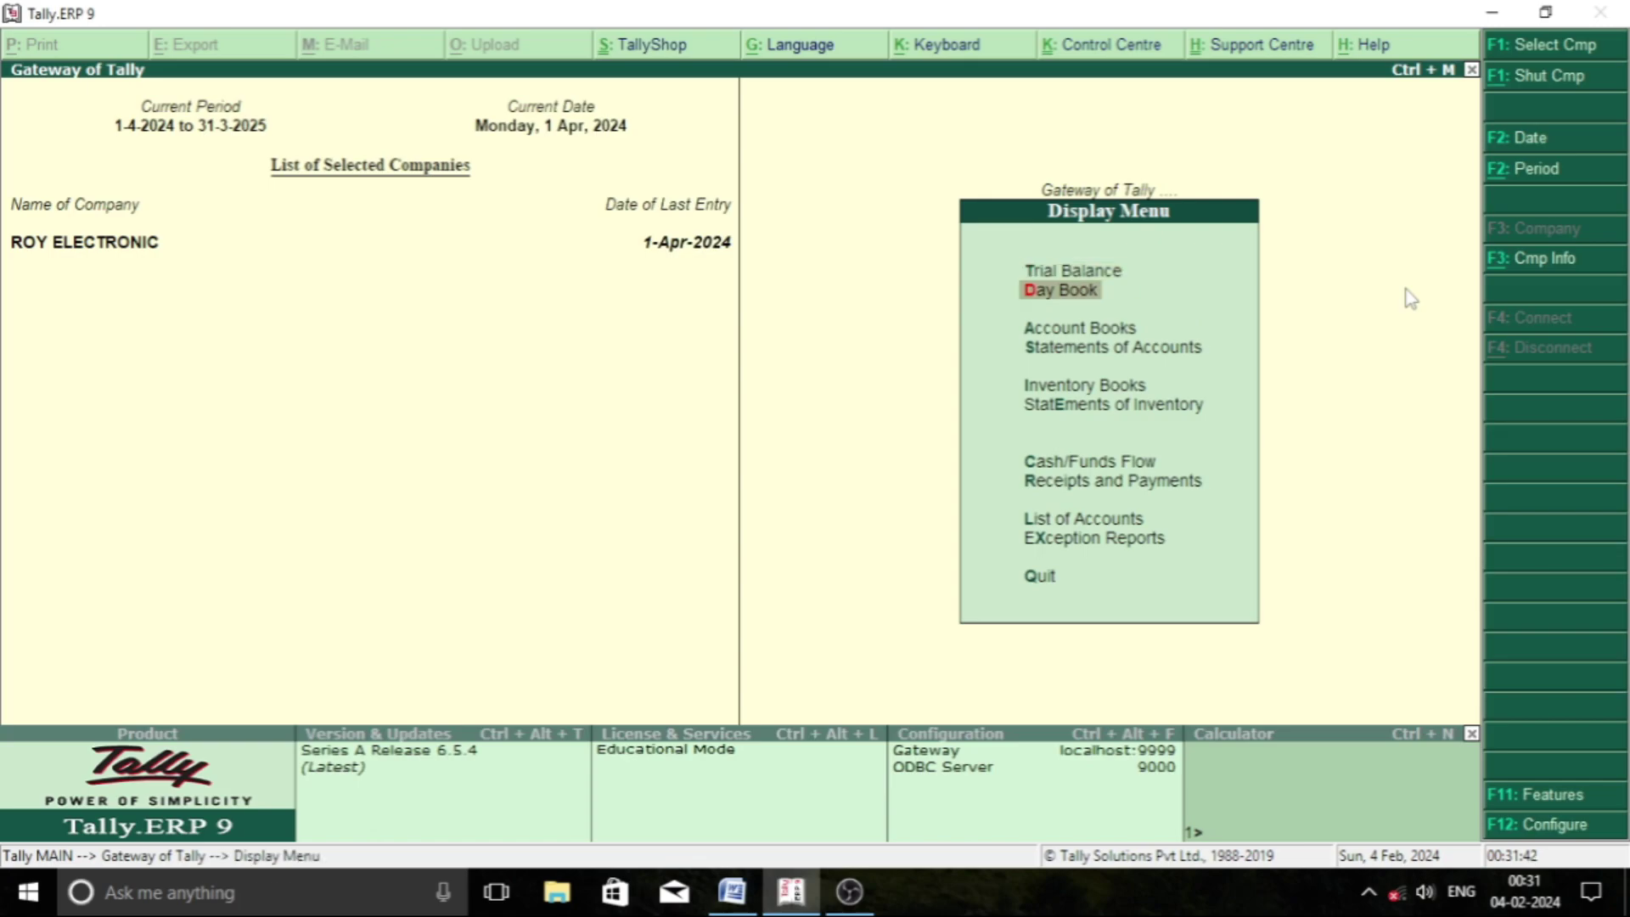
pyautogui.press('Return')
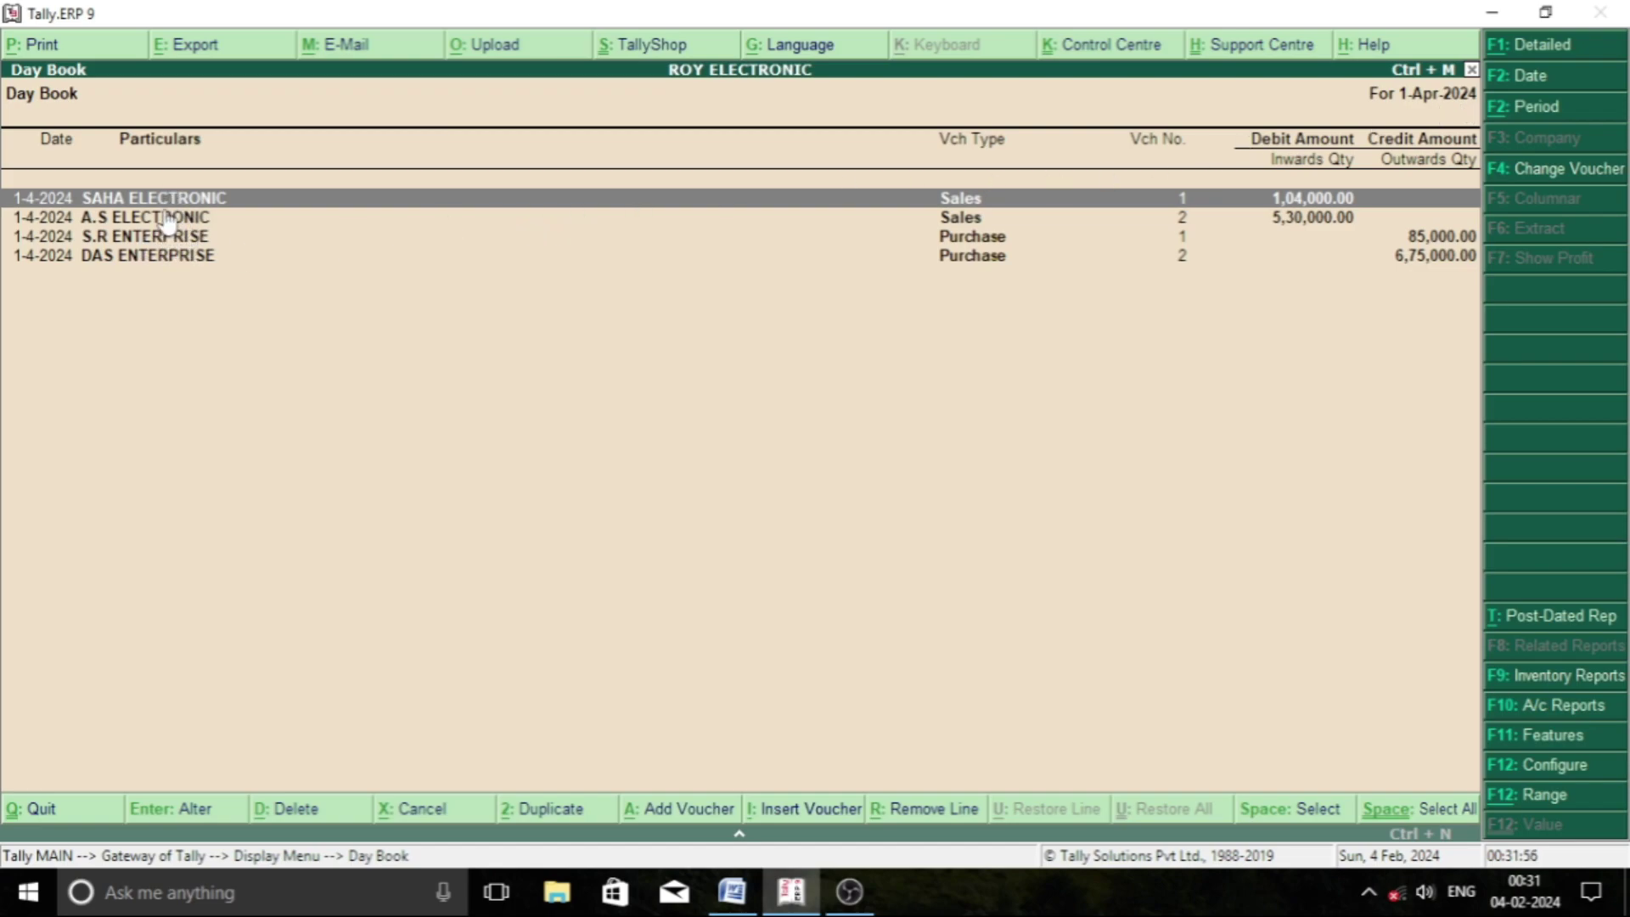
pyautogui.press('Escape')
pyautogui.press('Escape')
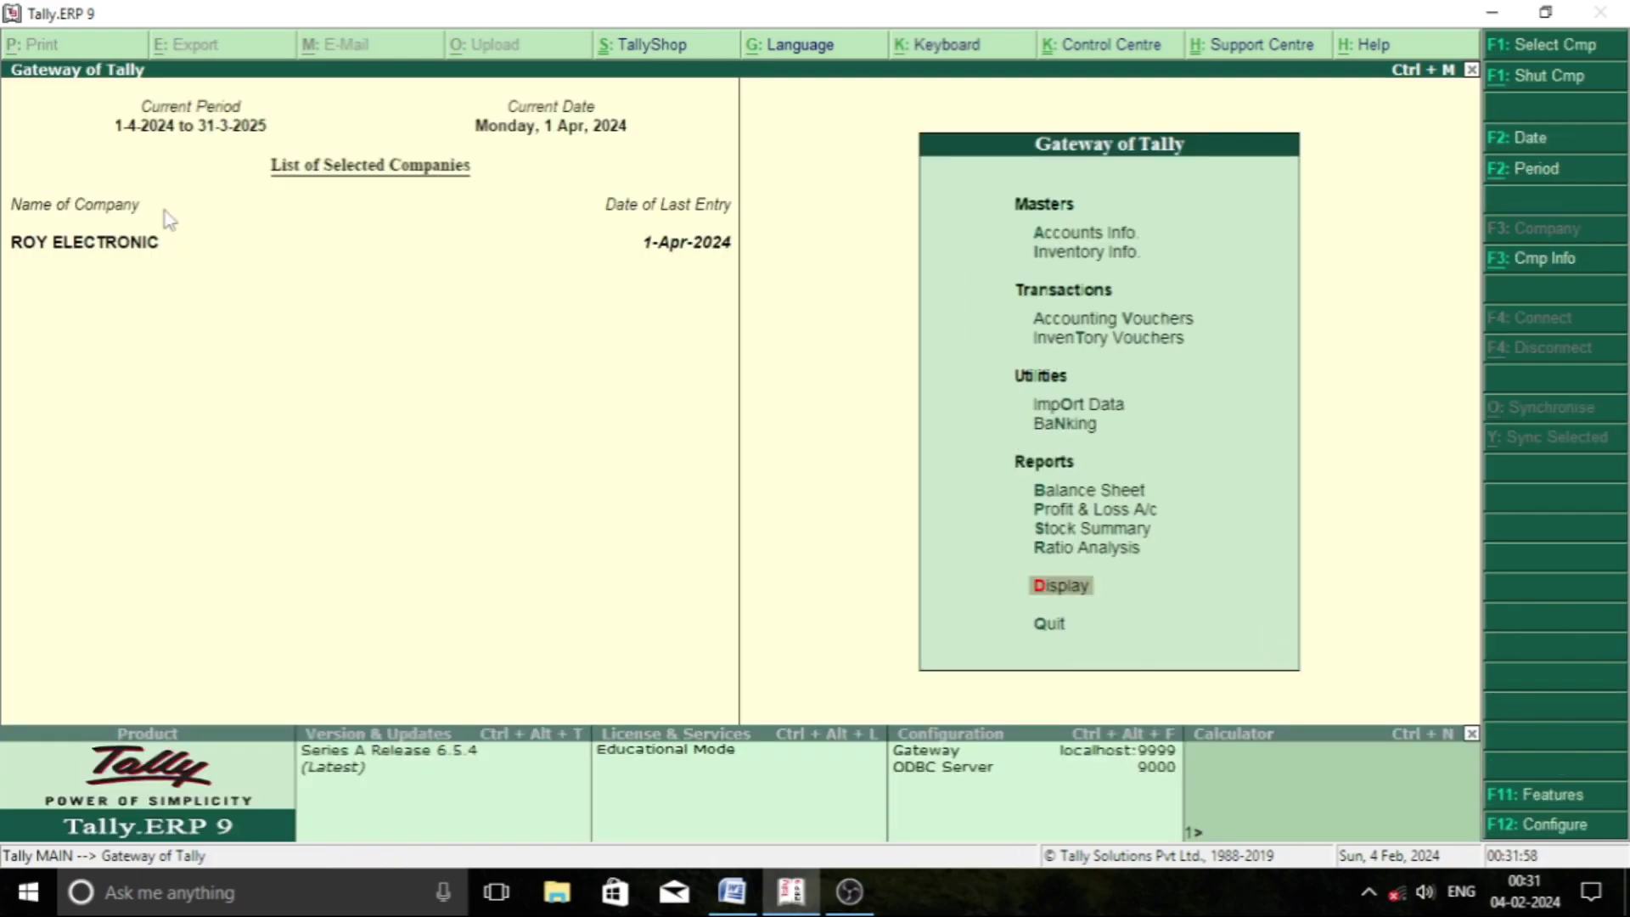
# - Display the Stock Query for the item SAMSUNG from the inventory statements to review its purchases, sales and closing balance
pyautogui.press('Escape')
pyautogui.press('Escape')
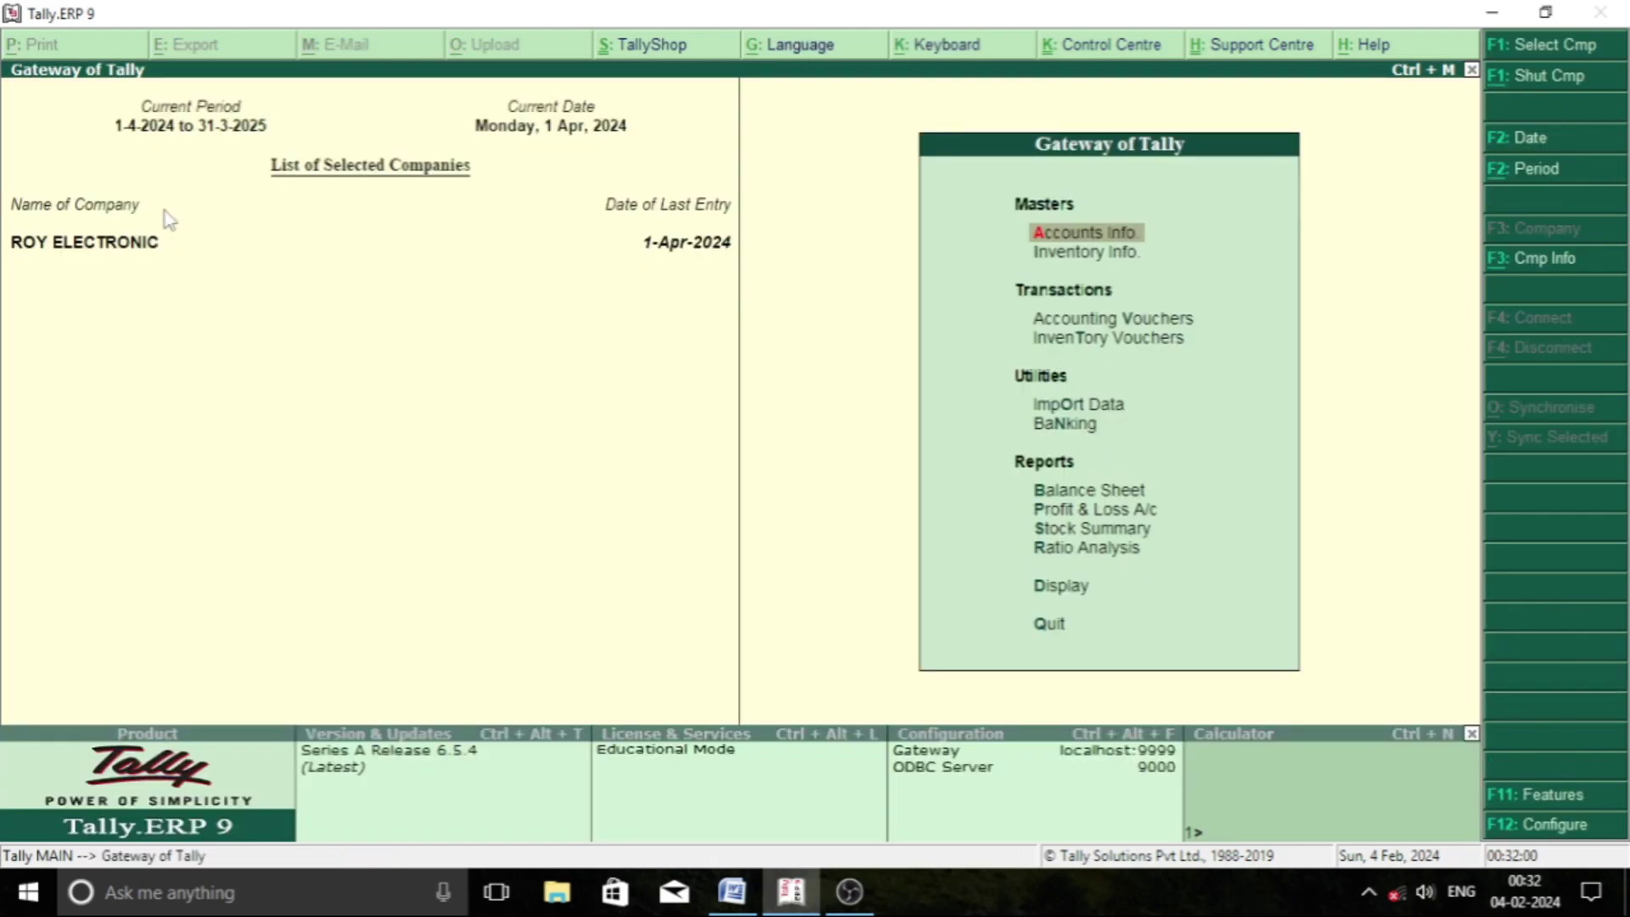
pyautogui.press('Down')
pyautogui.press('Down')
pyautogui.press('Down')
pyautogui.press('Down')
pyautogui.press('Down')
pyautogui.press('Down')
pyautogui.press('Down')
pyautogui.press('Down')
pyautogui.press('Down')
pyautogui.press('Down')
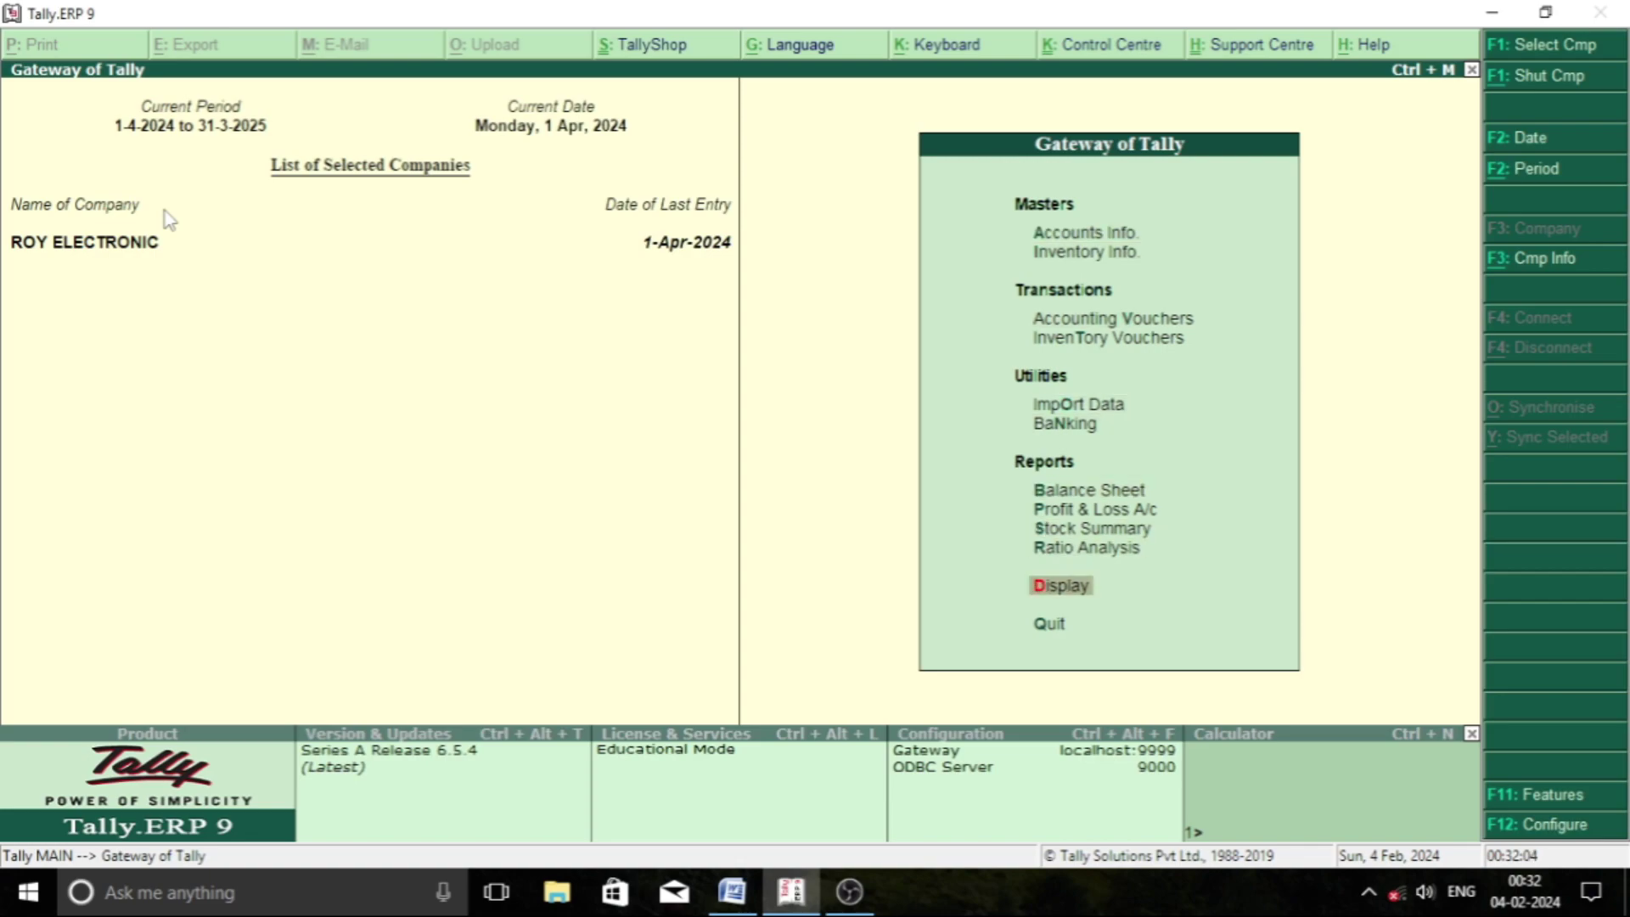
pyautogui.press('Return')
pyautogui.press('Down')
pyautogui.press('Down')
pyautogui.press('Down')
pyautogui.press('Down')
pyautogui.press('Down')
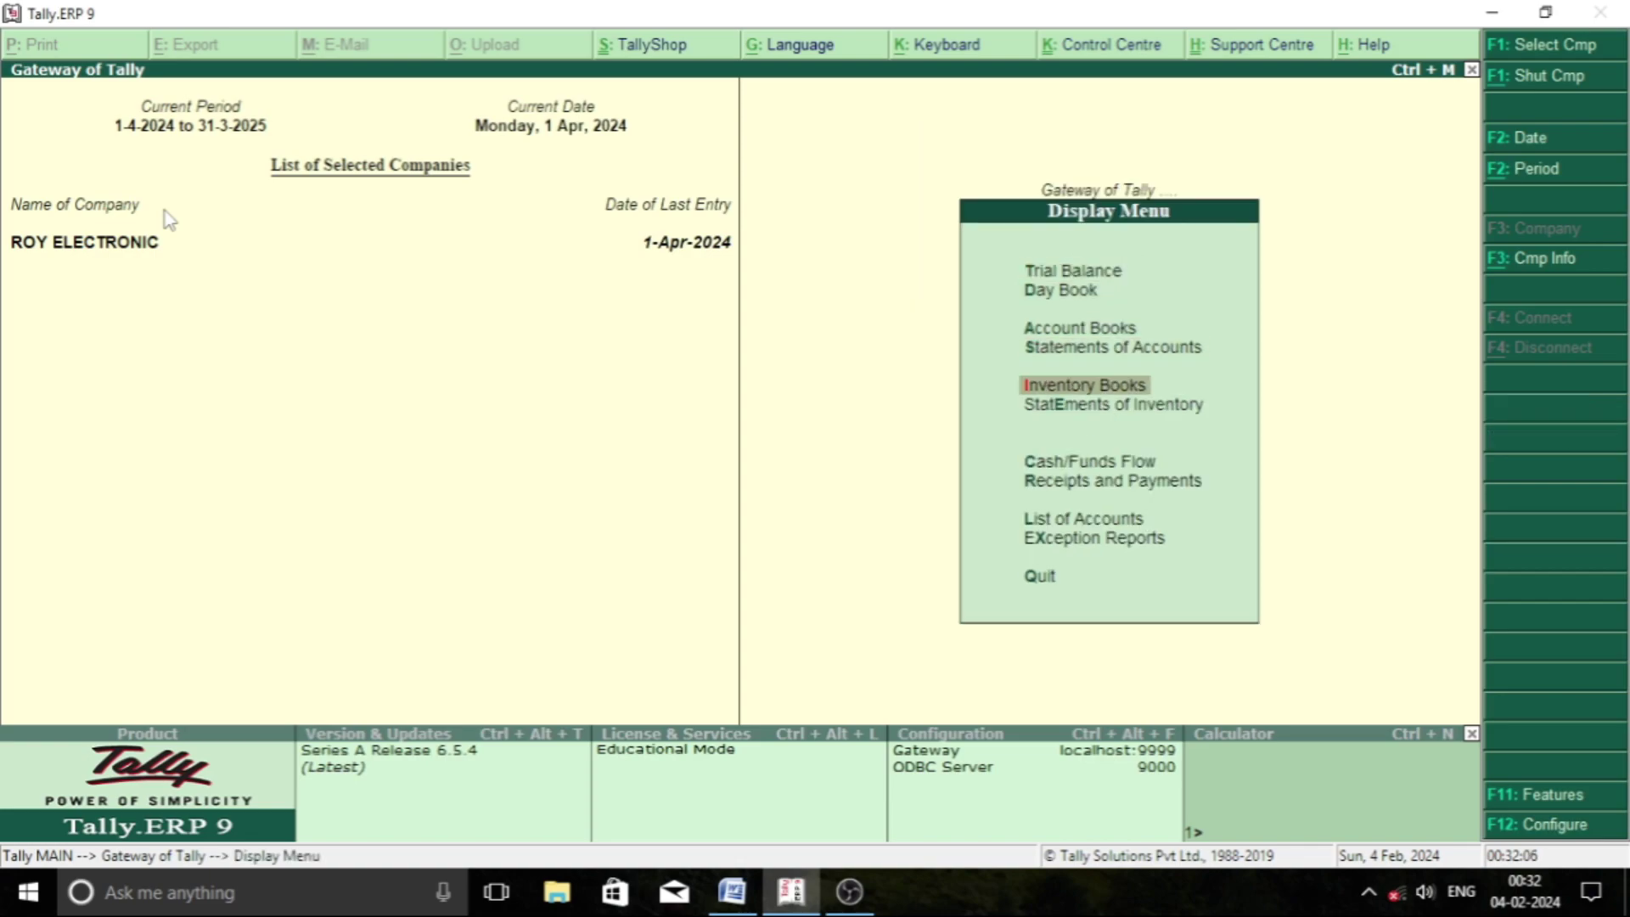
pyautogui.press('Return')
pyautogui.press('Down')
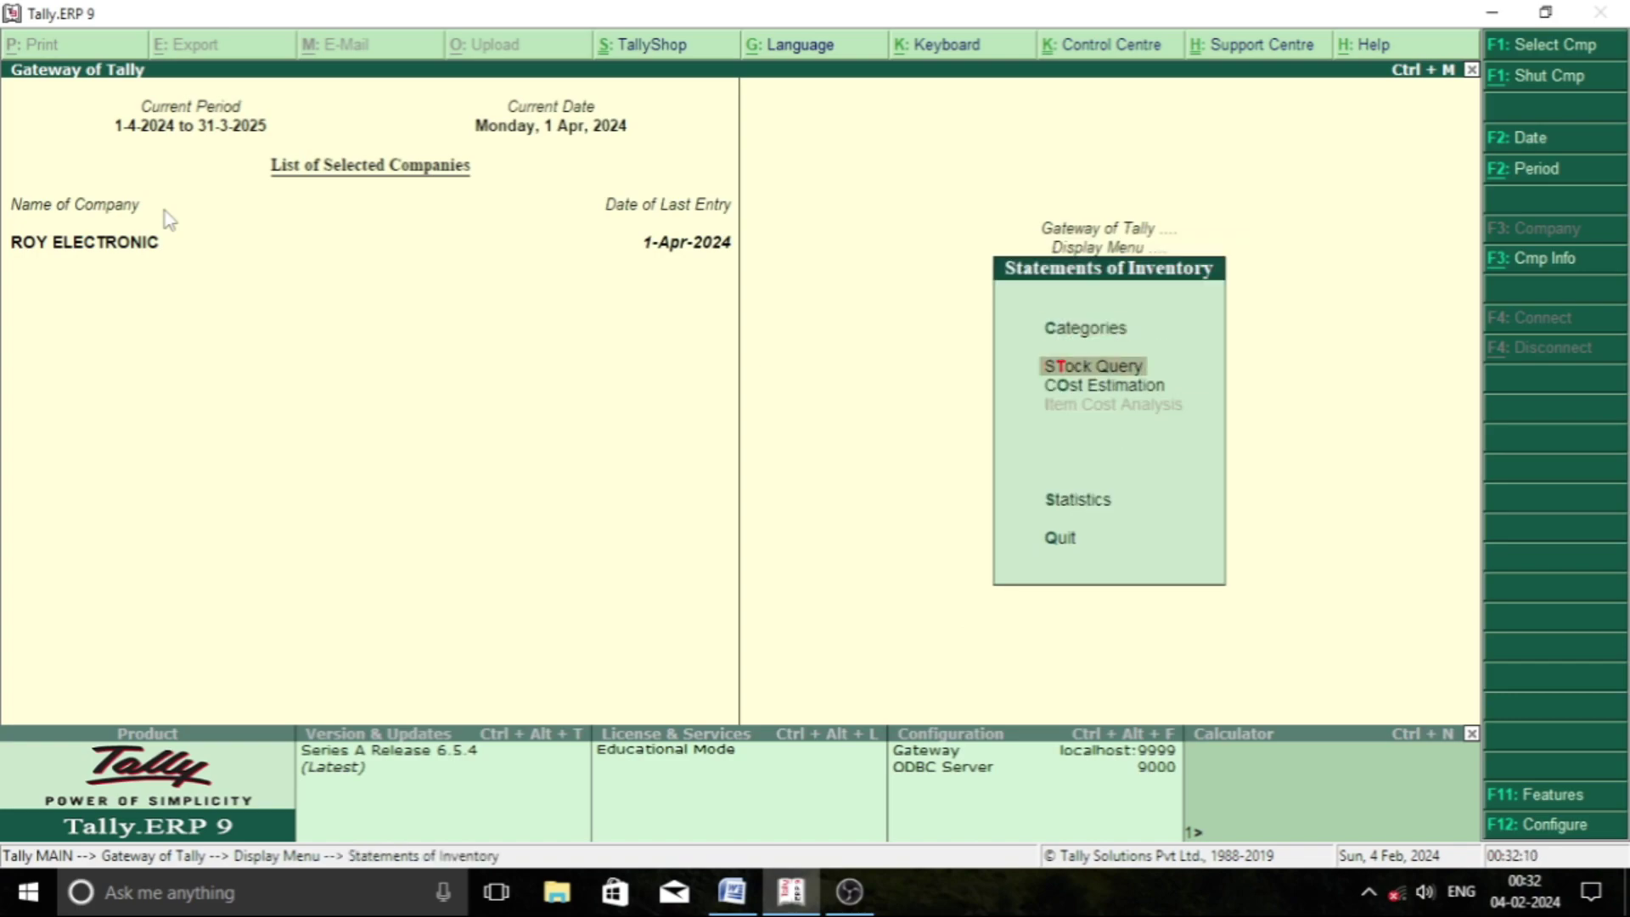
pyautogui.press('Return')
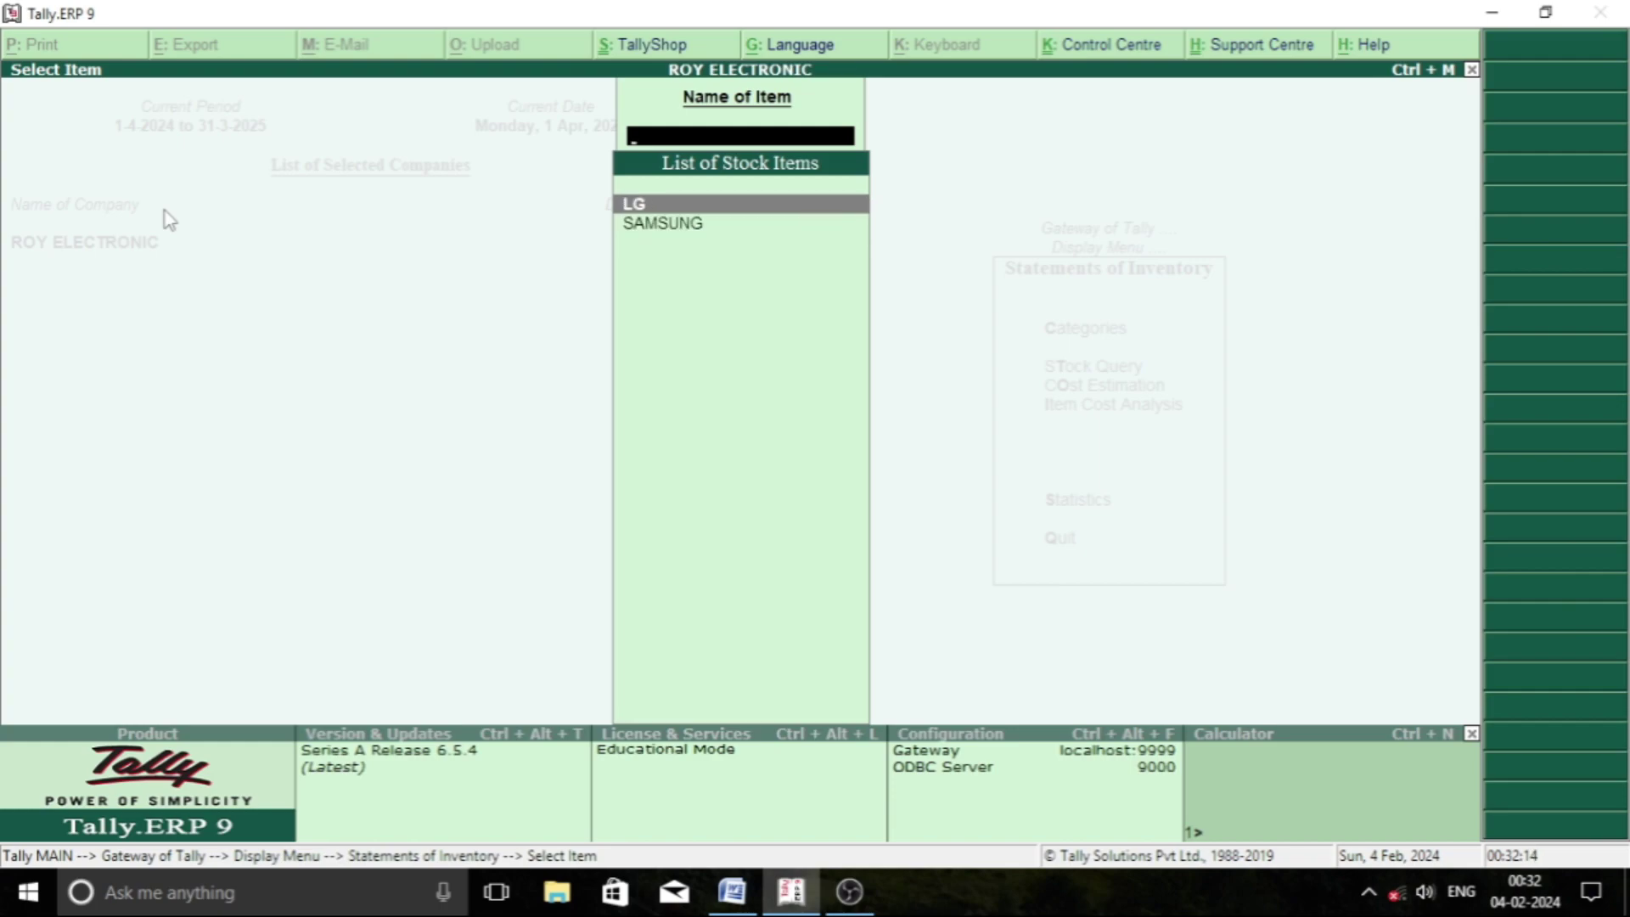
pyautogui.press('Down')
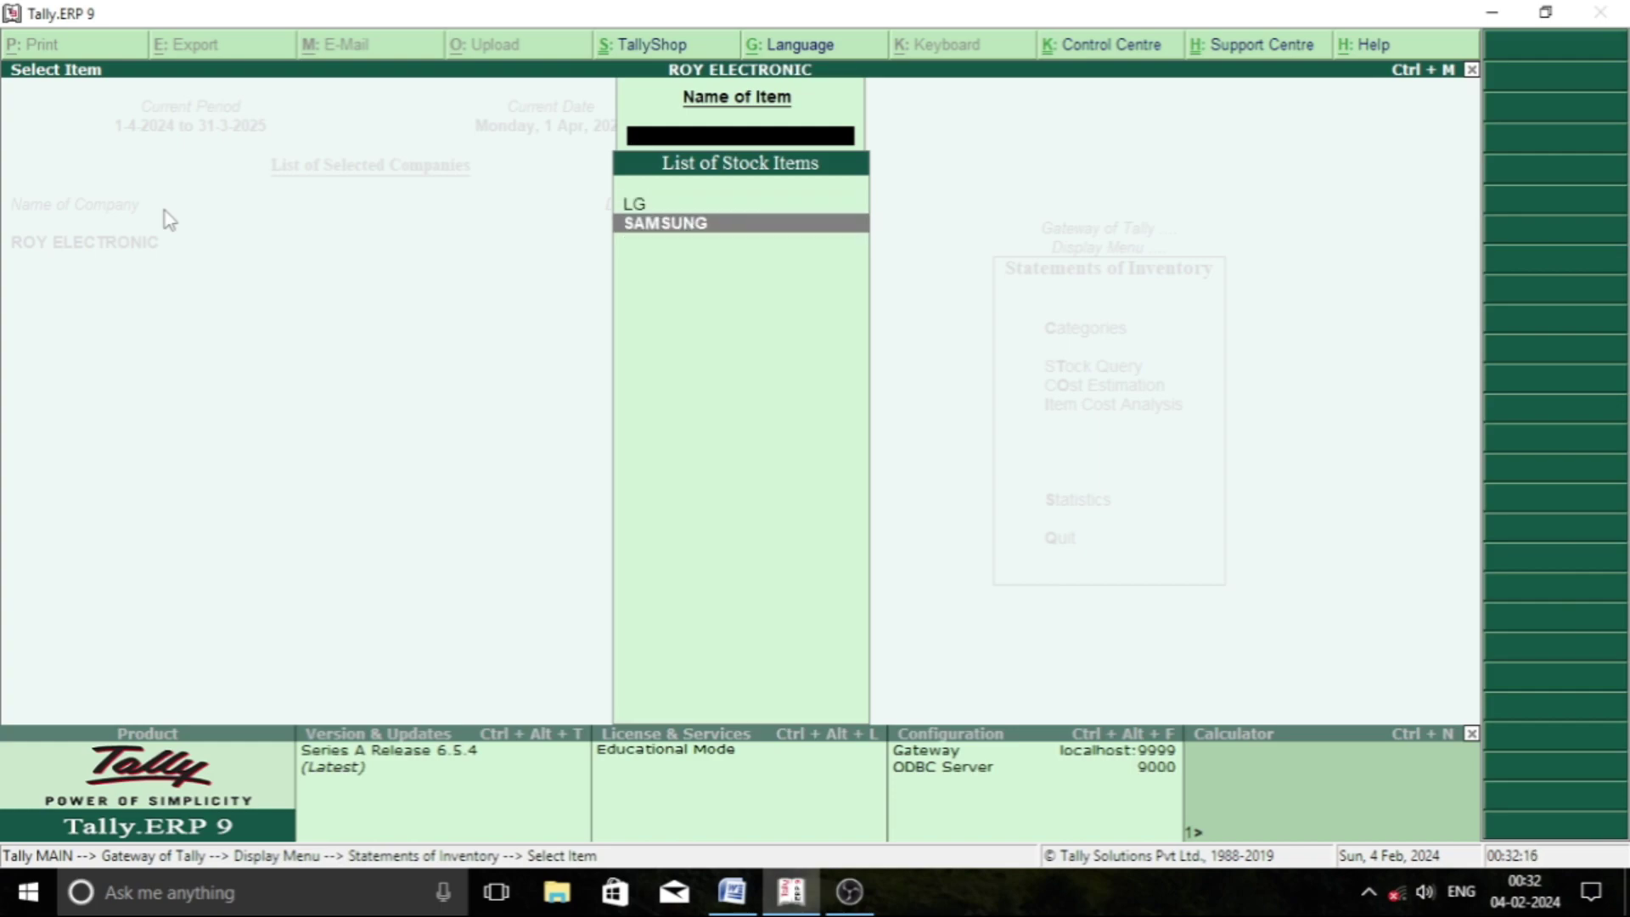
pyautogui.press('Return')
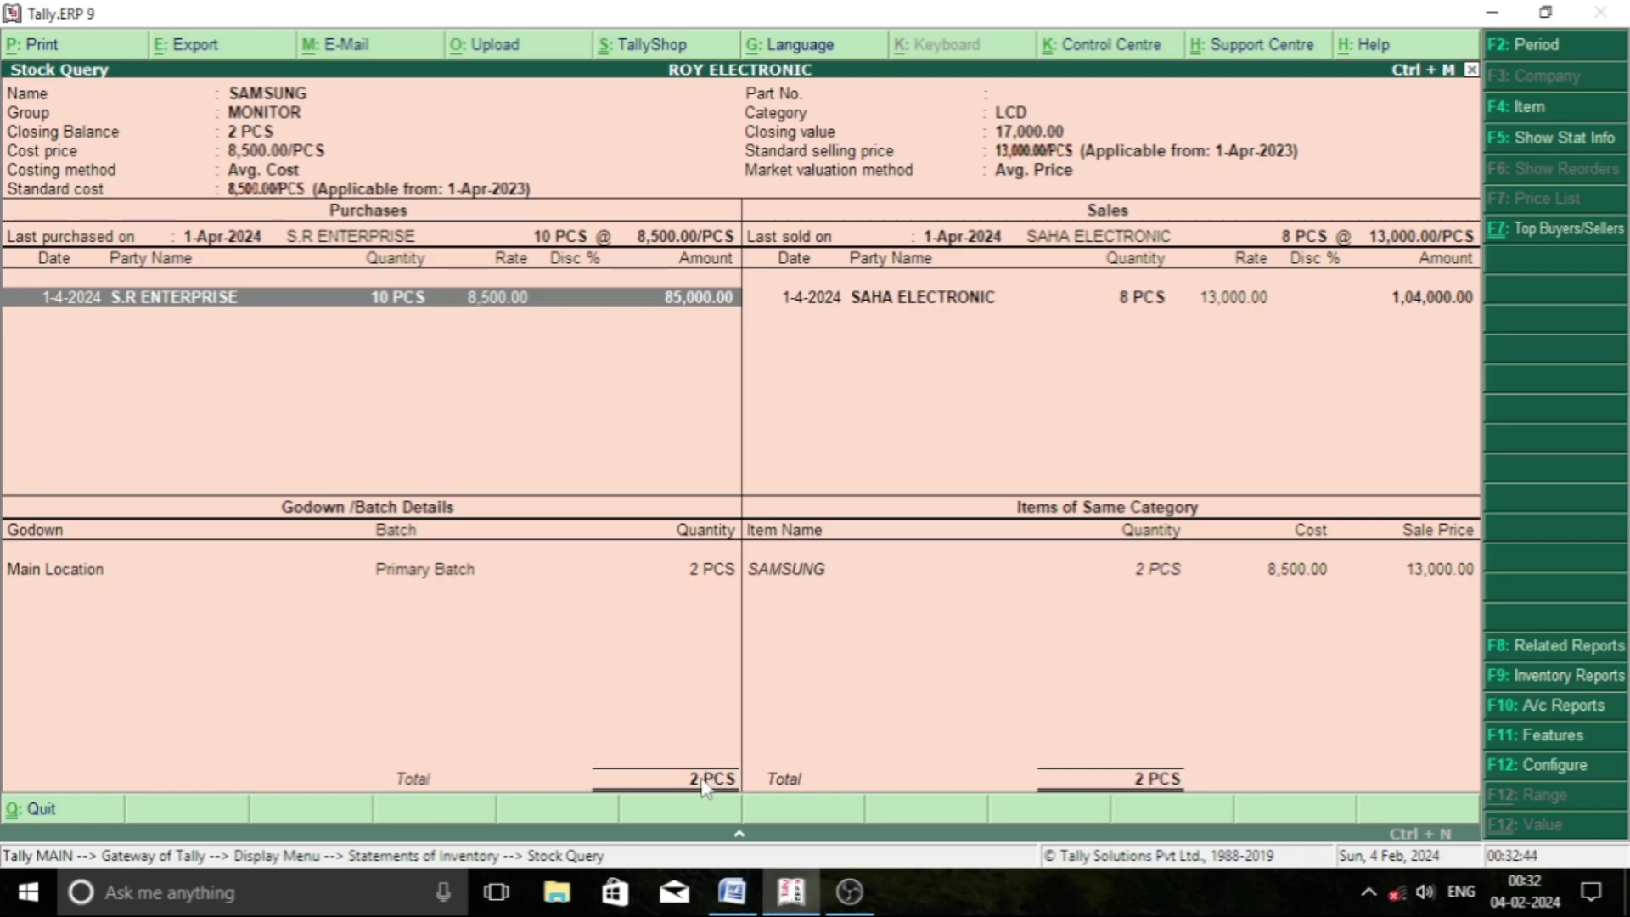
# - Review the Stock Query for the item LG, including its purchases, sales and closing balance, and return to the list of display reports
pyautogui.press('Escape')
pyautogui.press('Up')
pyautogui.press('Return')
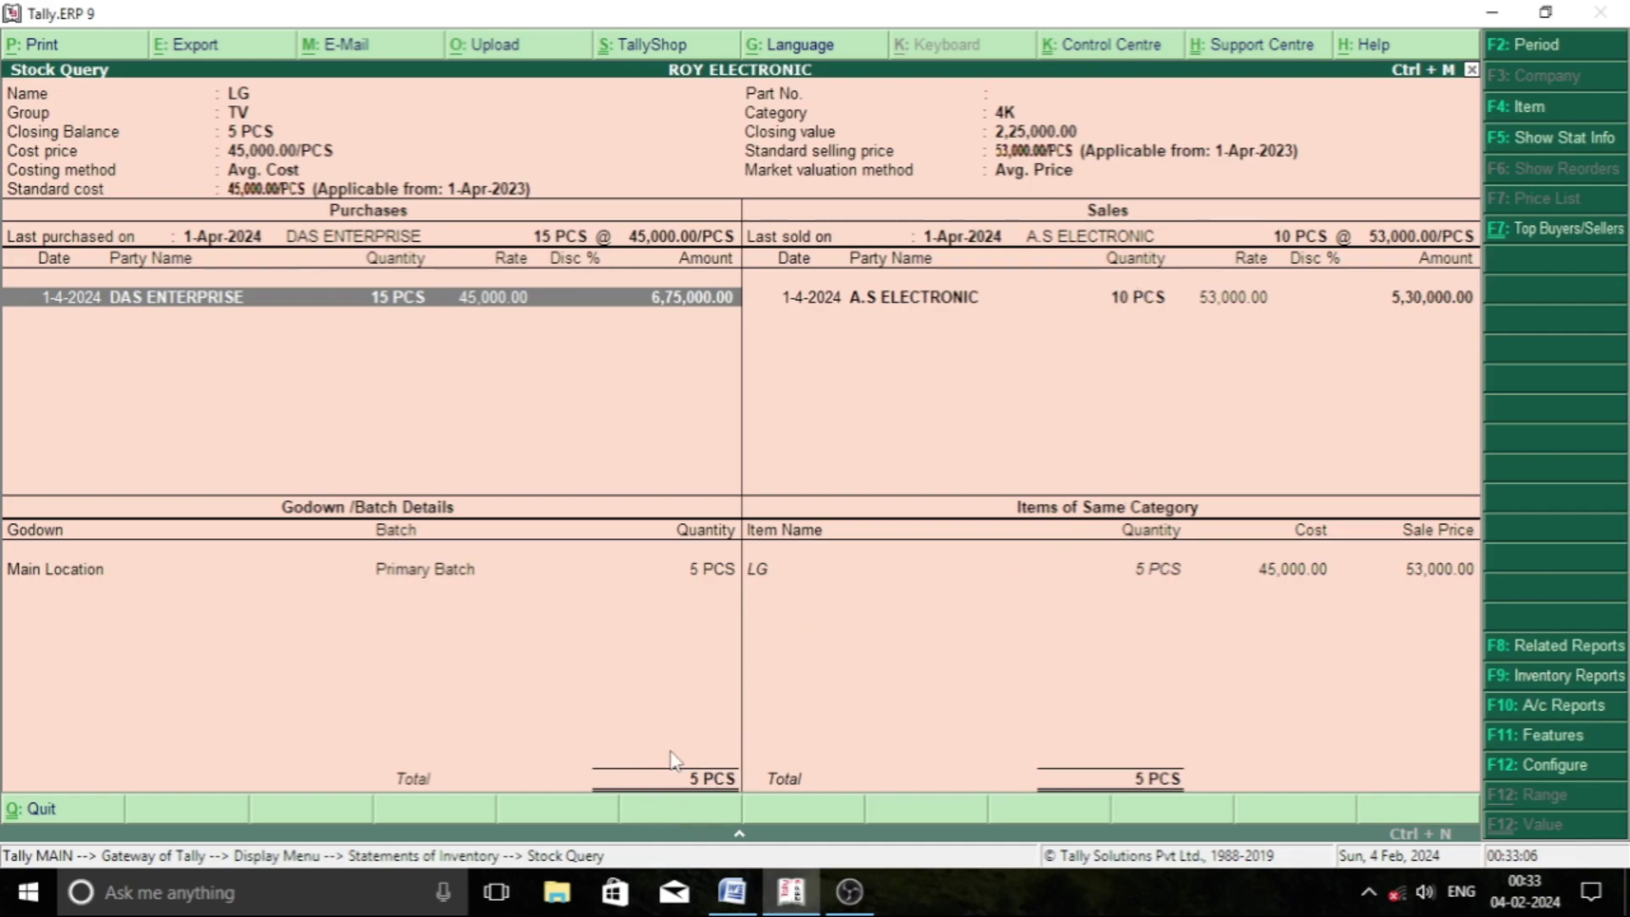
pyautogui.press('Escape')
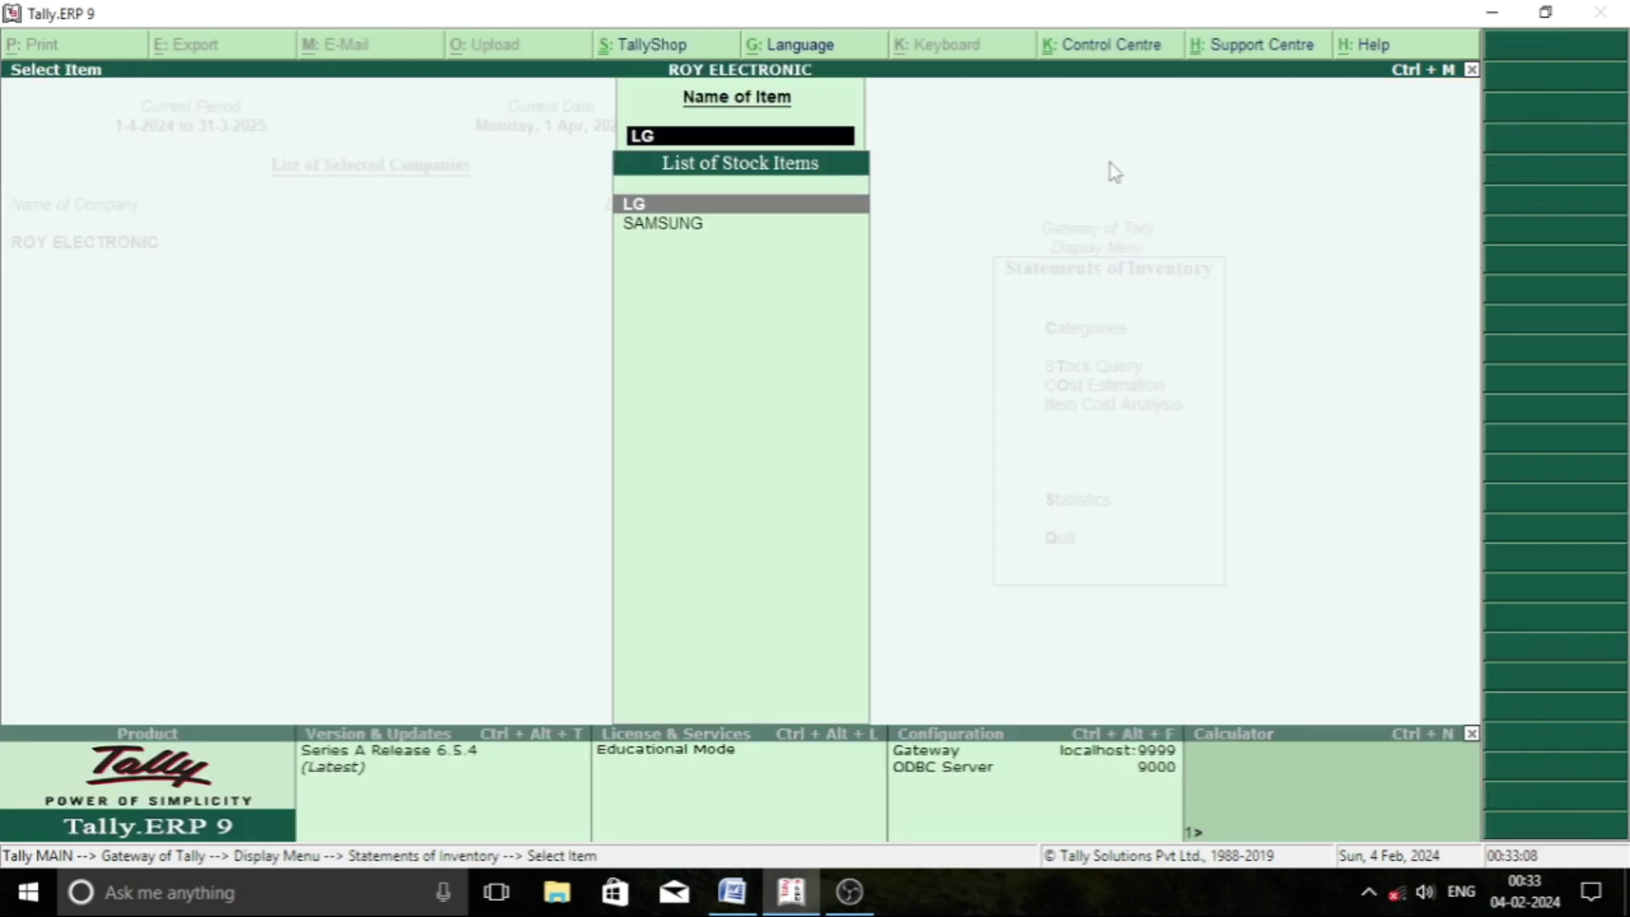
pyautogui.press('Escape')
pyautogui.press('Escape')
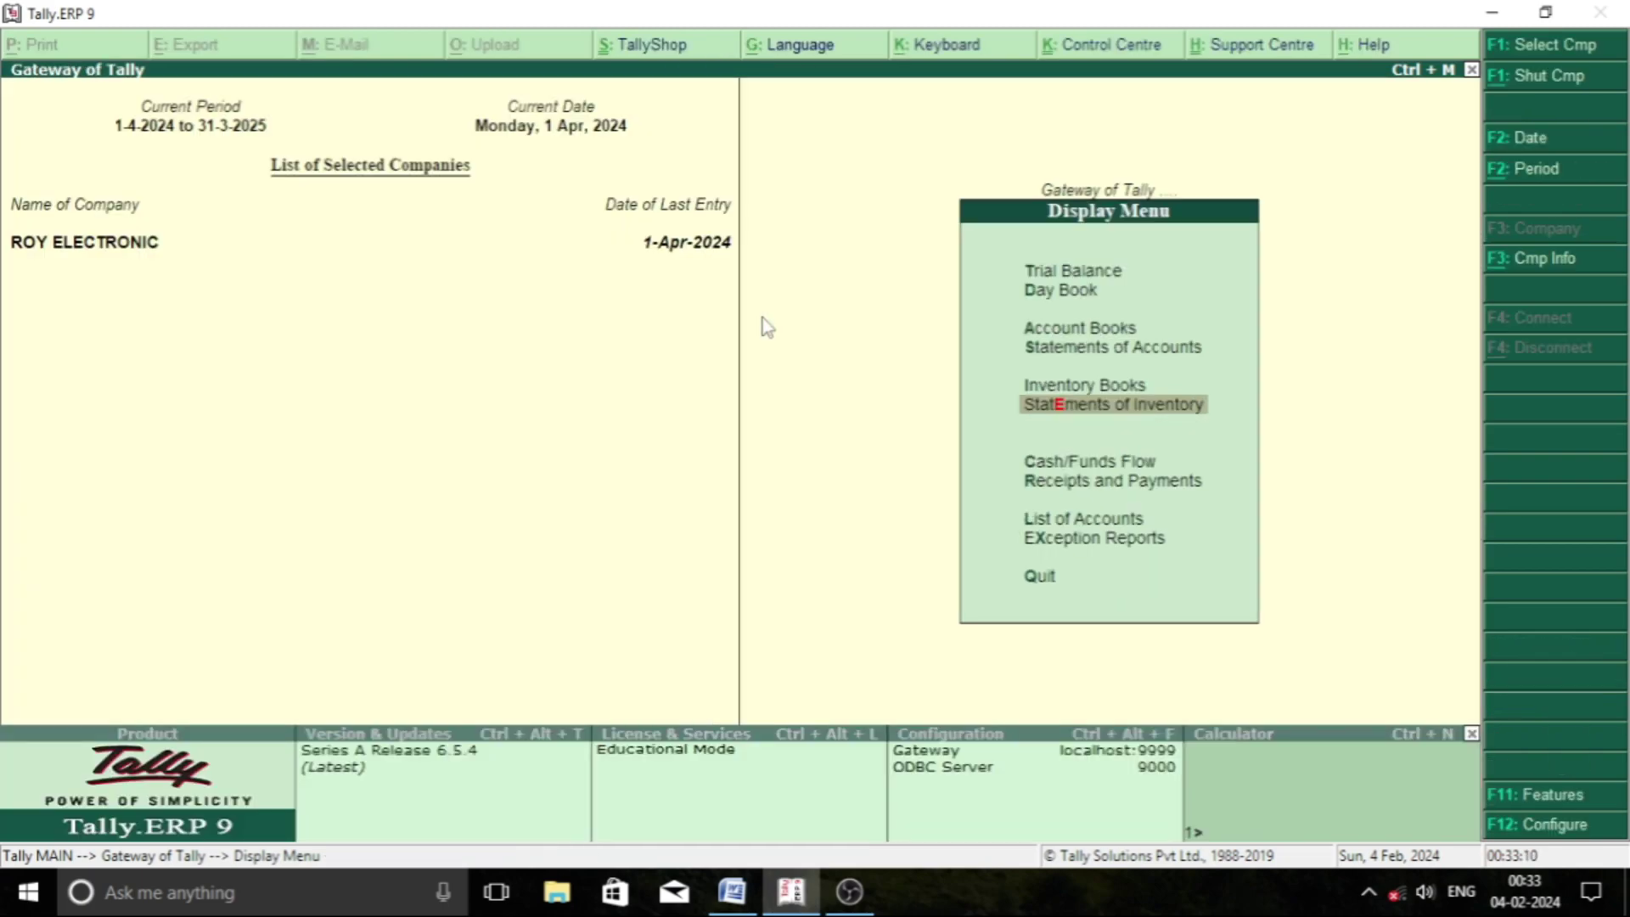